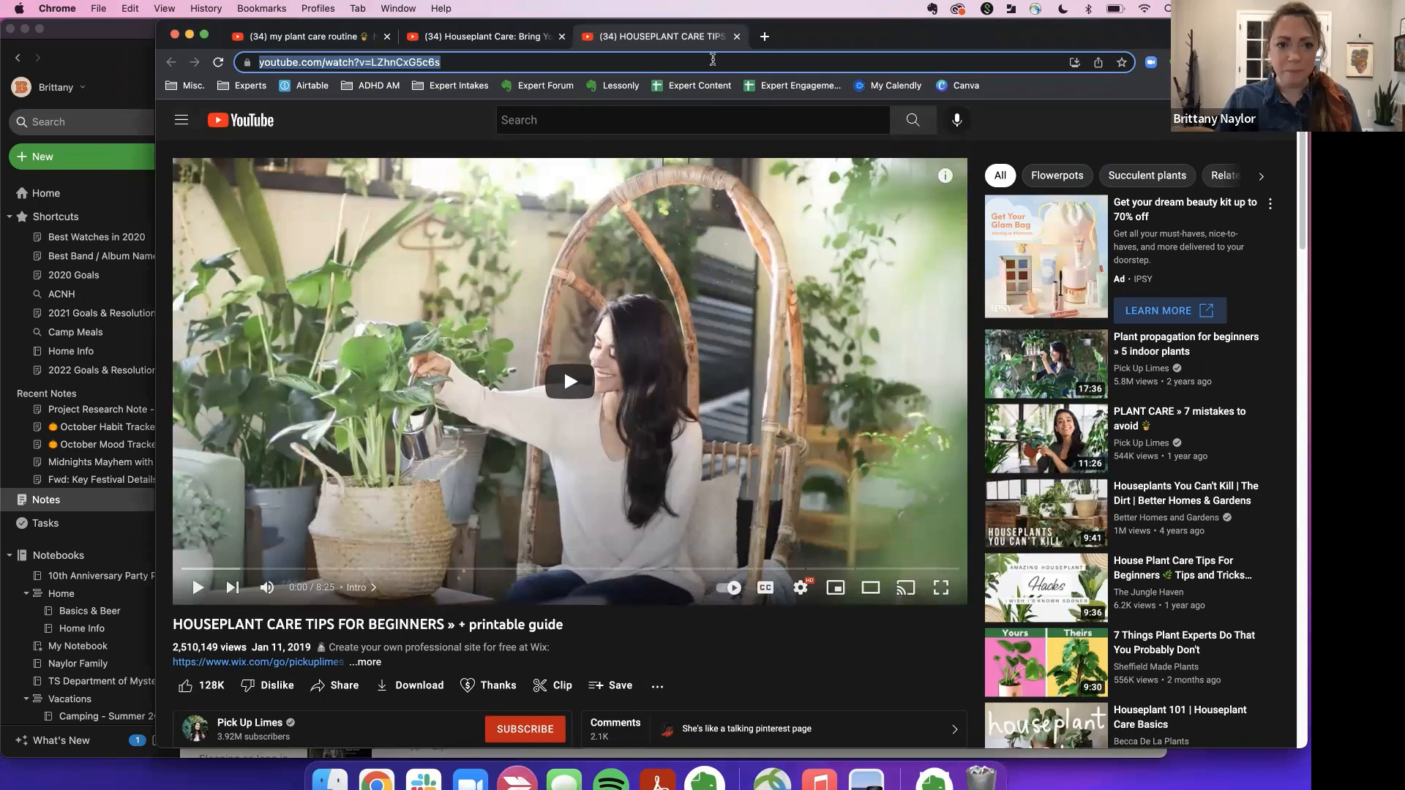
Copy the web address of the houseplant care tips YouTube video and switch to the Home page in Evernote.
right_click(714, 62)
click(789, 182)
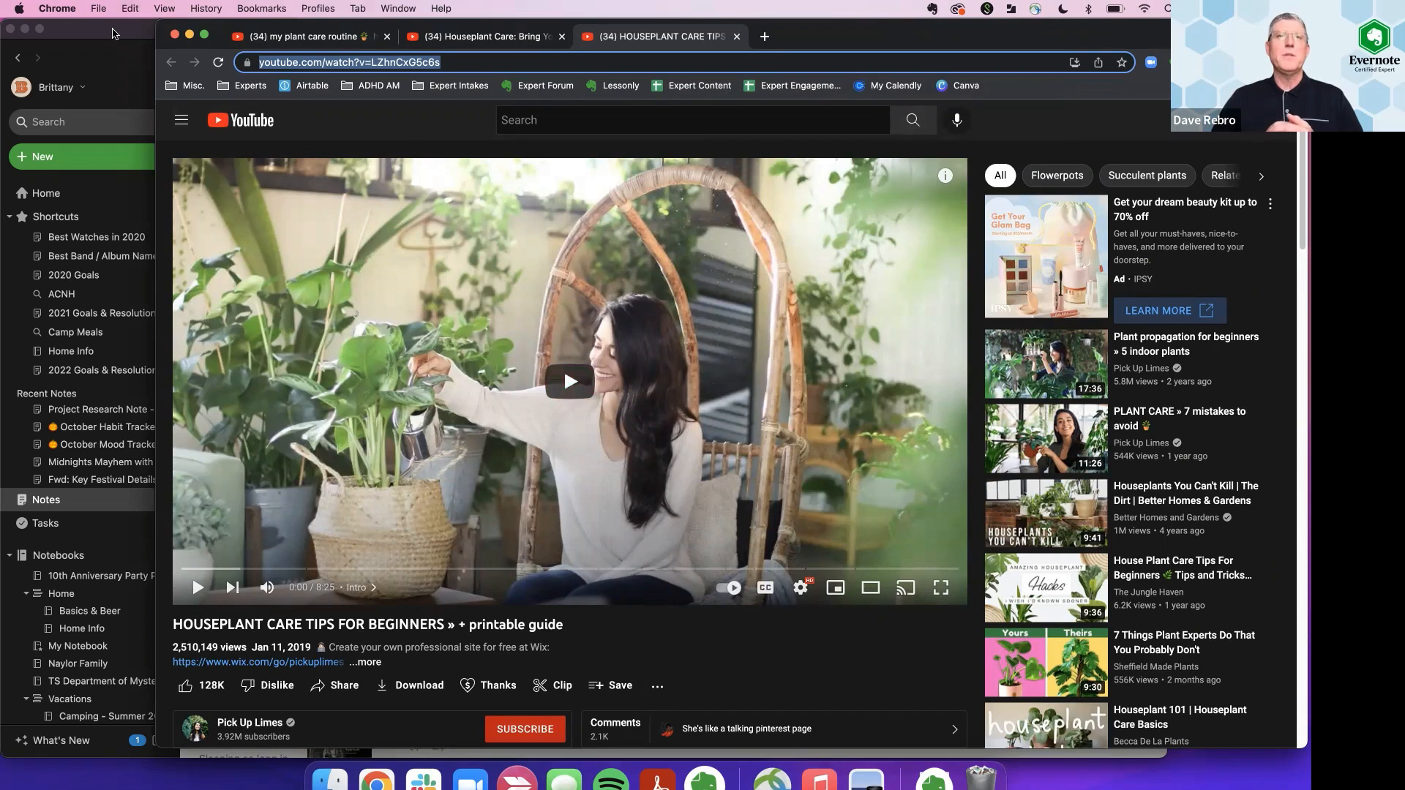
click(113, 33)
click(103, 199)
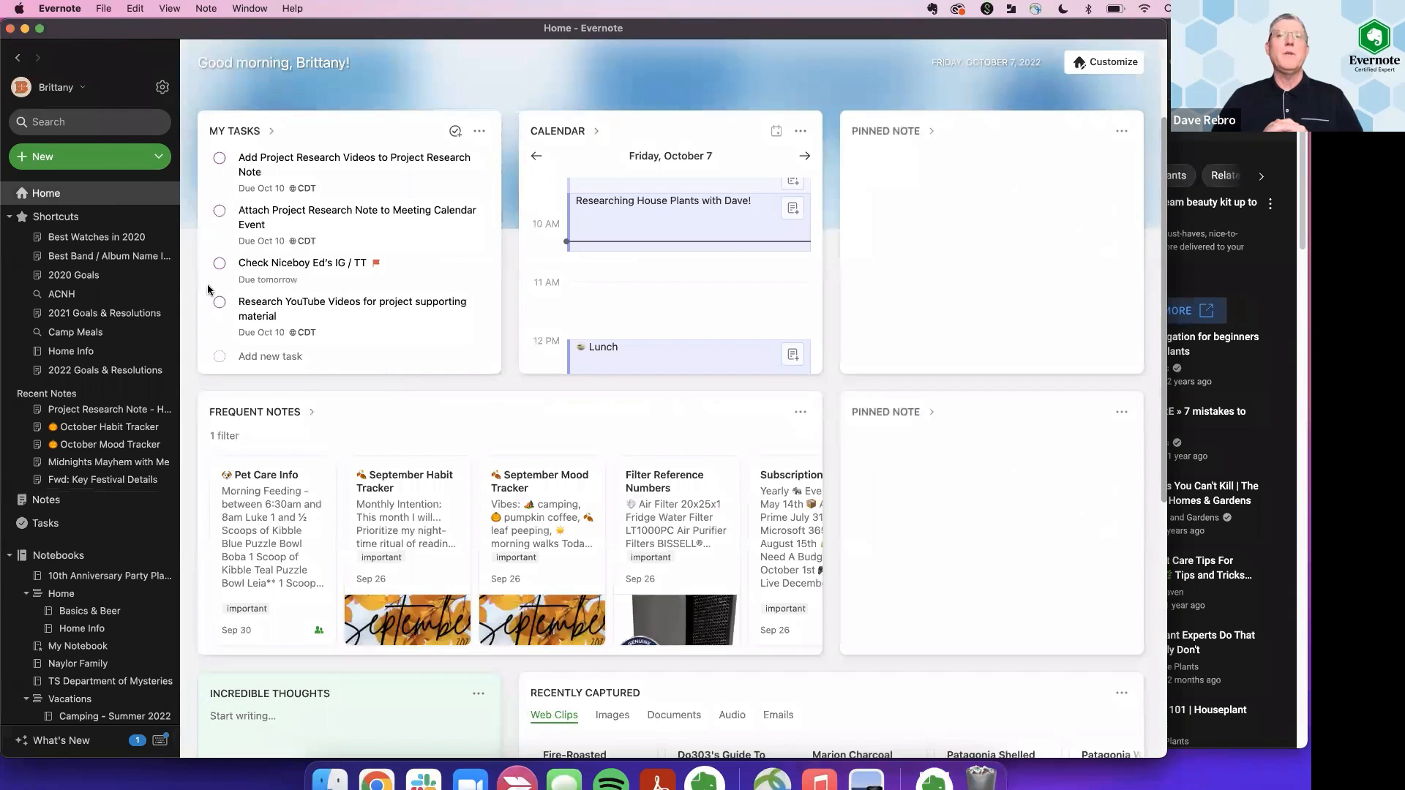
Create a new note and paste the copied YouTube link into its body as an embedded video.
click(71, 158)
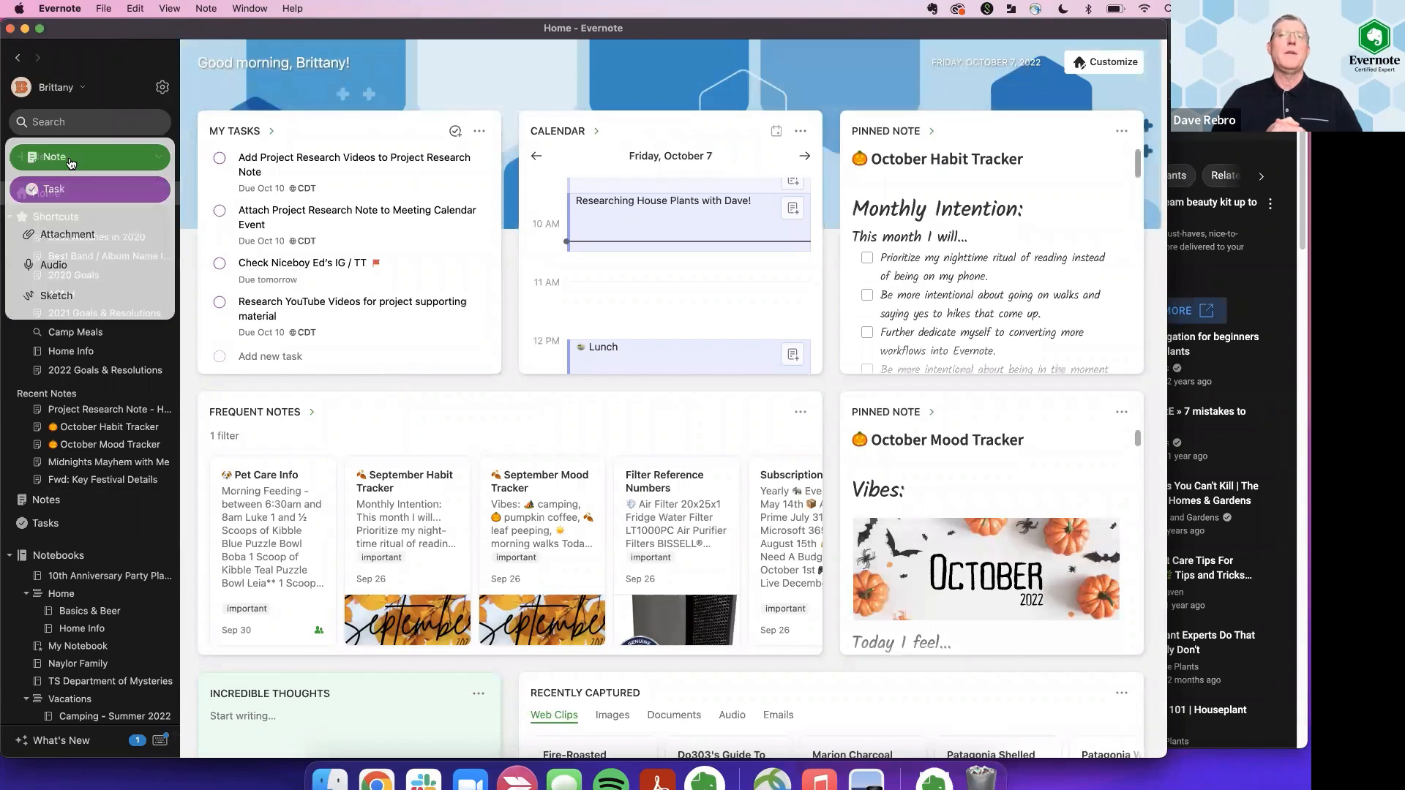
click(70, 161)
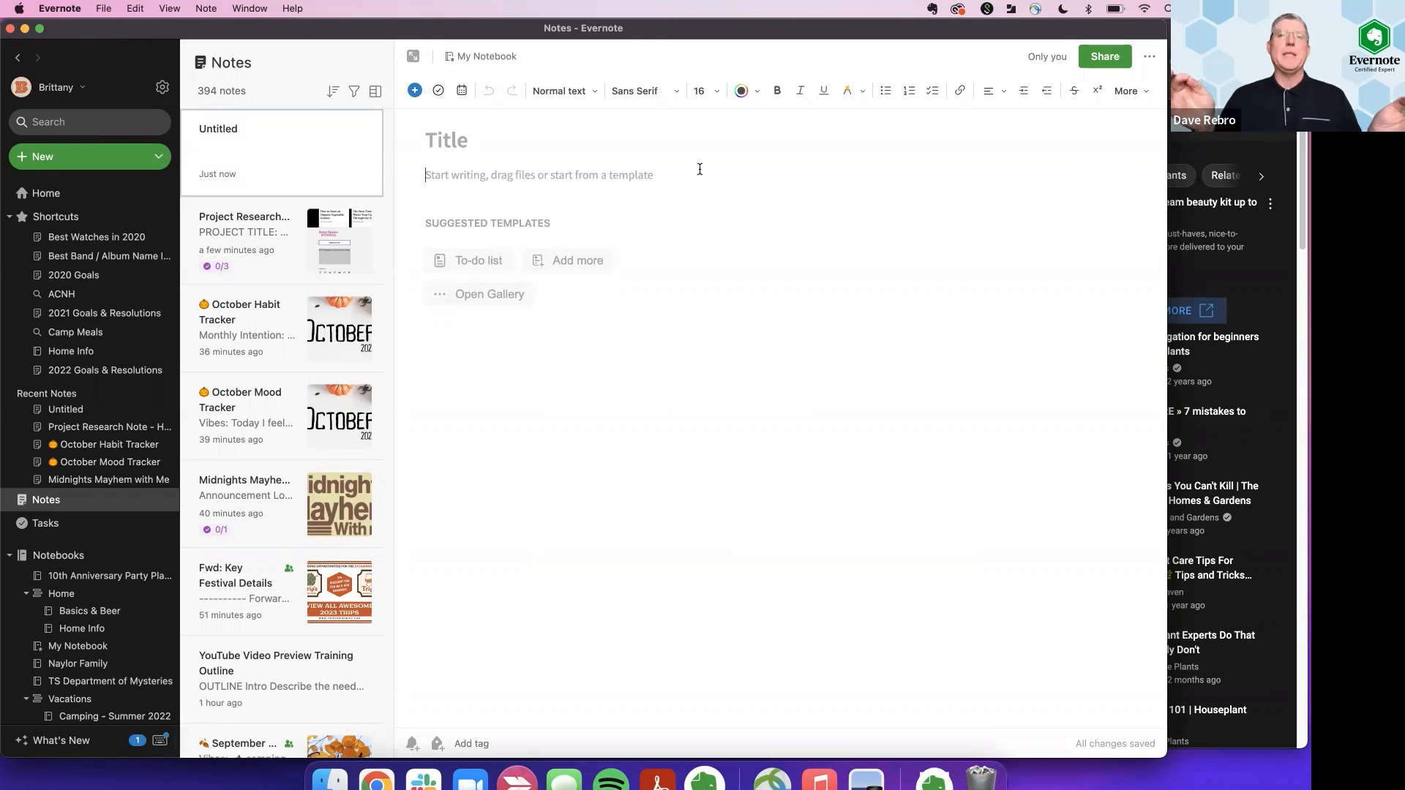
key(super+v)
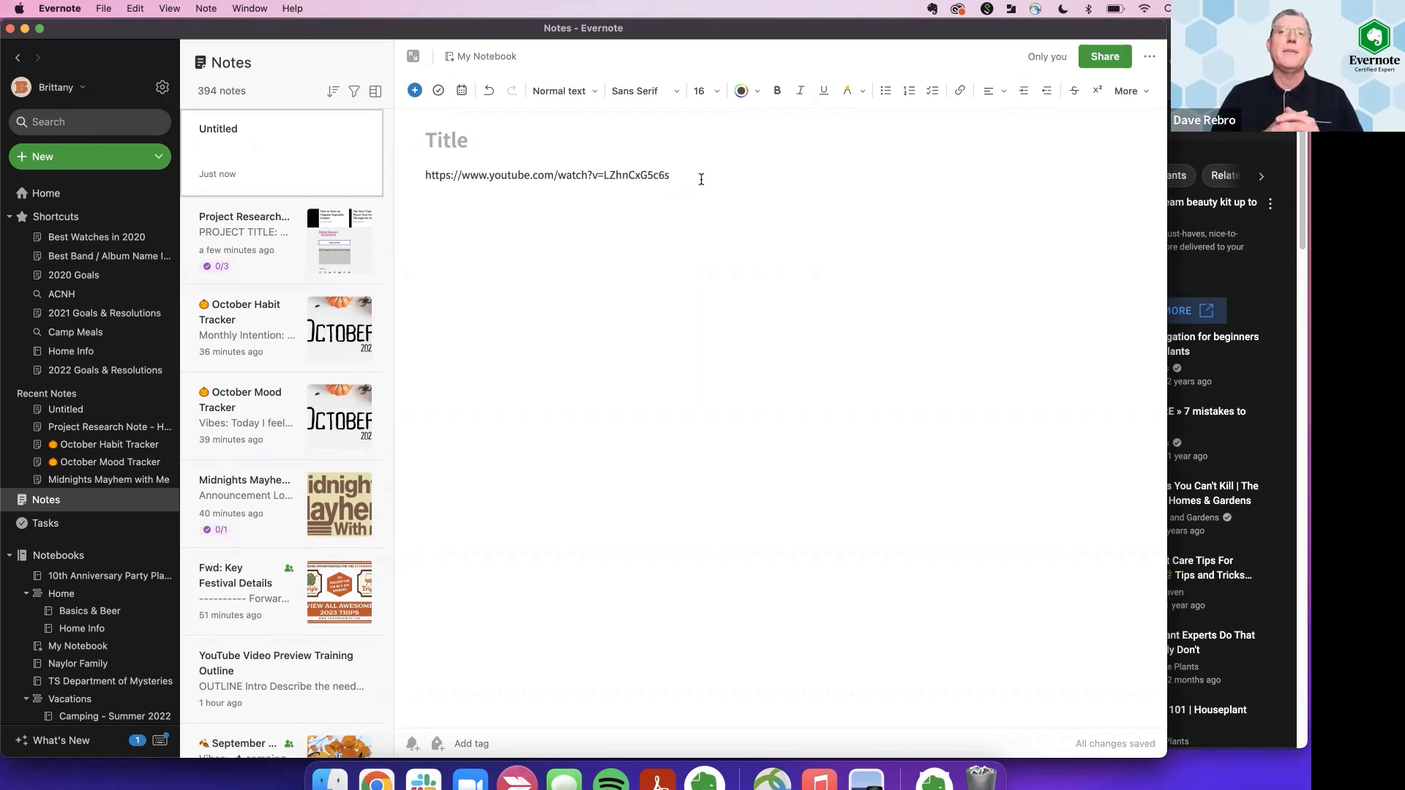
key(Return)
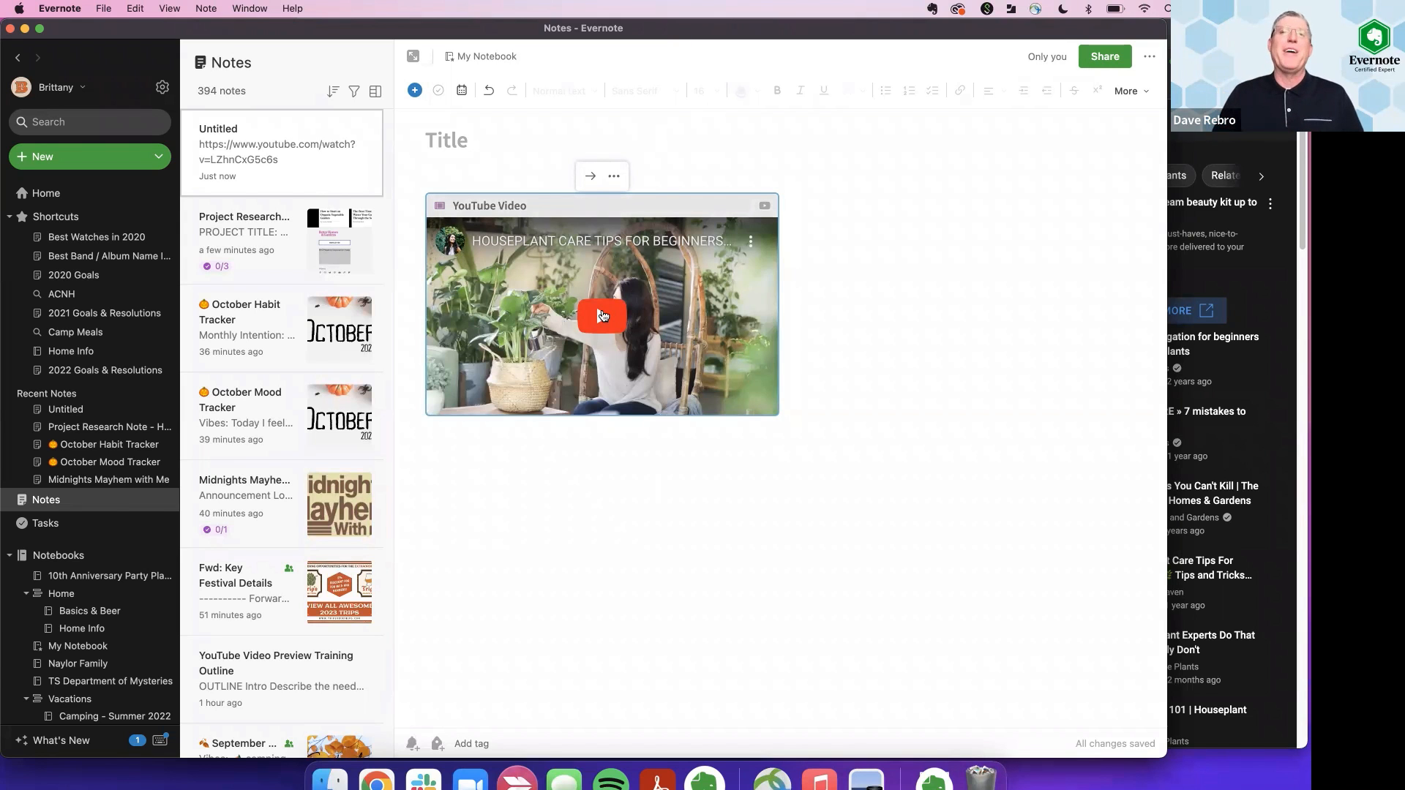
Play the embedded video inside the note, toggle its sound on and off, and pause it.
click(601, 316)
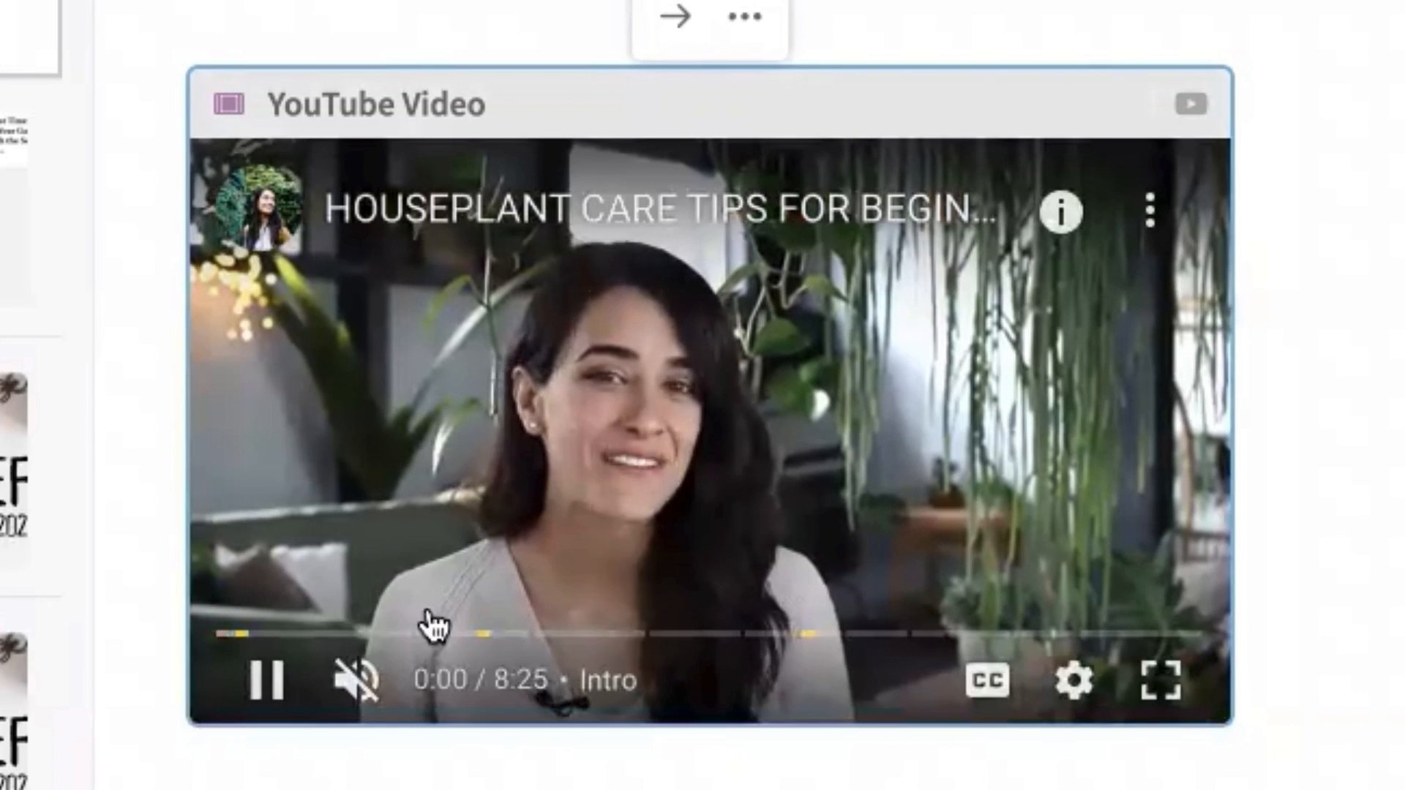
click(366, 688)
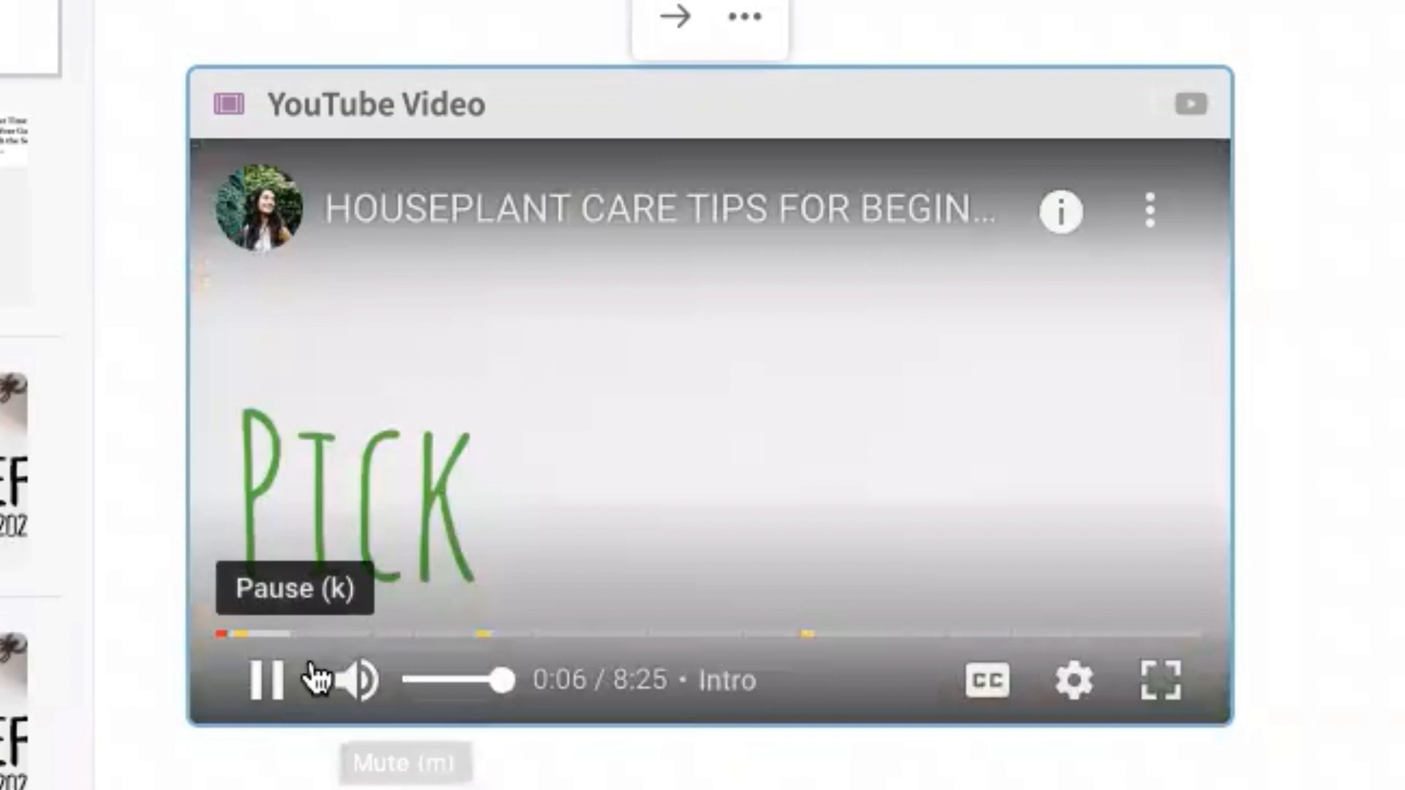
click(358, 684)
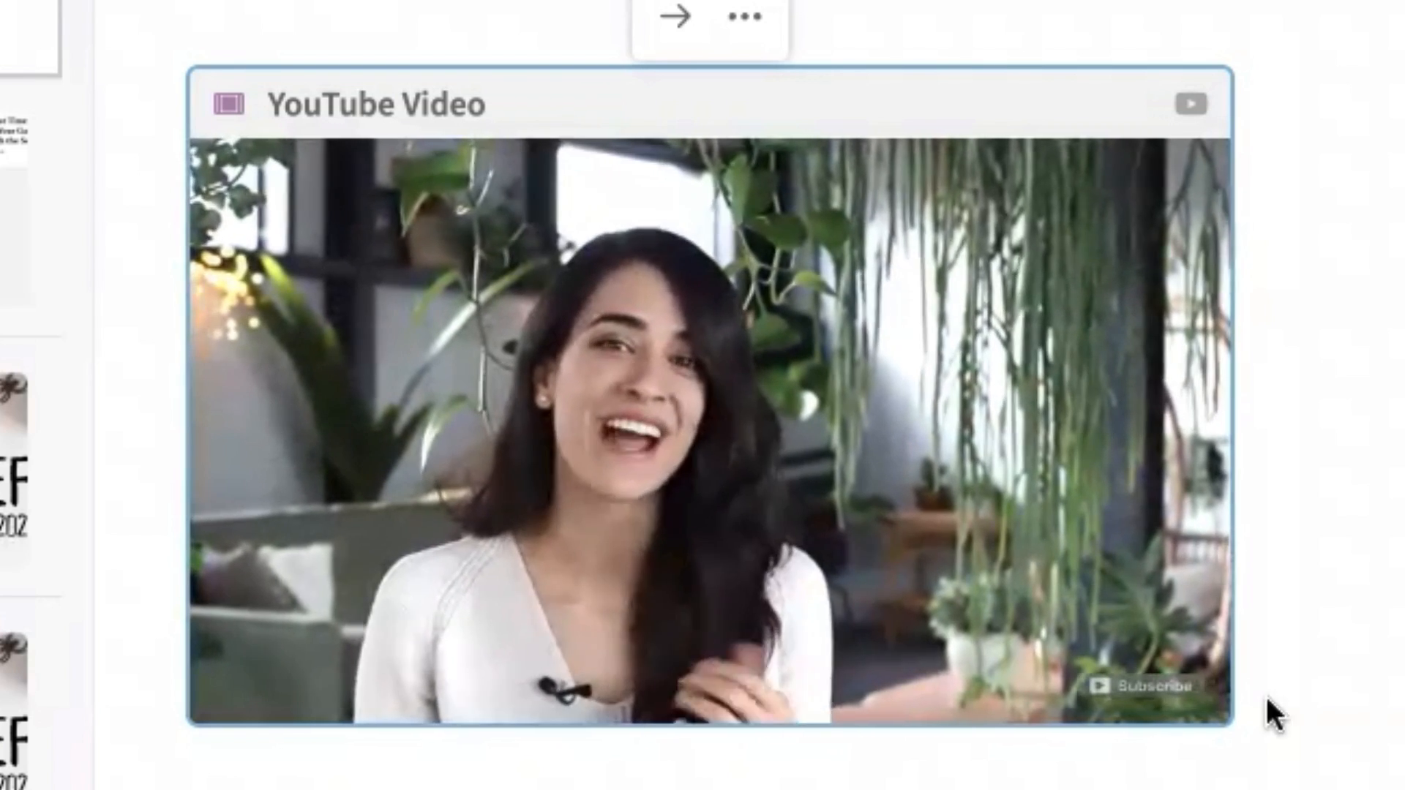
mouse_move(463, 479)
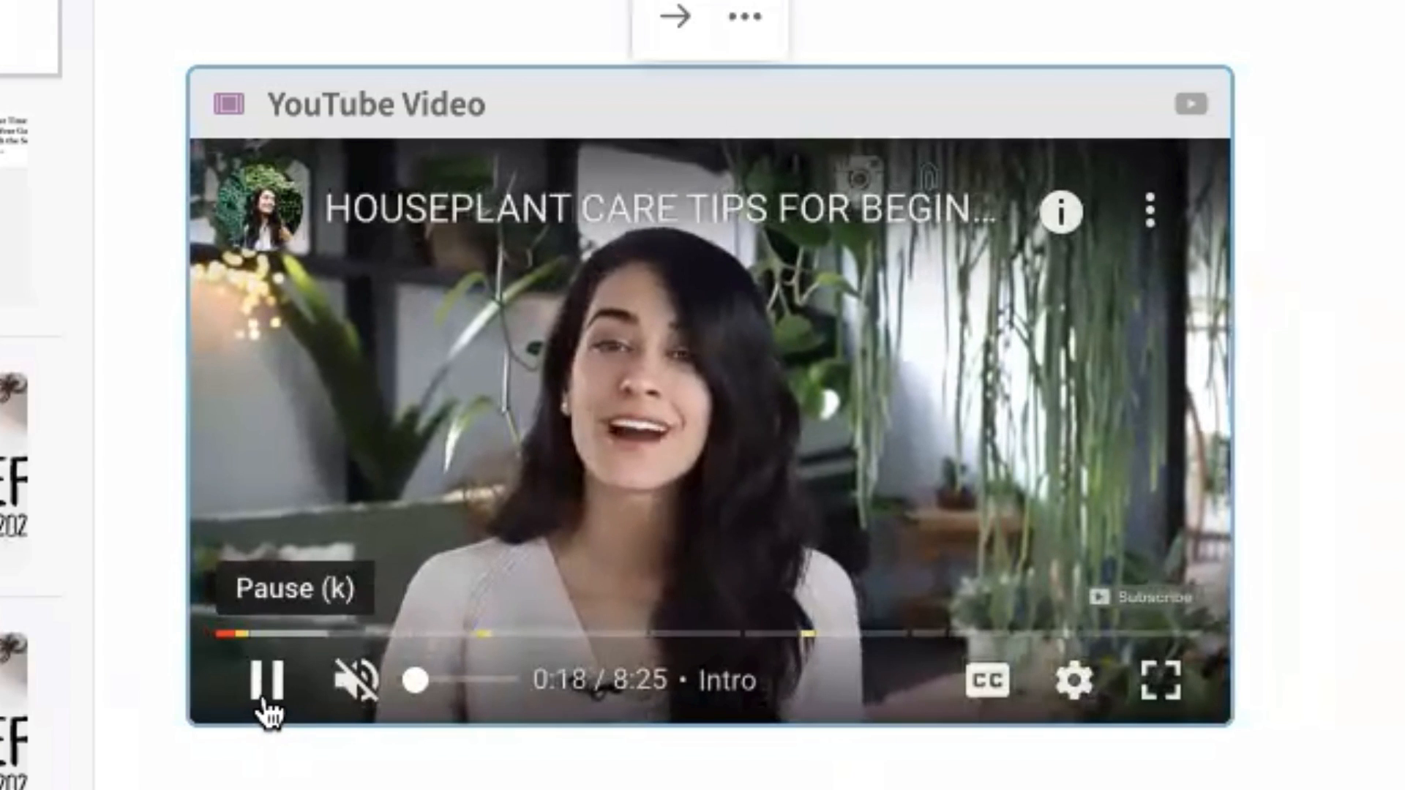
click(267, 706)
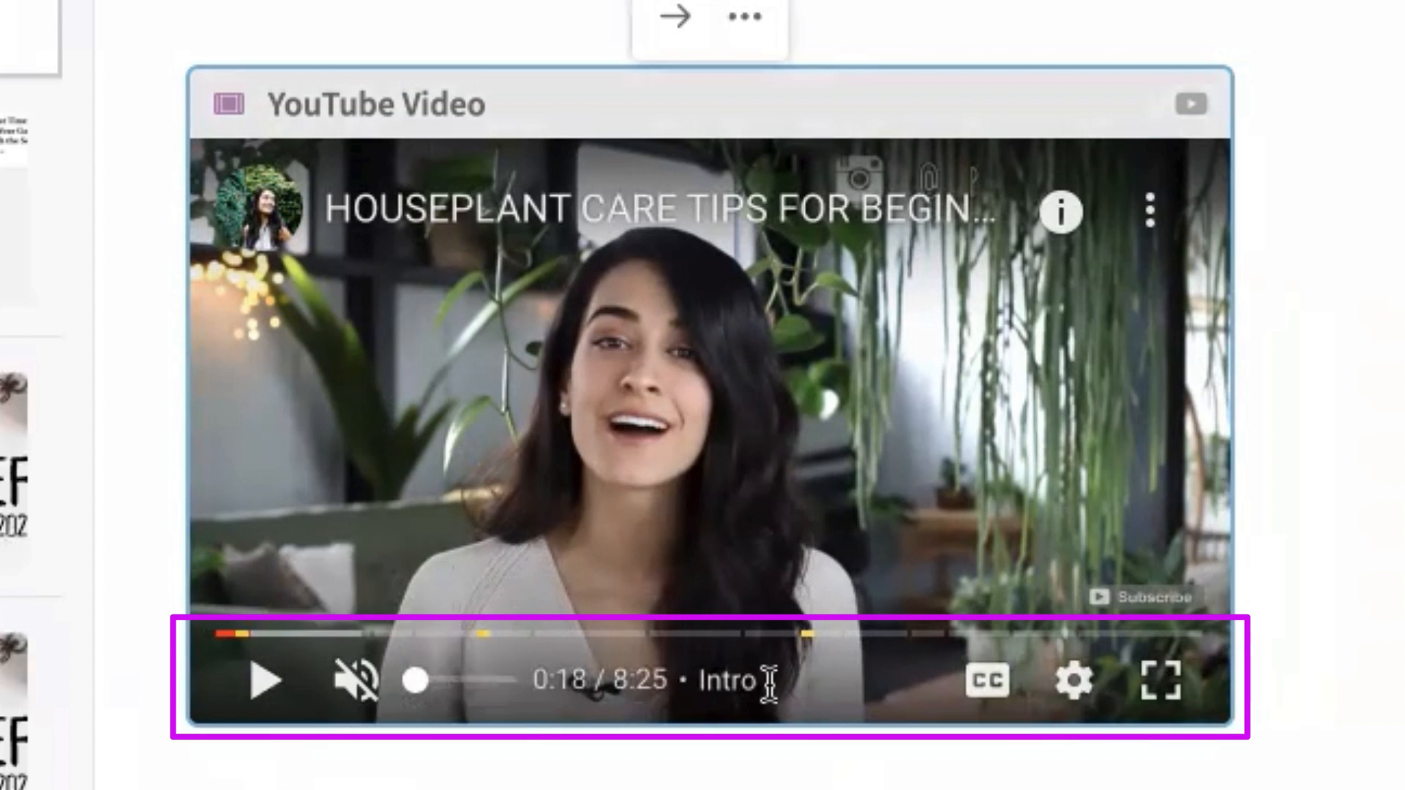
Test the mute toggle, turn on closed captions, and play the embedded video briefly to check them.
click(362, 680)
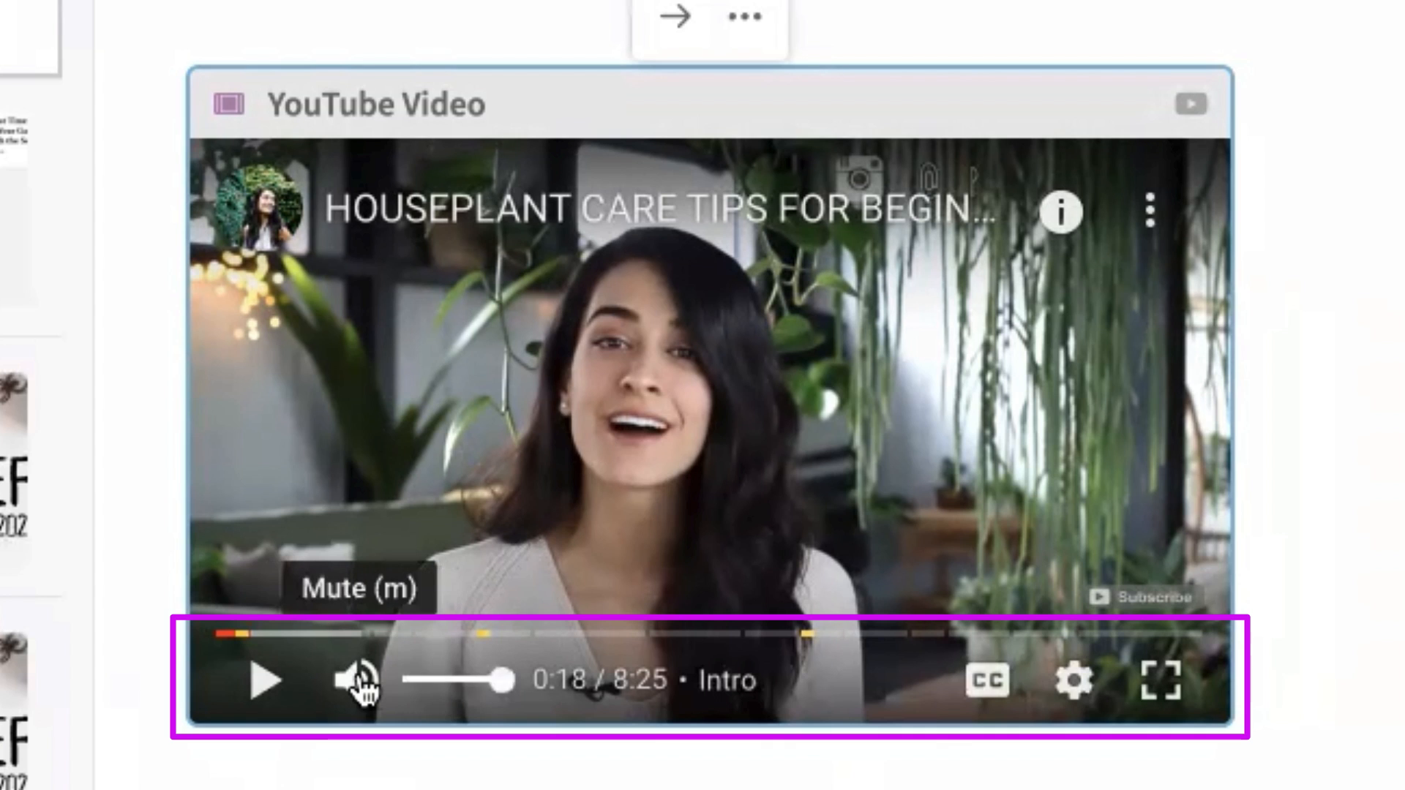
click(362, 680)
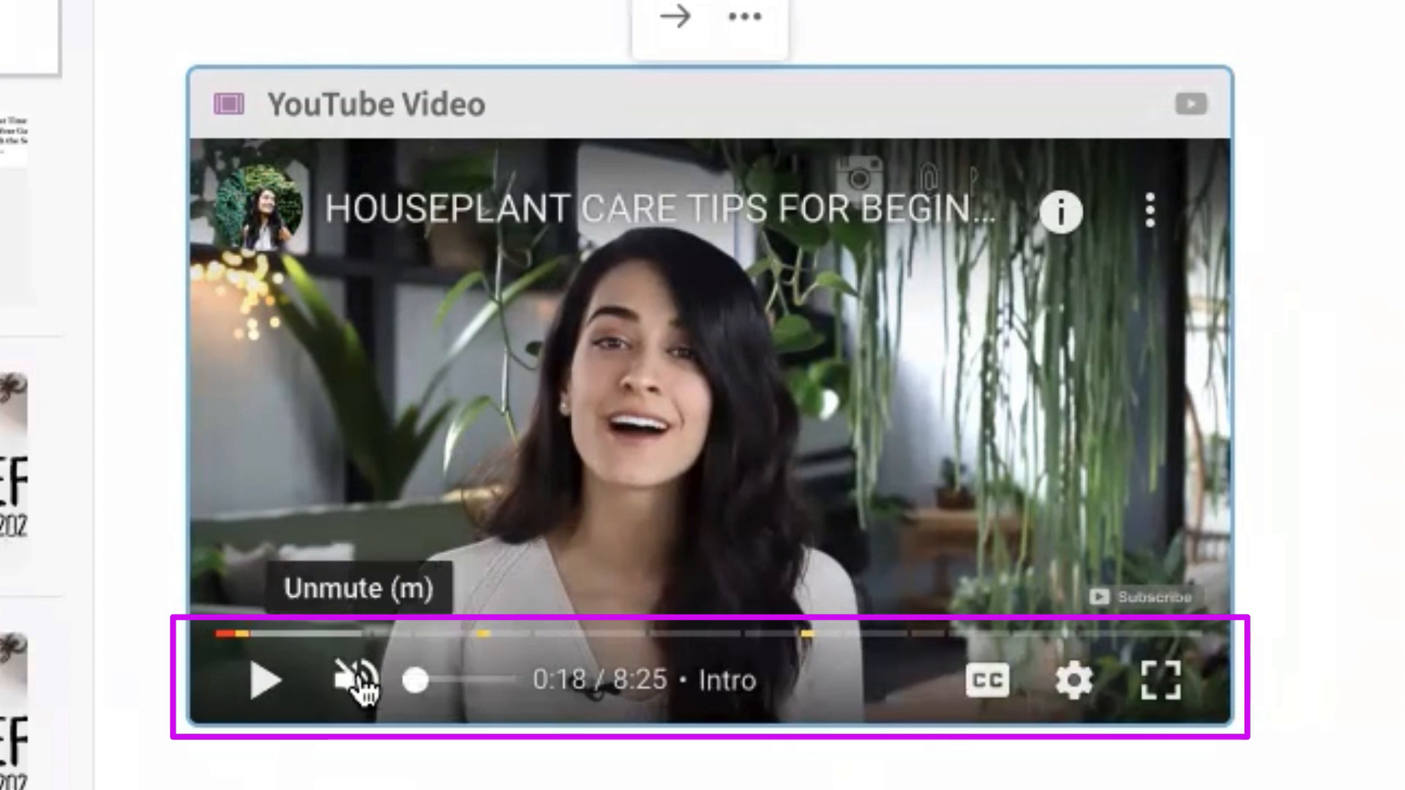
click(988, 691)
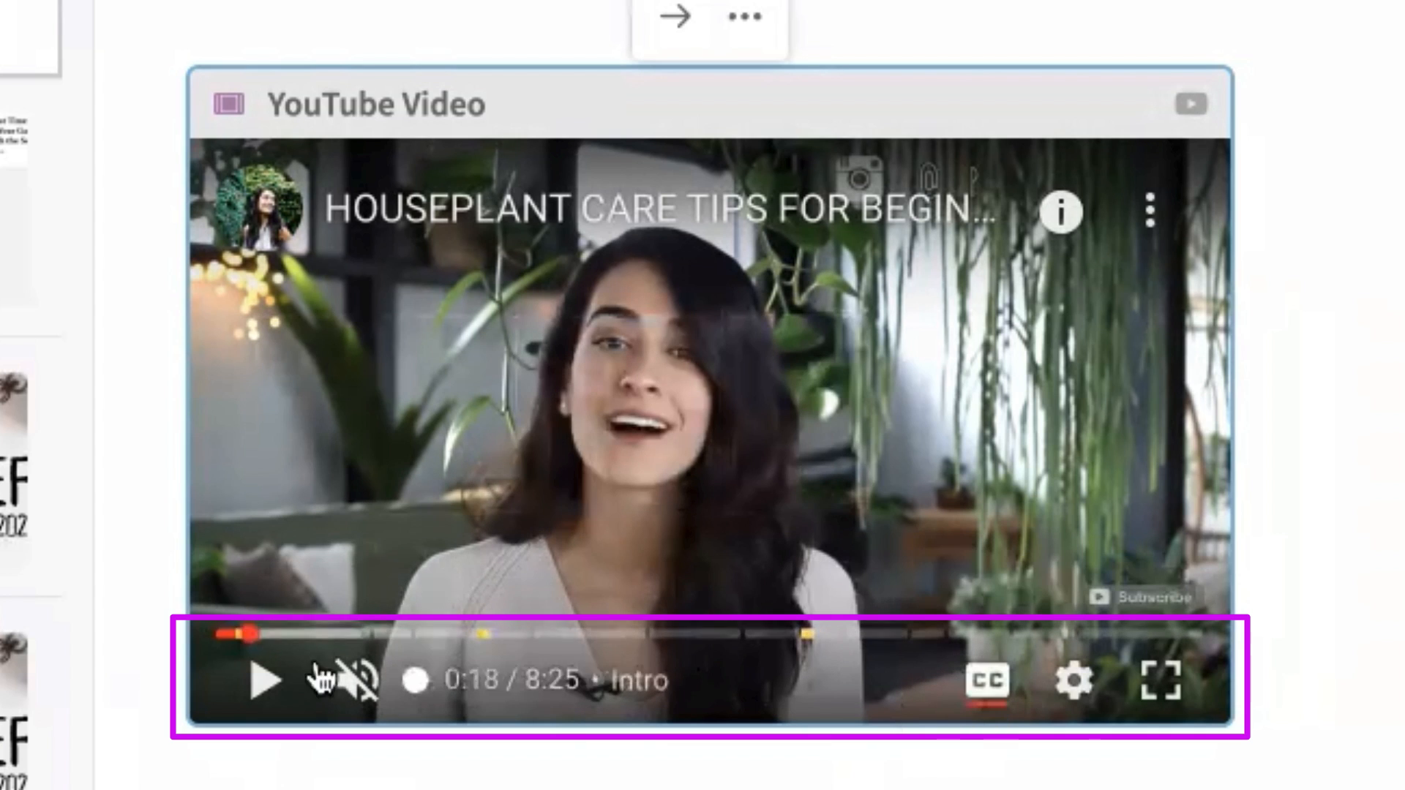
click(259, 680)
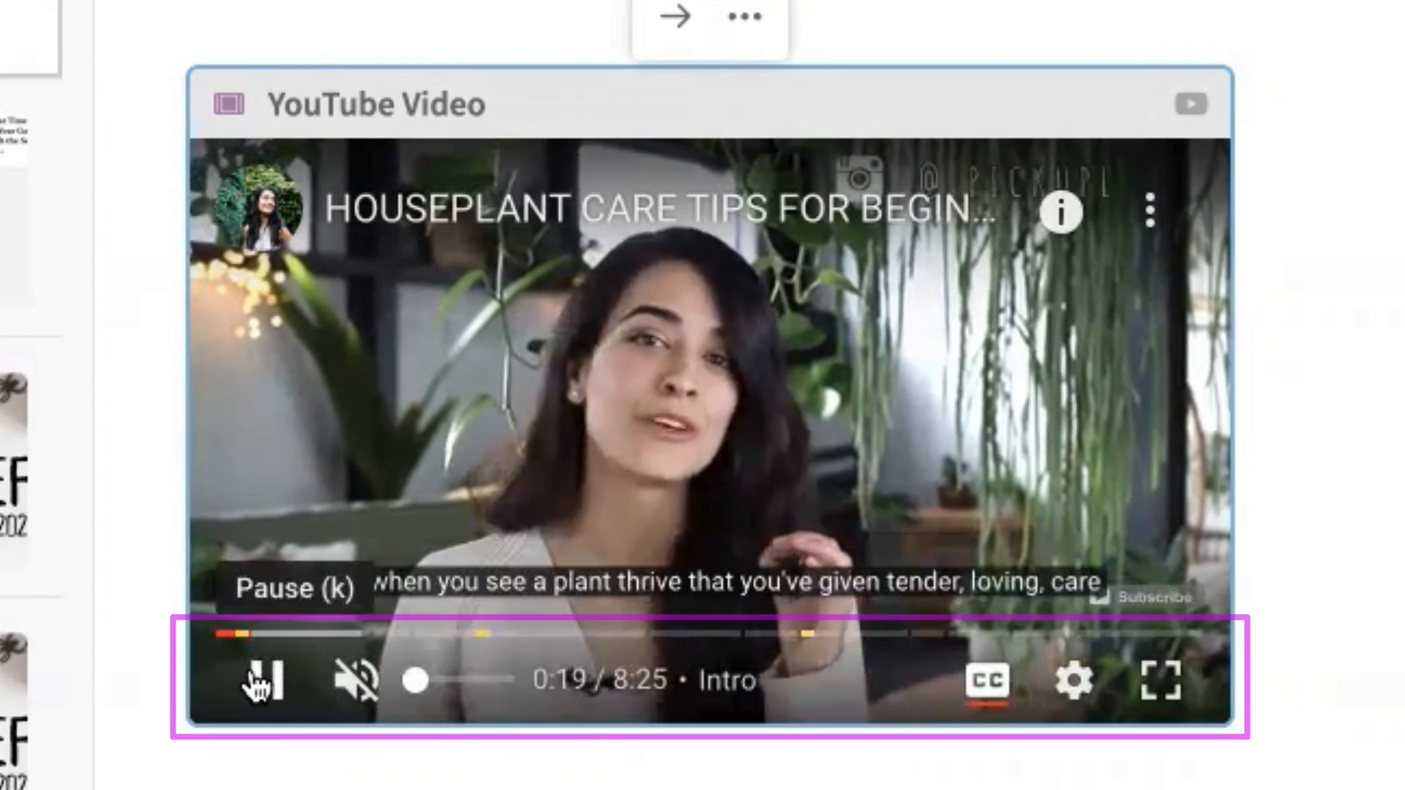
click(257, 682)
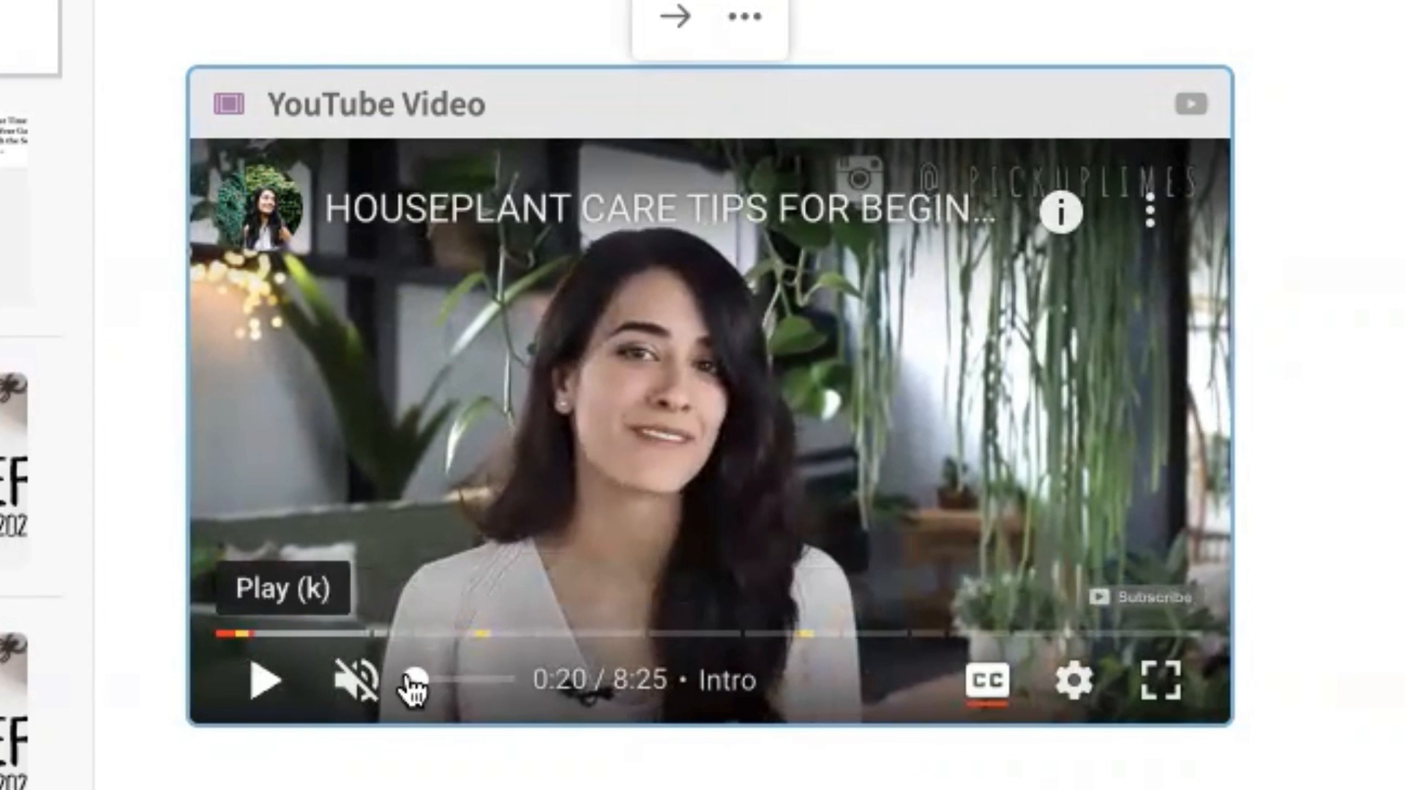
Review the embedded player's settings for annotations, playback speed, subtitles and quality, and close them.
click(1073, 684)
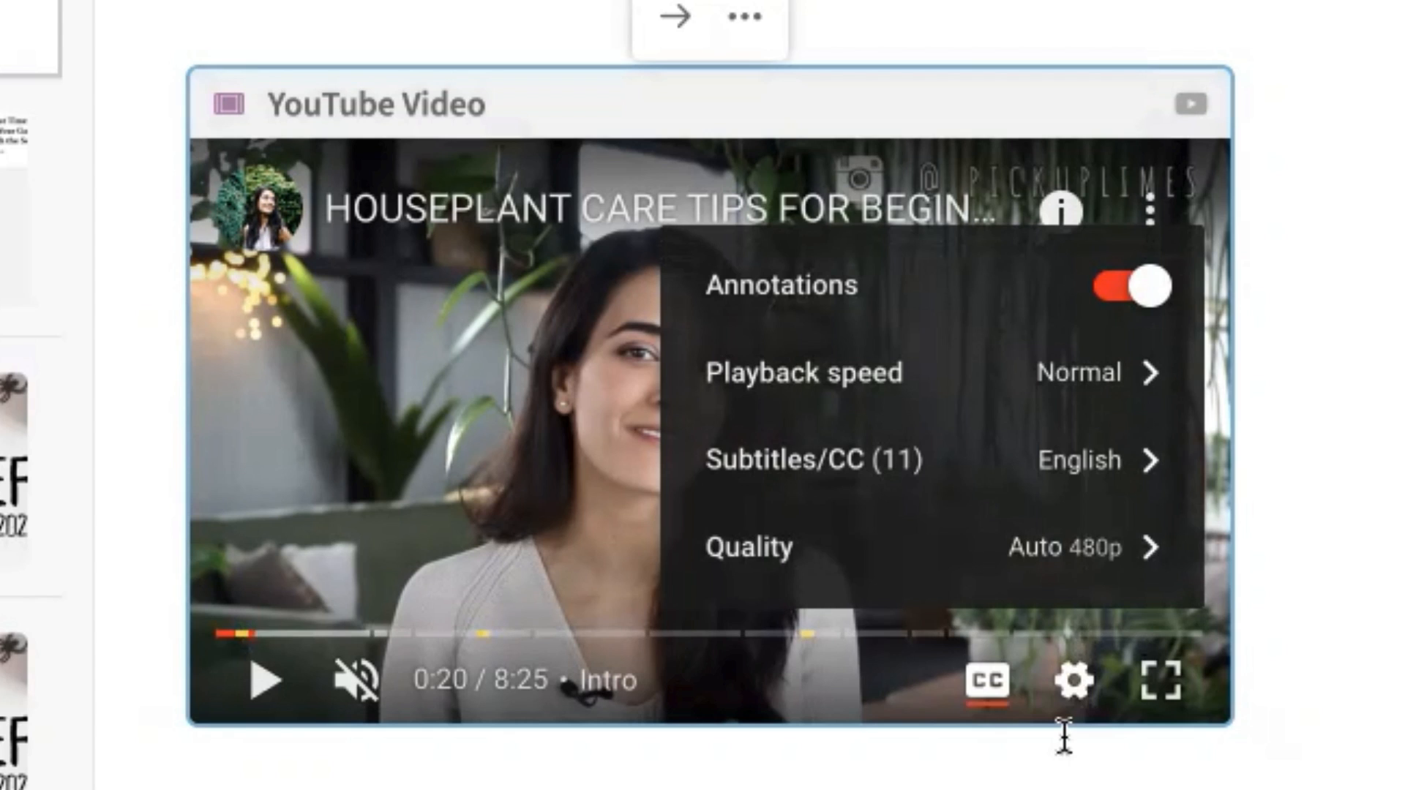
click(1074, 682)
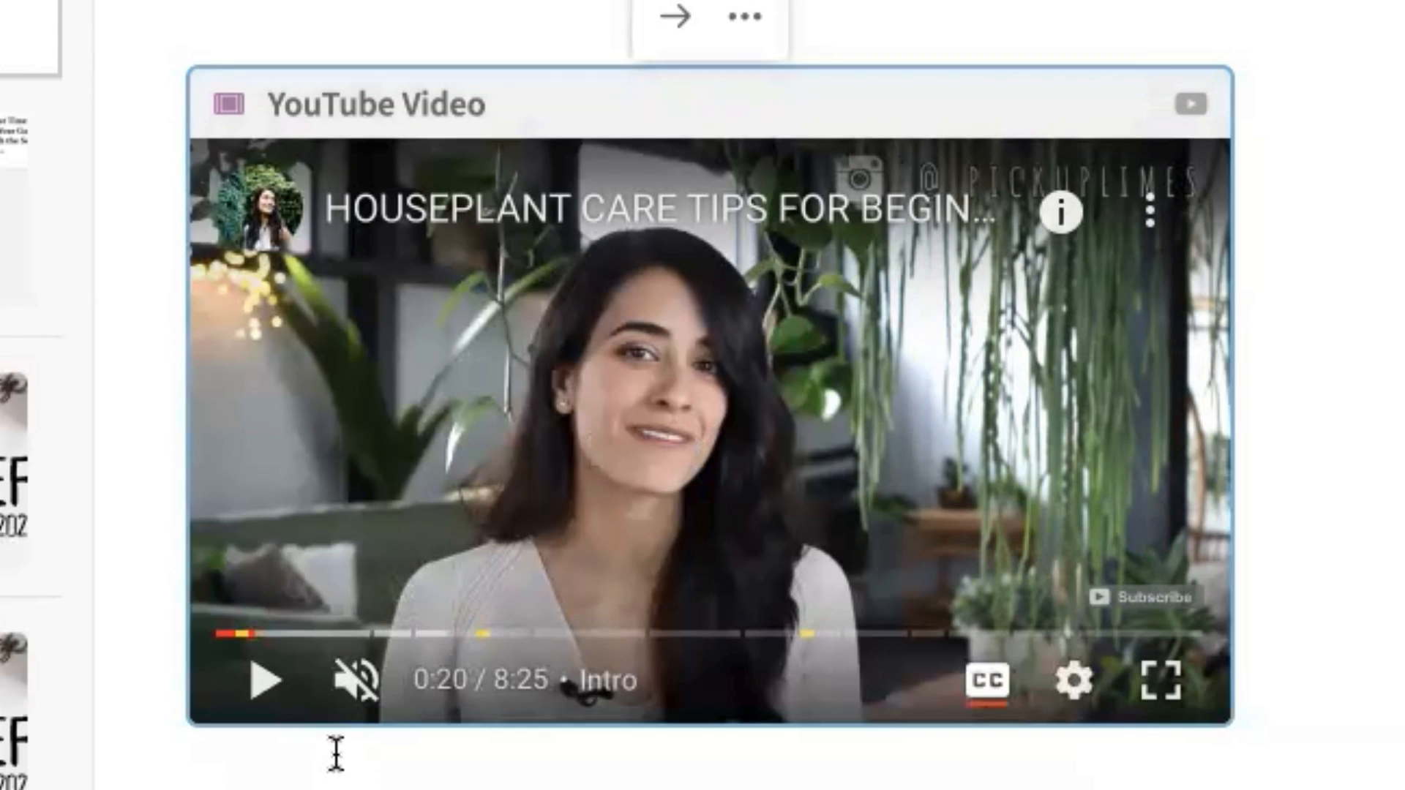
Copy the video URL at the current time and paste it below the first video as a second embed.
right_click(693, 426)
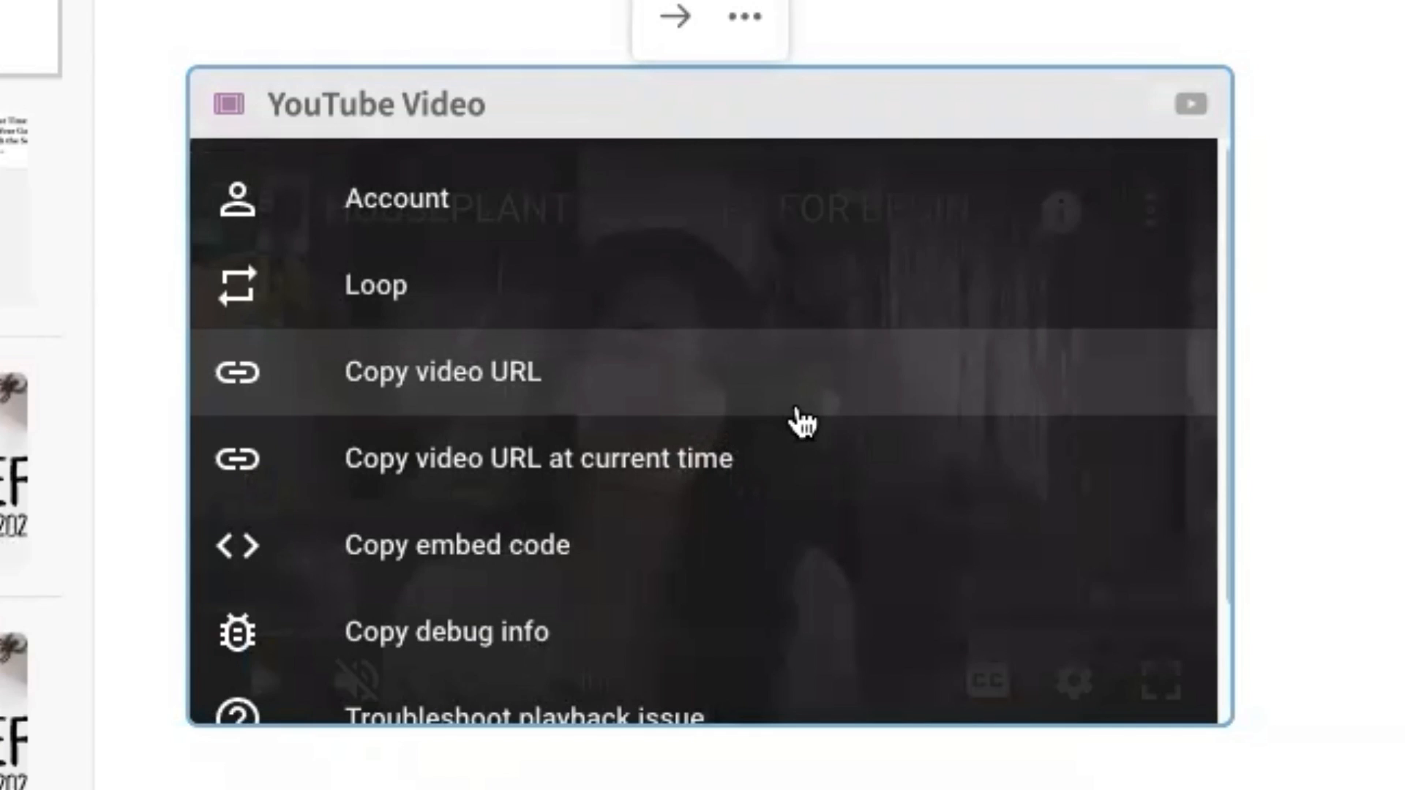
scroll(802, 422, down, 2)
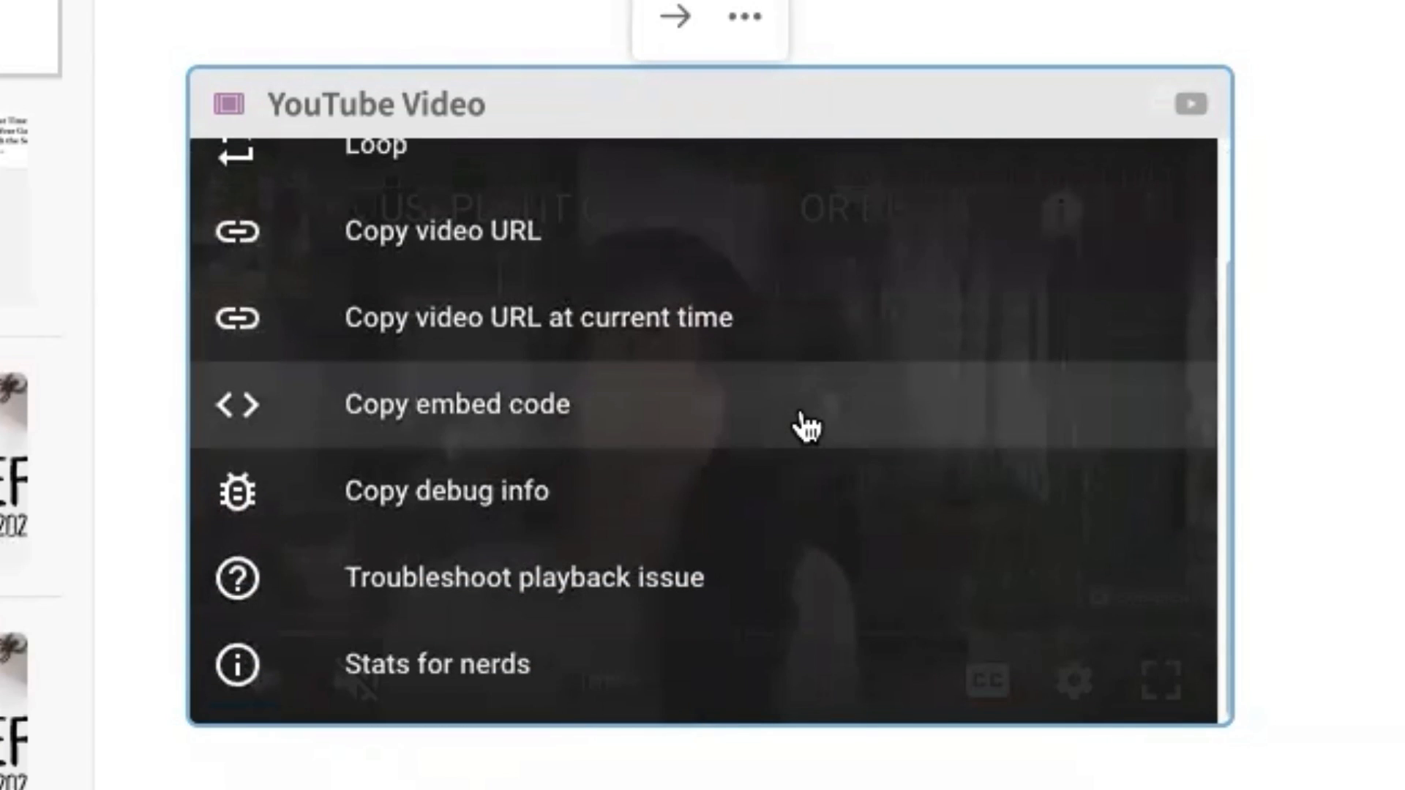
scroll(600, 425, up, 2)
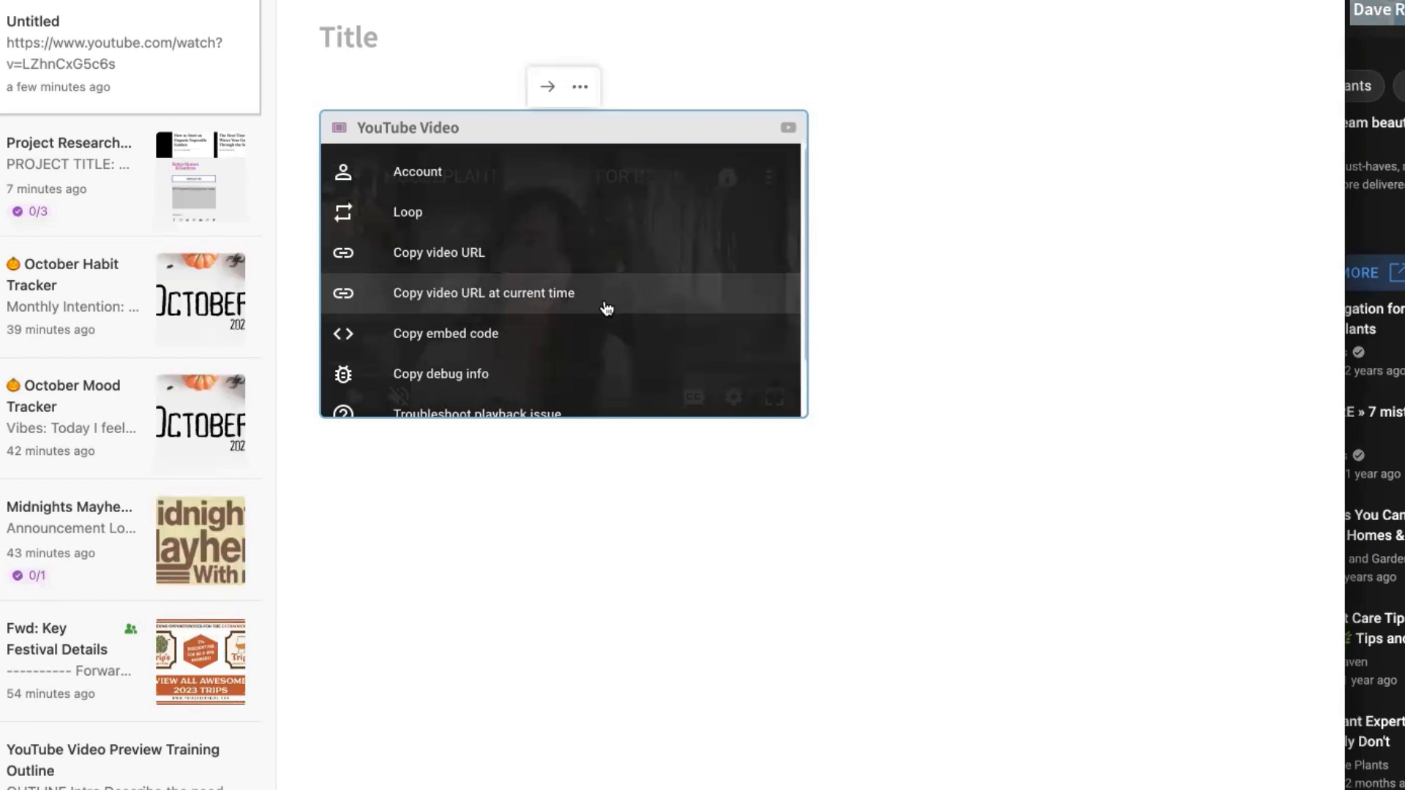
click(607, 308)
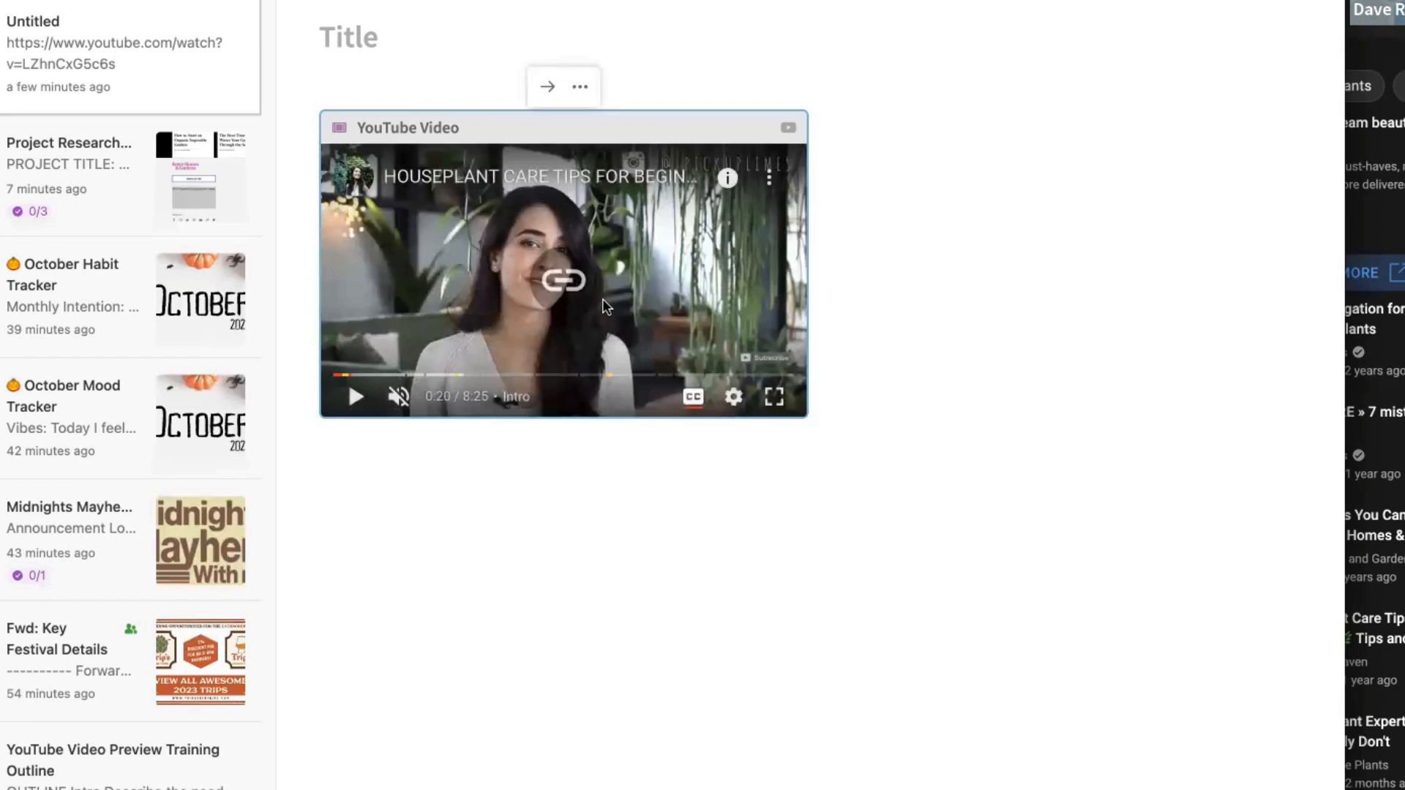
click(405, 496)
key(super+v)
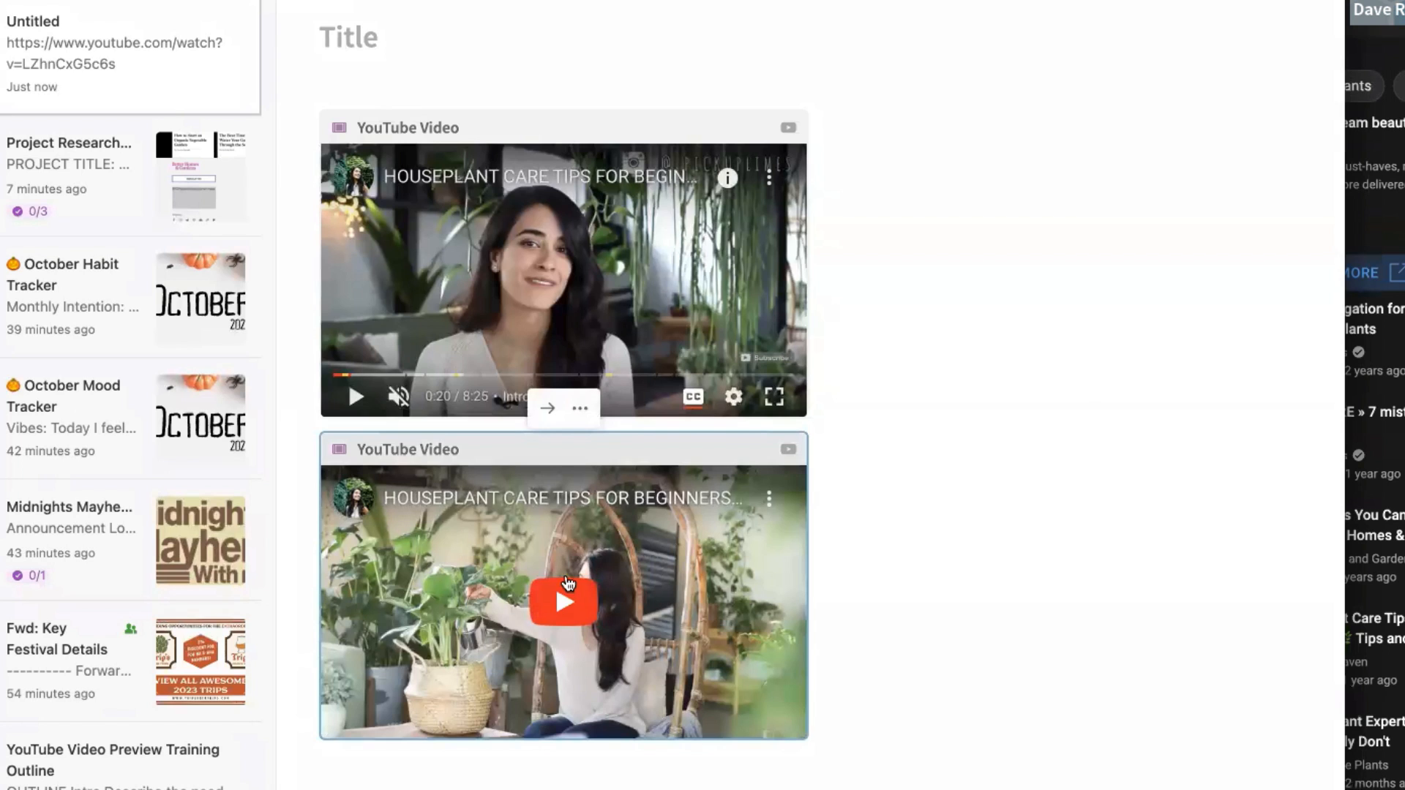
Play the second embedded video and delete it from the note.
click(563, 604)
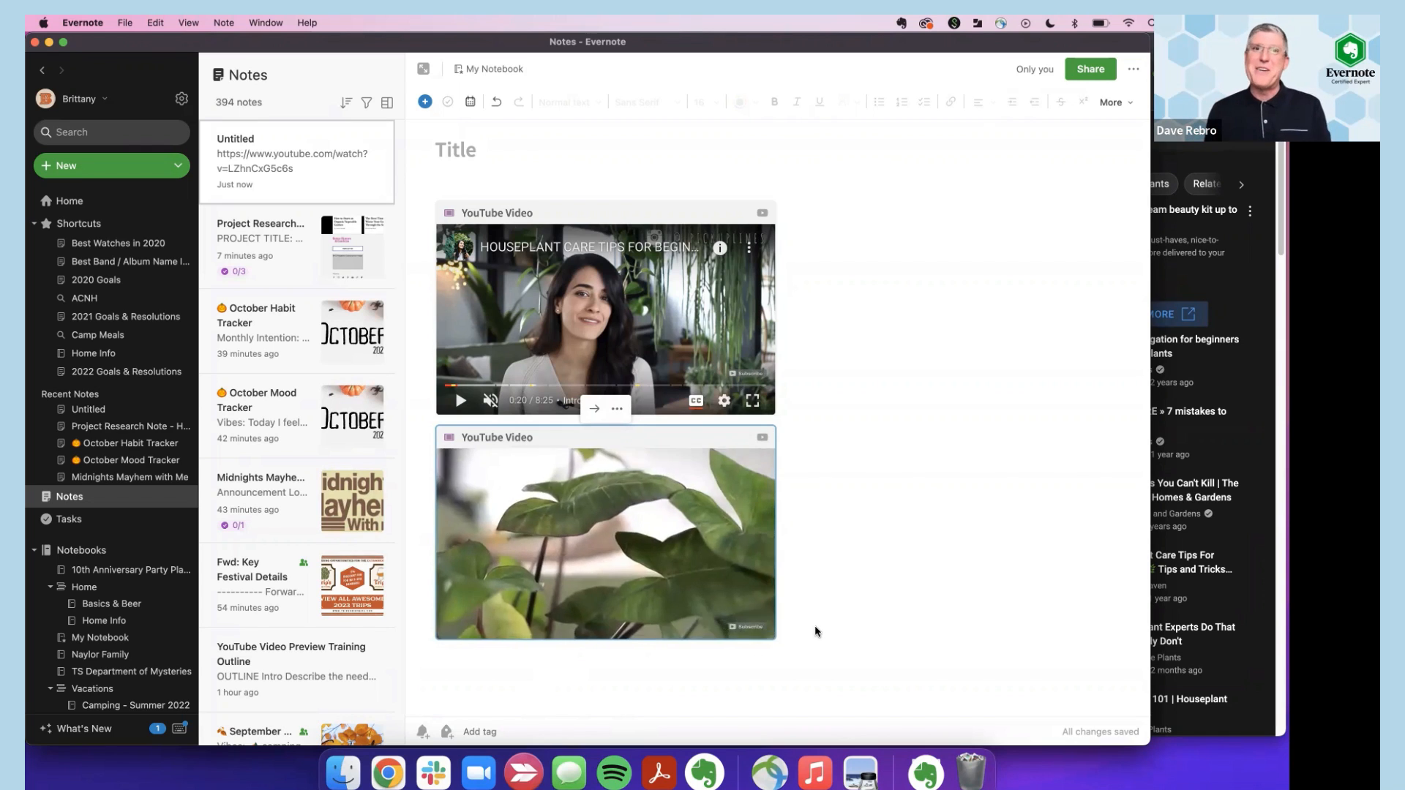
key(BackSpace)
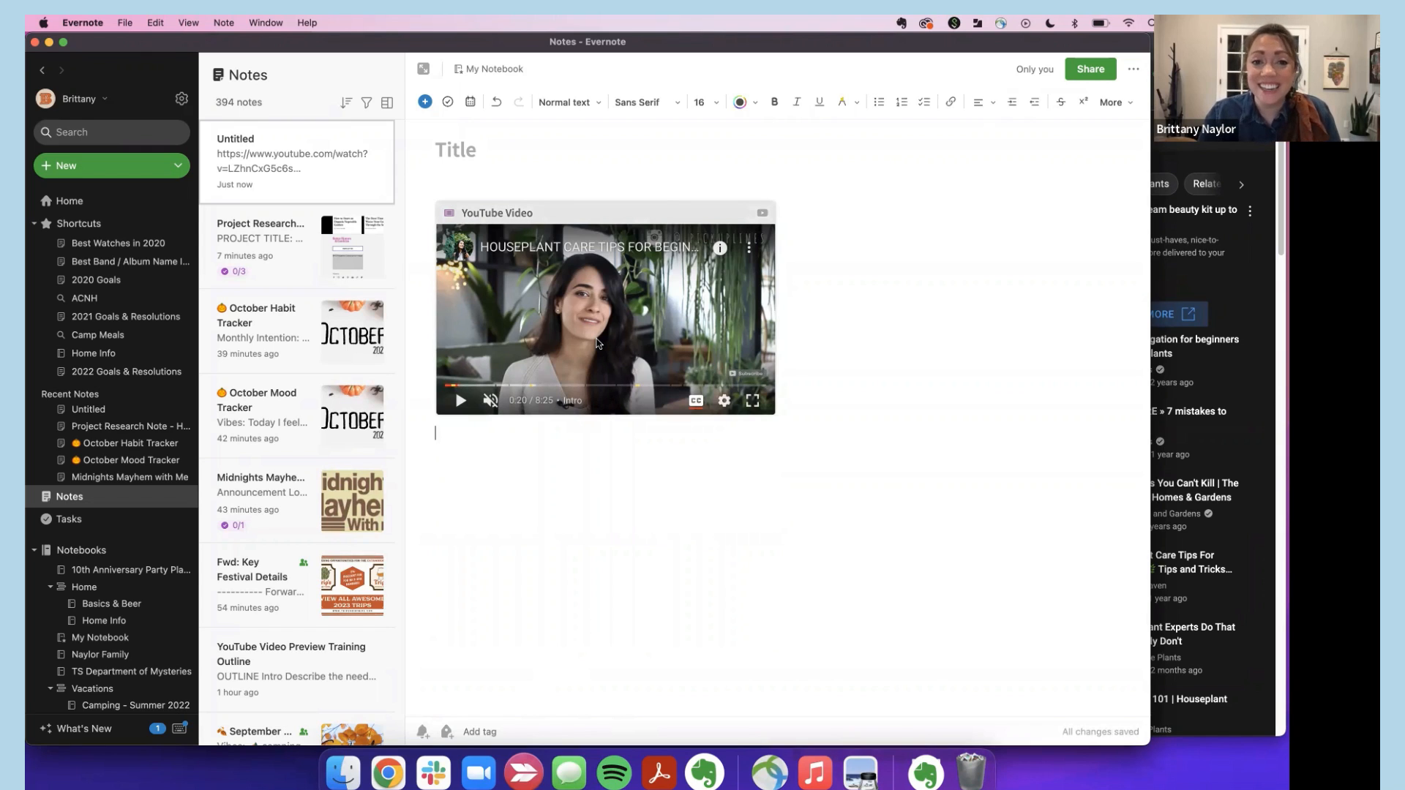
Show and dismiss the remaining video's copy and loop options, and expand the note to fill the window.
right_click(598, 344)
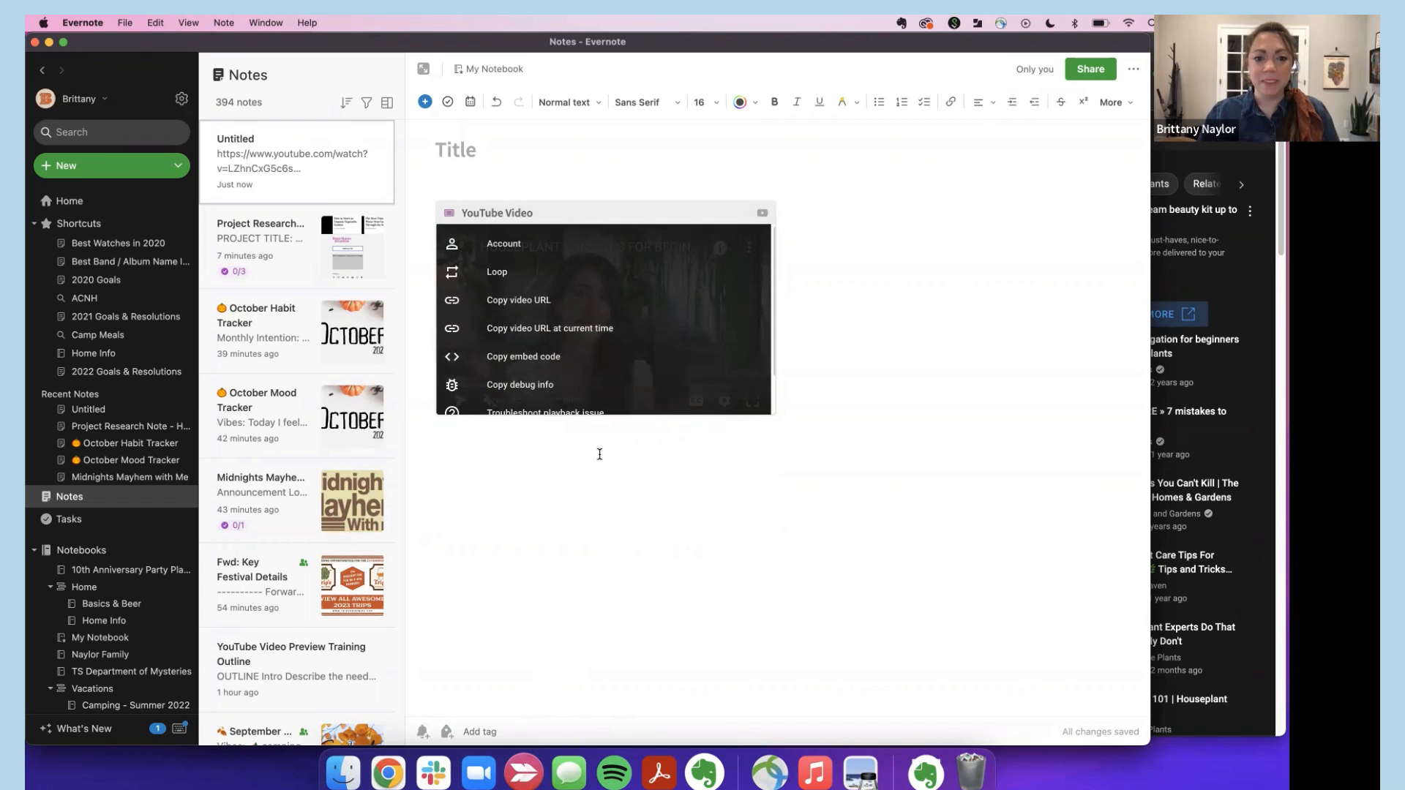
click(597, 454)
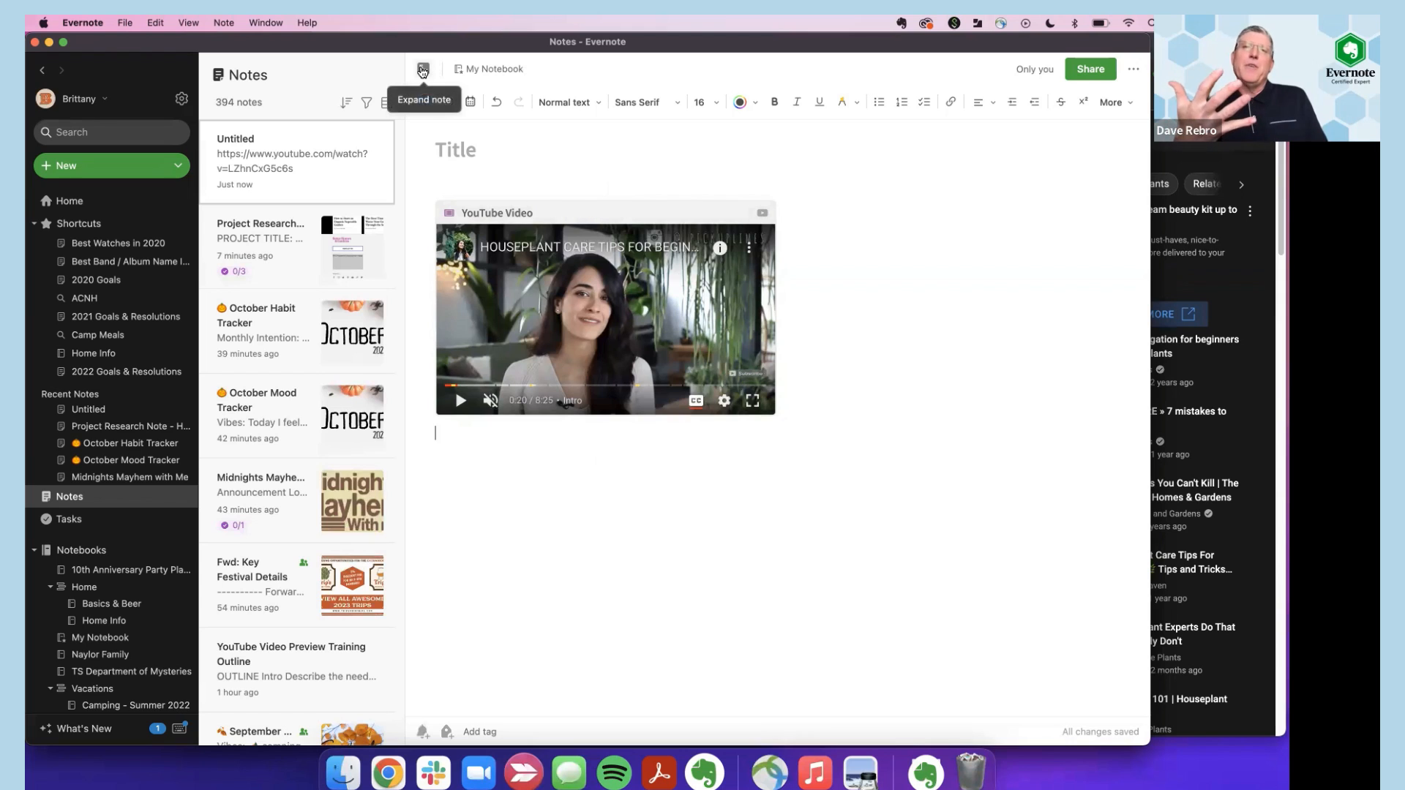
click(422, 71)
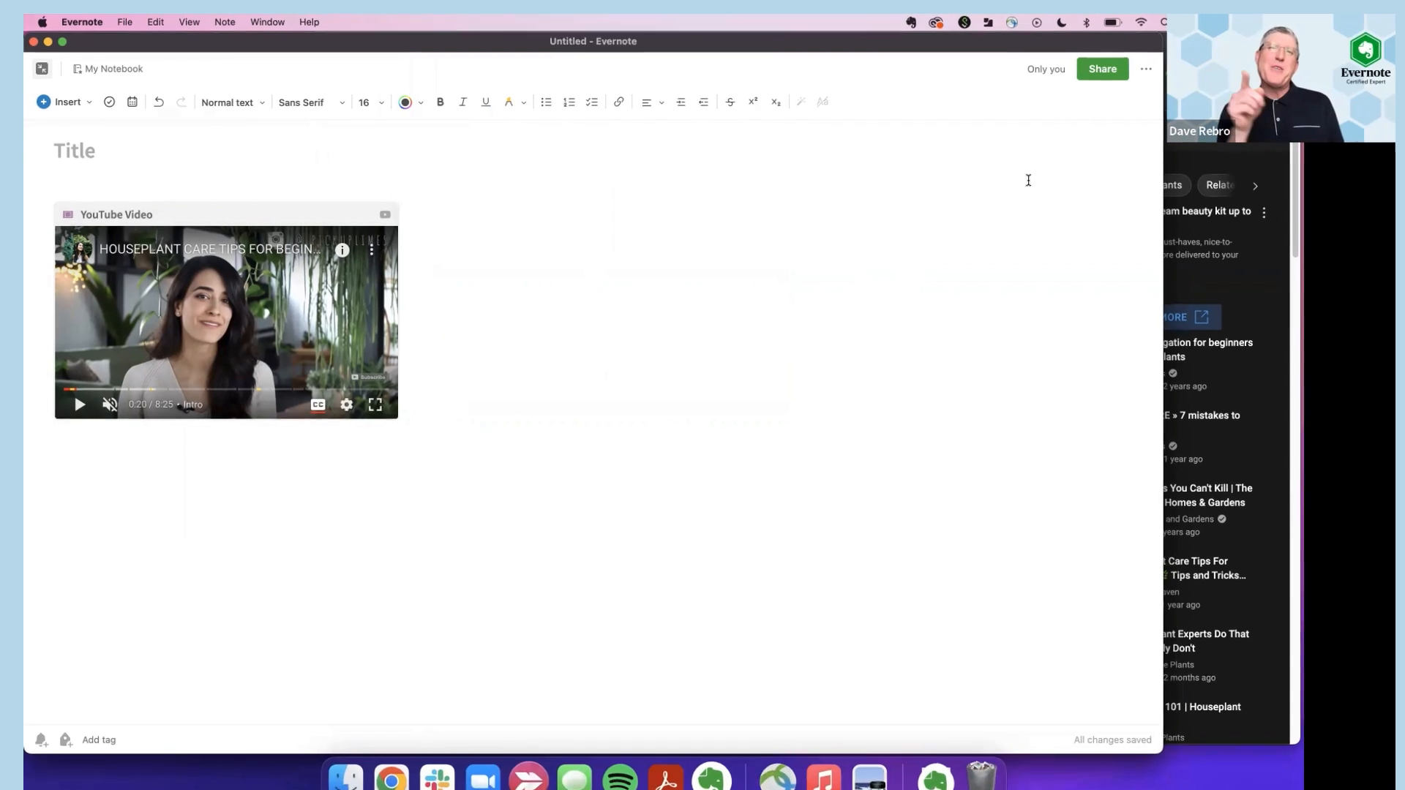
Examine the size entry in the note's info and close it without making changes.
click(1145, 69)
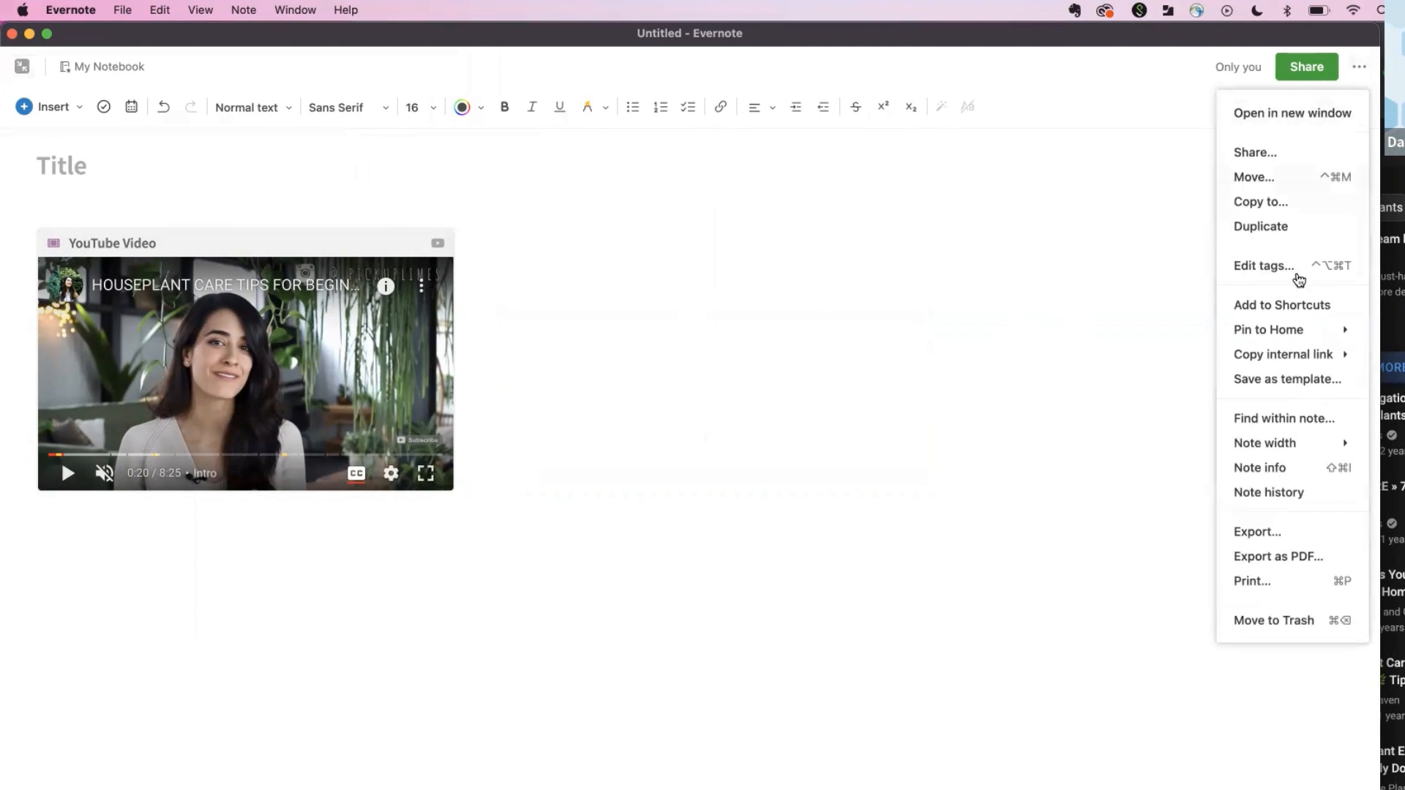
click(1261, 467)
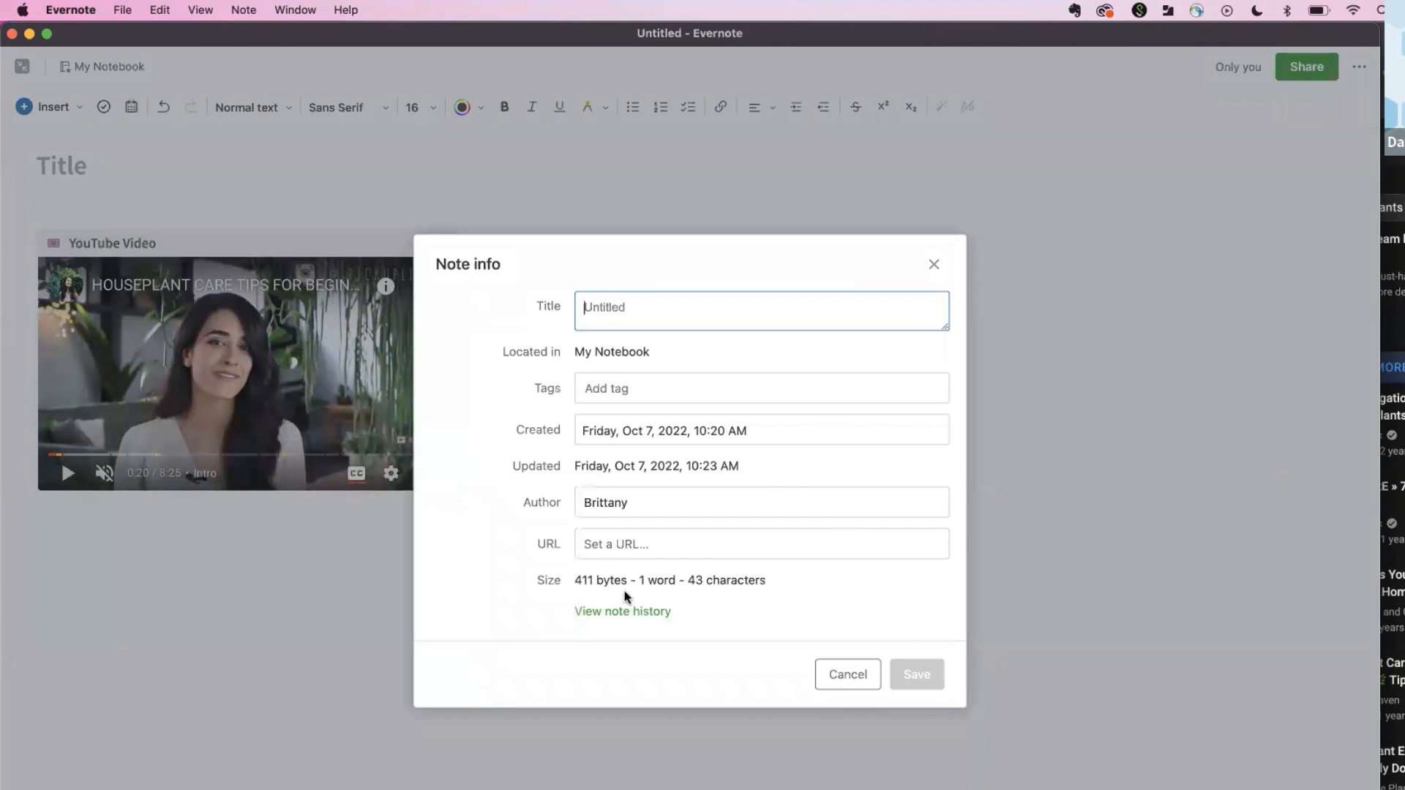
drag(572, 582, 643, 583)
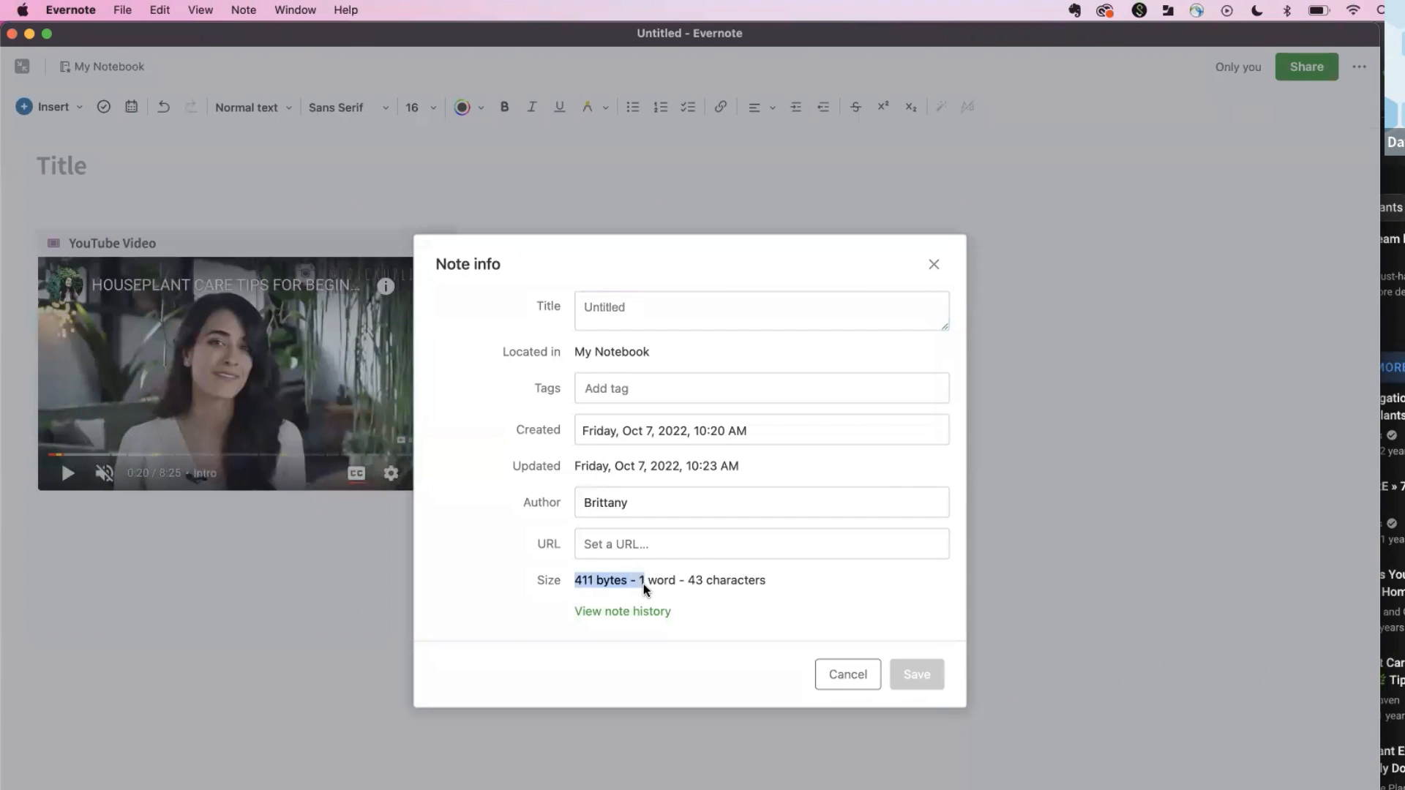
triple_click(633, 591)
click(788, 589)
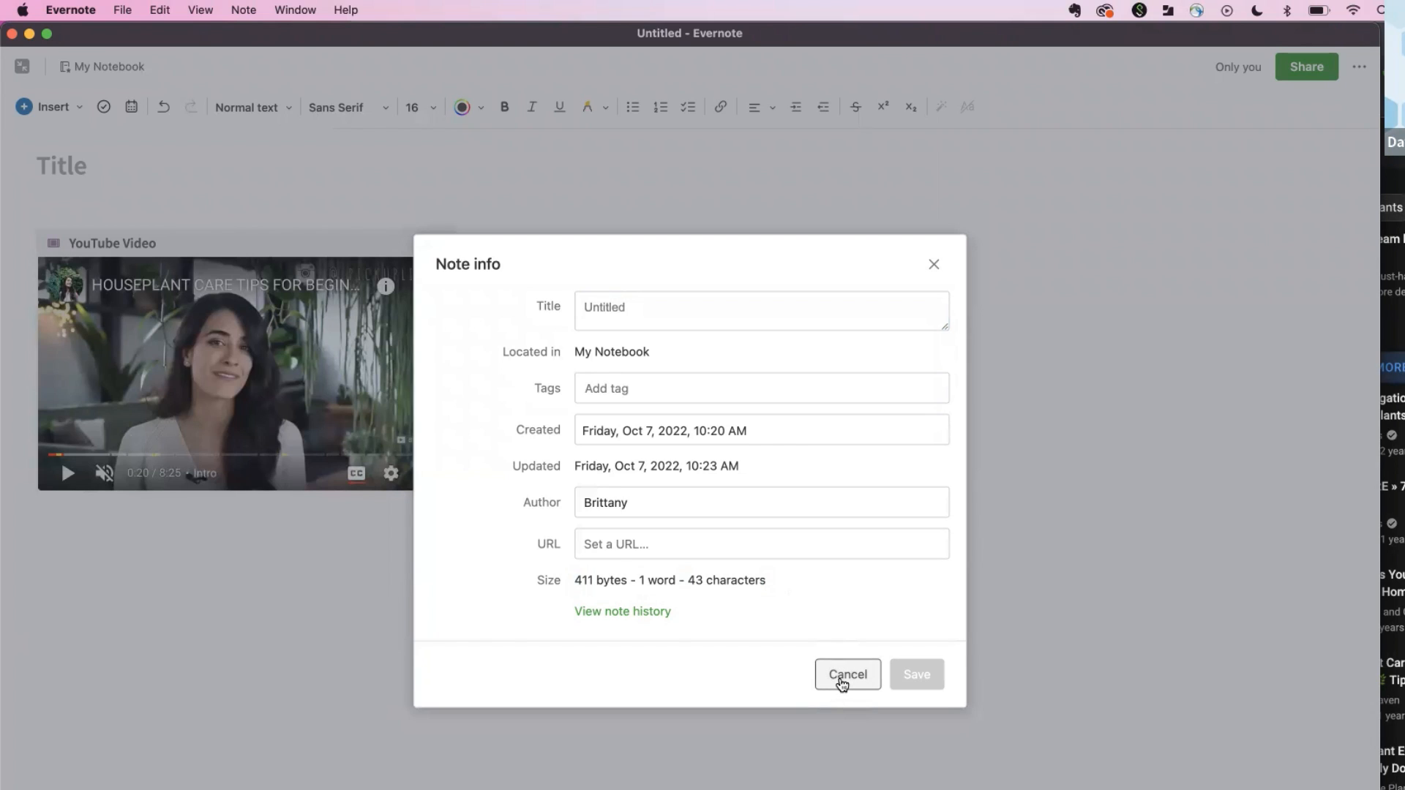
click(845, 676)
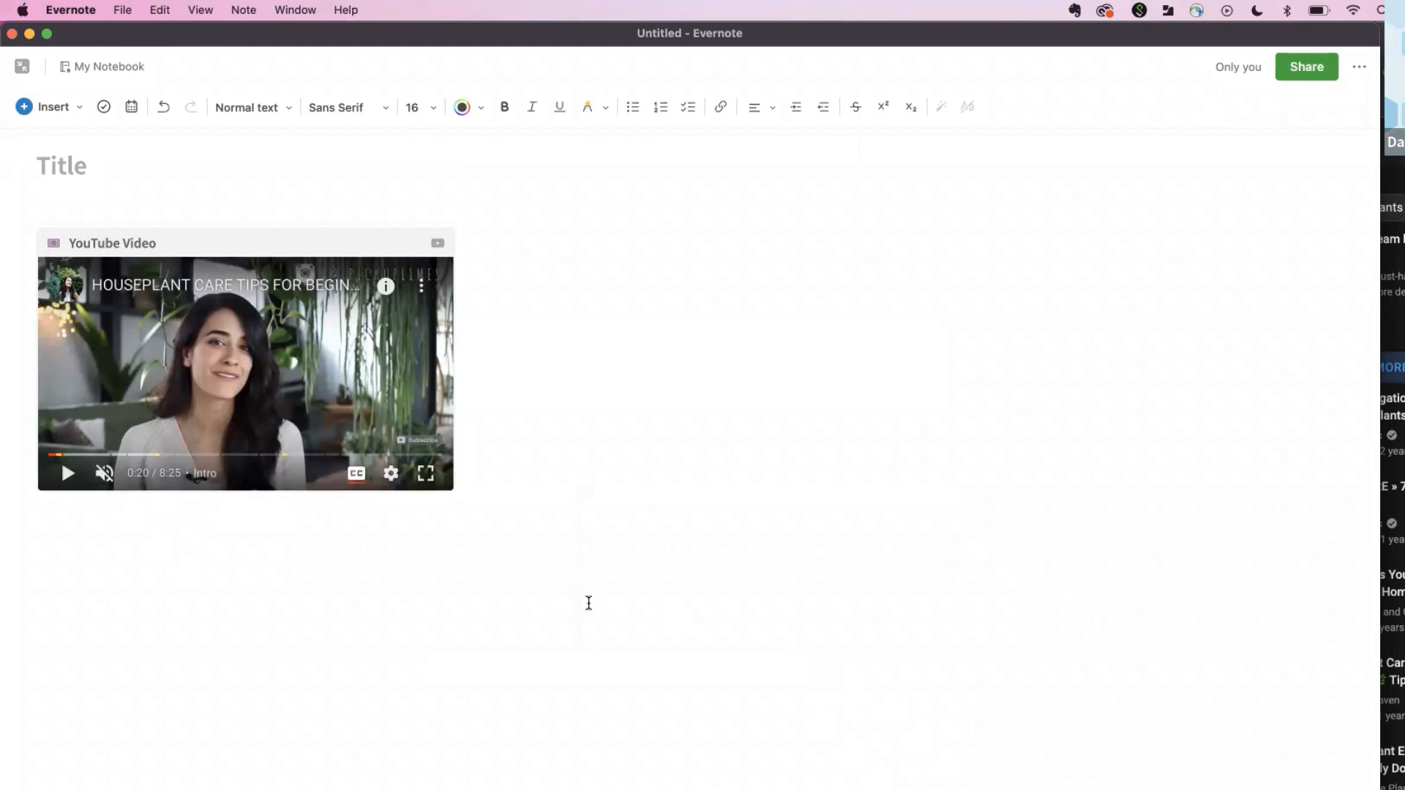
Reopen the note info to show the note's details again.
click(450, 534)
click(1357, 69)
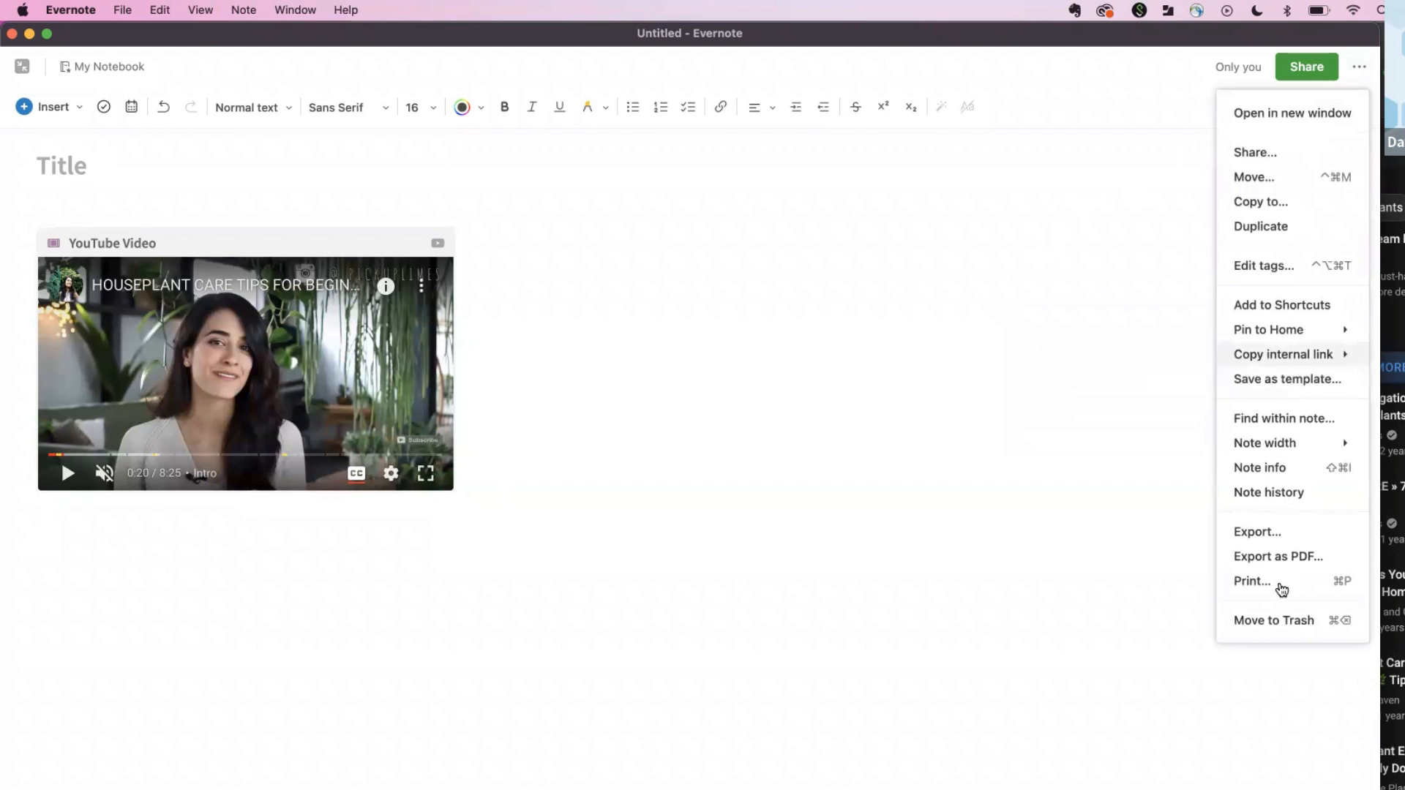
click(1274, 469)
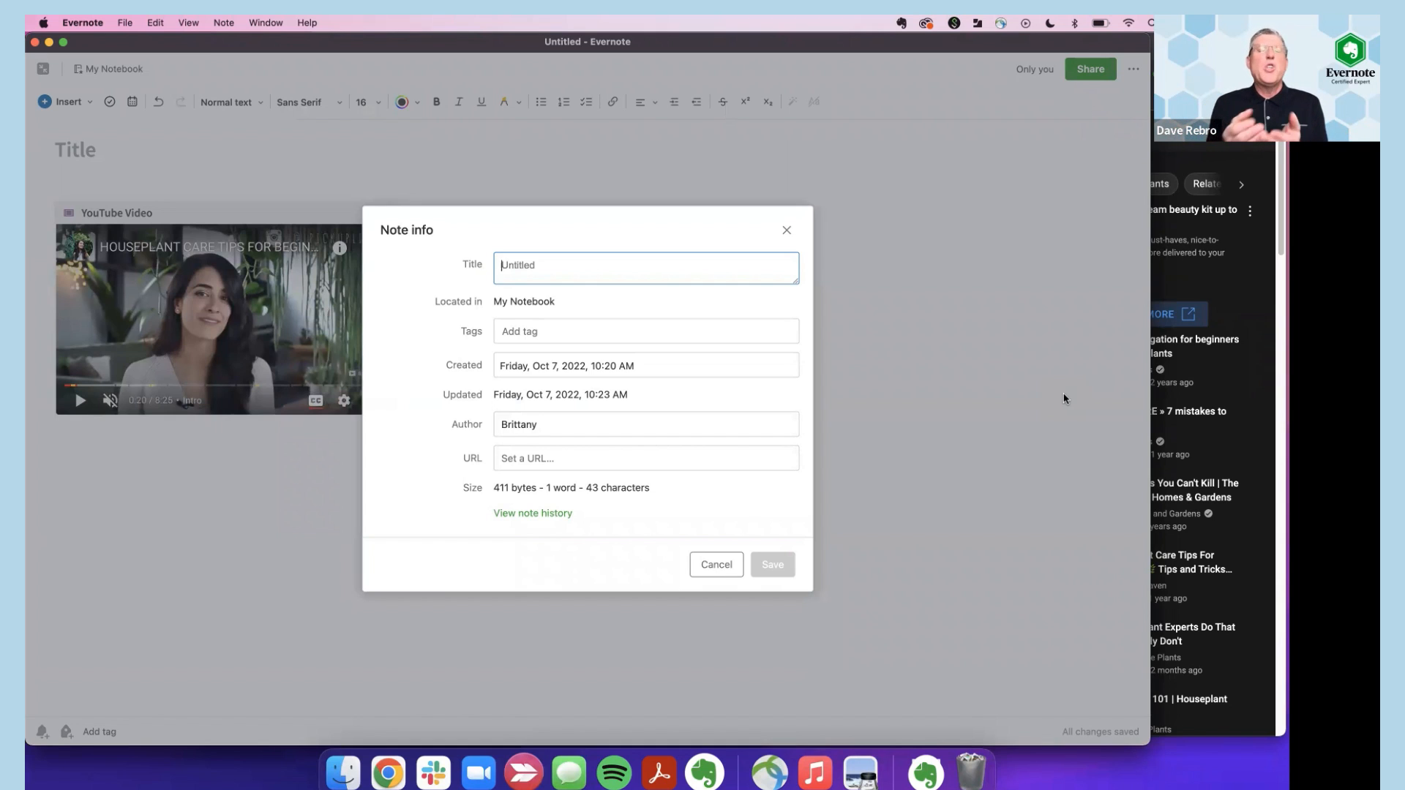
Close the note info, and open the embedded video's source page in Chrome before closing its tab and returning to Evernote.
click(709, 565)
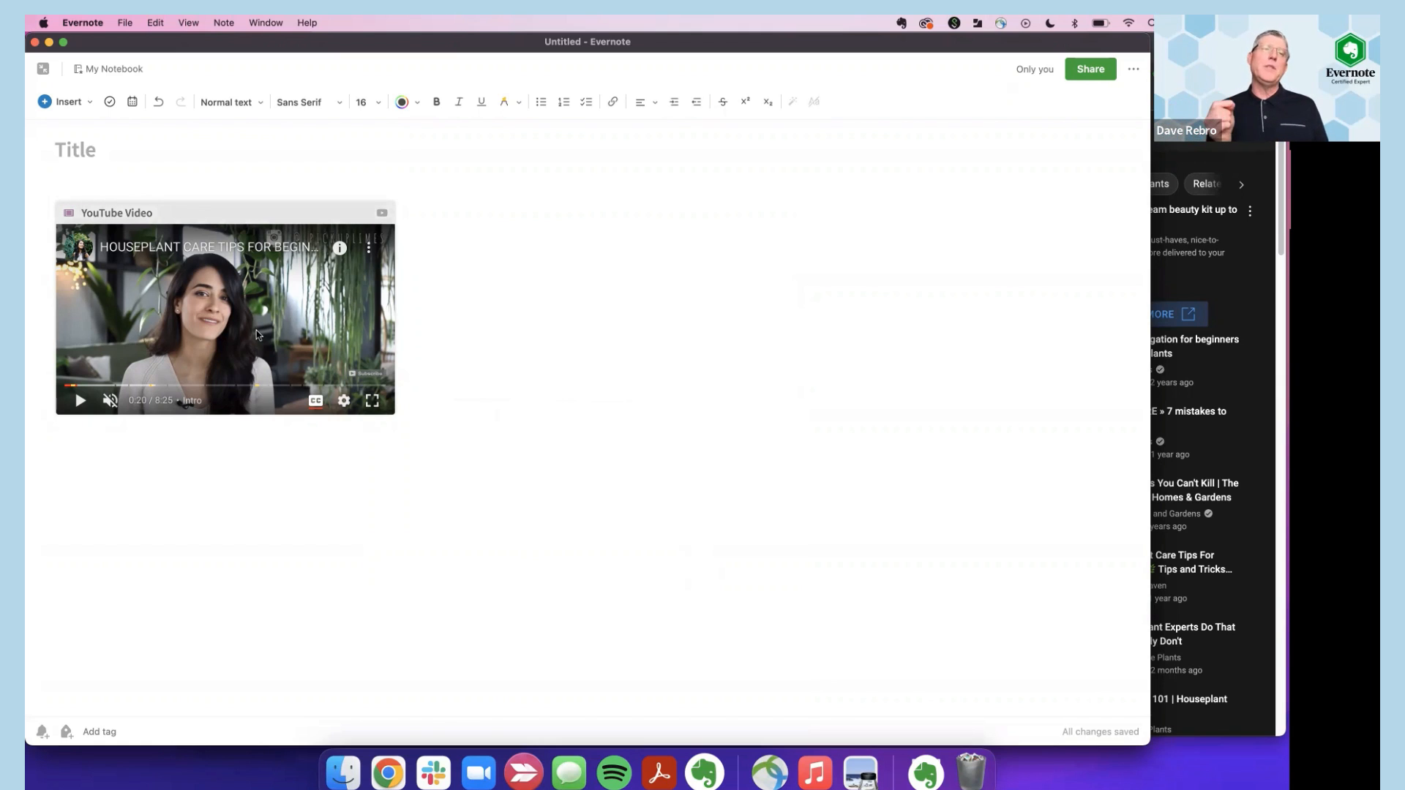
click(227, 212)
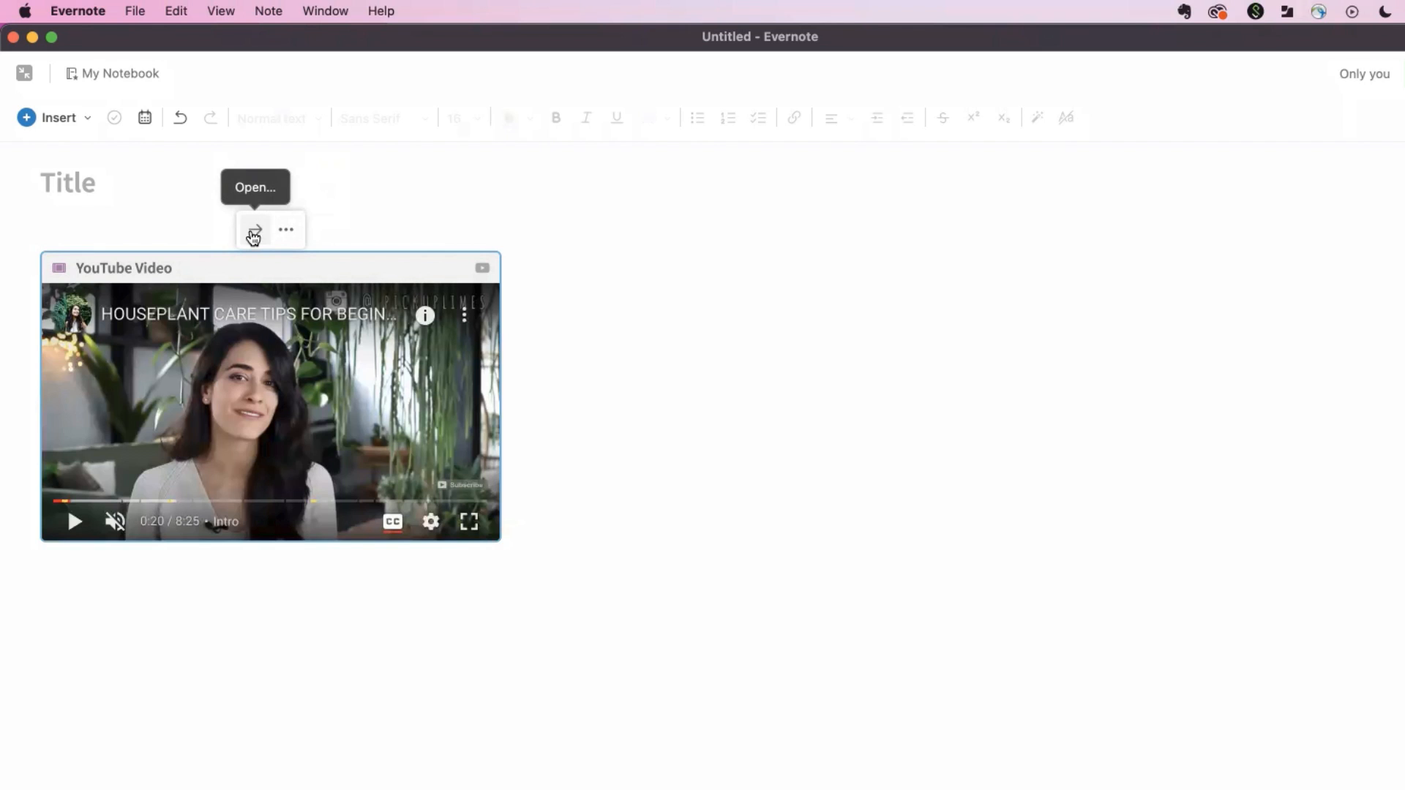
click(254, 236)
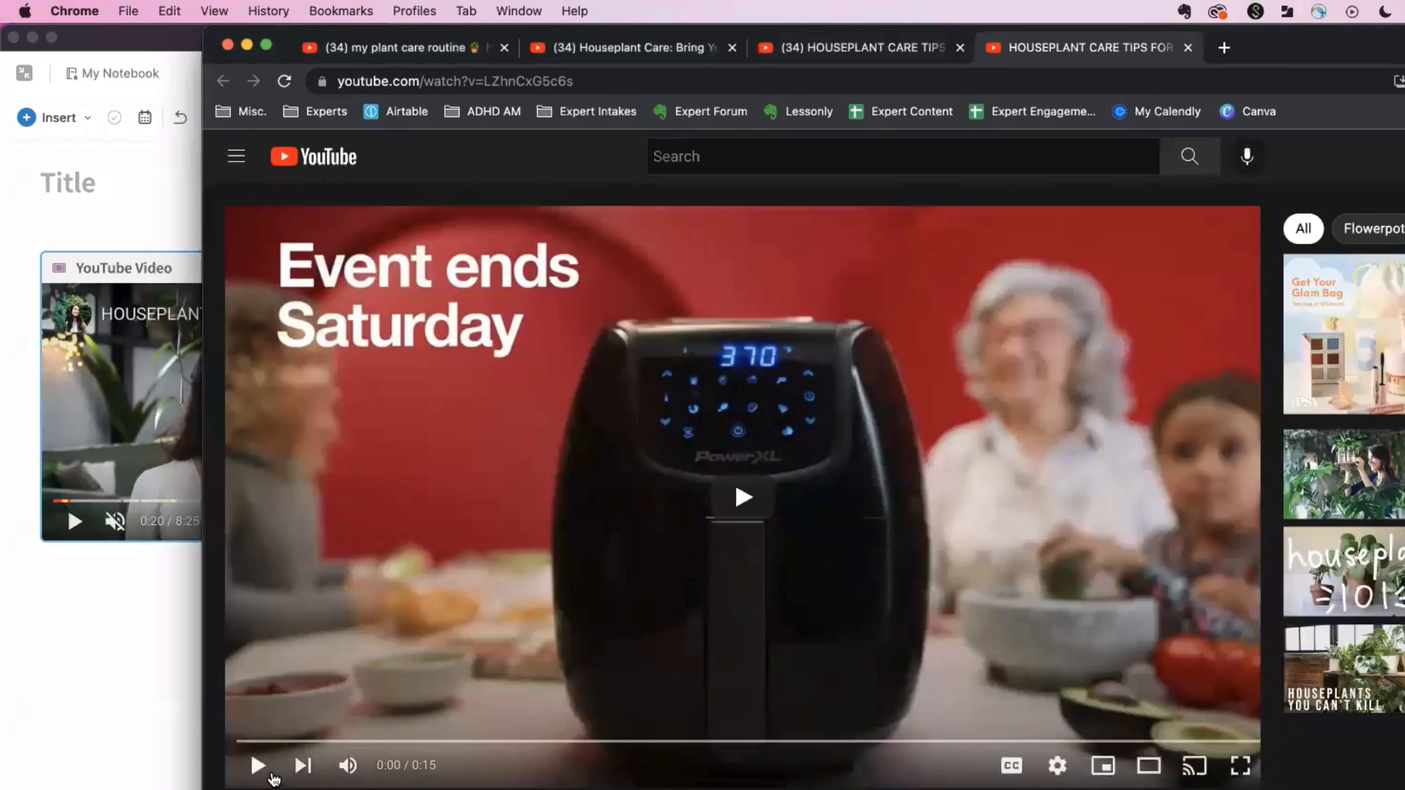
click(1188, 49)
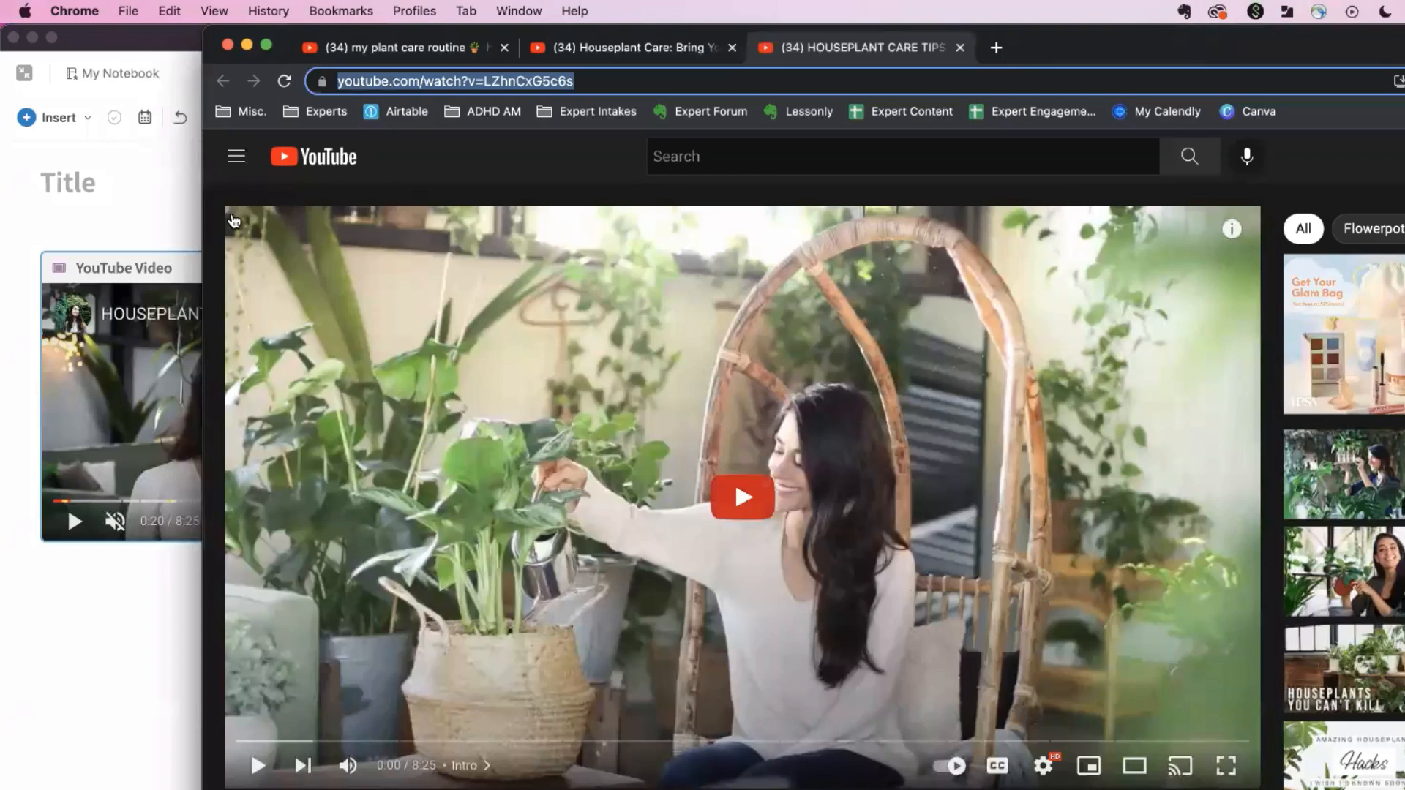
click(162, 225)
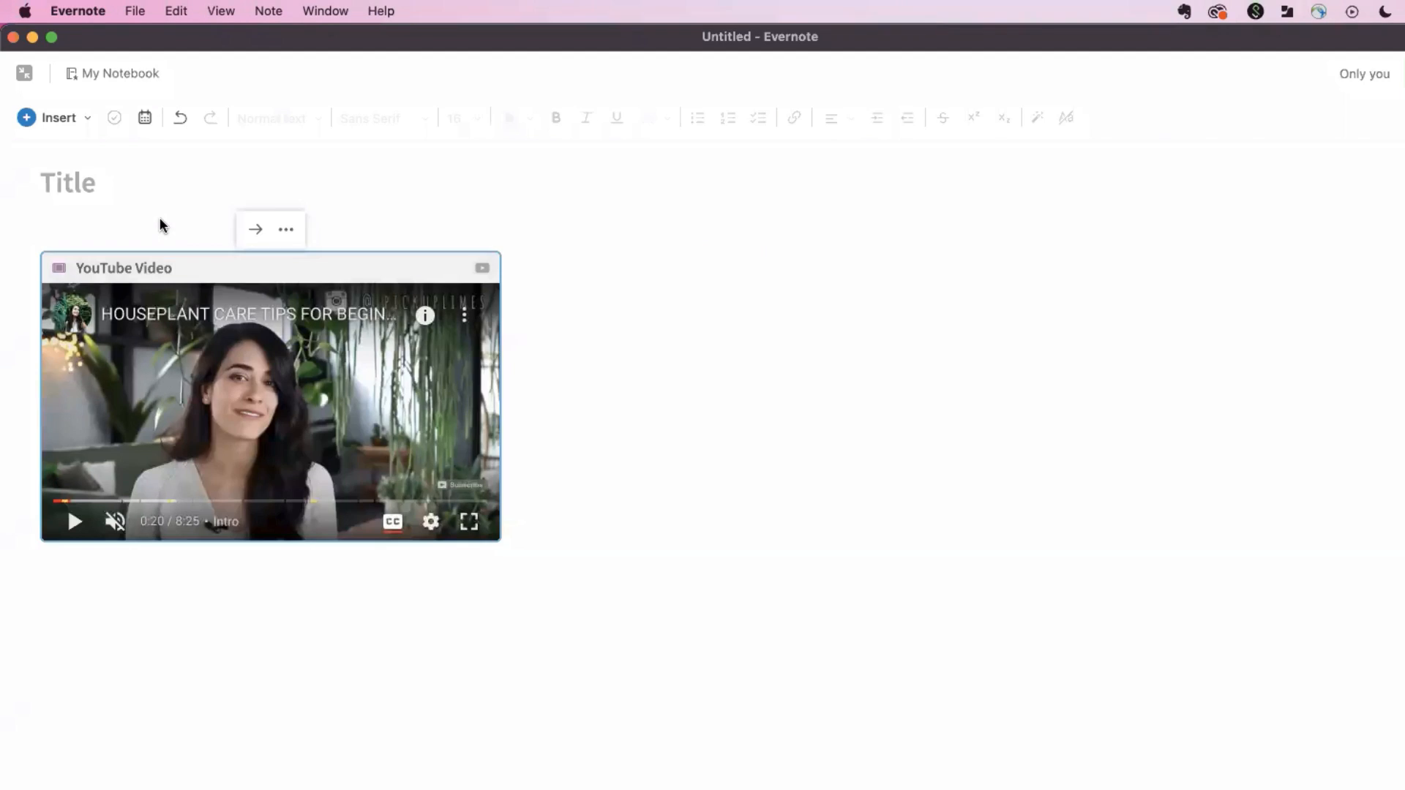
Display the embedded video as a large preview and as a full-width preview, and make the note window slightly narrower.
click(295, 234)
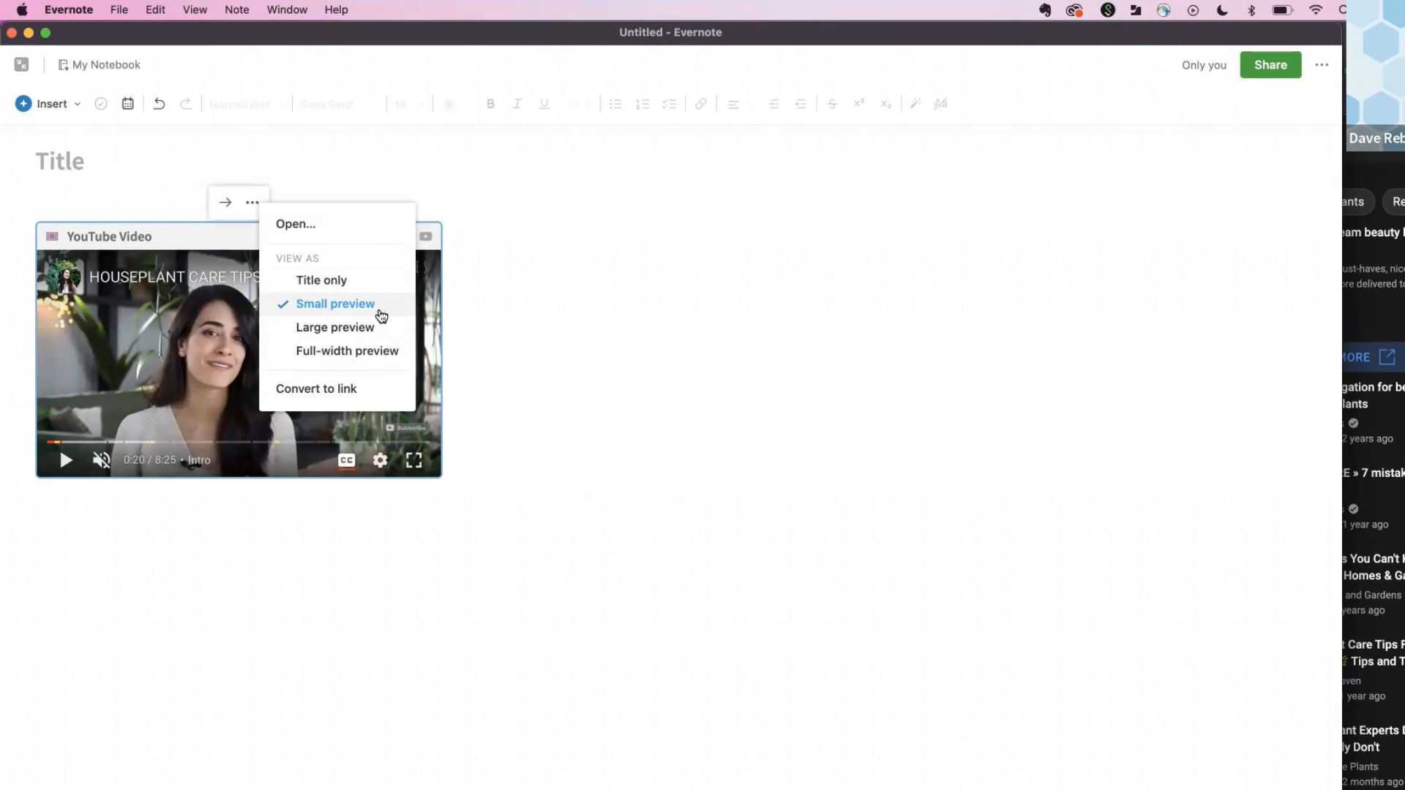
click(381, 328)
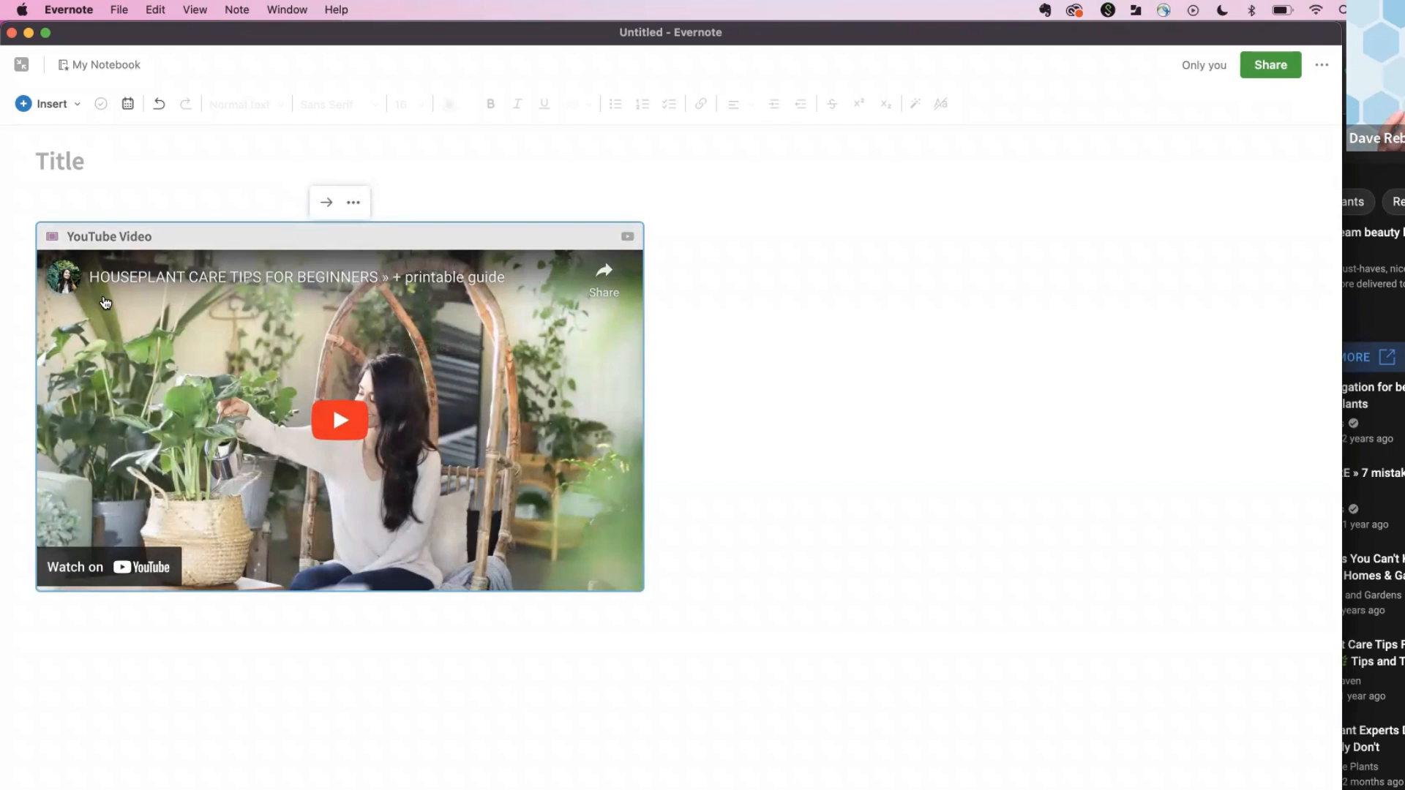
click(354, 202)
click(404, 355)
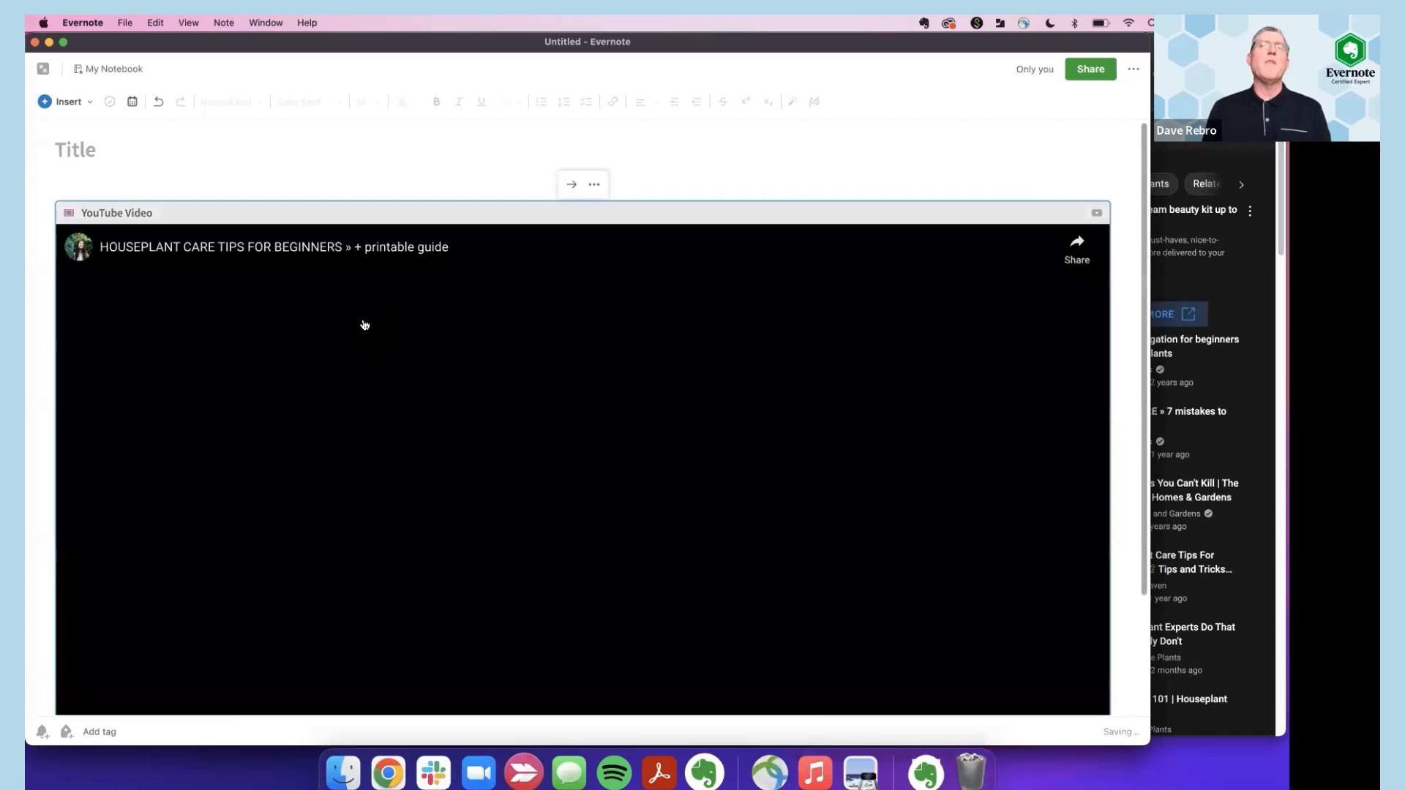
scroll(381, 425, down, 4)
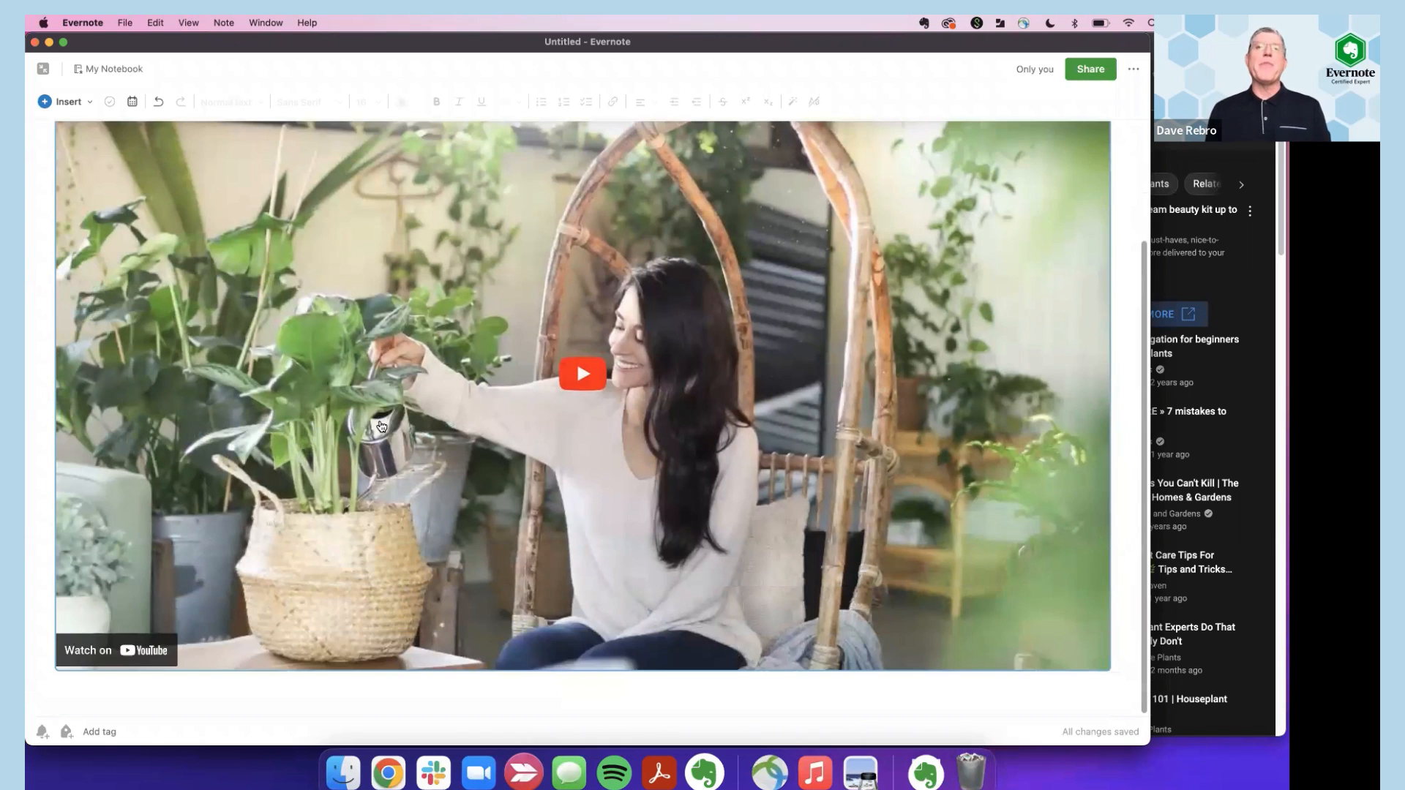
scroll(381, 425, up, 4)
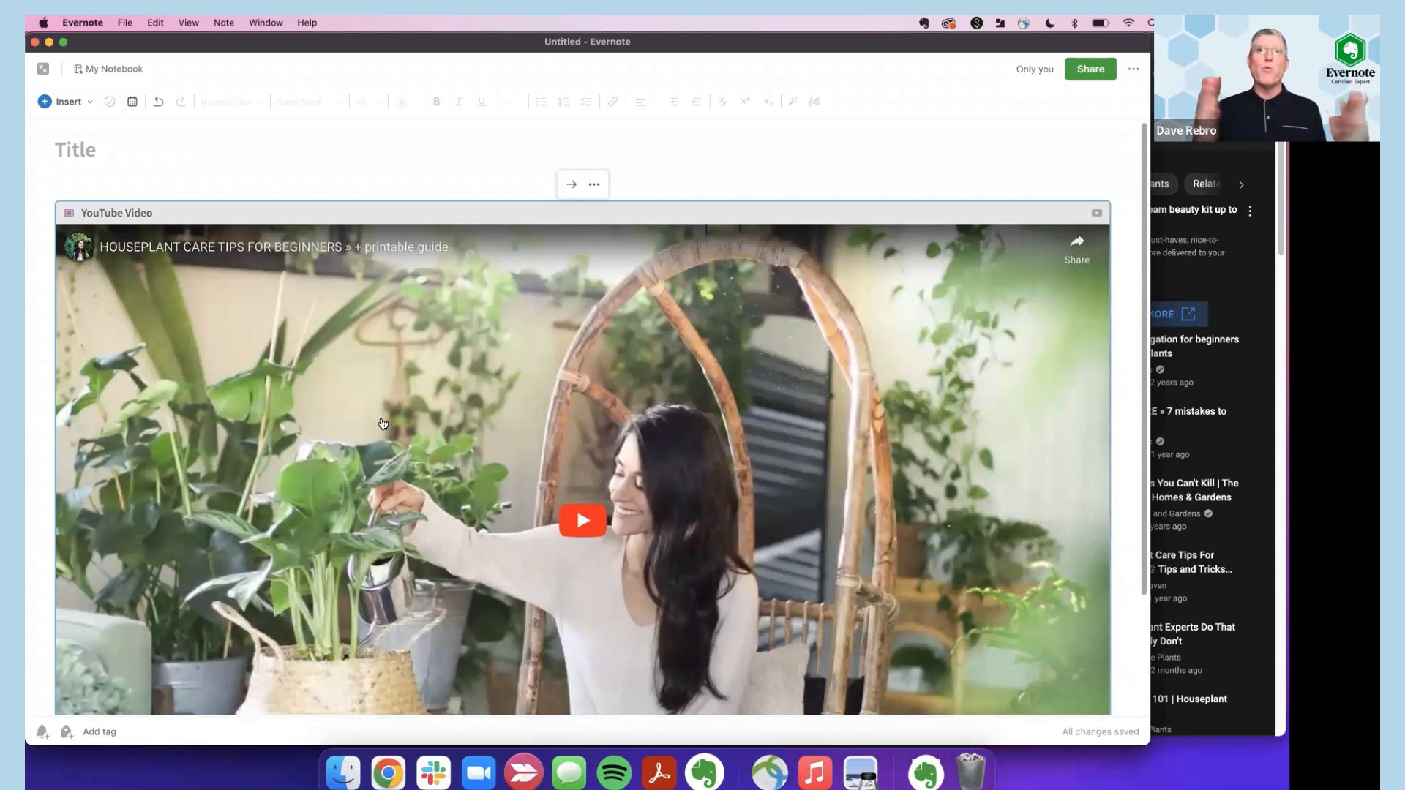
scroll(717, 470, down, 4)
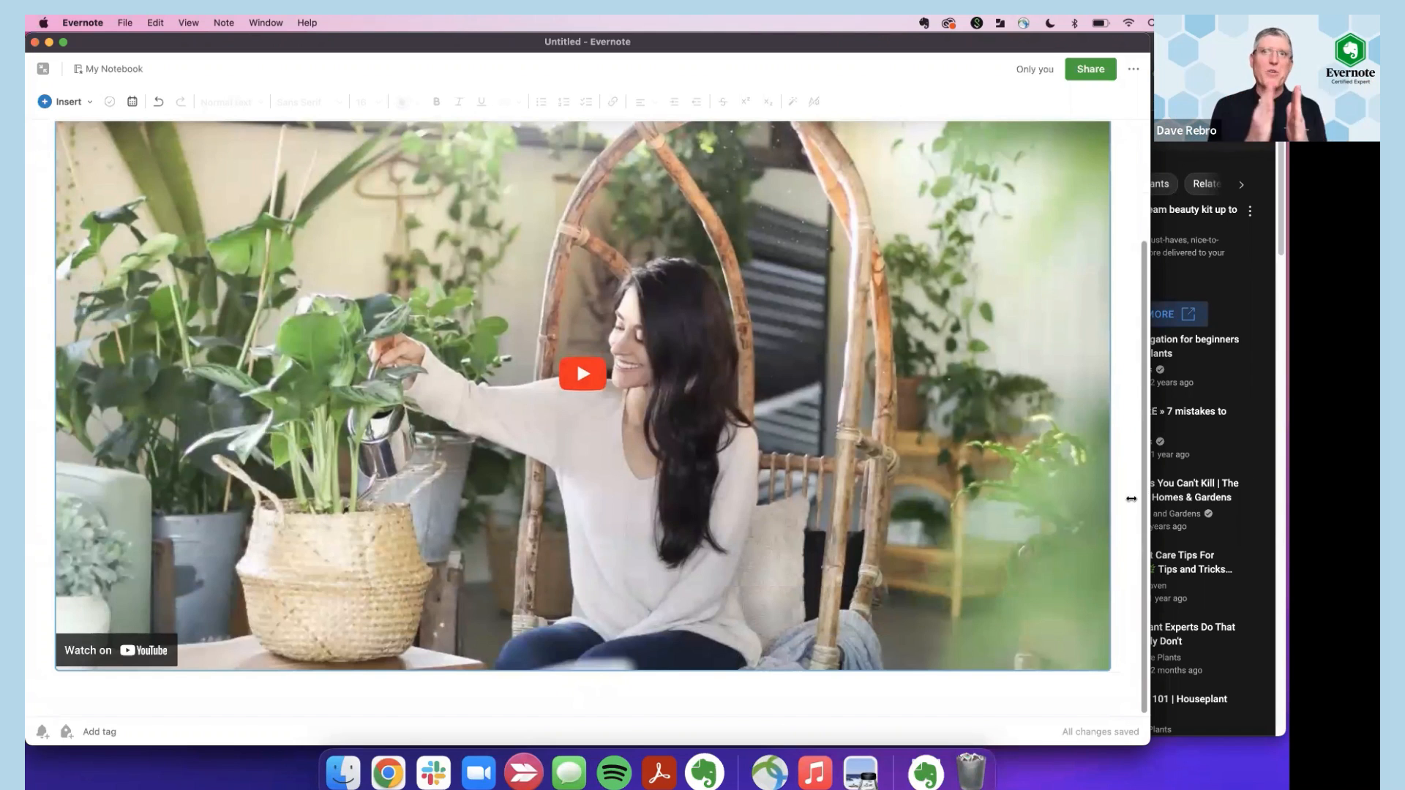
mouse_move(1131, 498)
mouse_down()
mouse_move(781, 497)
mouse_move(1157, 491)
mouse_move(1137, 489)
mouse_up()
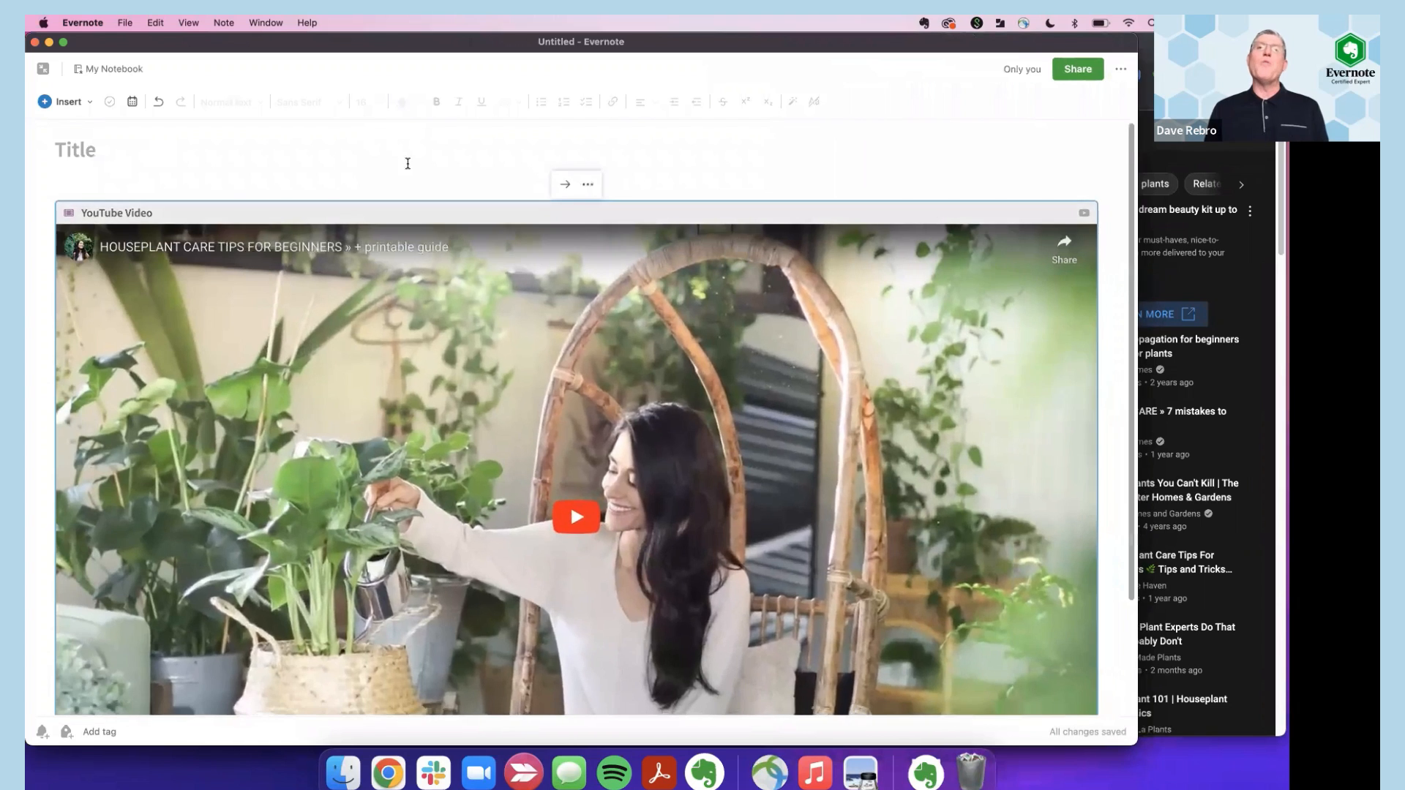
Change the embedded video from the full-width view to a large preview.
click(587, 184)
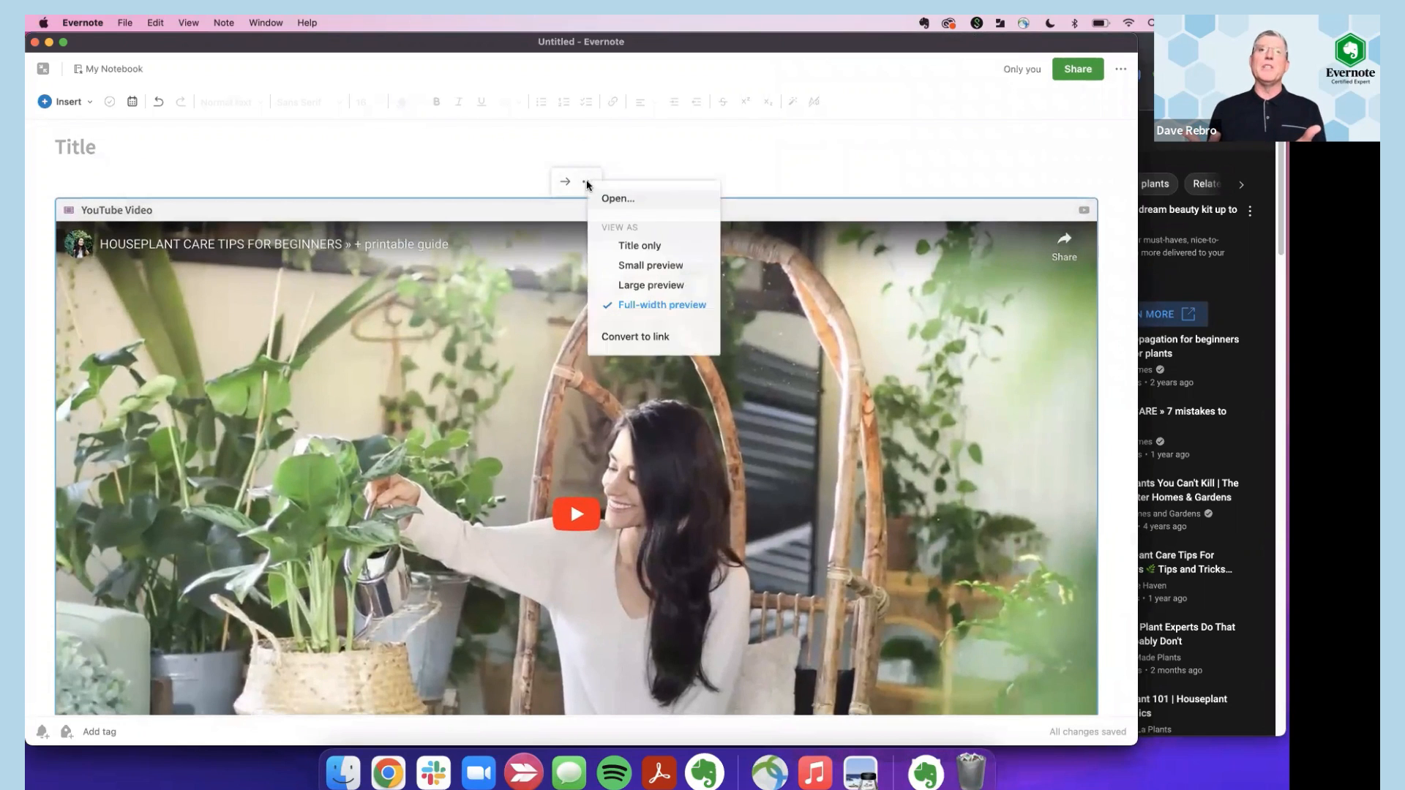
click(634, 286)
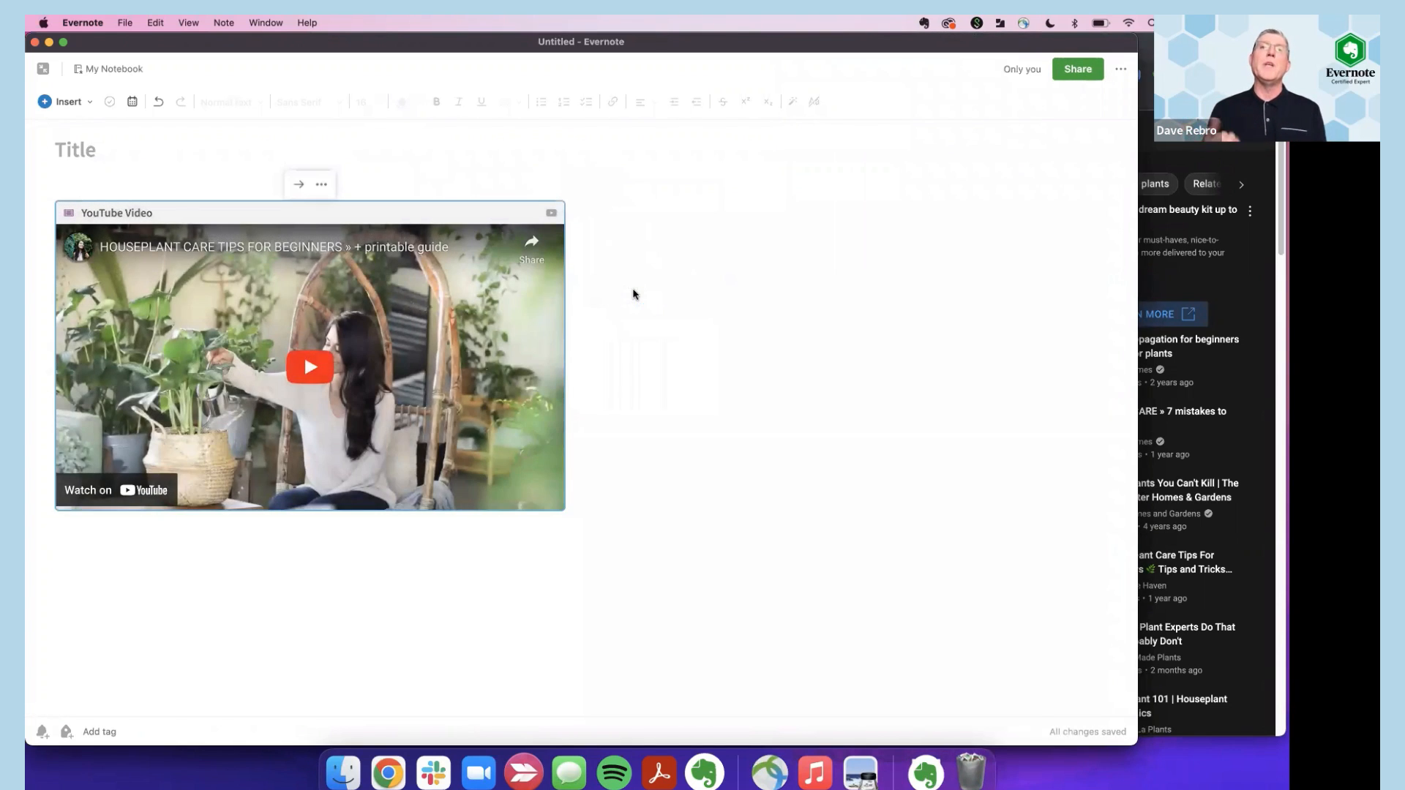
click(320, 185)
click(363, 172)
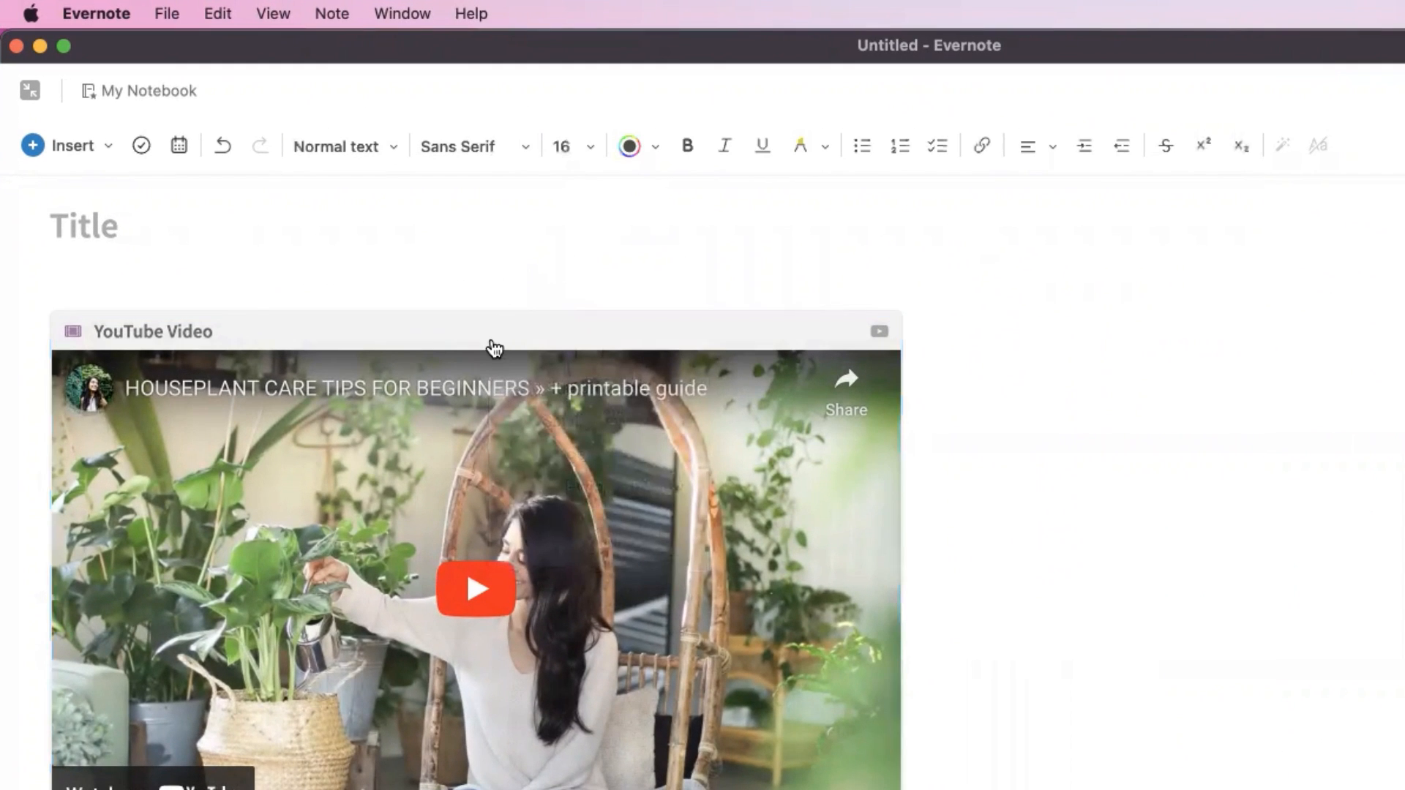
Collapse the embedded video to the title-only view and deselect it.
mouse_move(499, 324)
click(496, 285)
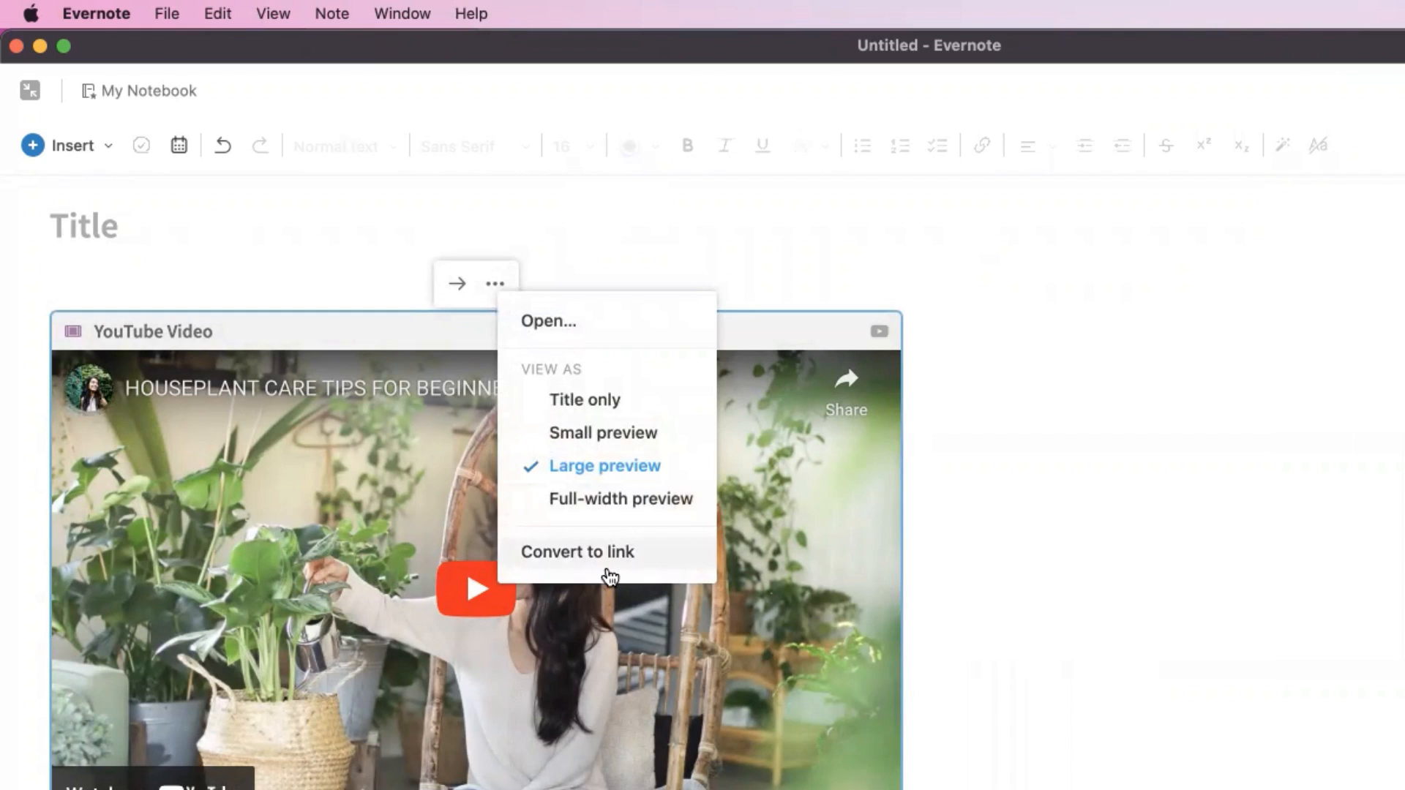
click(584, 401)
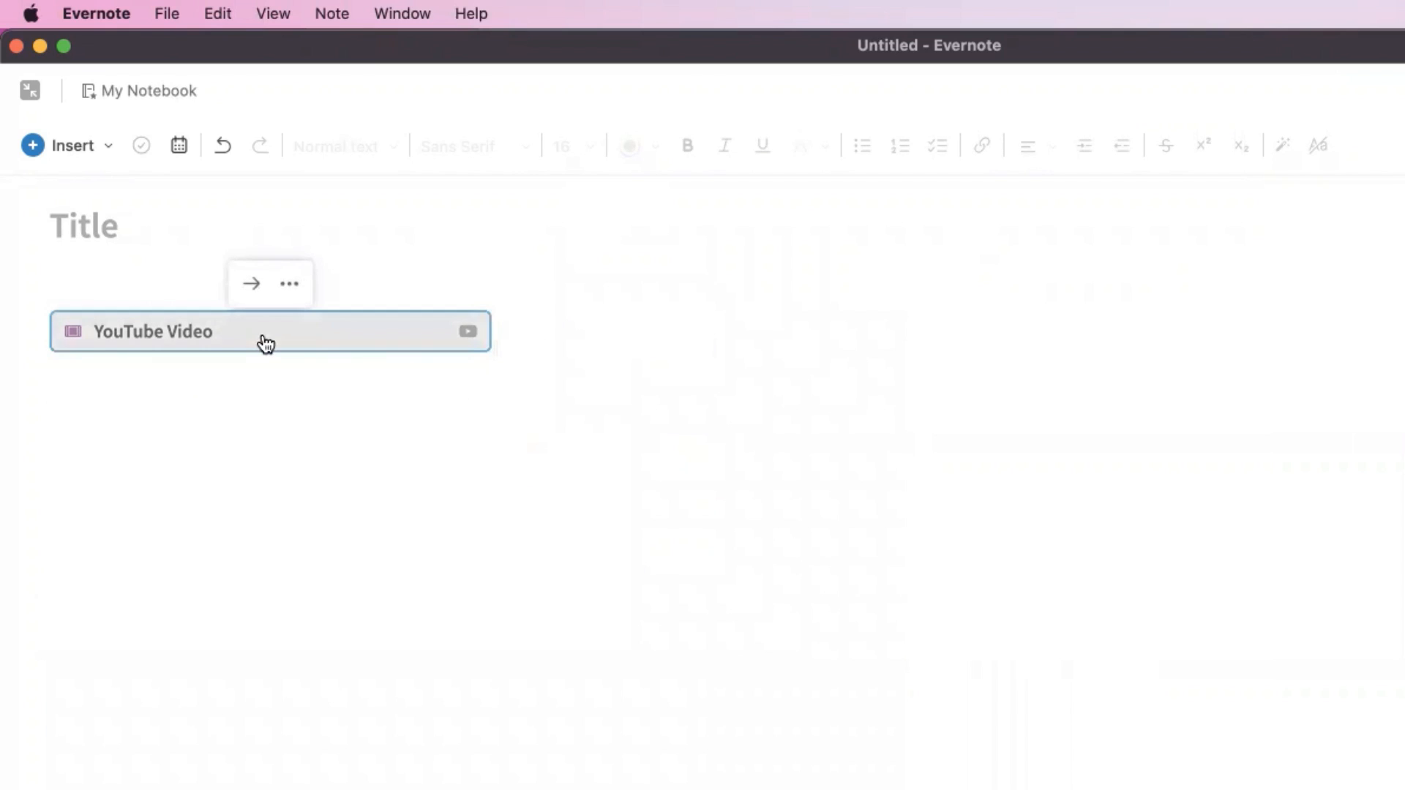
click(424, 375)
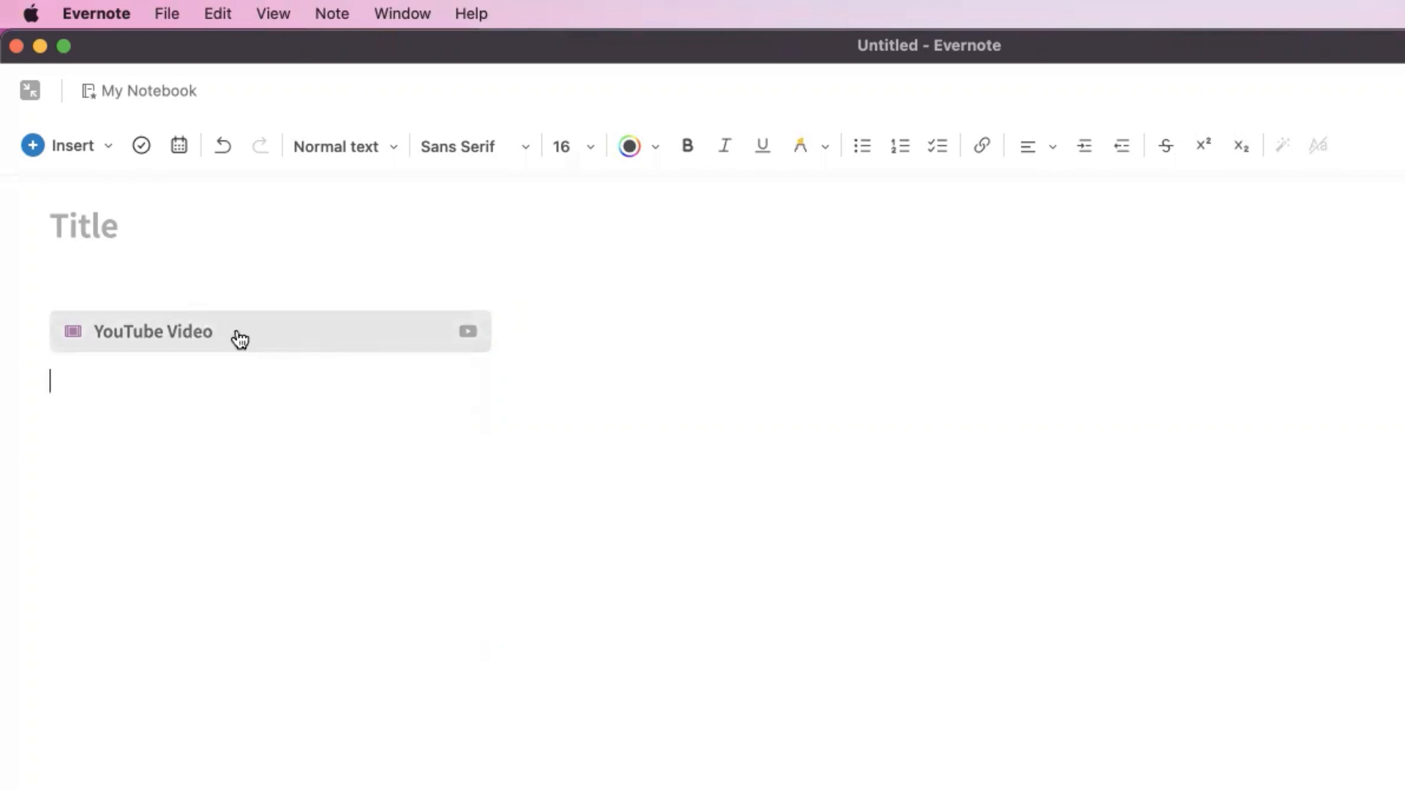
Convert the title-only video embed to a plain link.
click(322, 339)
click(297, 289)
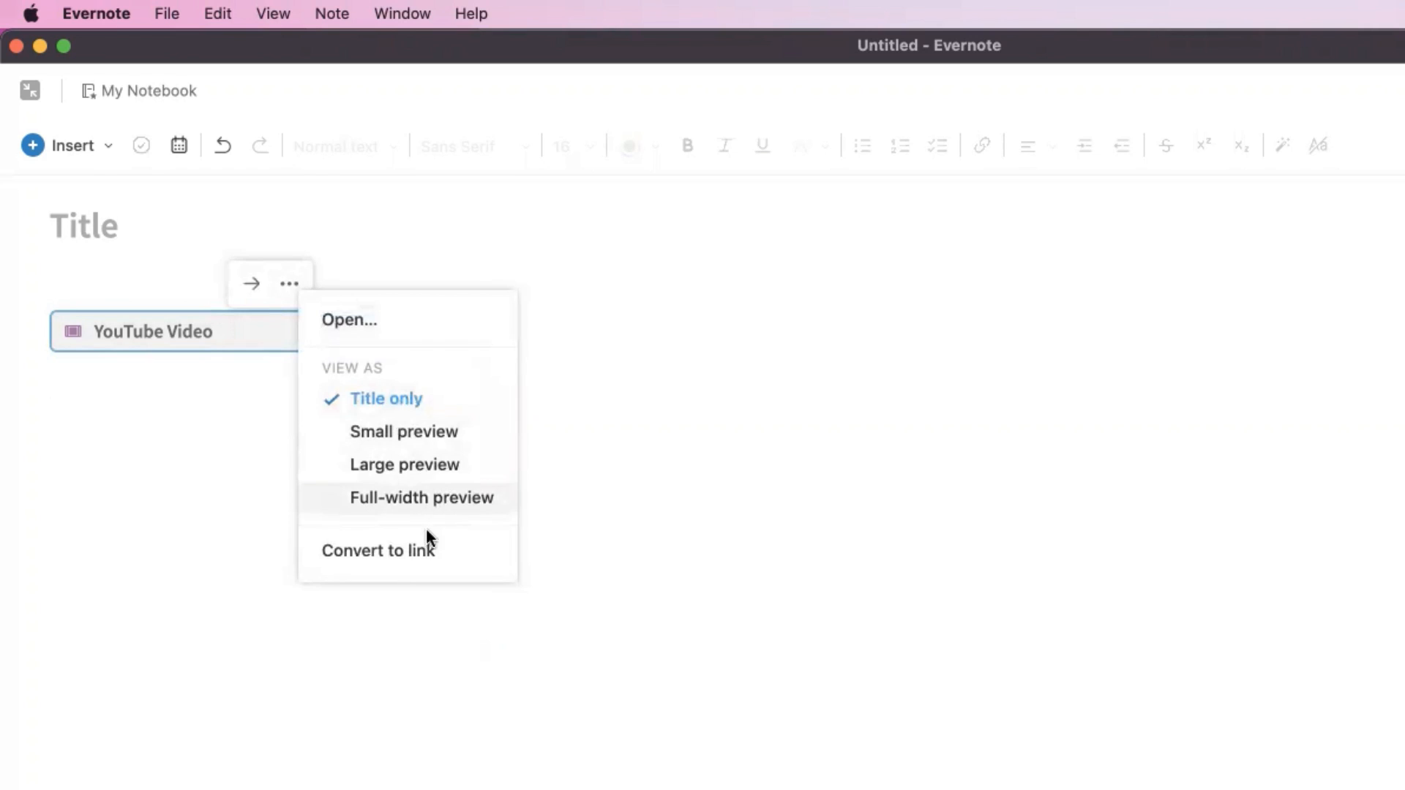
click(394, 556)
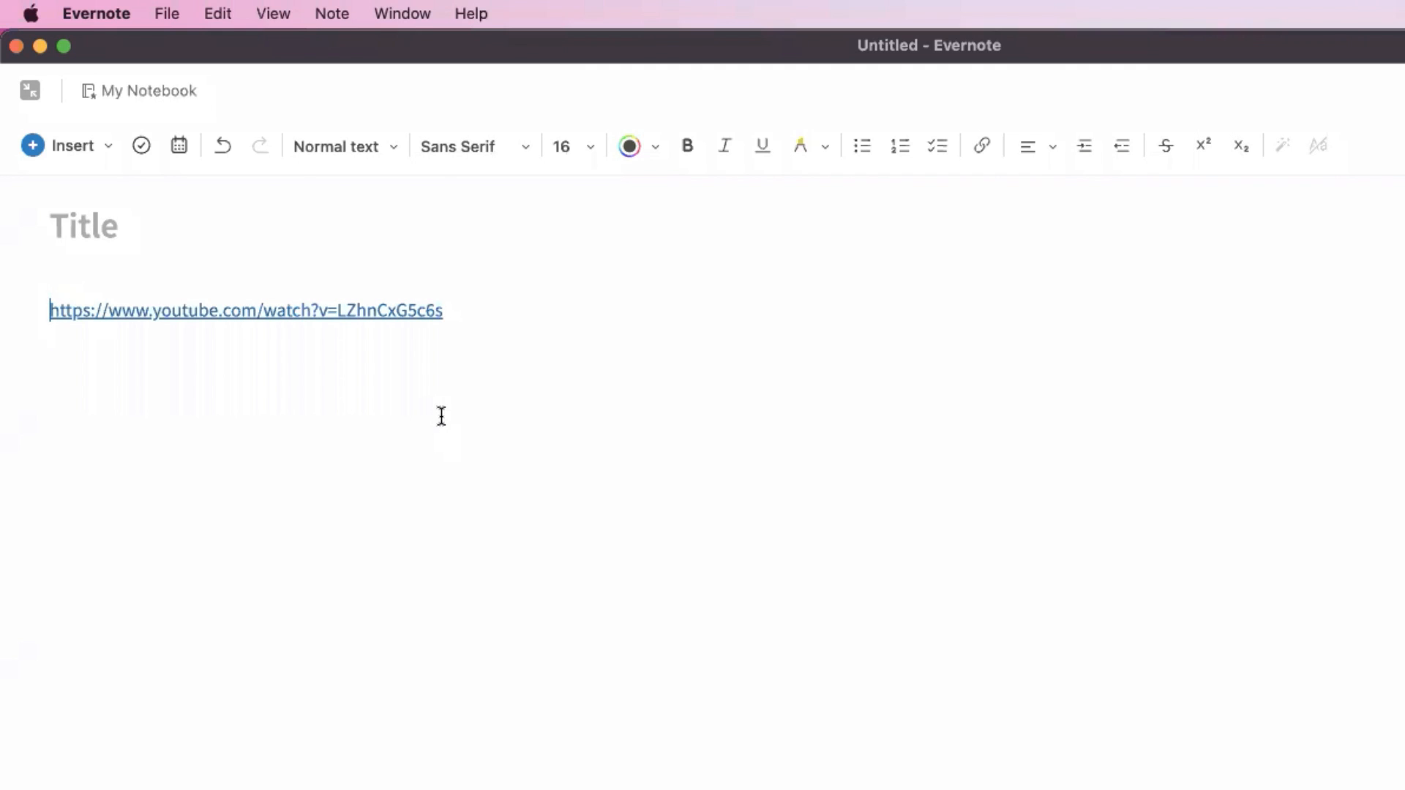
Replace the YouTube link's display text with "House Plant Video", keeping its web address, and deselect the link.
mouse_move(311, 314)
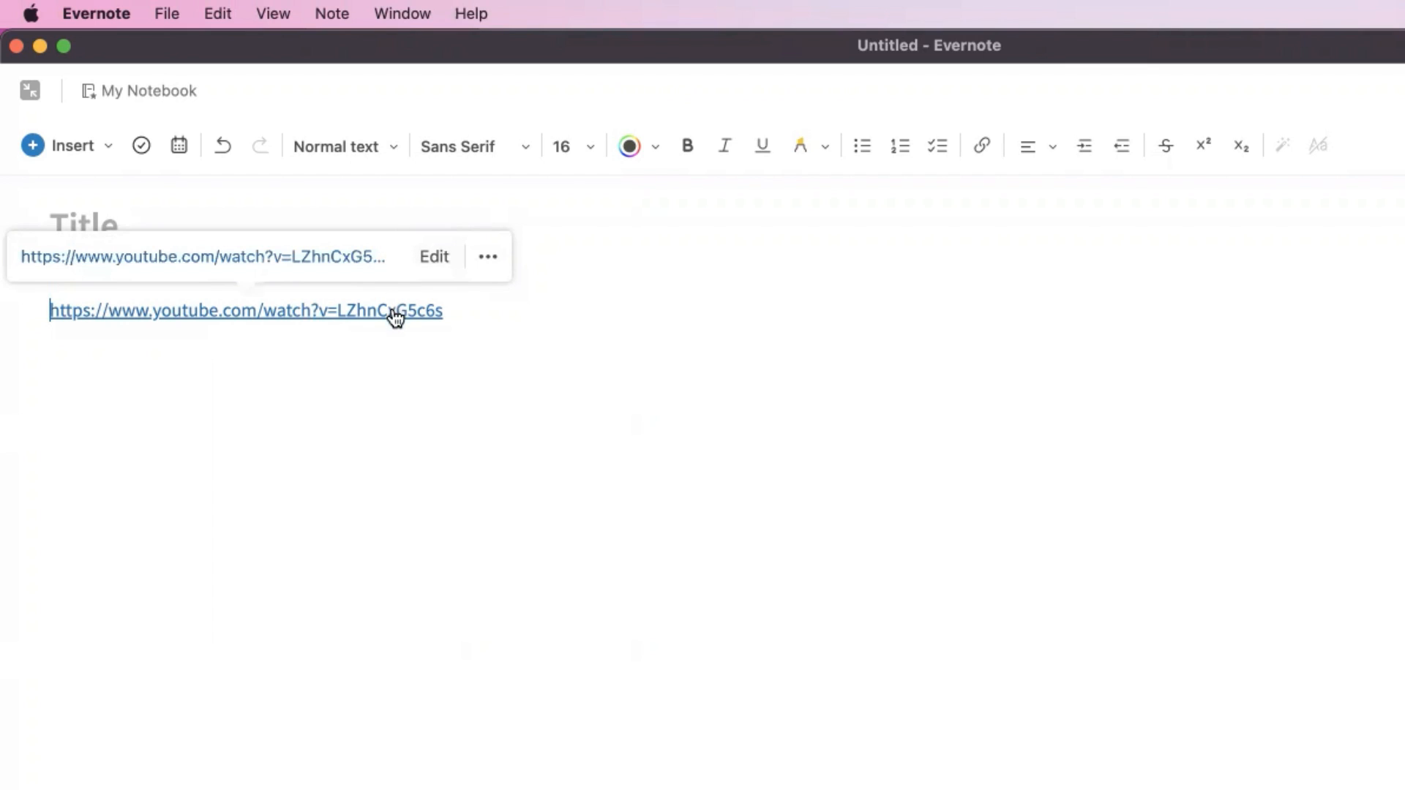
click(433, 257)
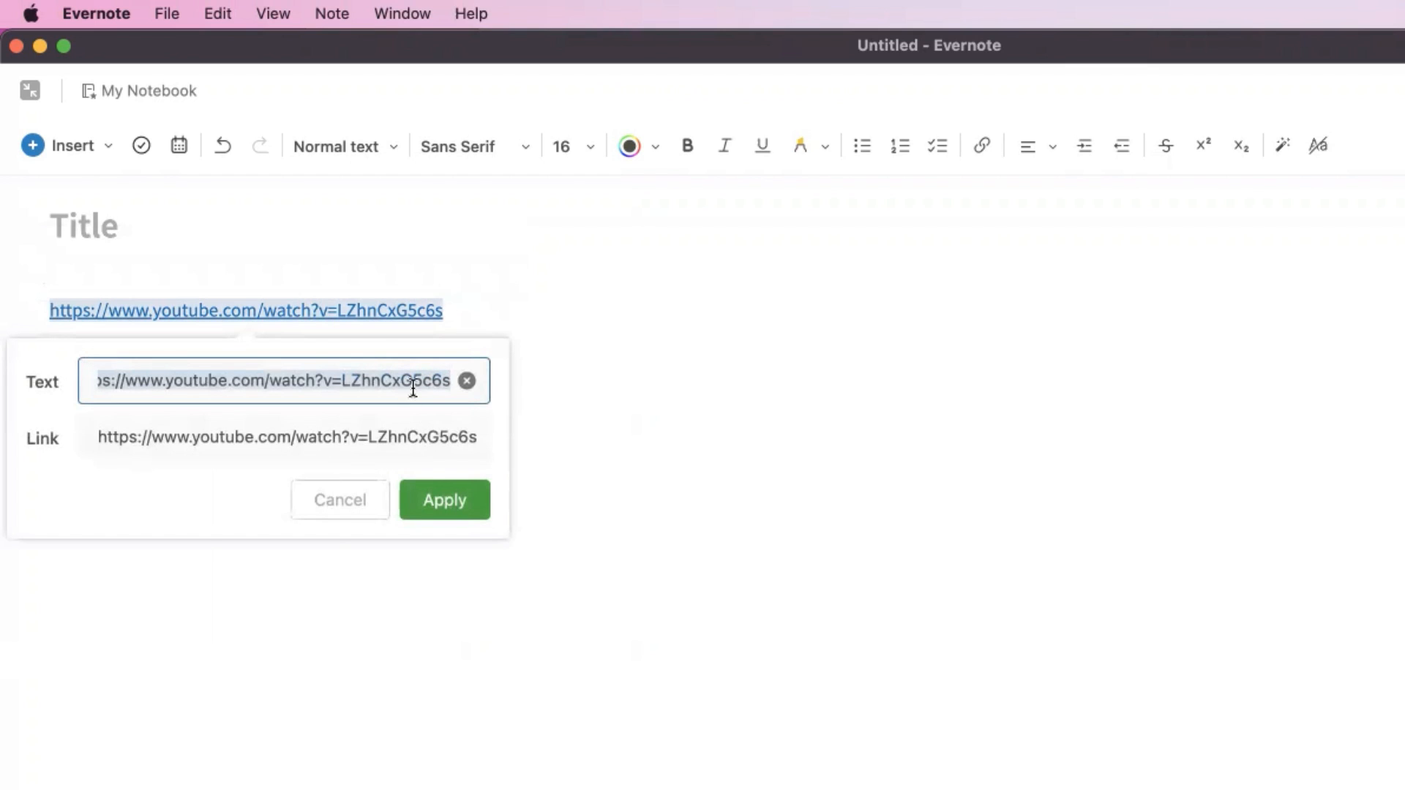
click(407, 442)
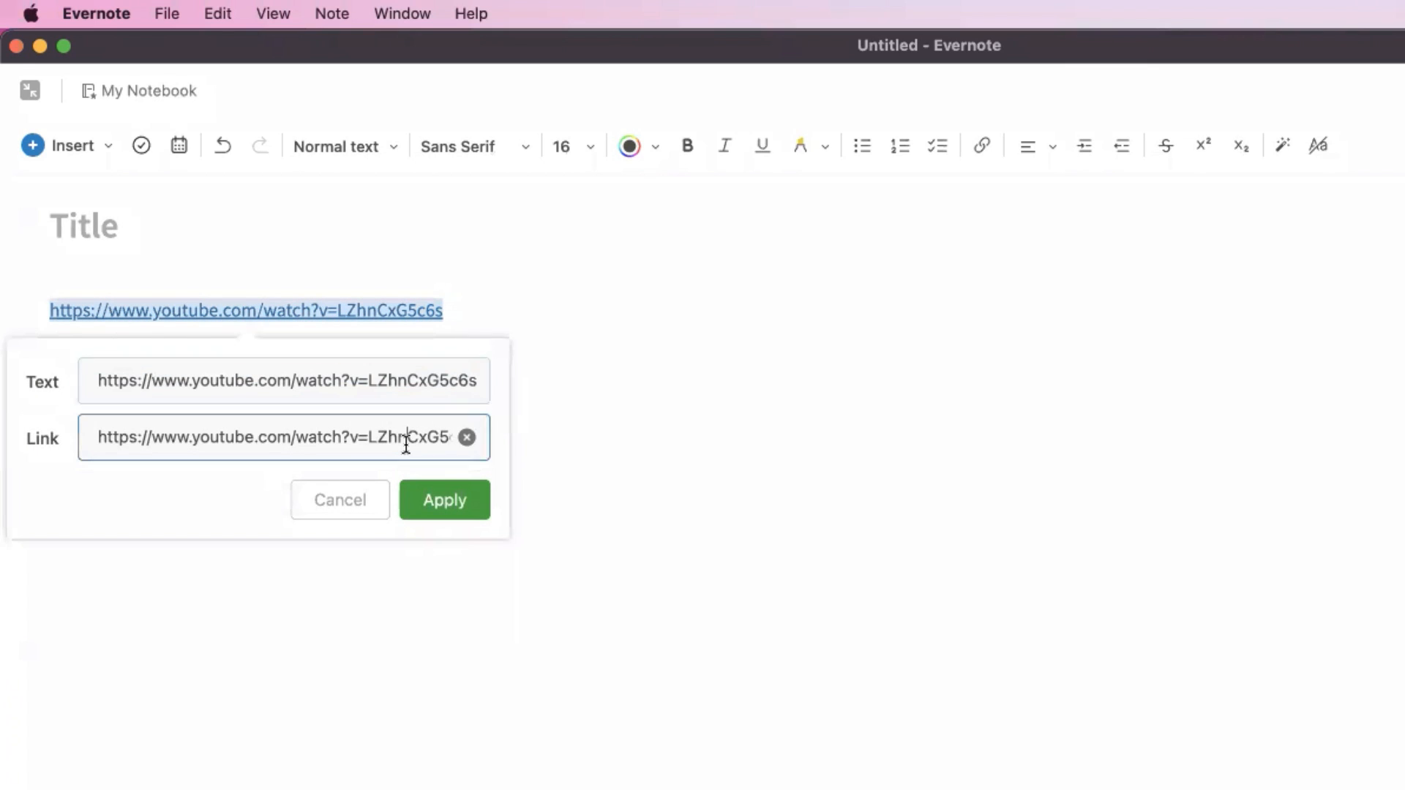
click(389, 386)
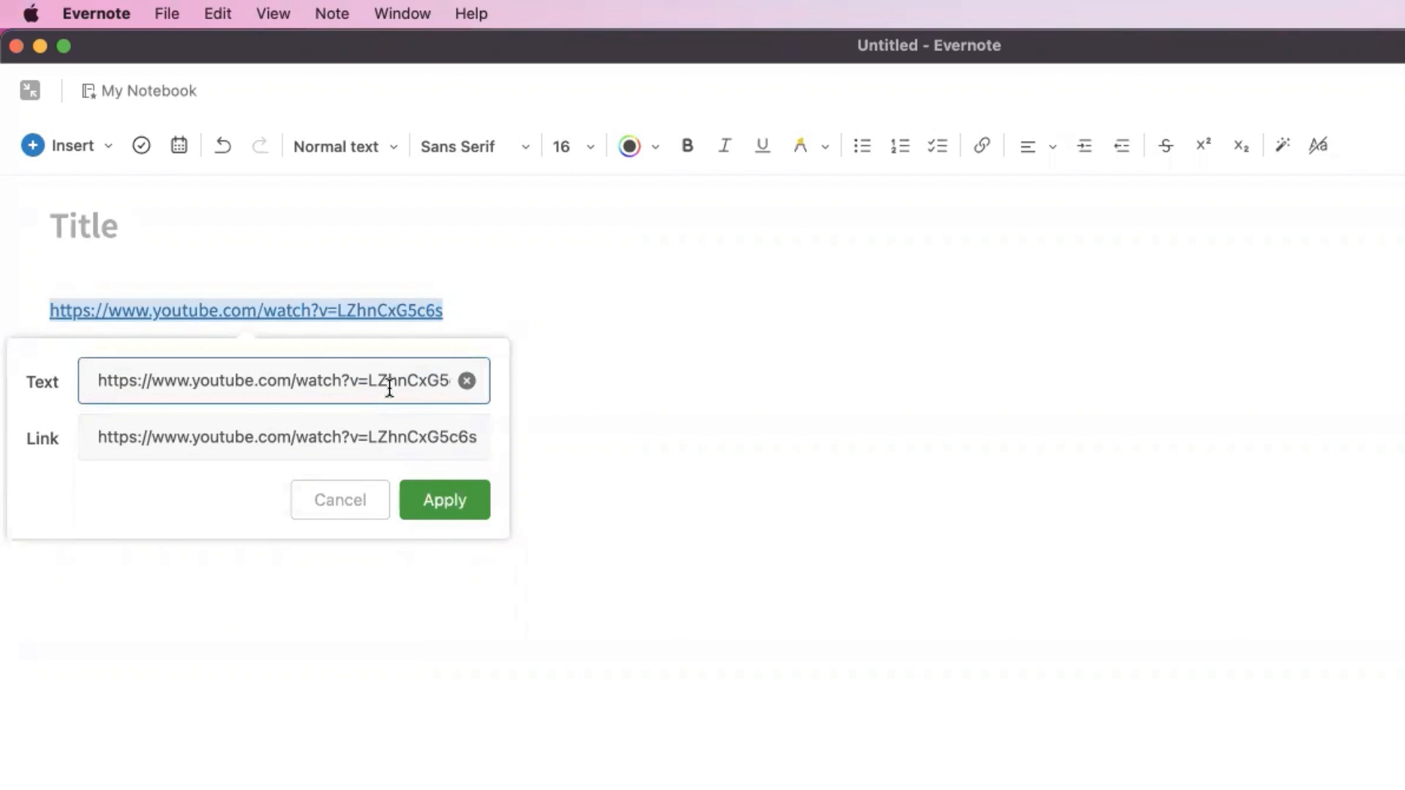
click(467, 381)
text(Hous)
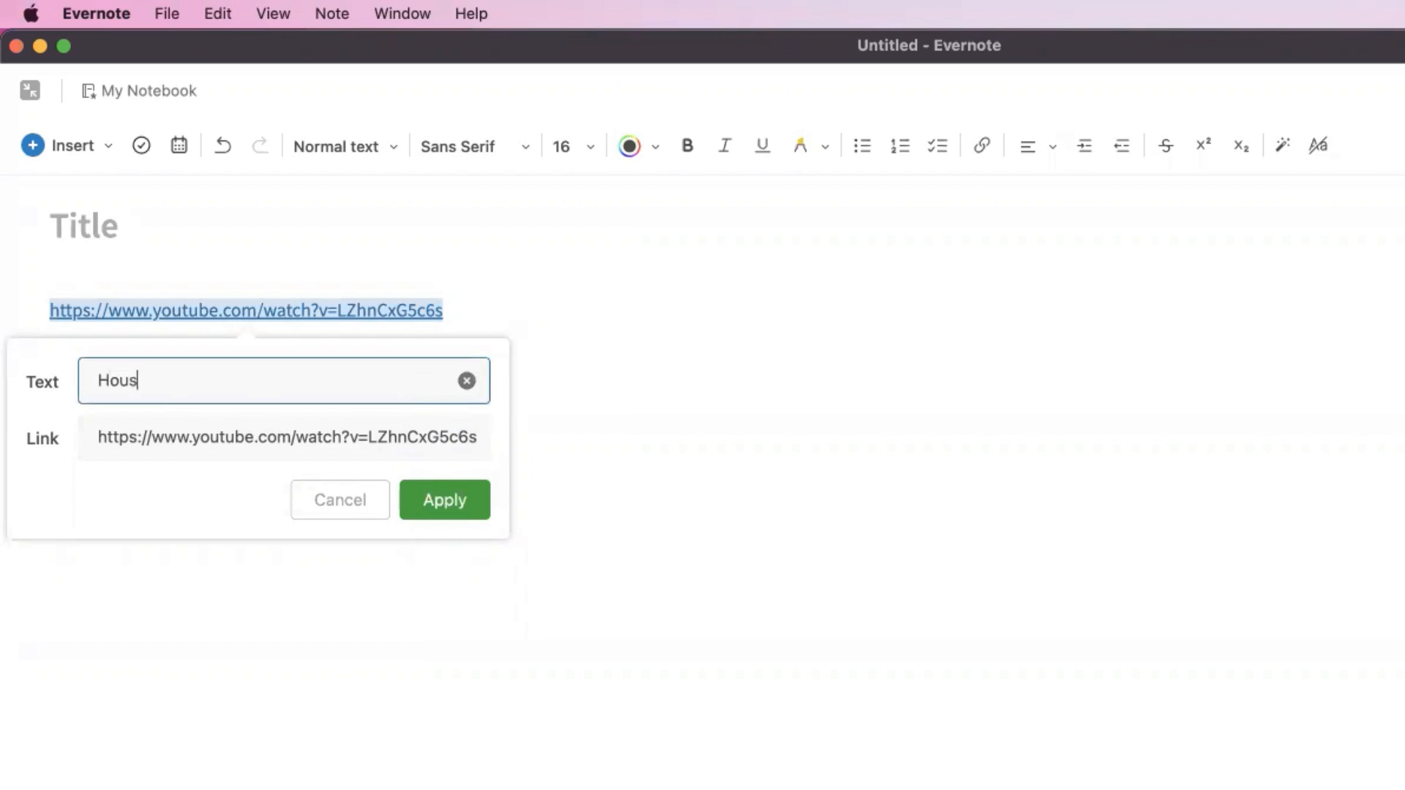
text(e Plant Video)
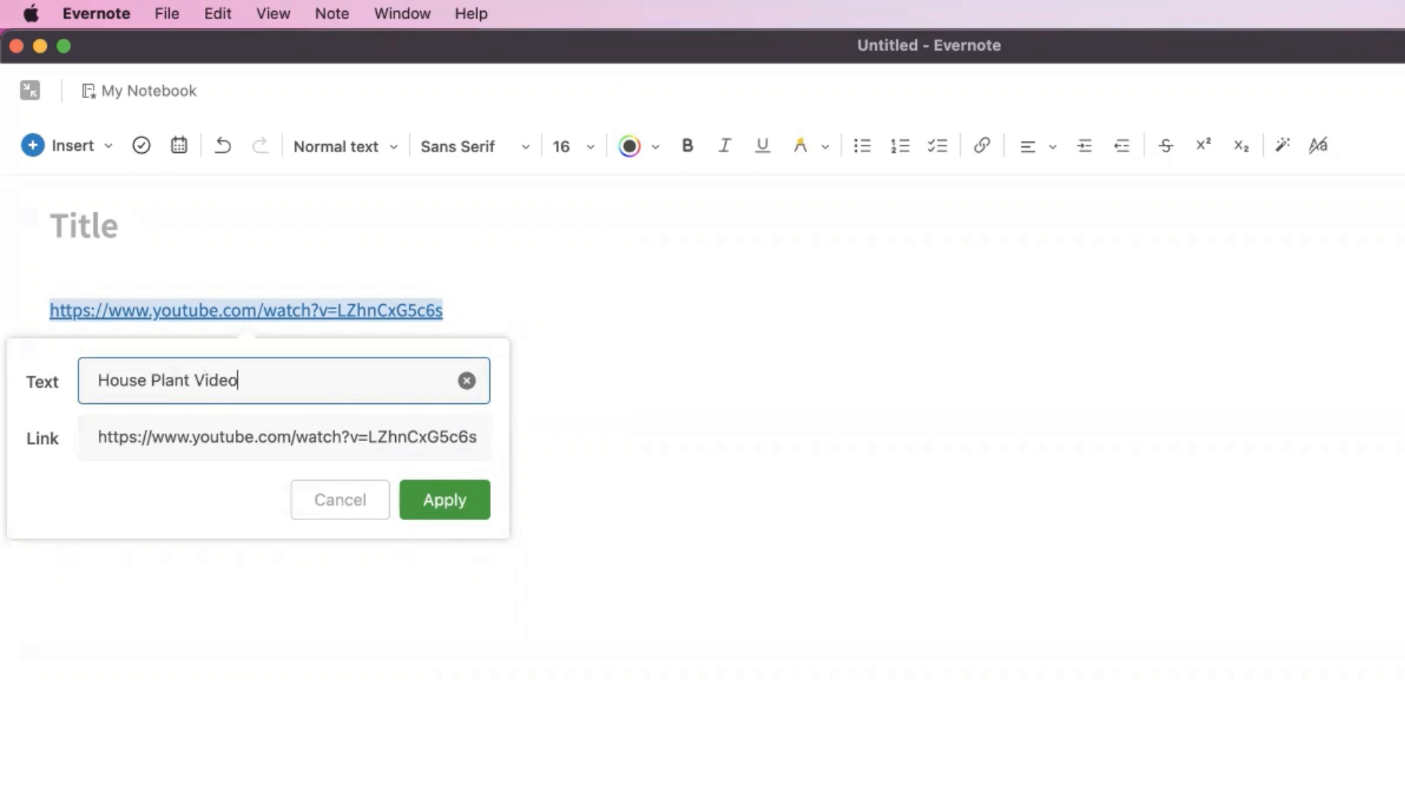
click(462, 506)
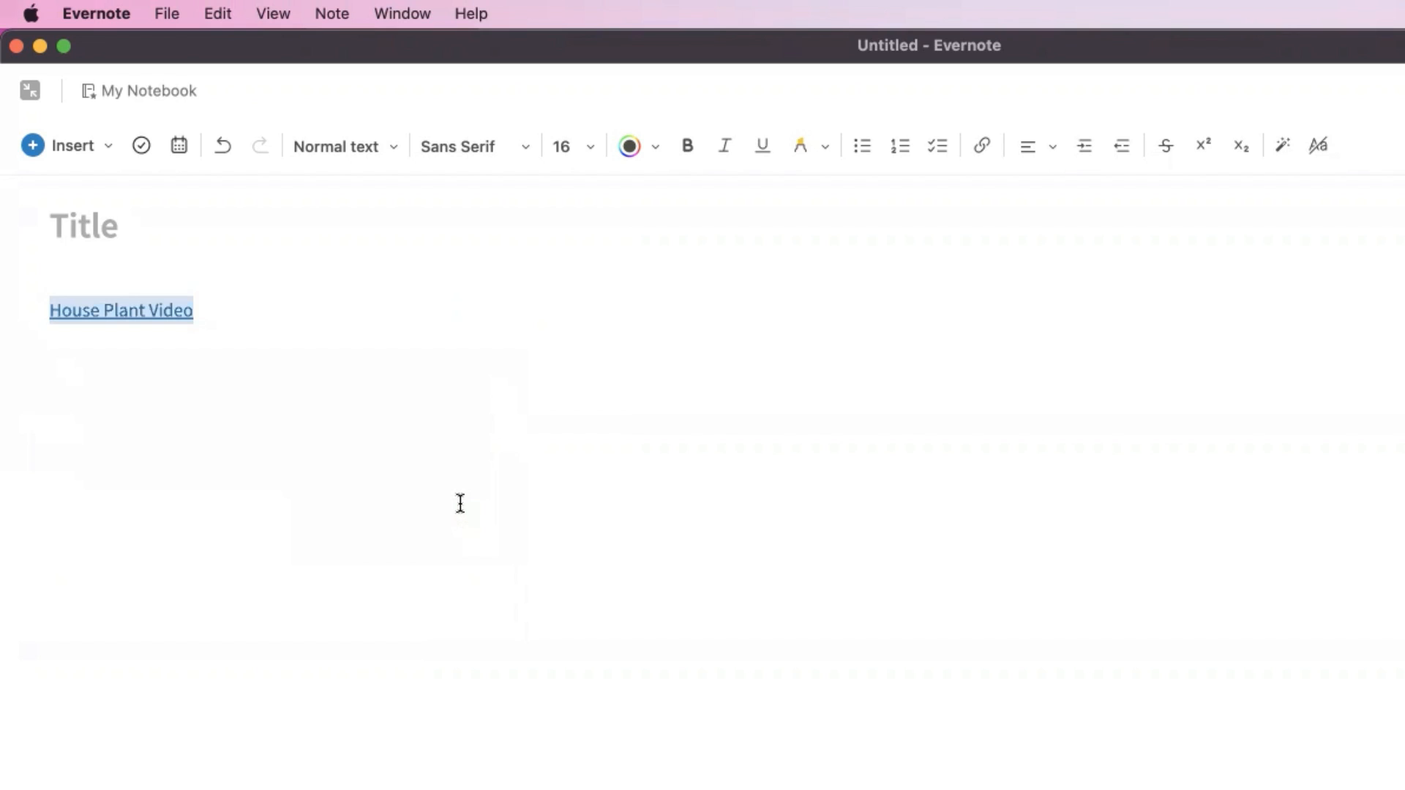
click(182, 373)
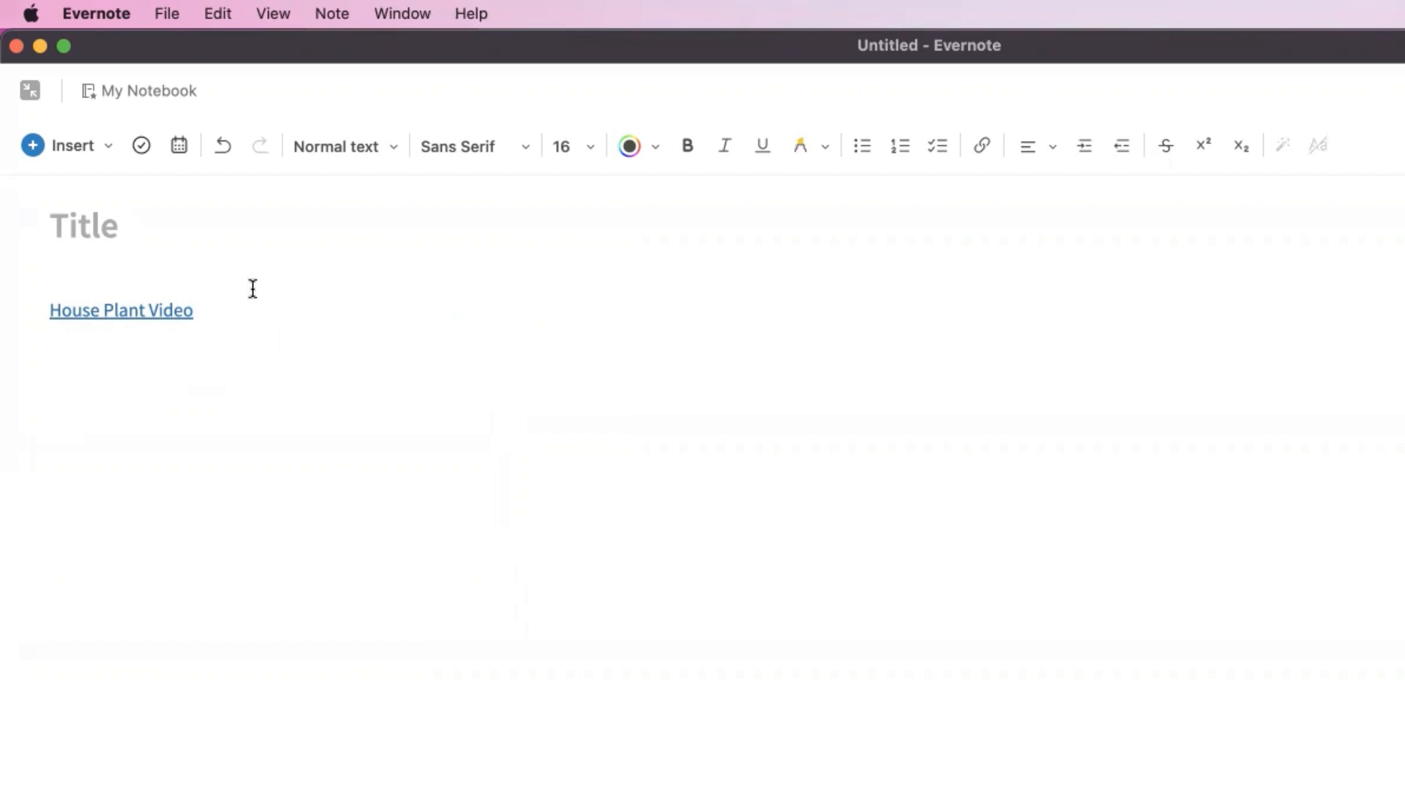
Convert the "House Plant Video" link back to a video preview and place the cursor below it.
mouse_move(125, 318)
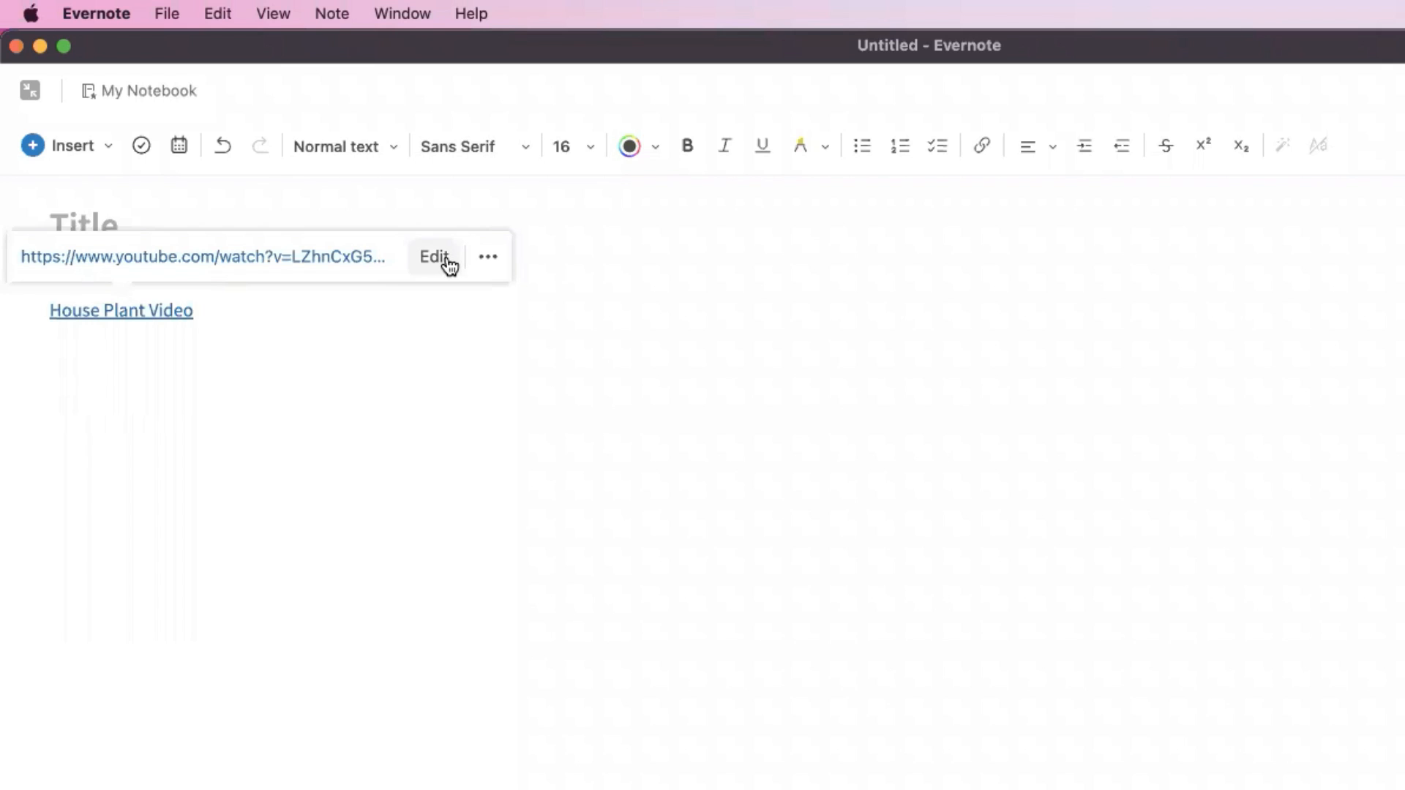
click(486, 258)
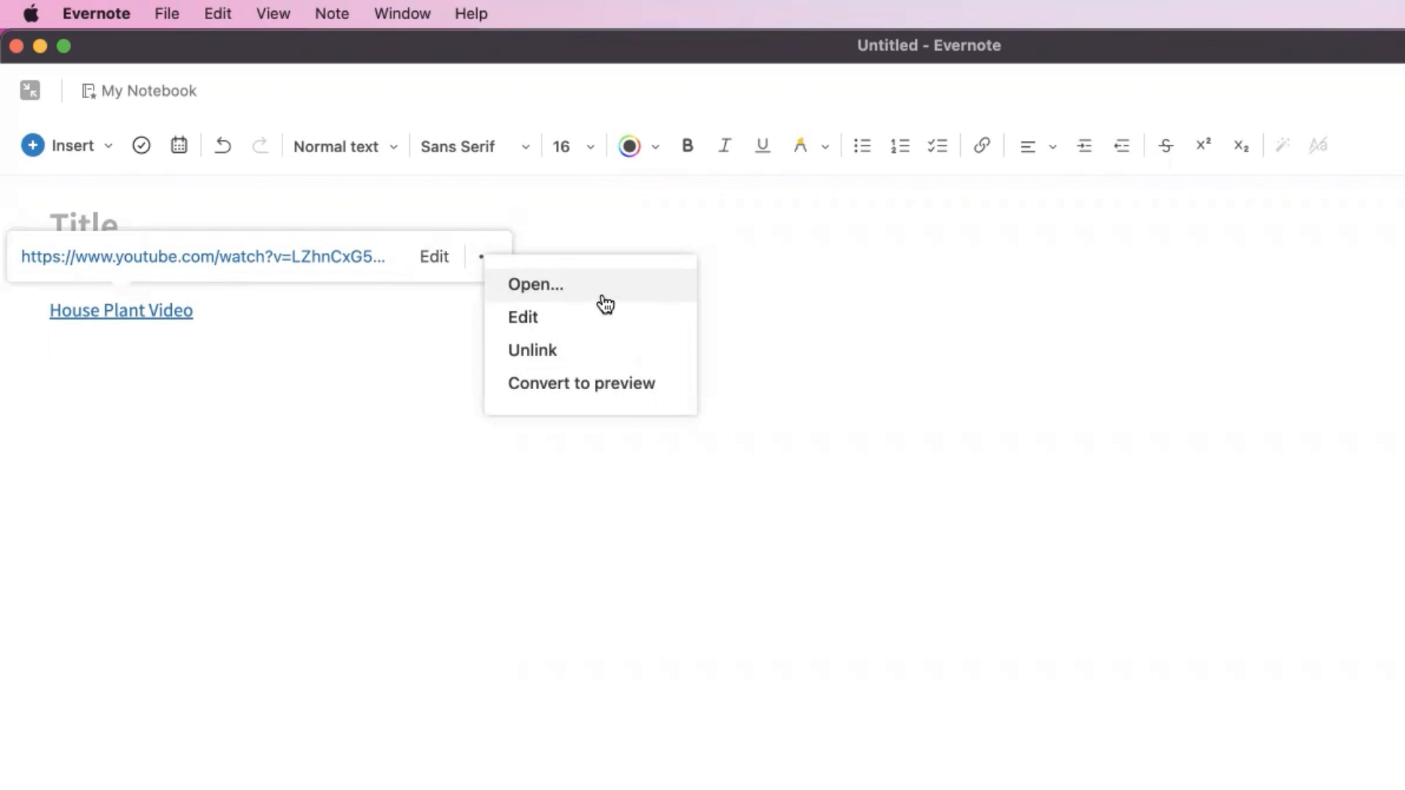
click(591, 384)
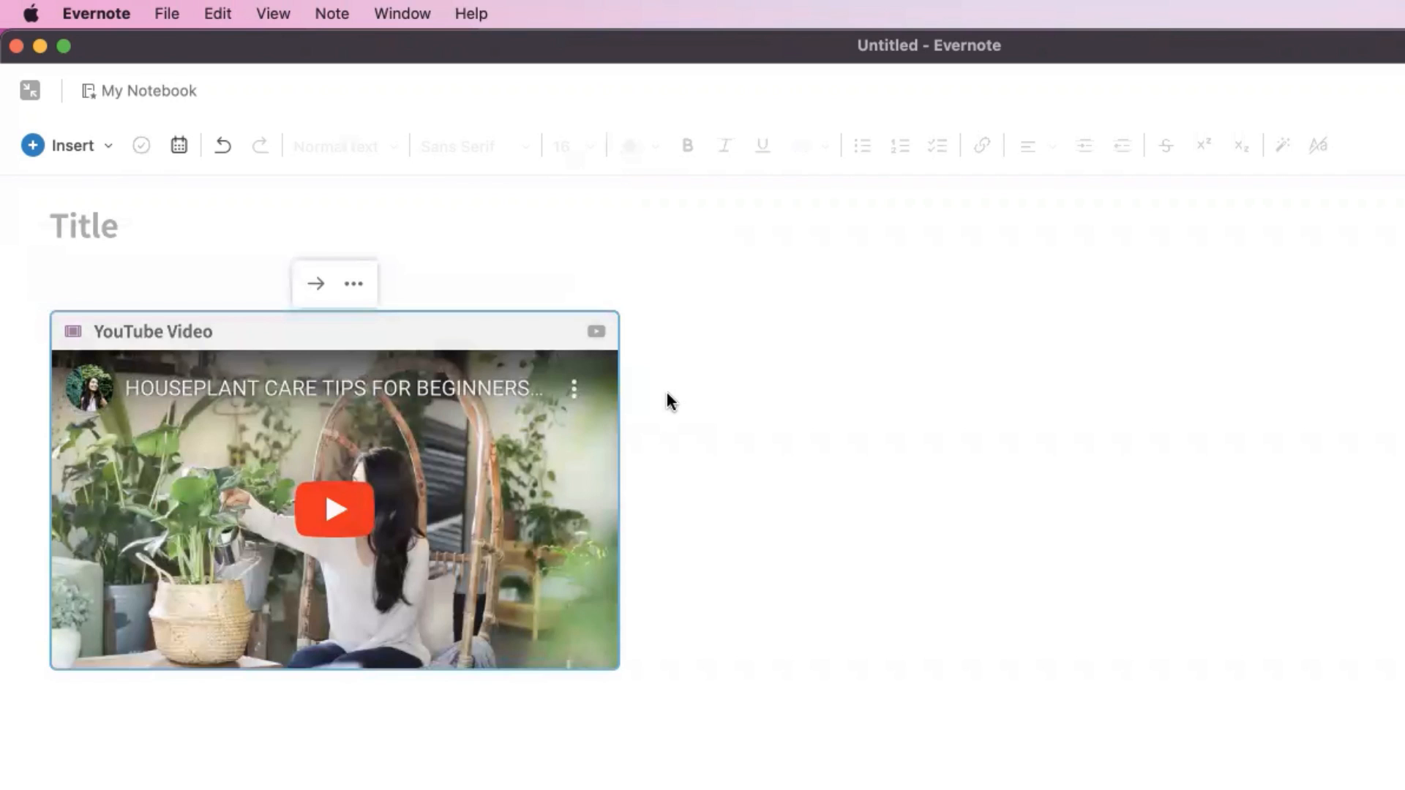
click(372, 730)
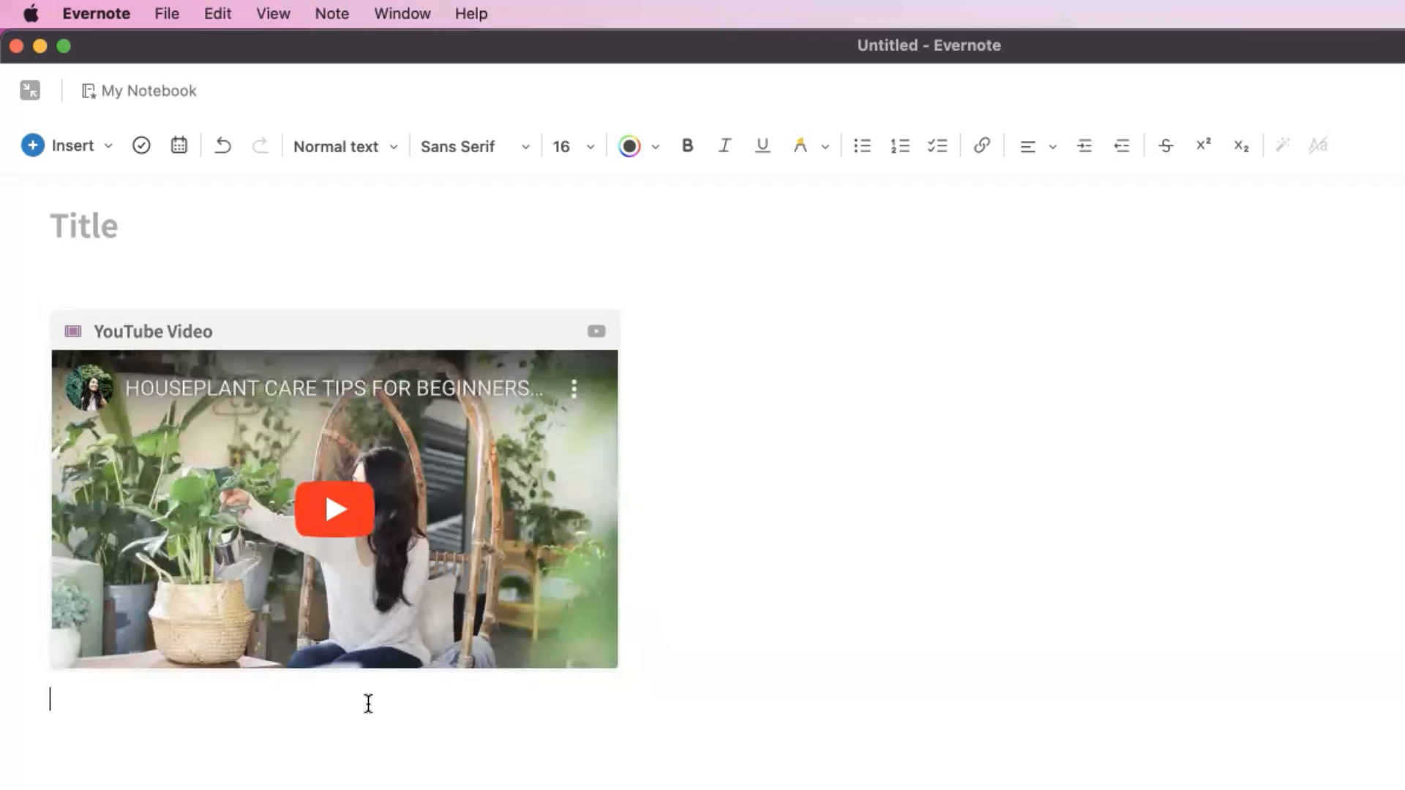
Display the restored video embed as a large preview and play it inside the note.
click(322, 326)
click(352, 284)
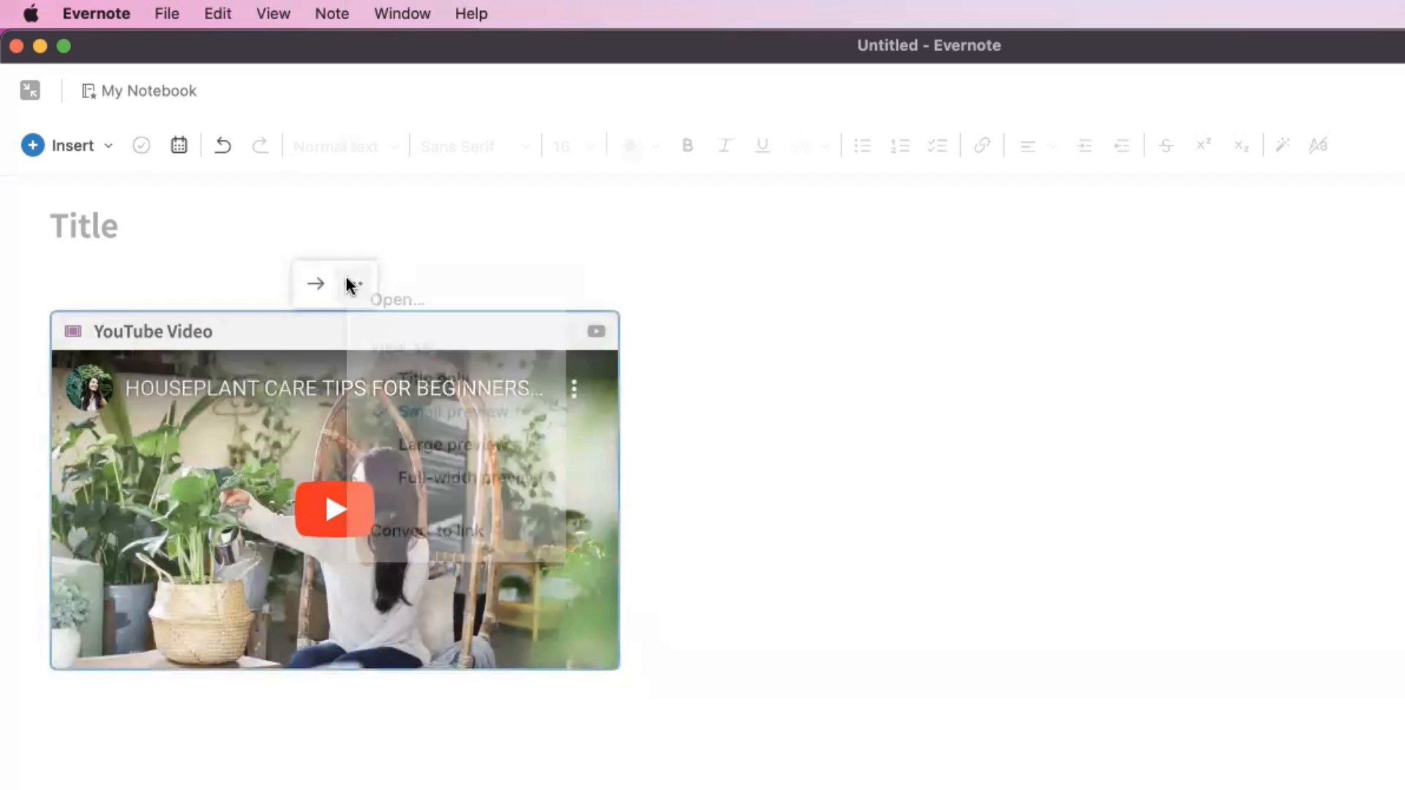
click(466, 467)
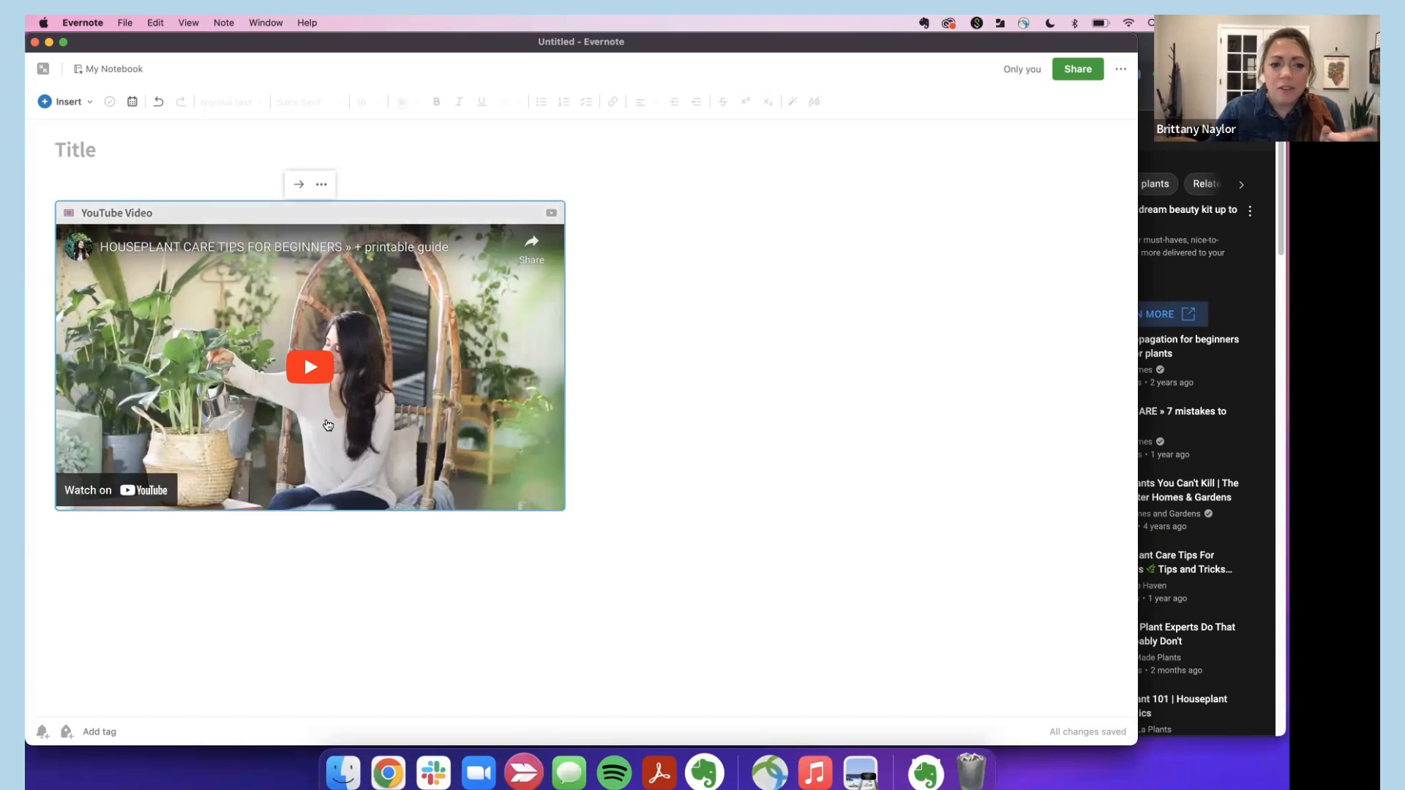
click(303, 368)
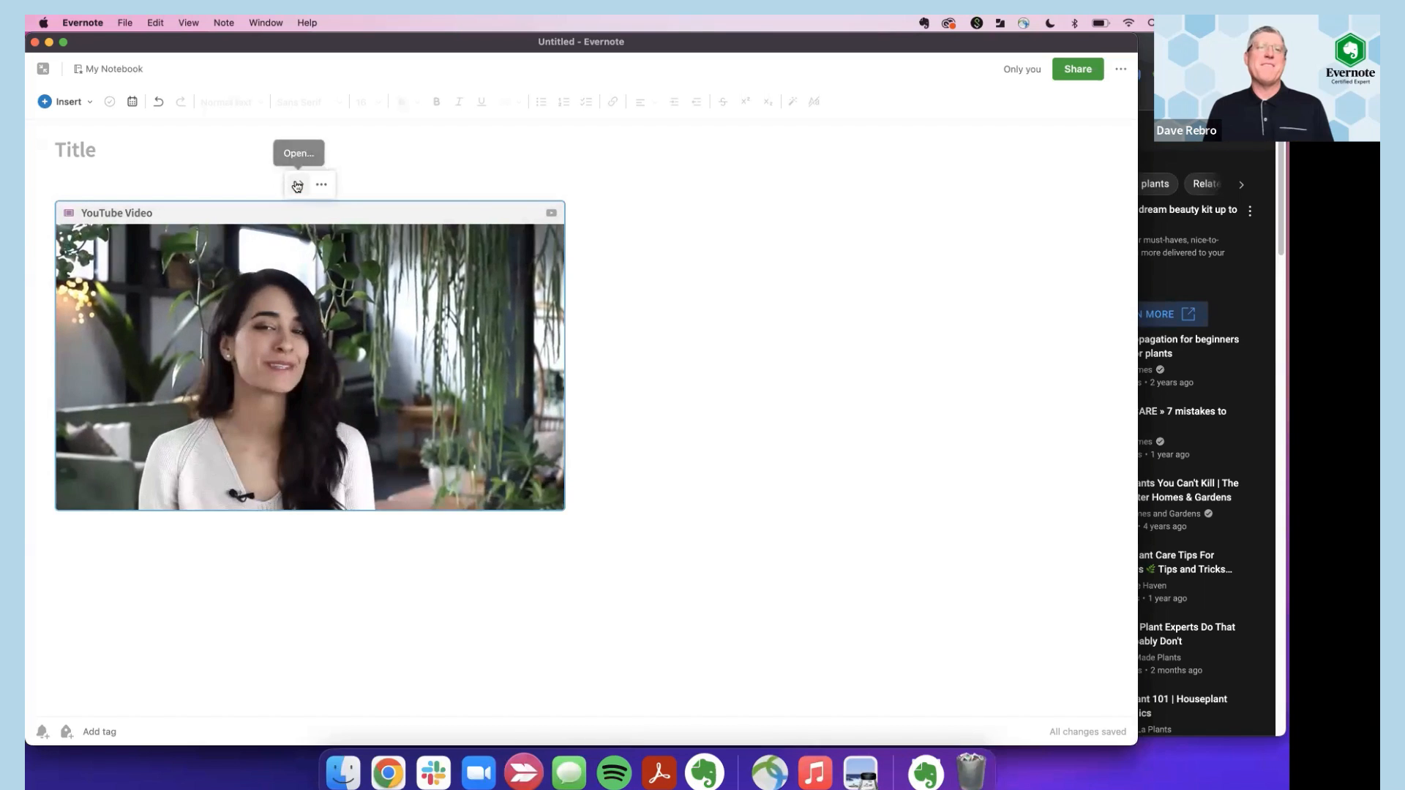
View the embedded video's YouTube page in Chrome, return to the Evernote note, and dismiss the ad over the playing video.
click(298, 184)
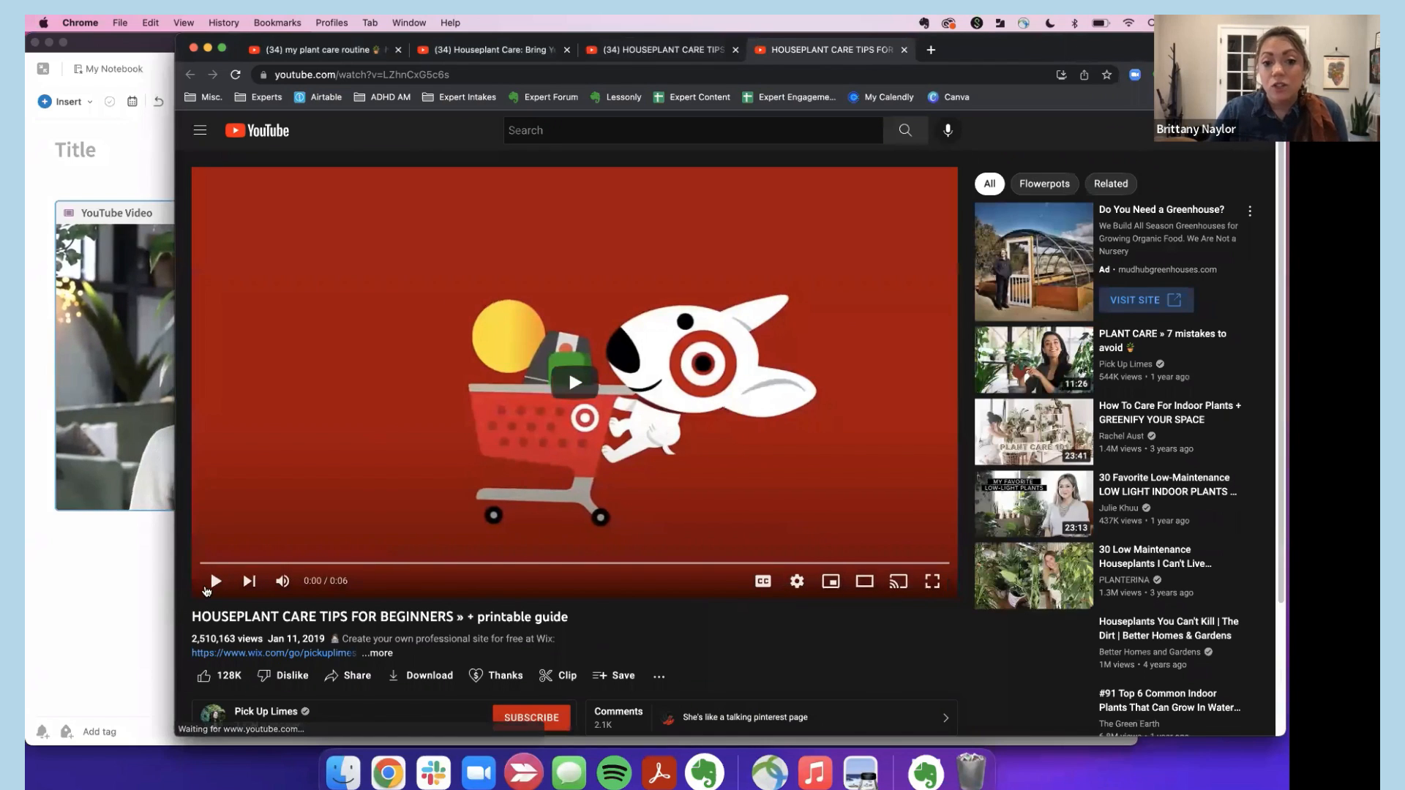
click(122, 598)
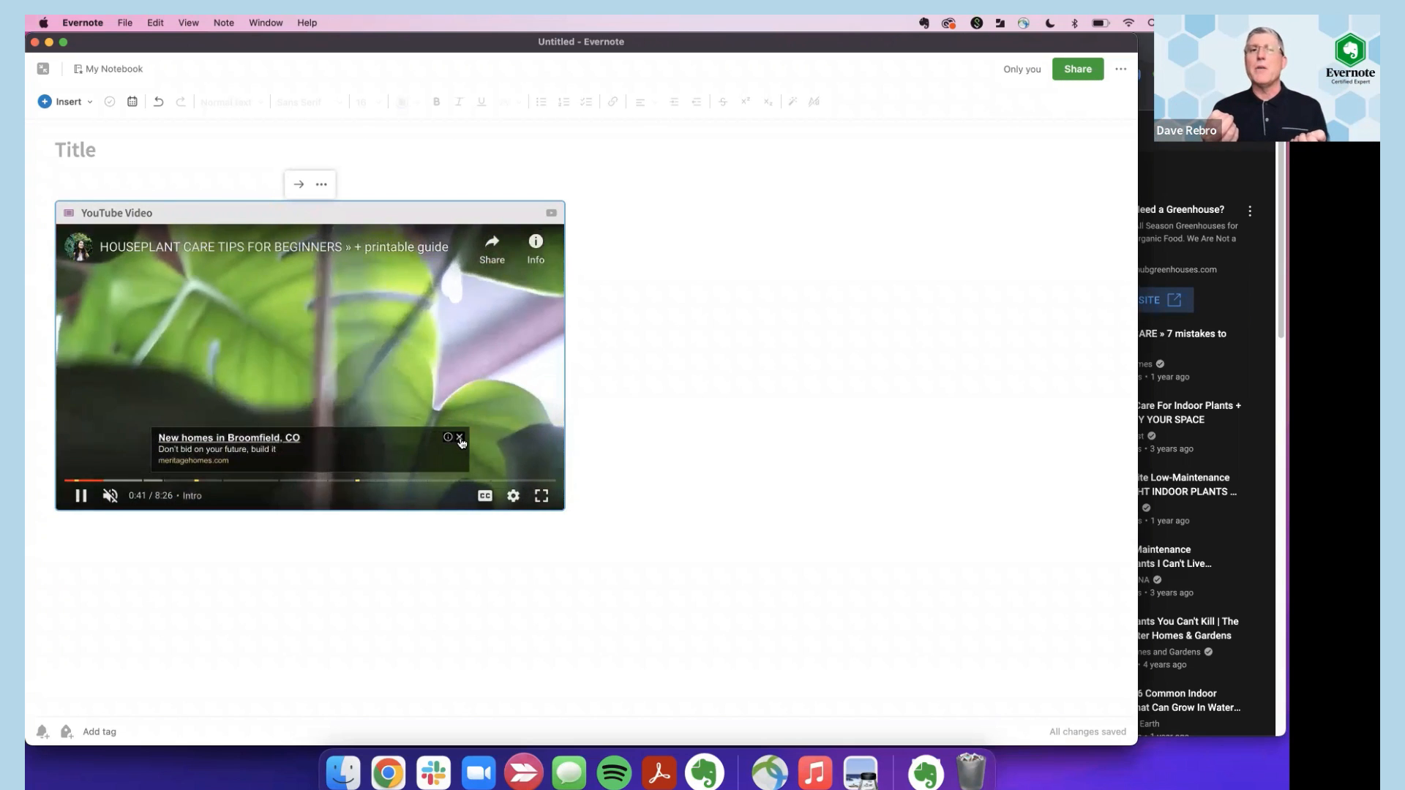
click(461, 438)
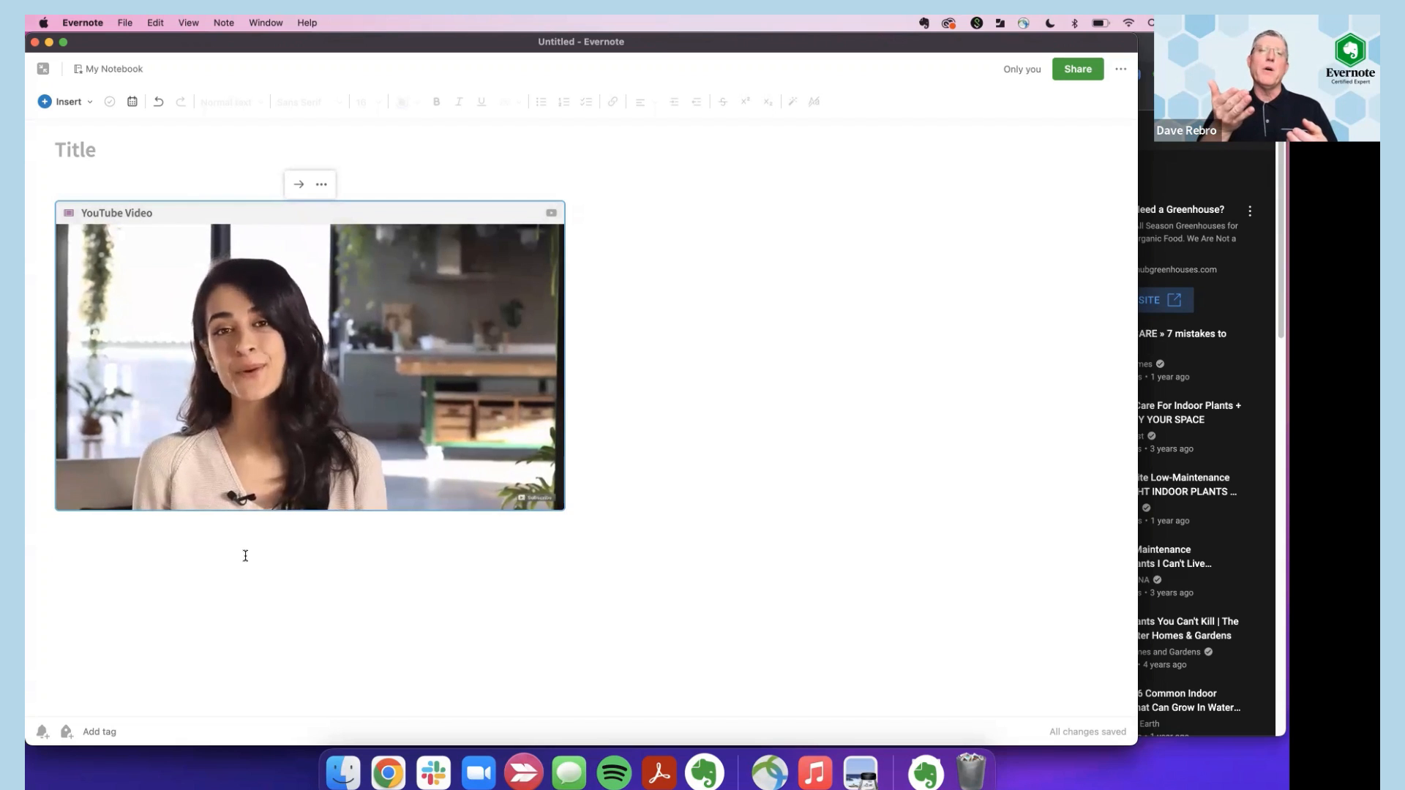
Write "Typing notes as the video is playing!!" on the line below the playing video.
click(245, 556)
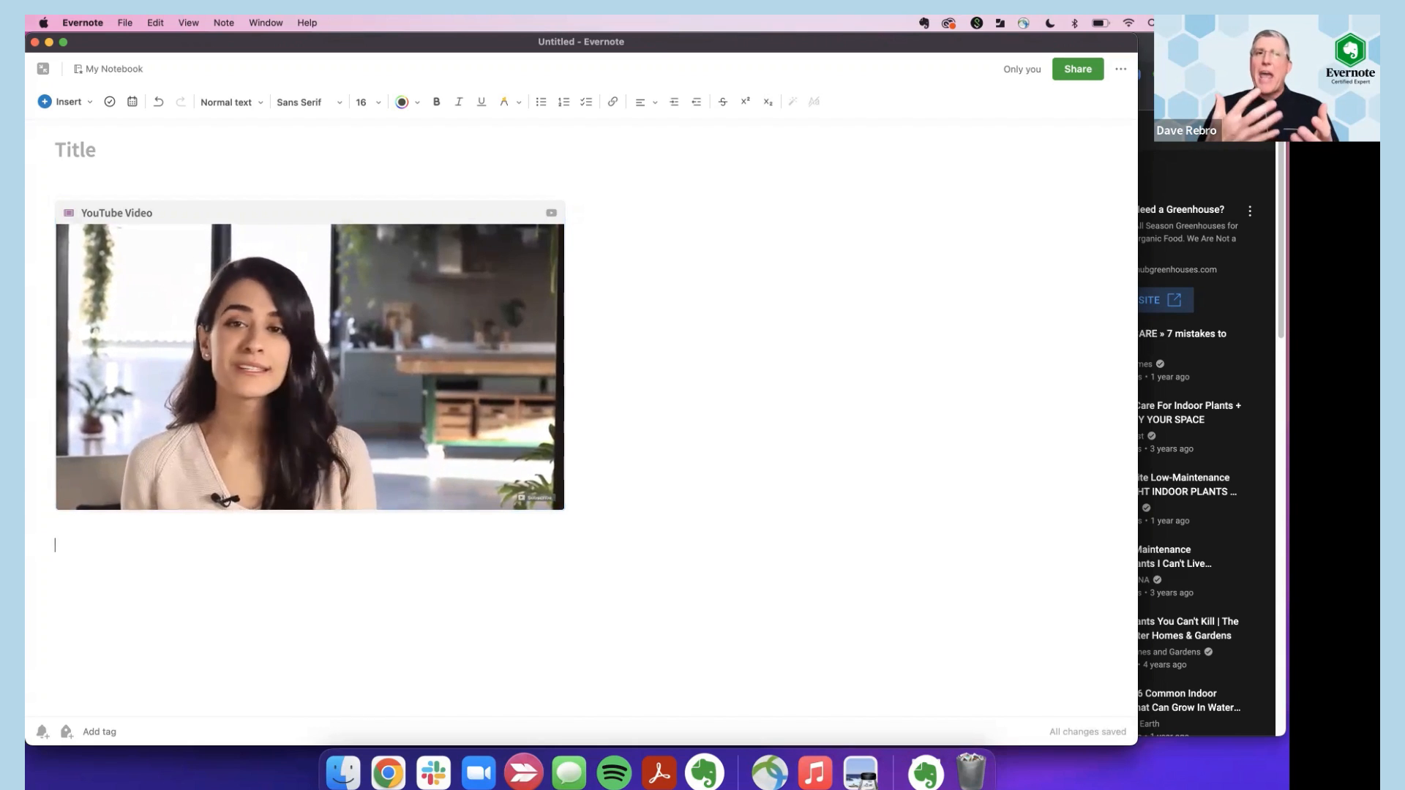
text(Typing no)
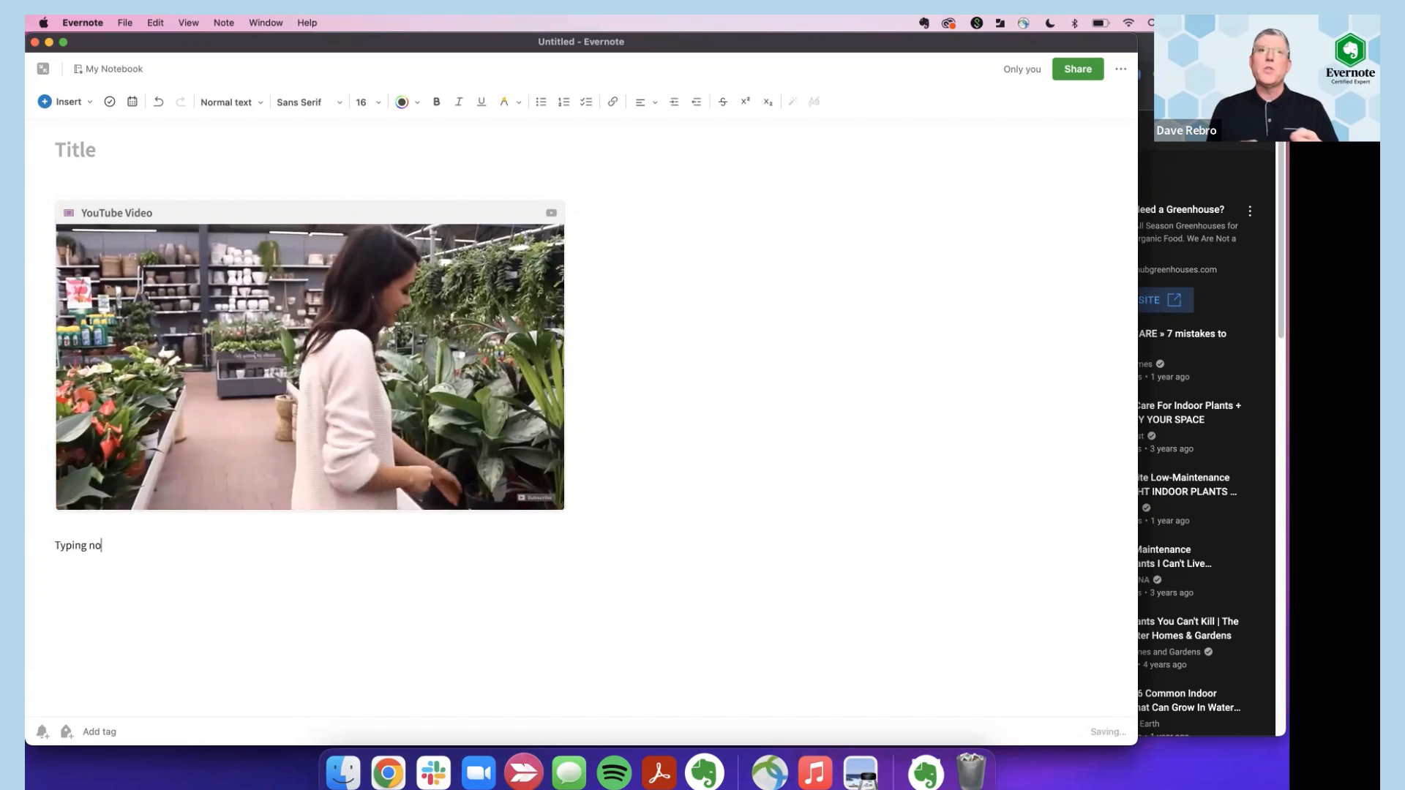
text(tes as the video )
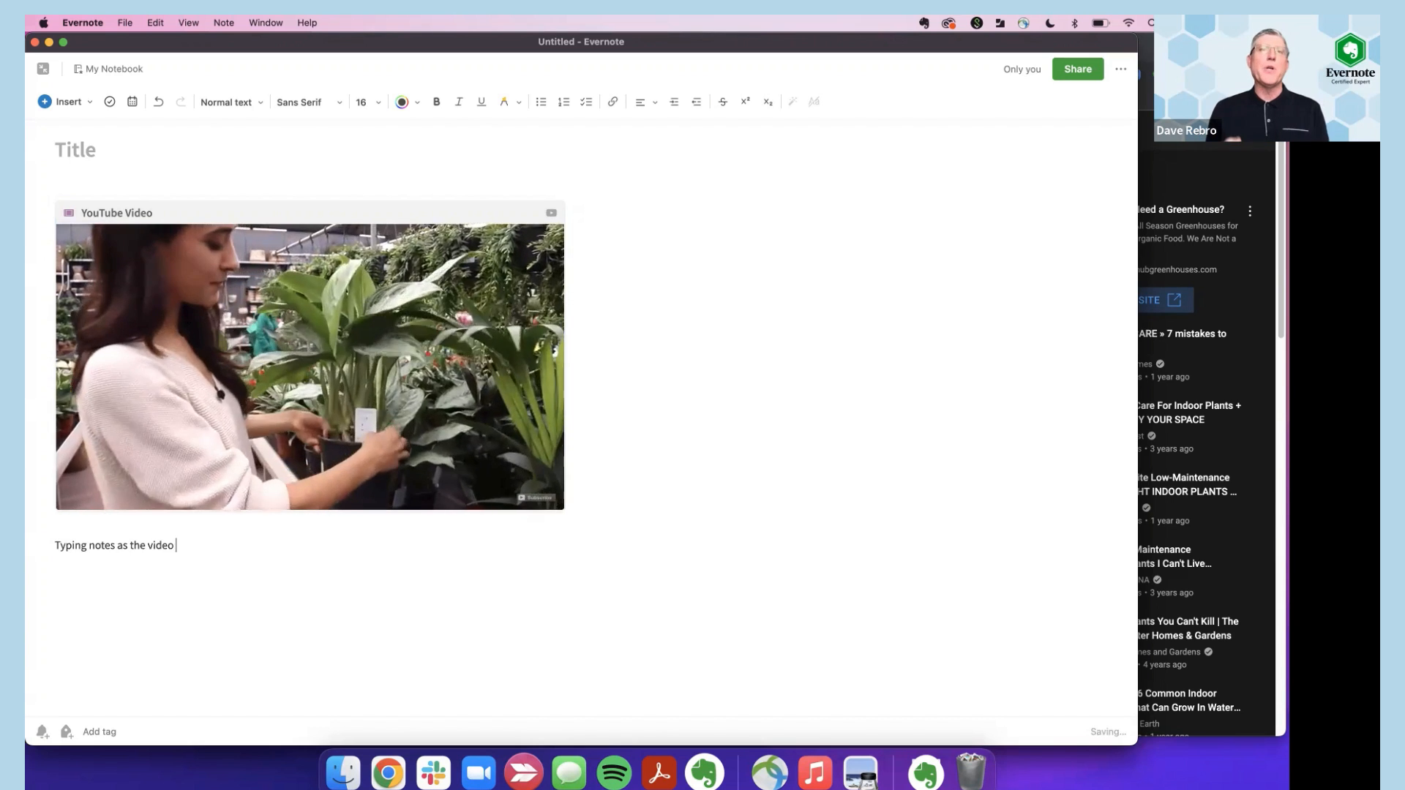
text(is playing)
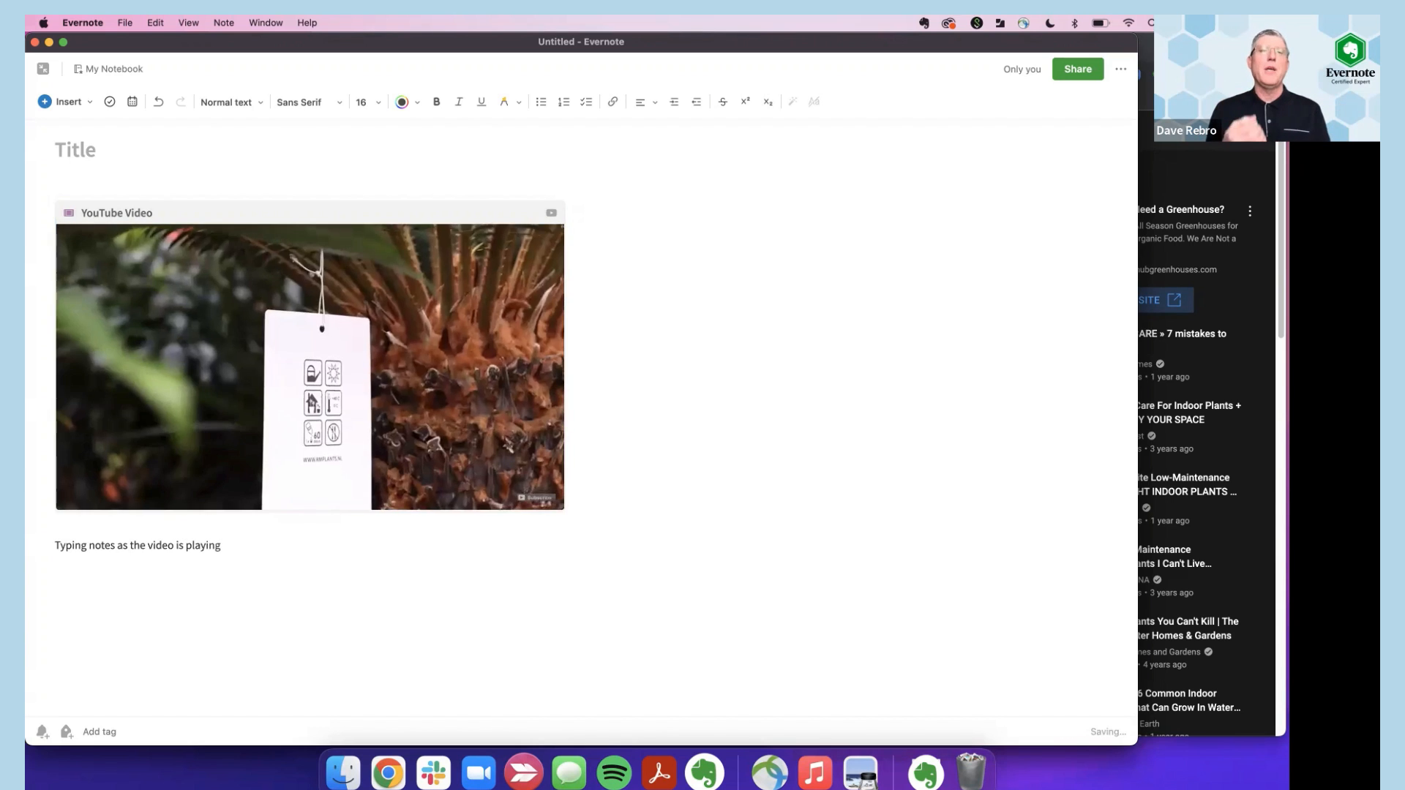
text(!!)
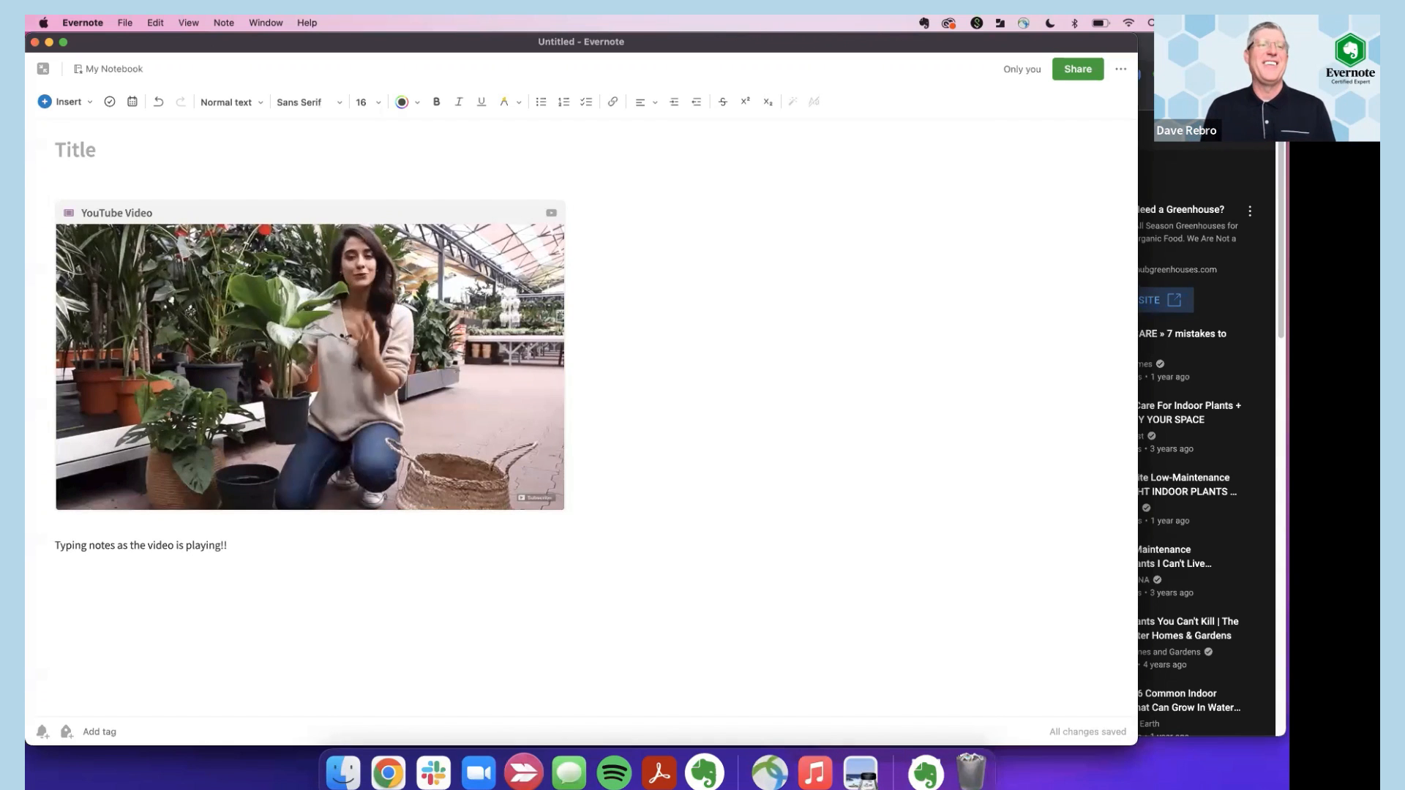
Add the bullet "Picking out house plants!" under the typed line, correcting the spelling of its first word to "Picking".
key(Return)
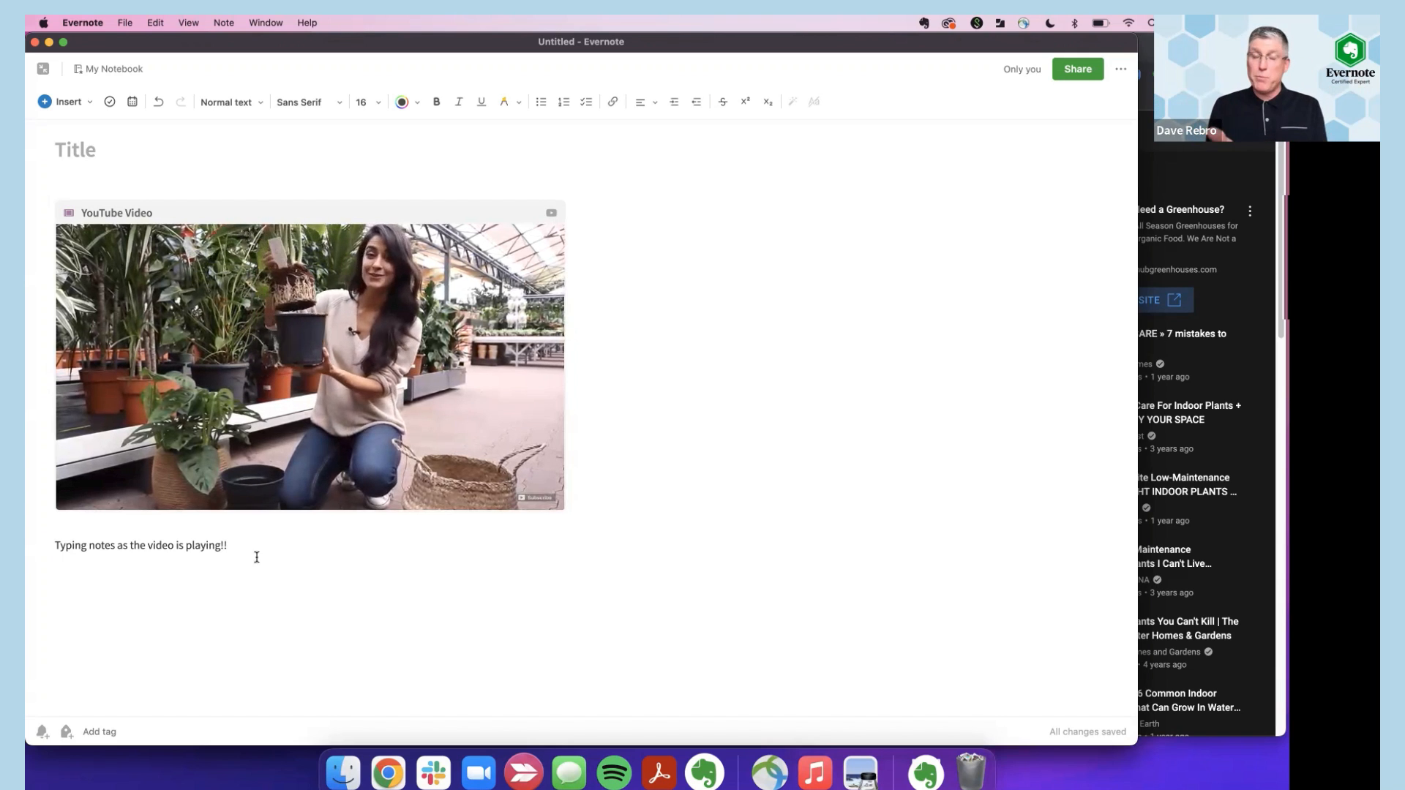
click(1278, 664)
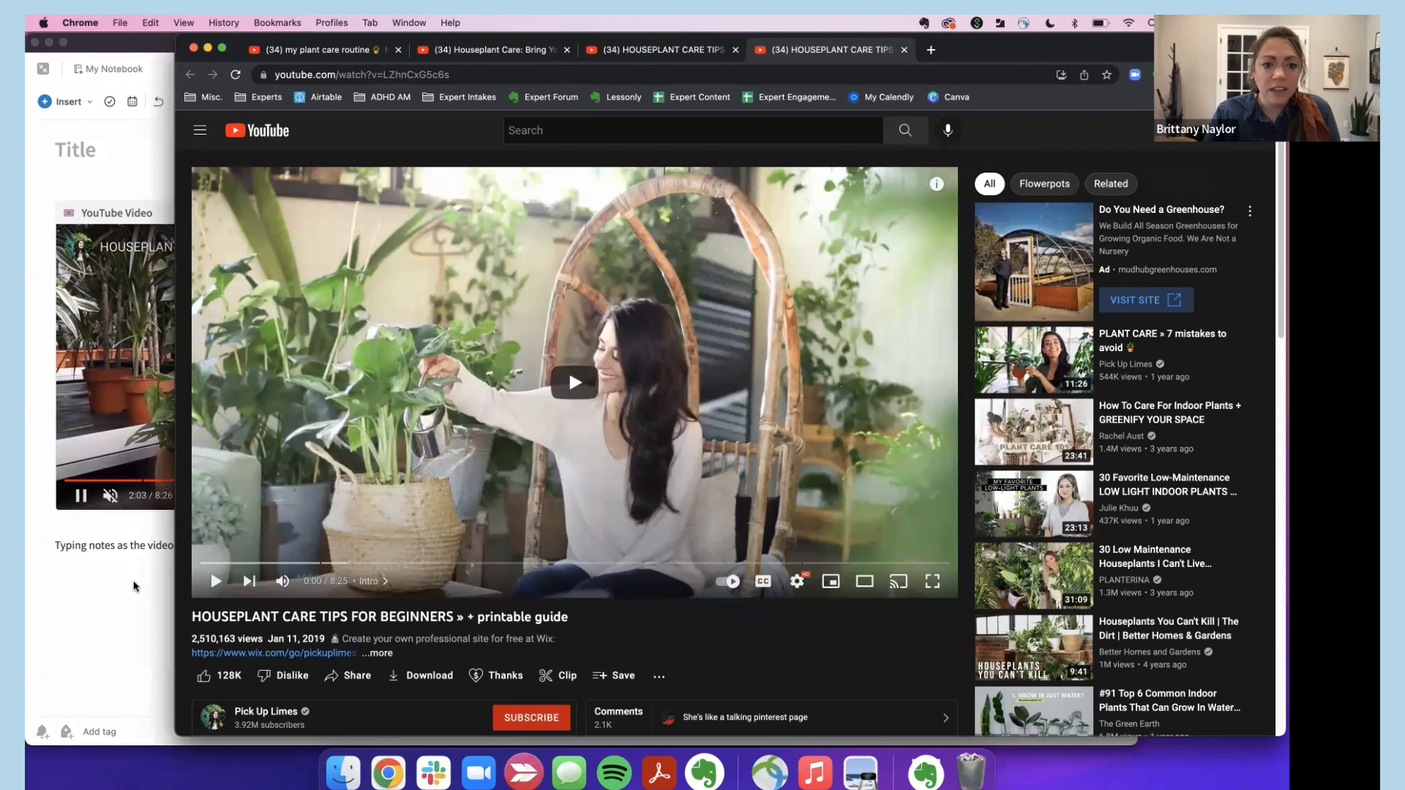
click(133, 630)
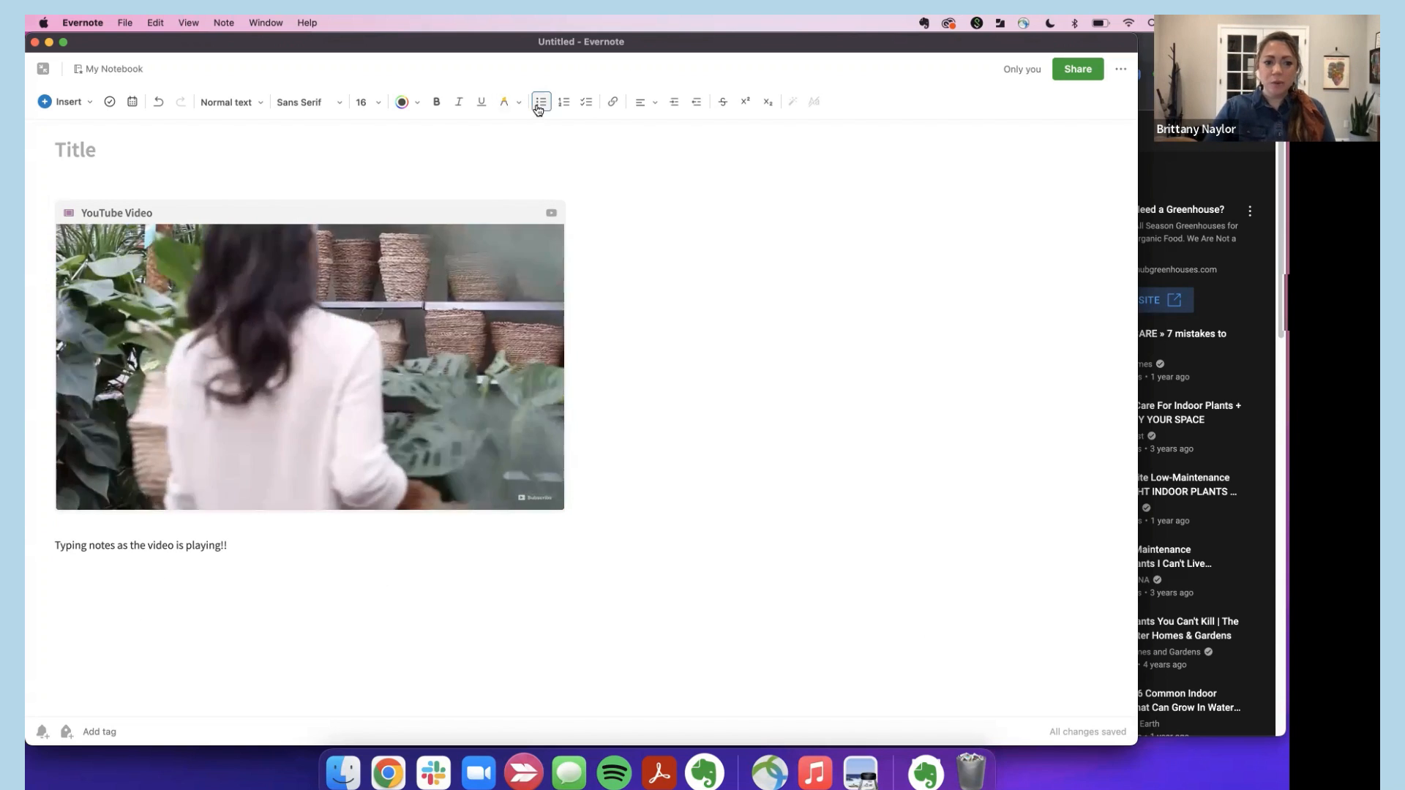
click(538, 106)
text(PI)
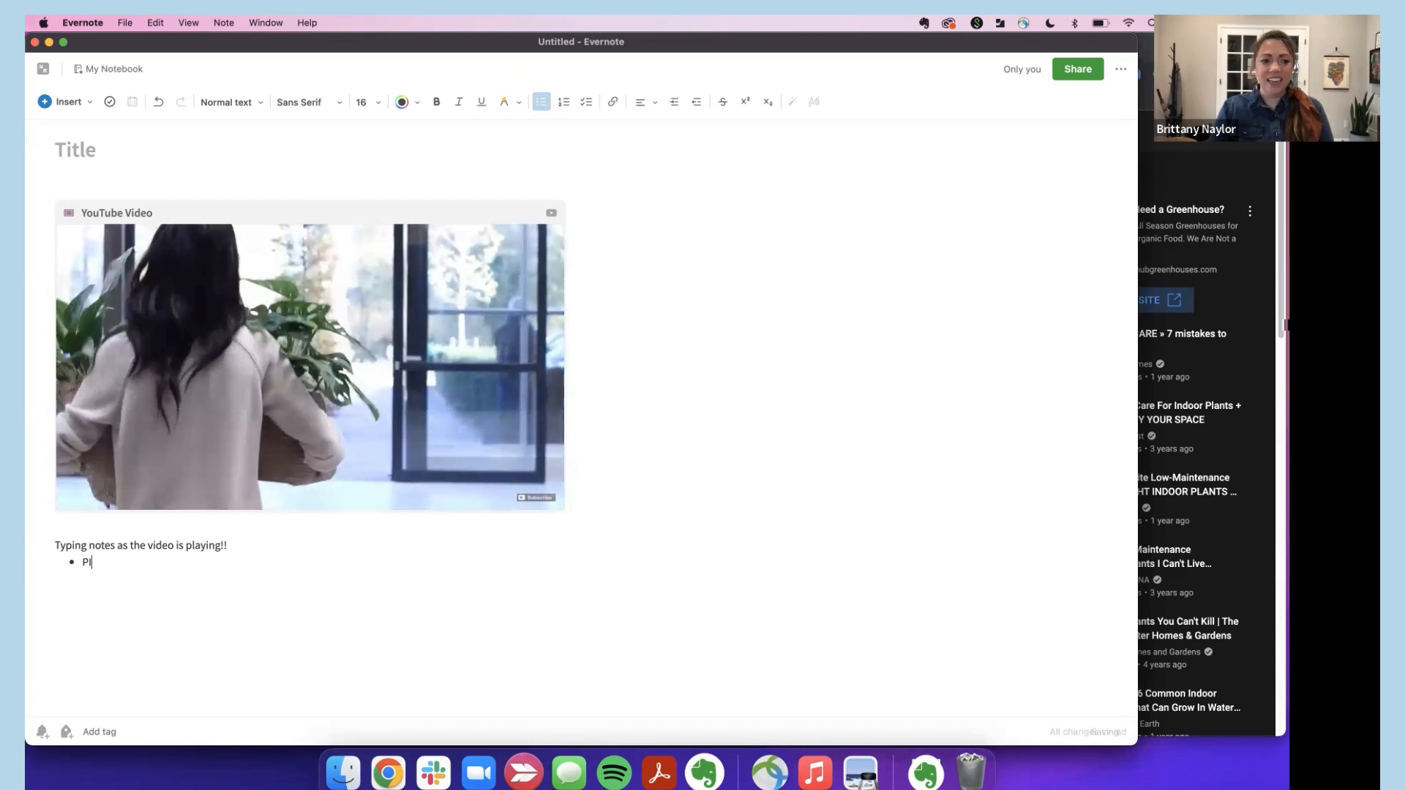
text(cking out house plants!)
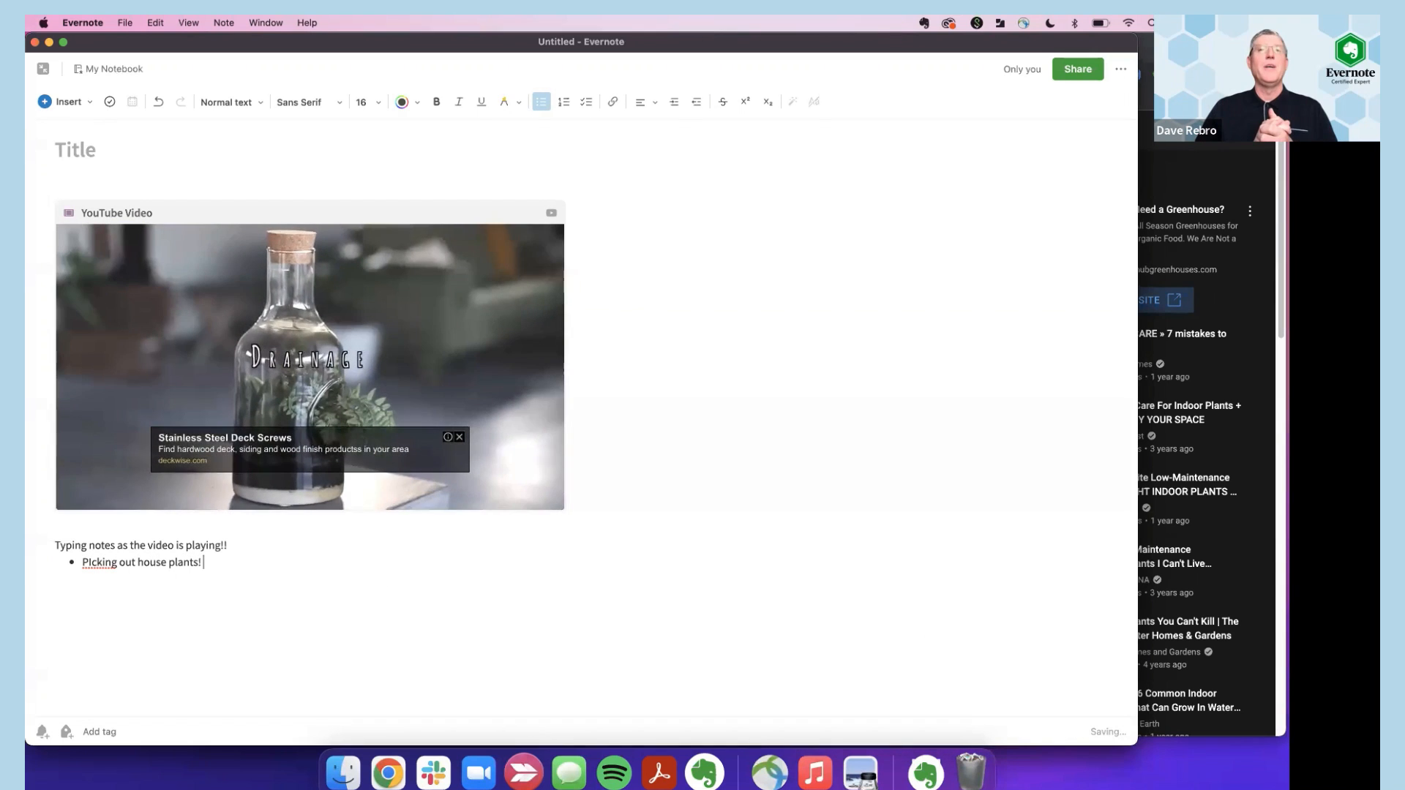
right_click(100, 562)
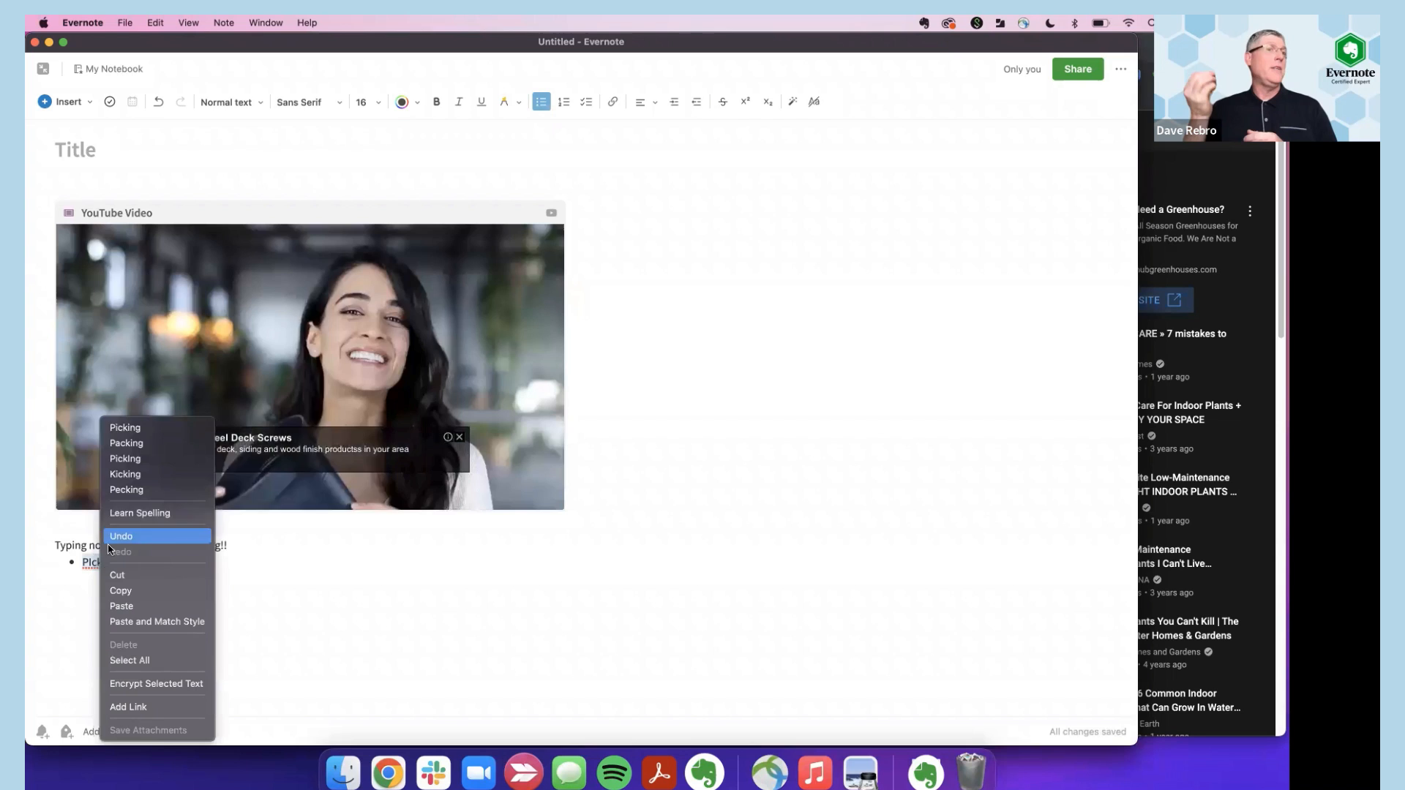
click(151, 430)
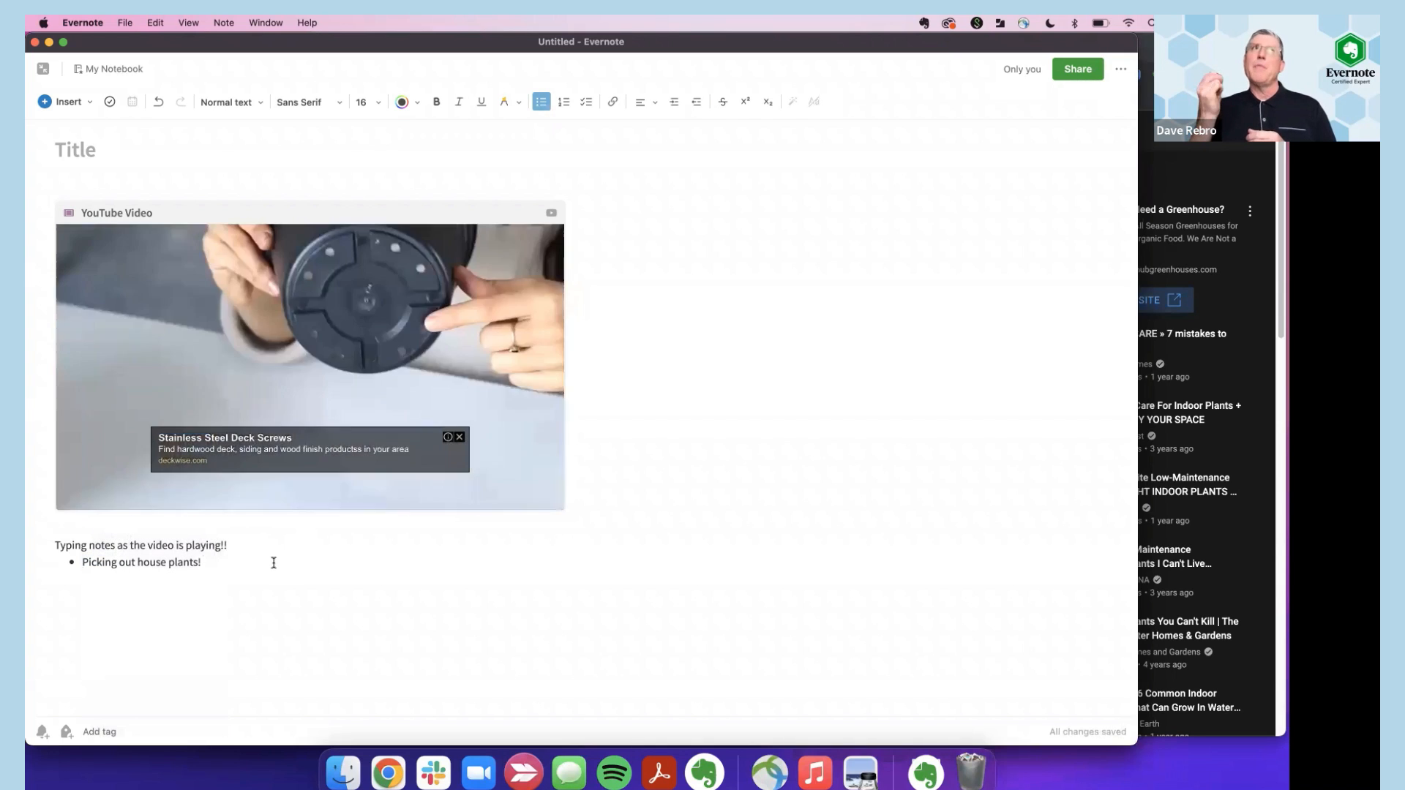
Dismiss the ad over the playing video and end the bulleted list with a plain line below it.
click(461, 438)
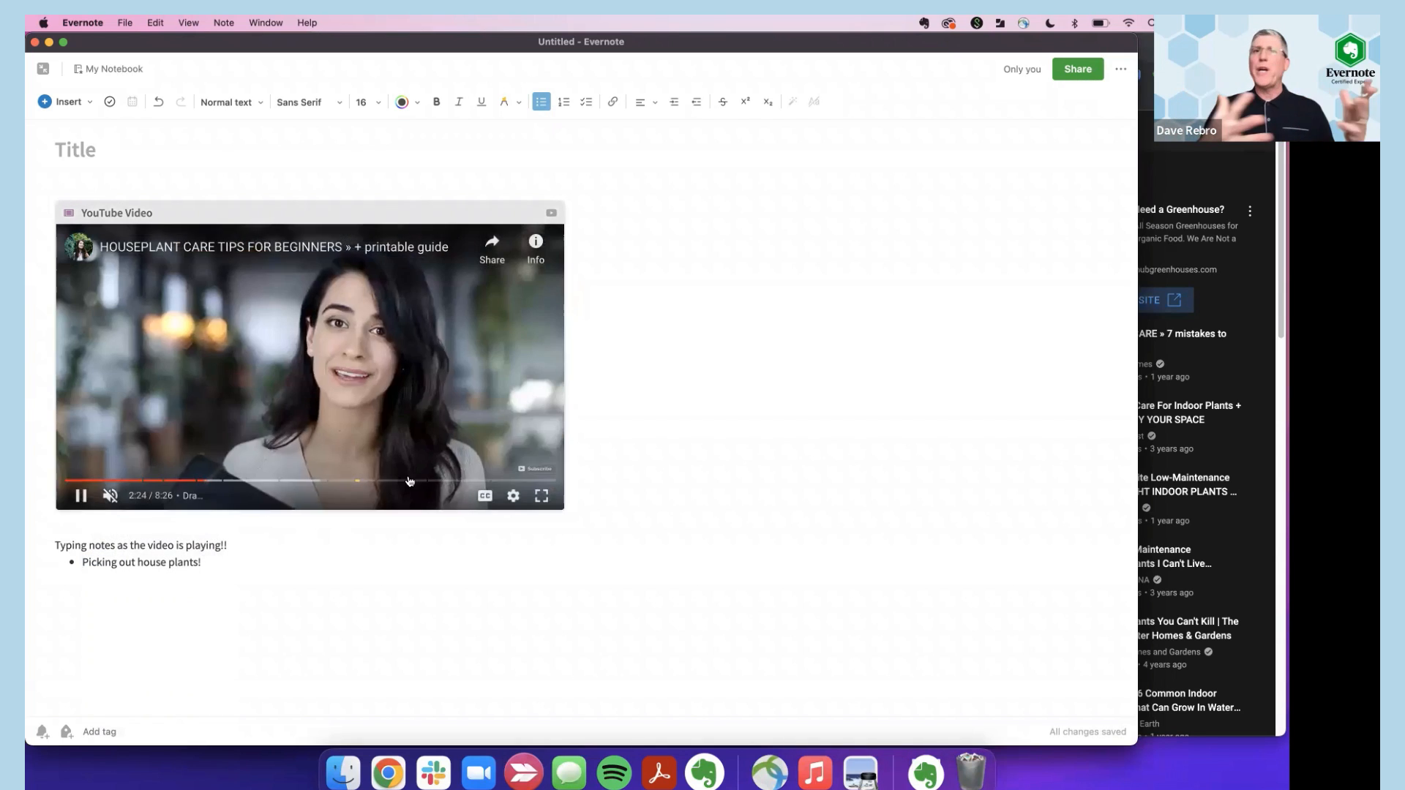
click(315, 587)
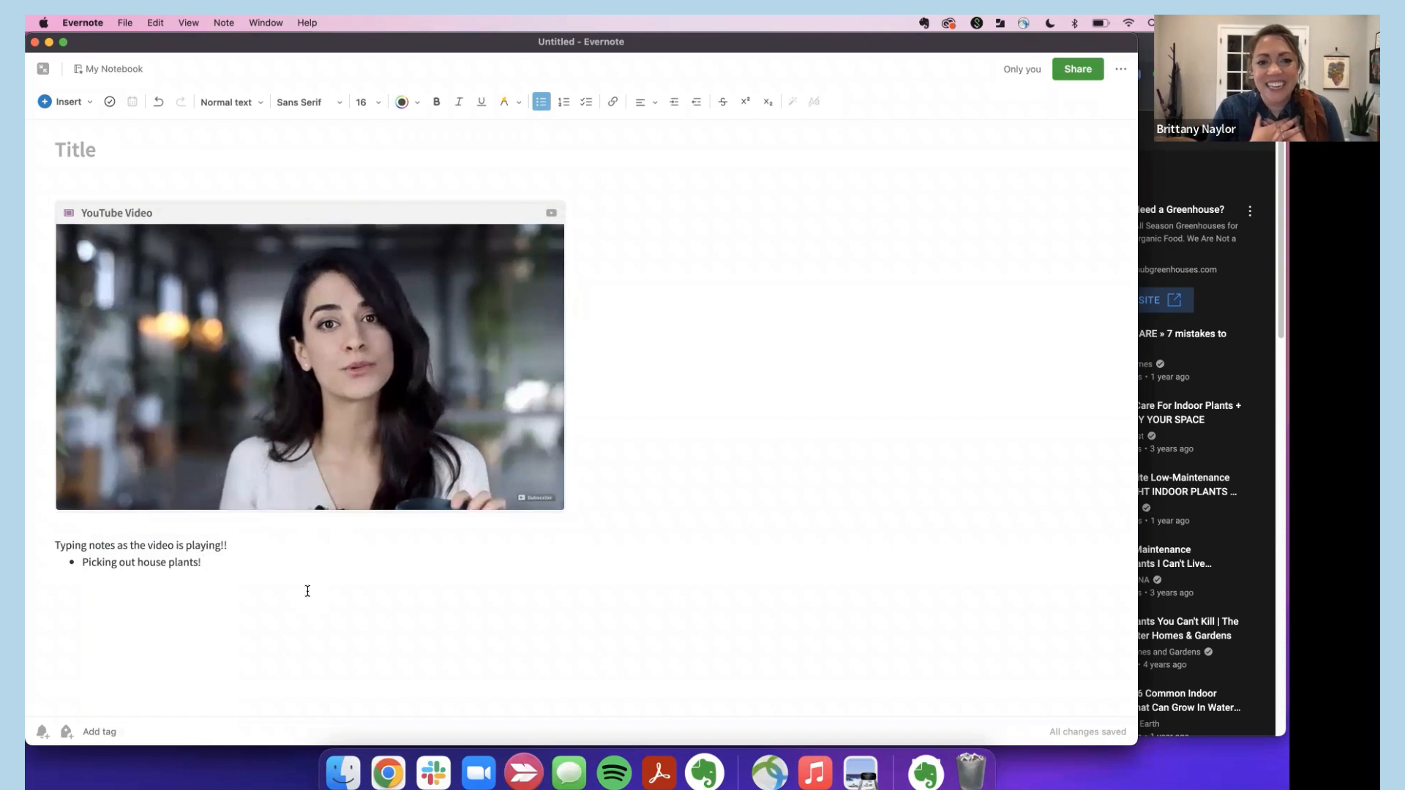
key(Return)
key(Return)
key(Return)
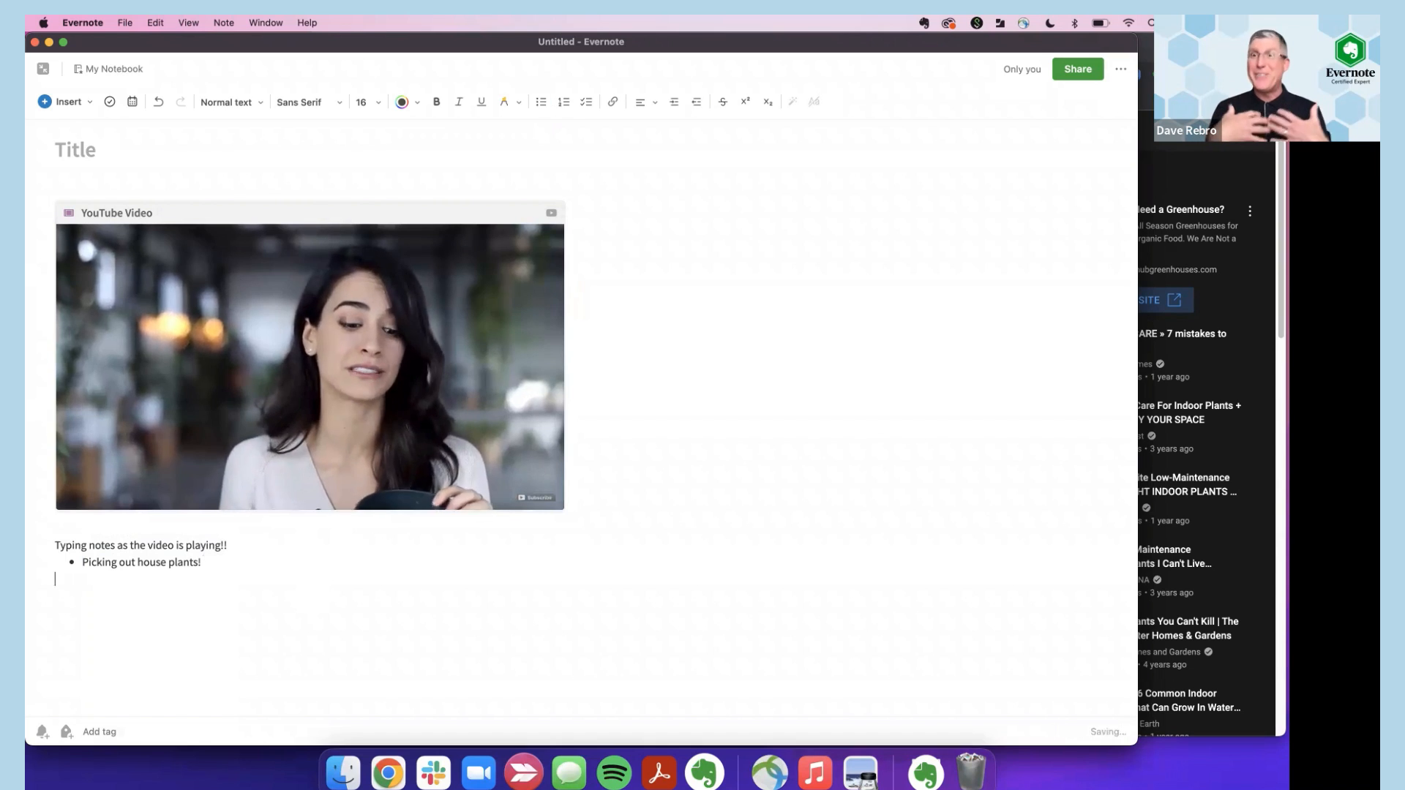
Pause the embedded video and place the cursor below the bulleted list.
mouse_move(81, 497)
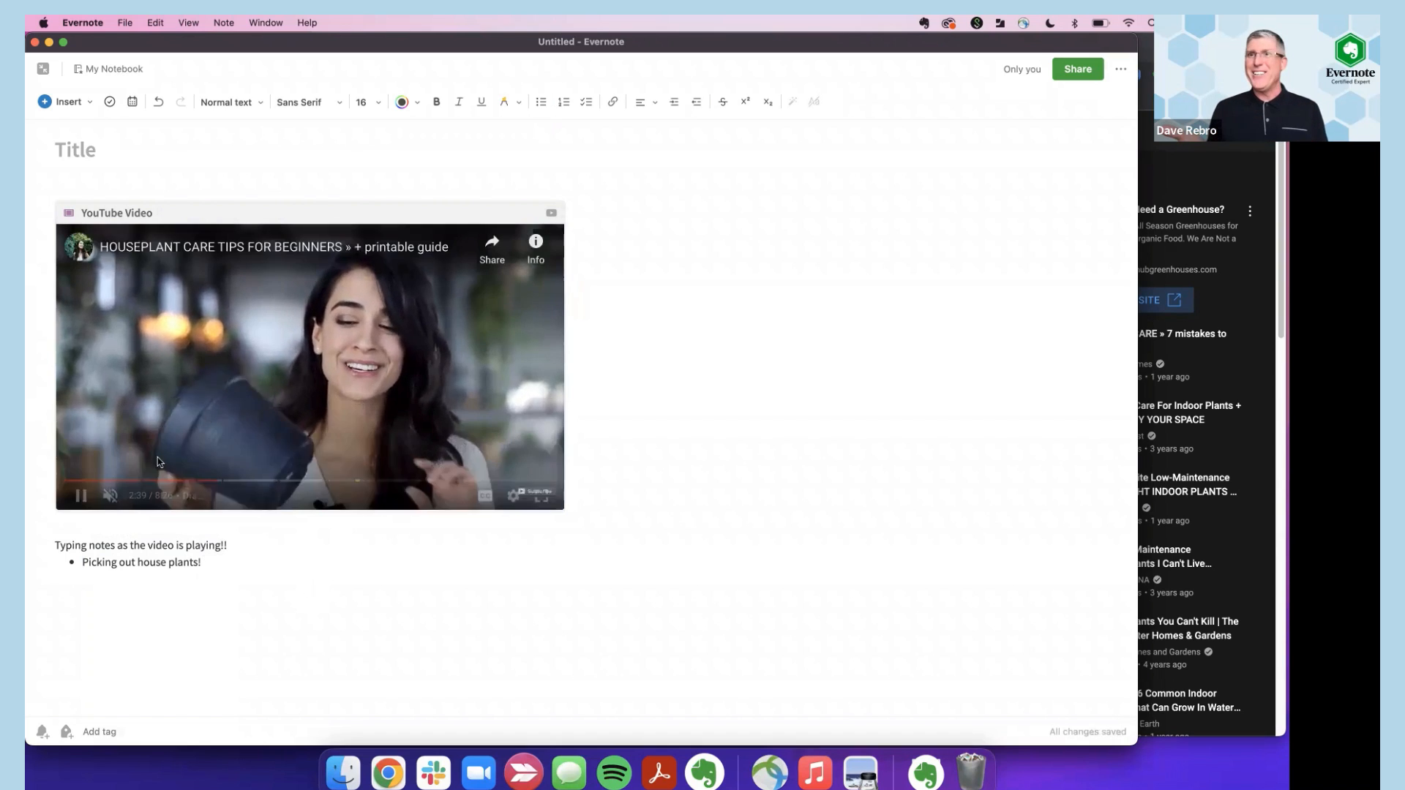
click(81, 497)
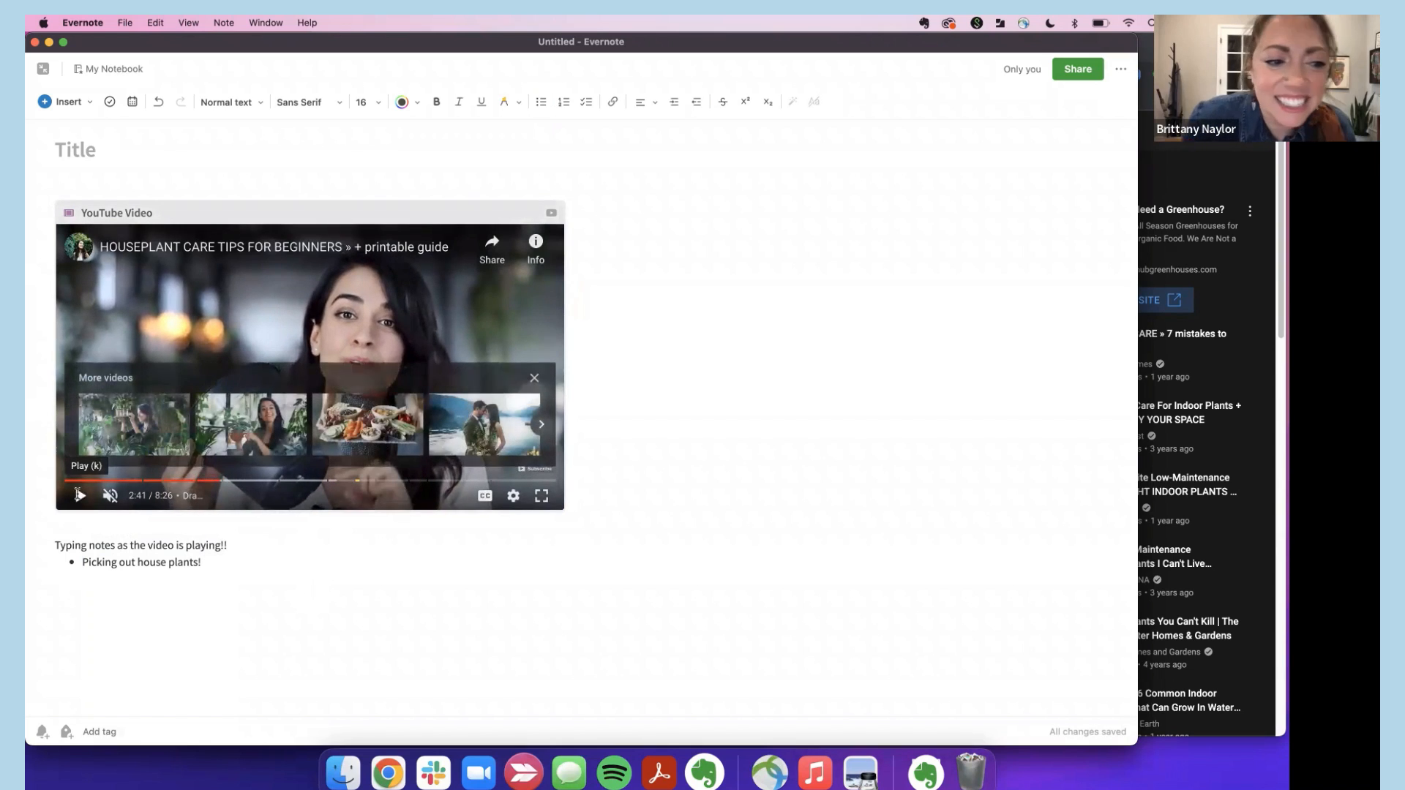
click(81, 607)
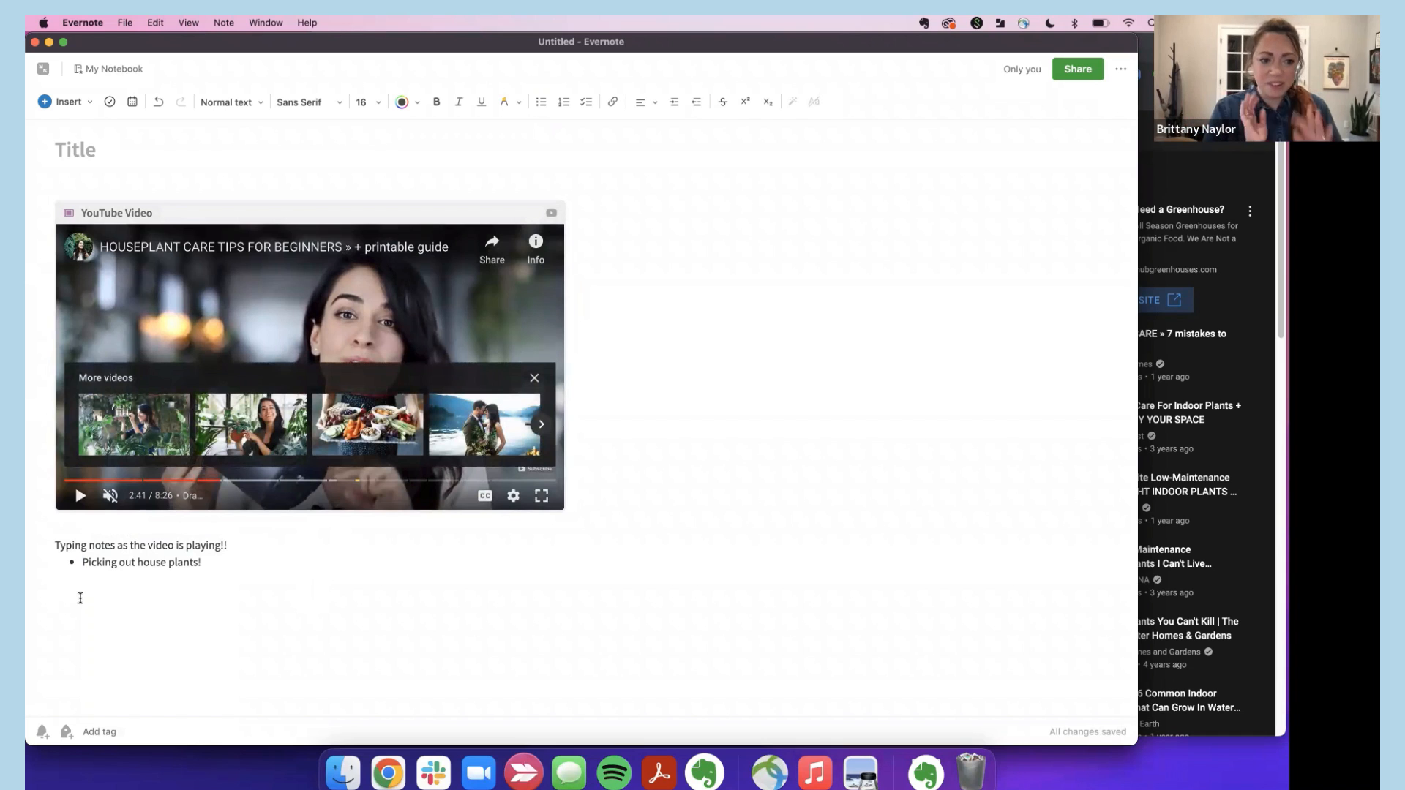
Insert a two-by-two table below the bulleted list and enter "Videos" and "Notes" as its column headings.
click(79, 104)
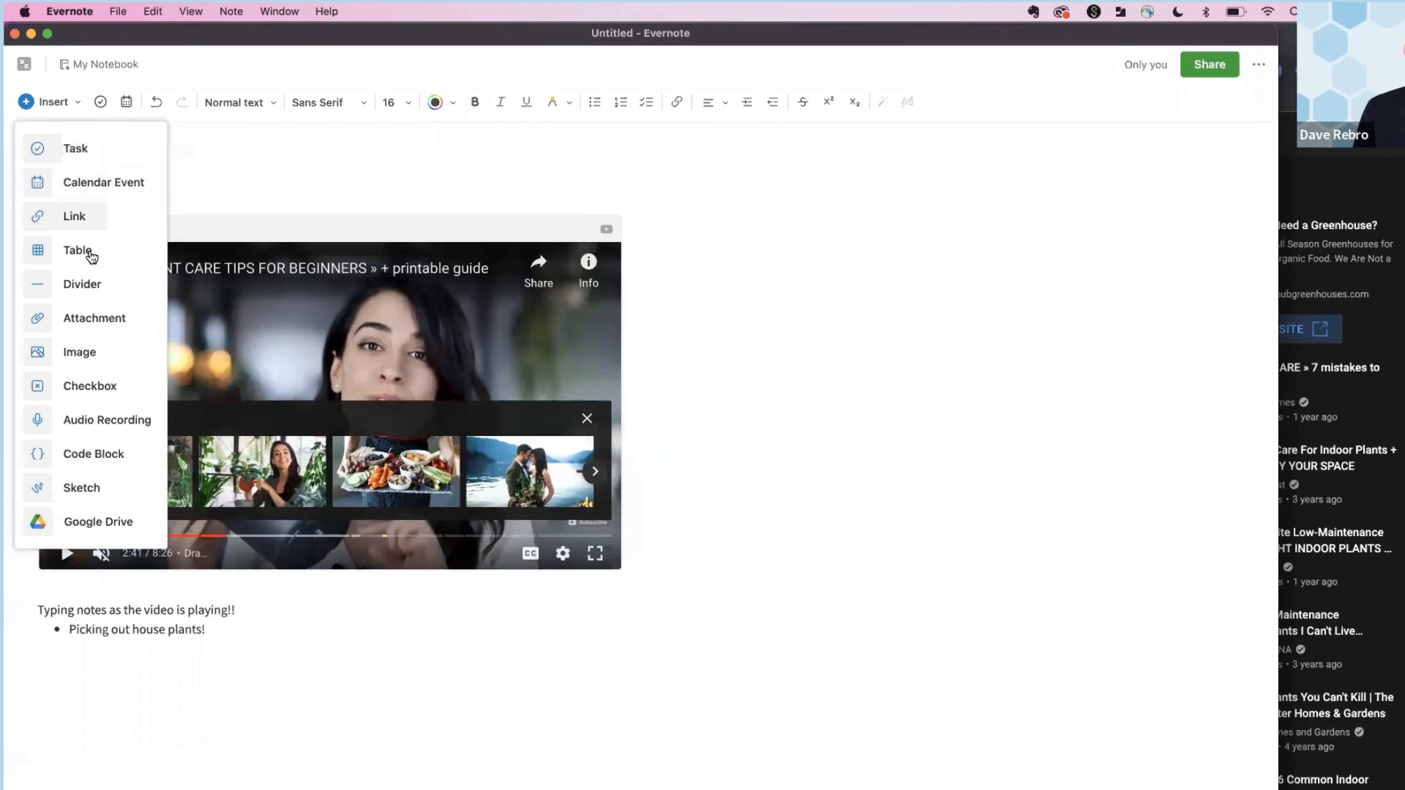
click(74, 254)
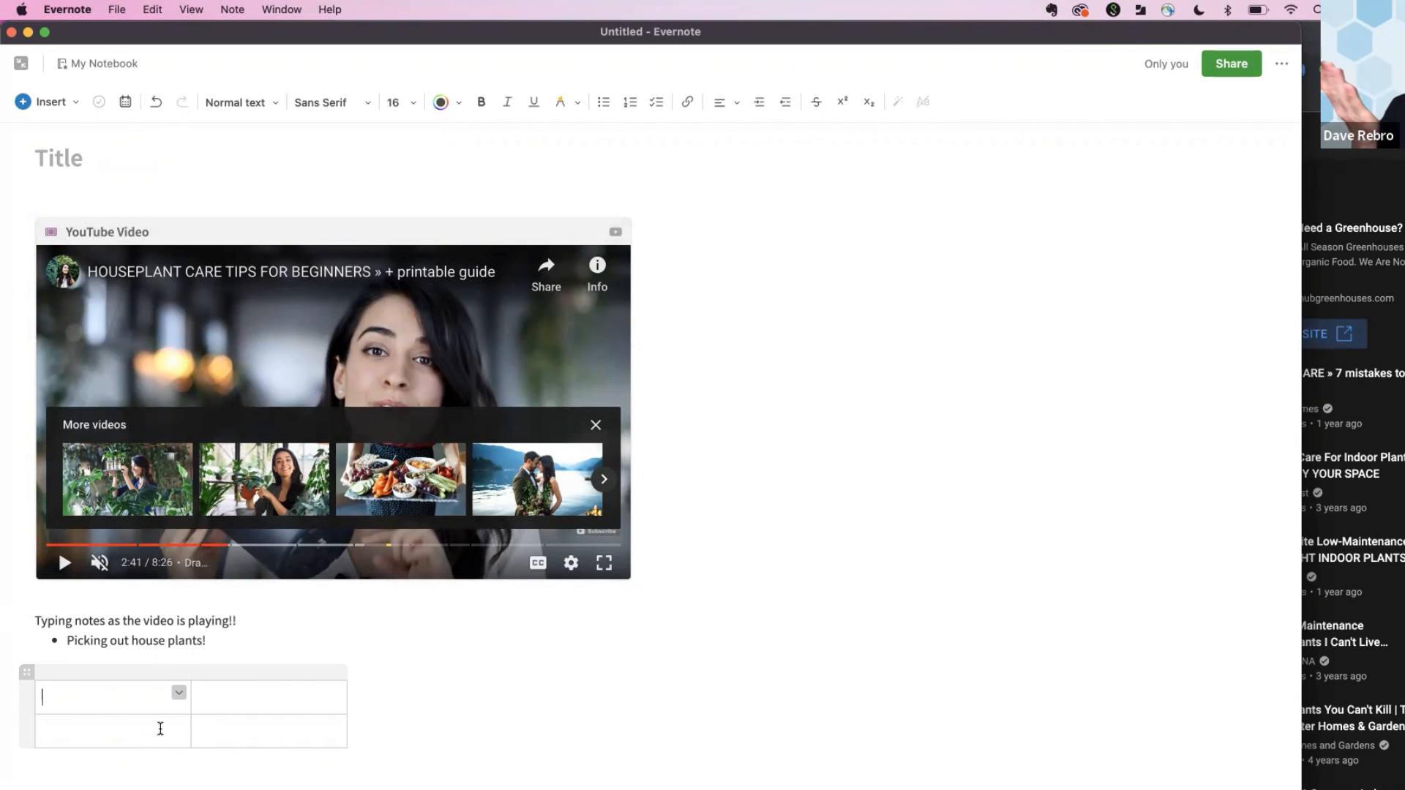
text(Videos)
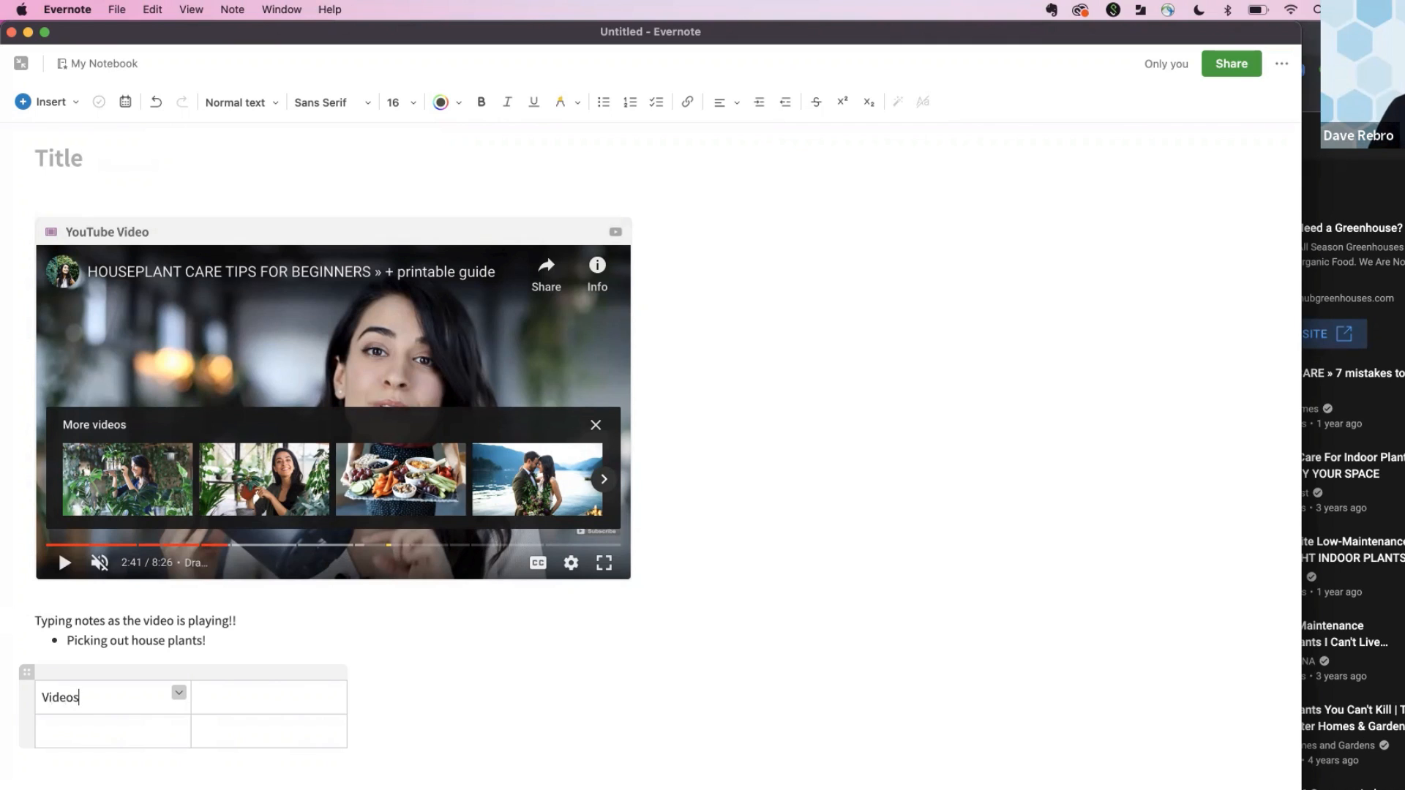
key(Tab)
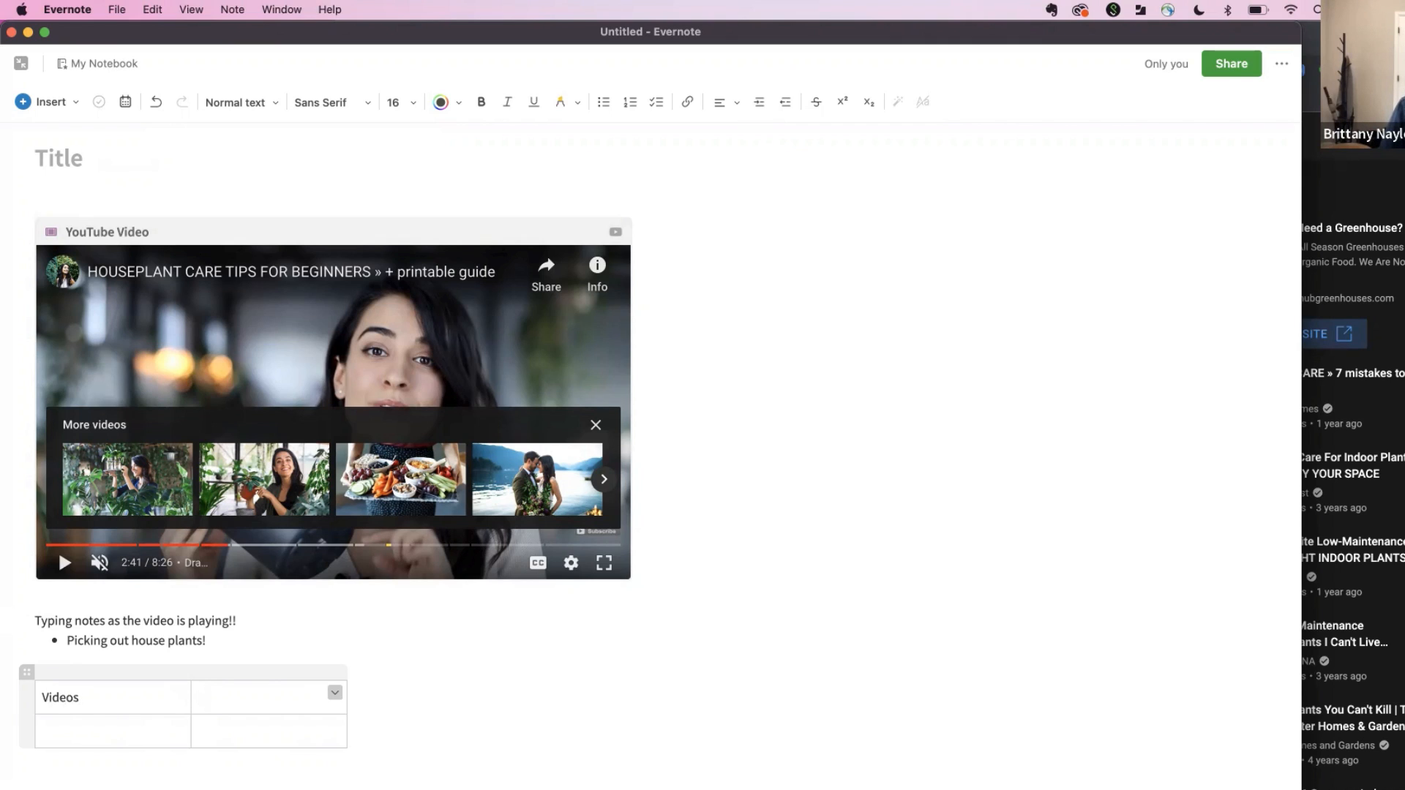
text(Notes)
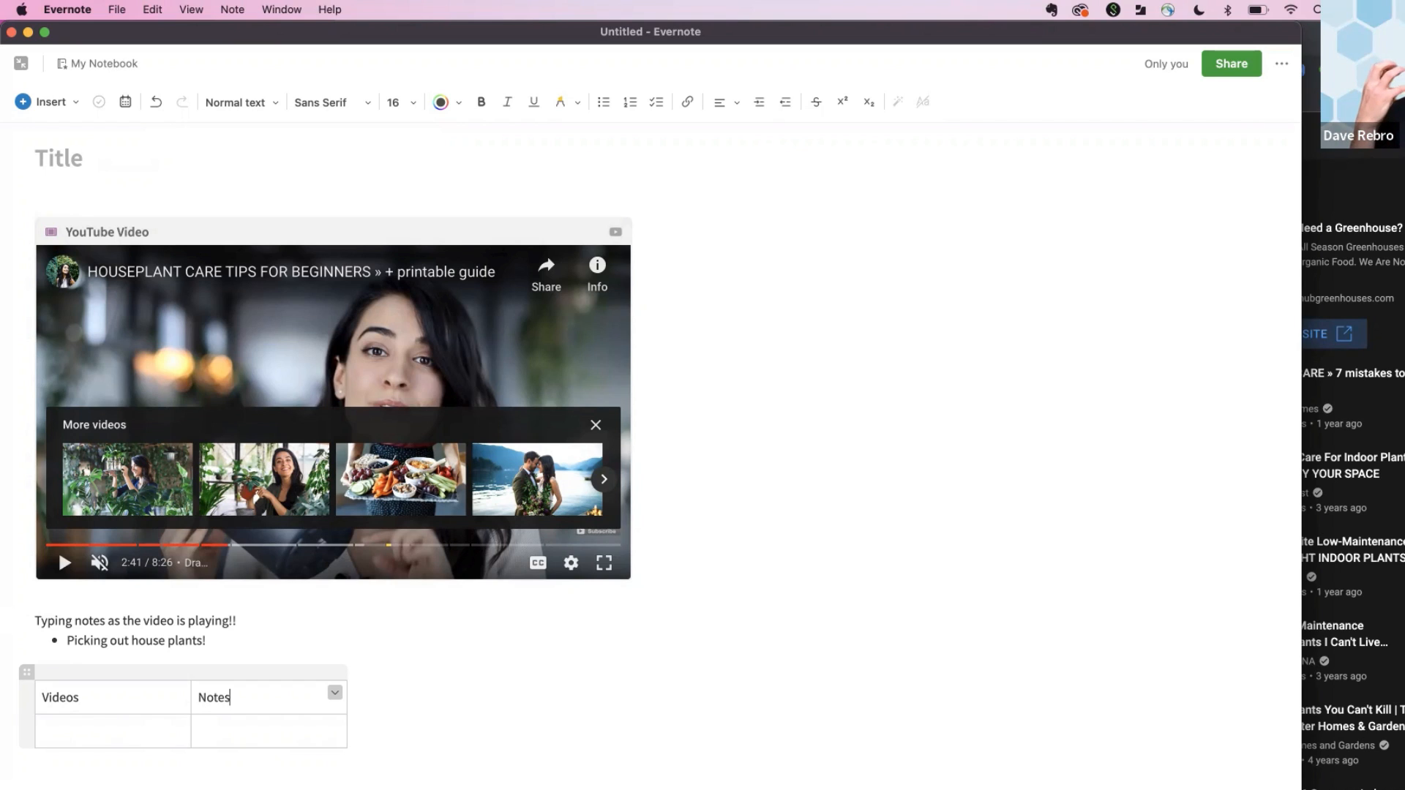
click(98, 739)
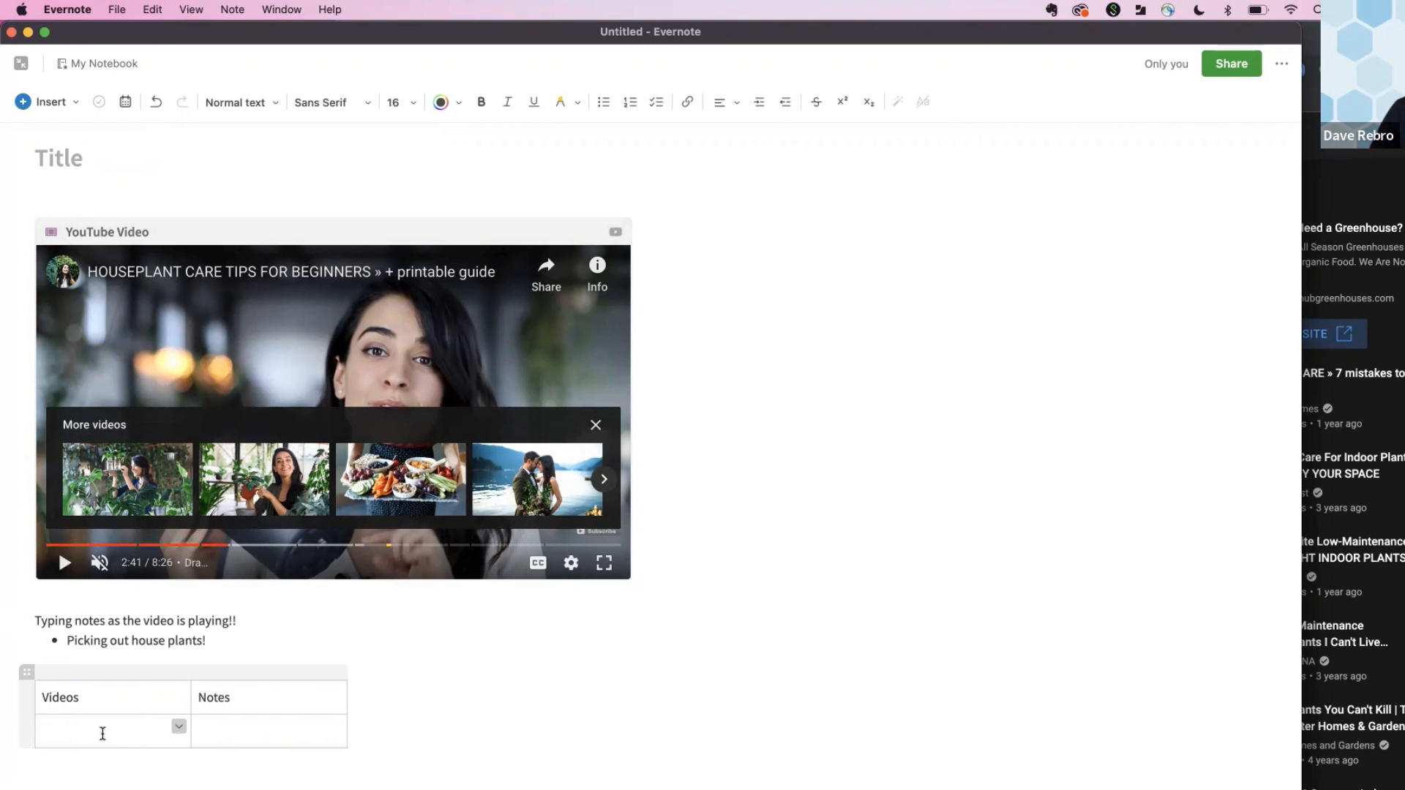
text(https://youtu.be/LZhnCxG5c6s?t=20)
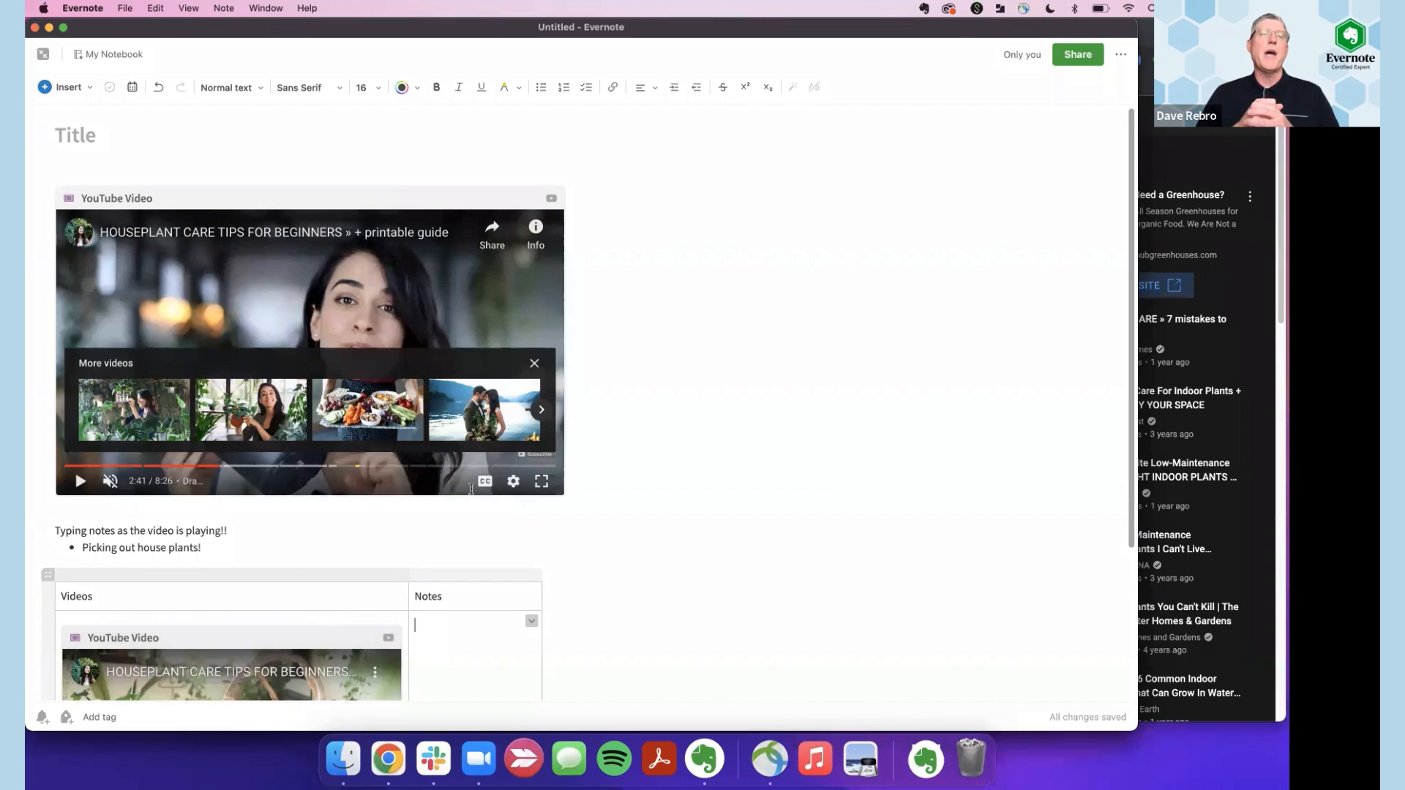
scroll(693, 441, down, 3)
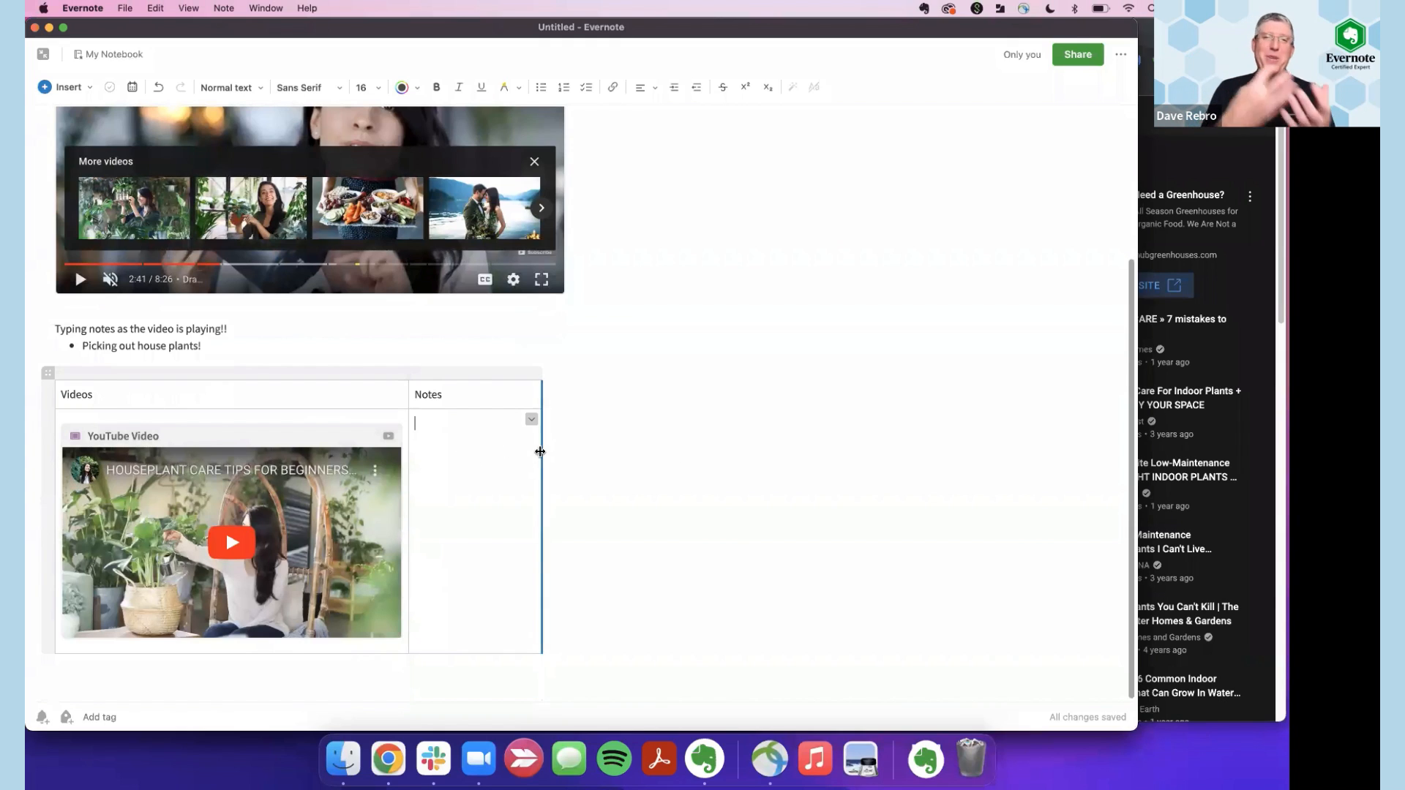
drag(543, 453, 747, 452)
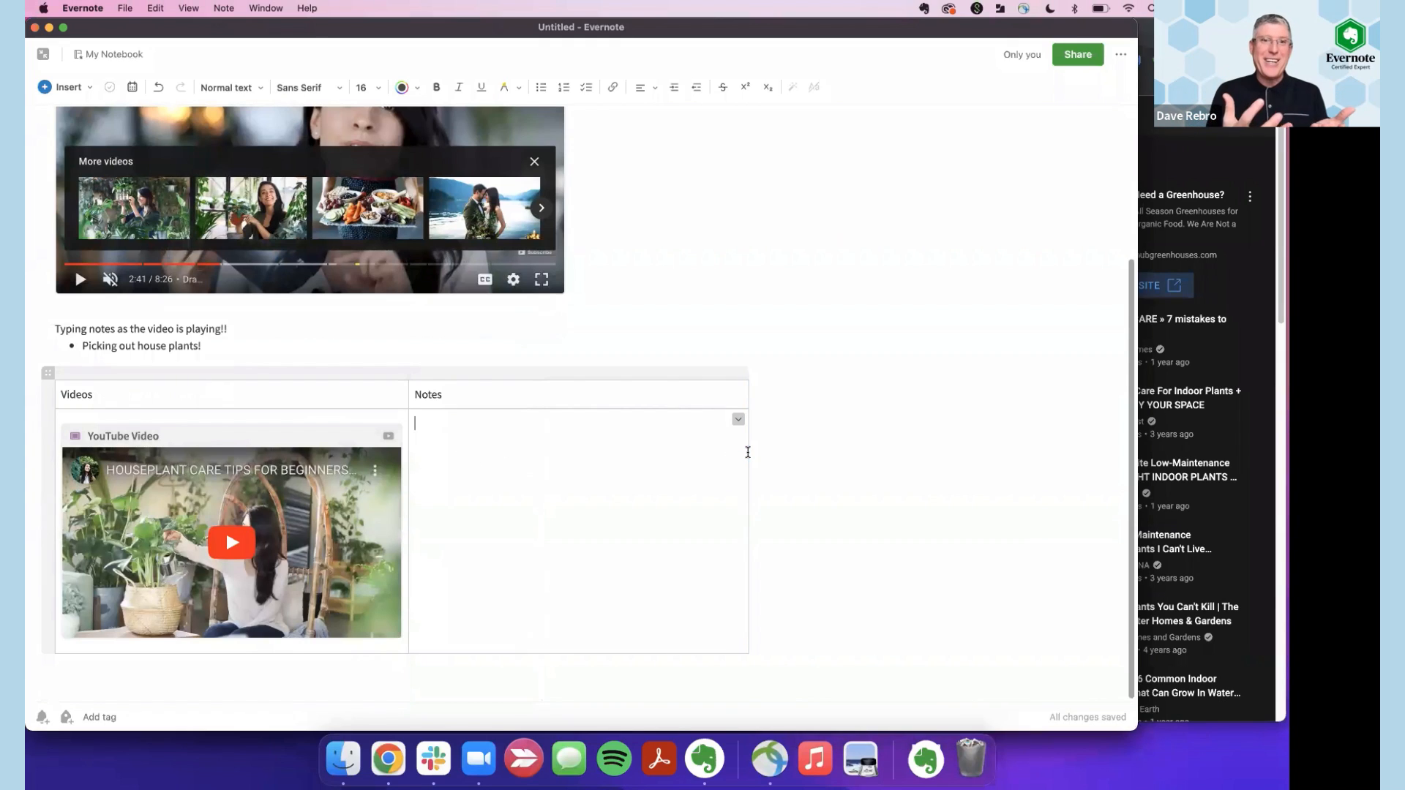
Play the video in the table and add the bullet "notes while the video is playing in a table" in the cell under "Notes".
click(231, 542)
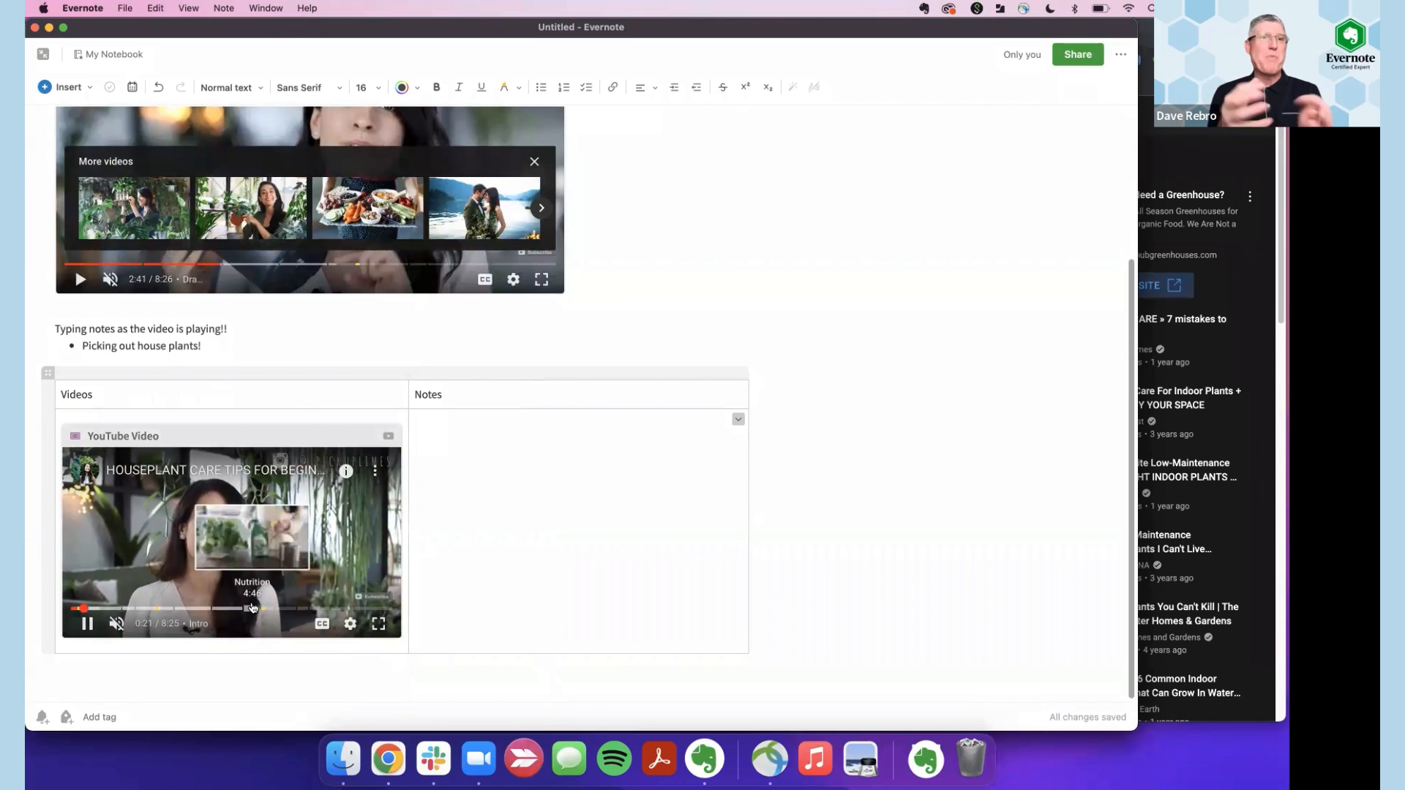
click(666, 563)
text(- notes w)
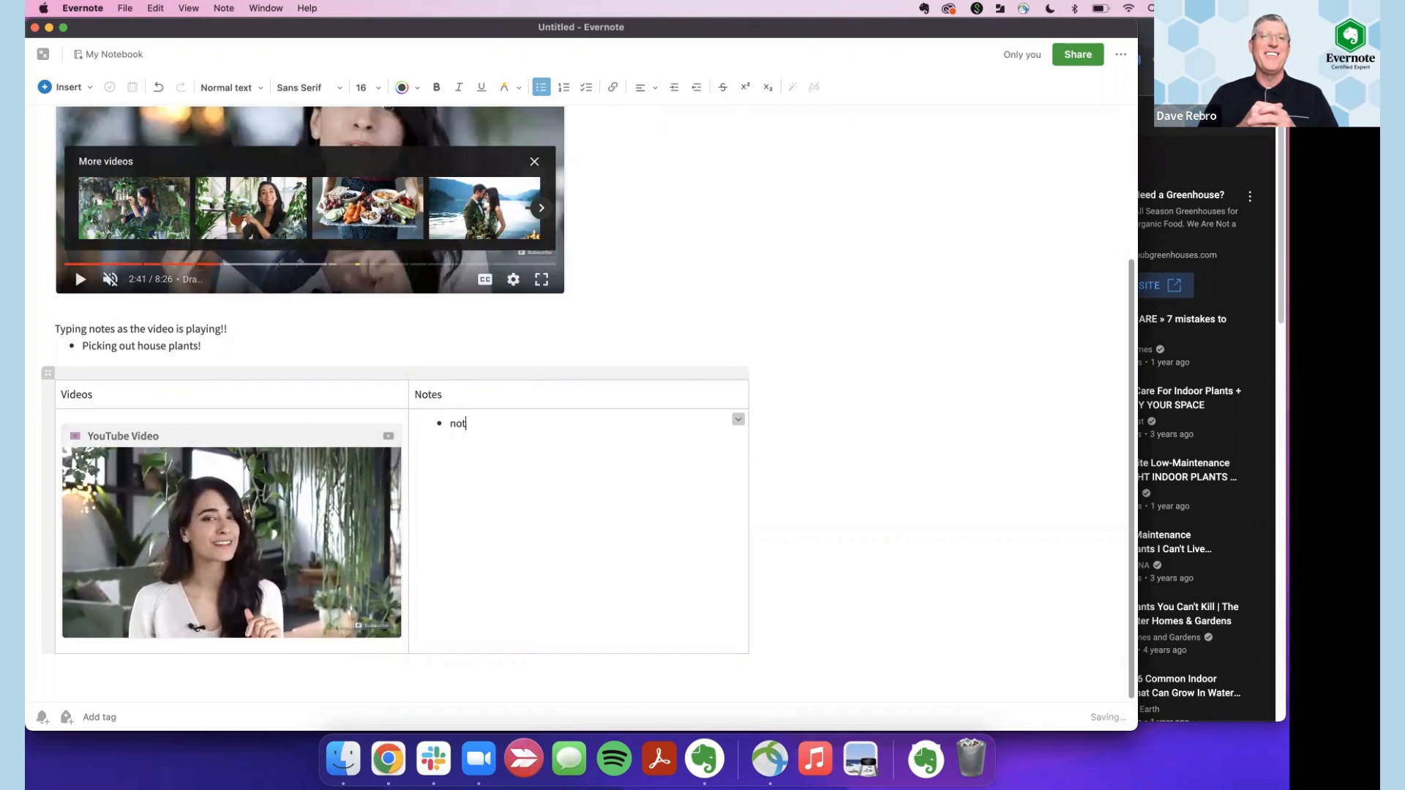
text(hile the vid)
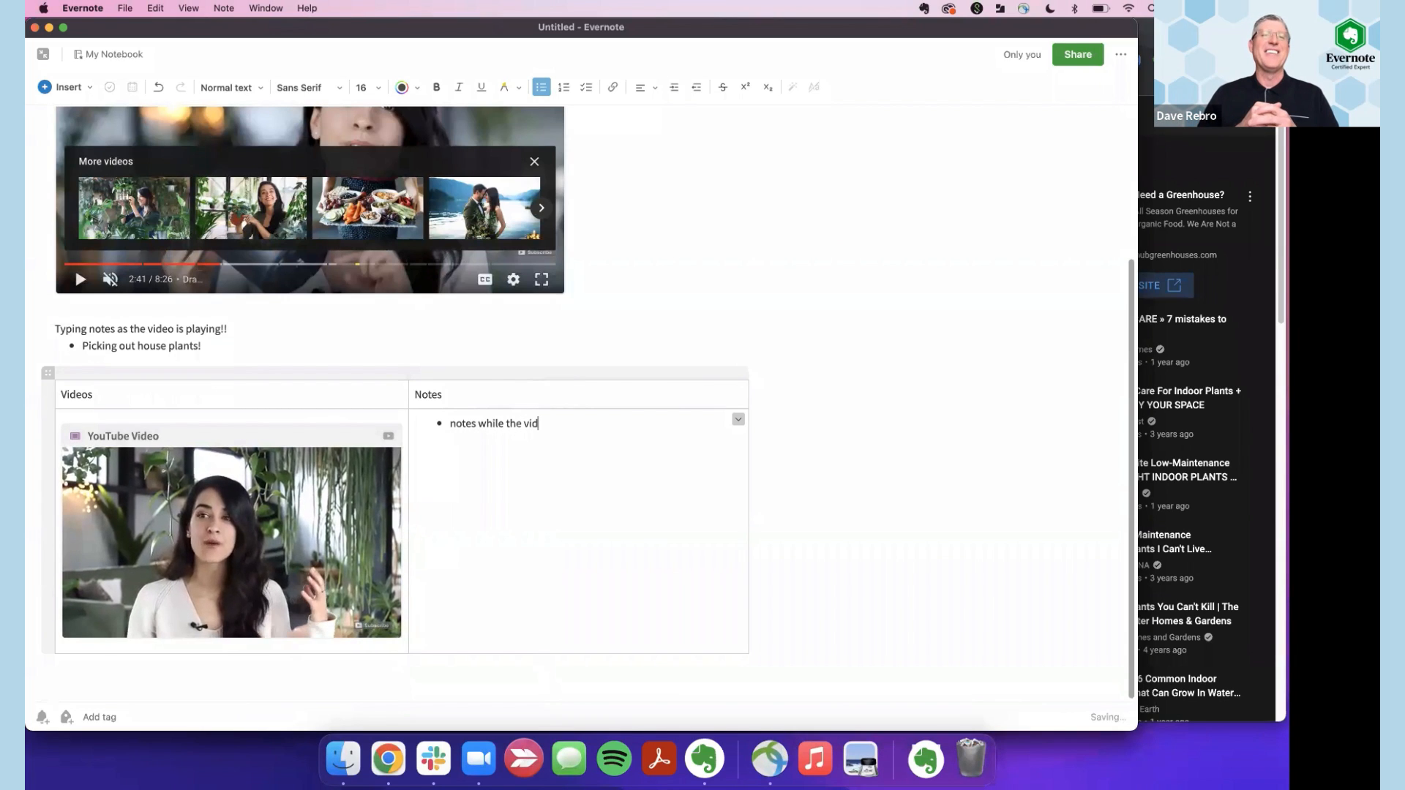
text(eo is playing )
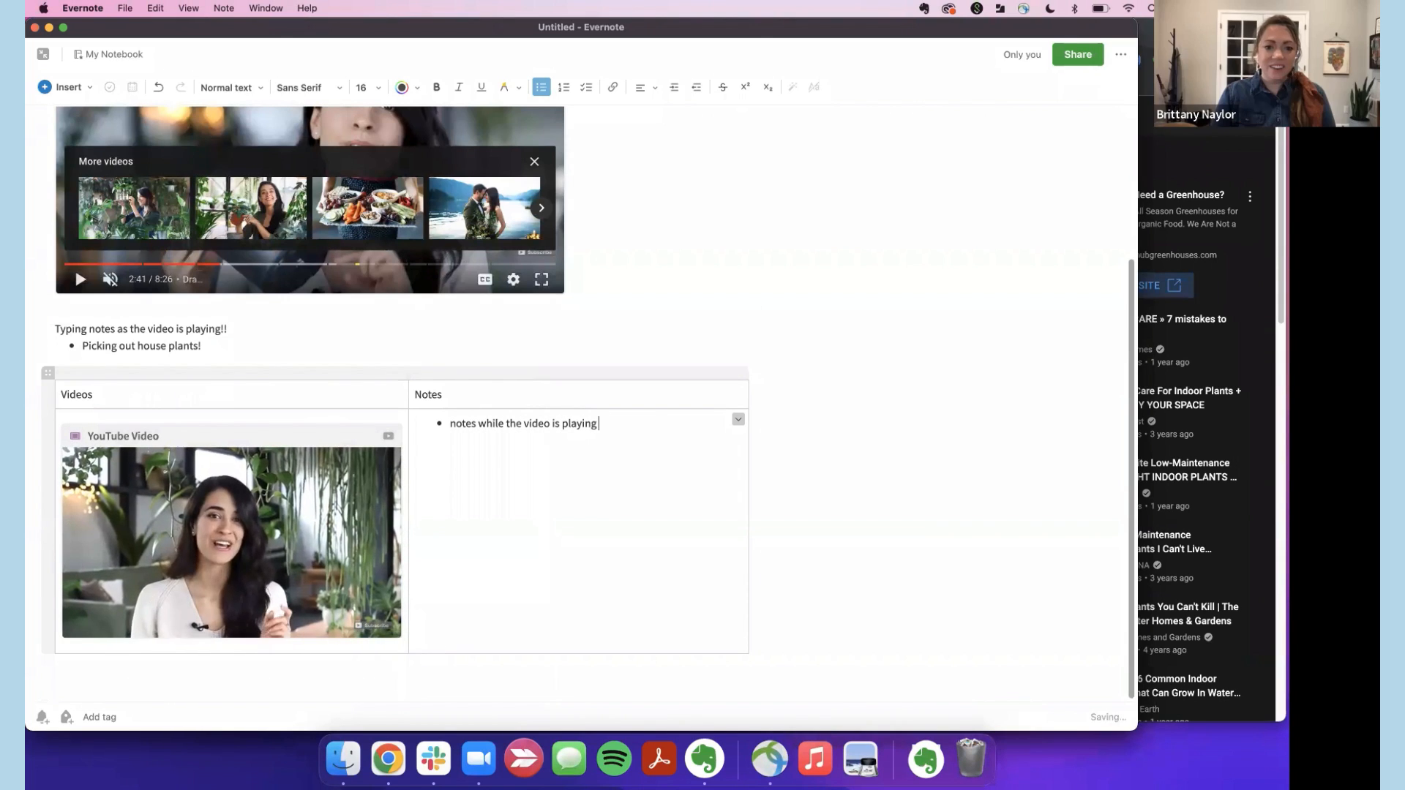
text(in a table)
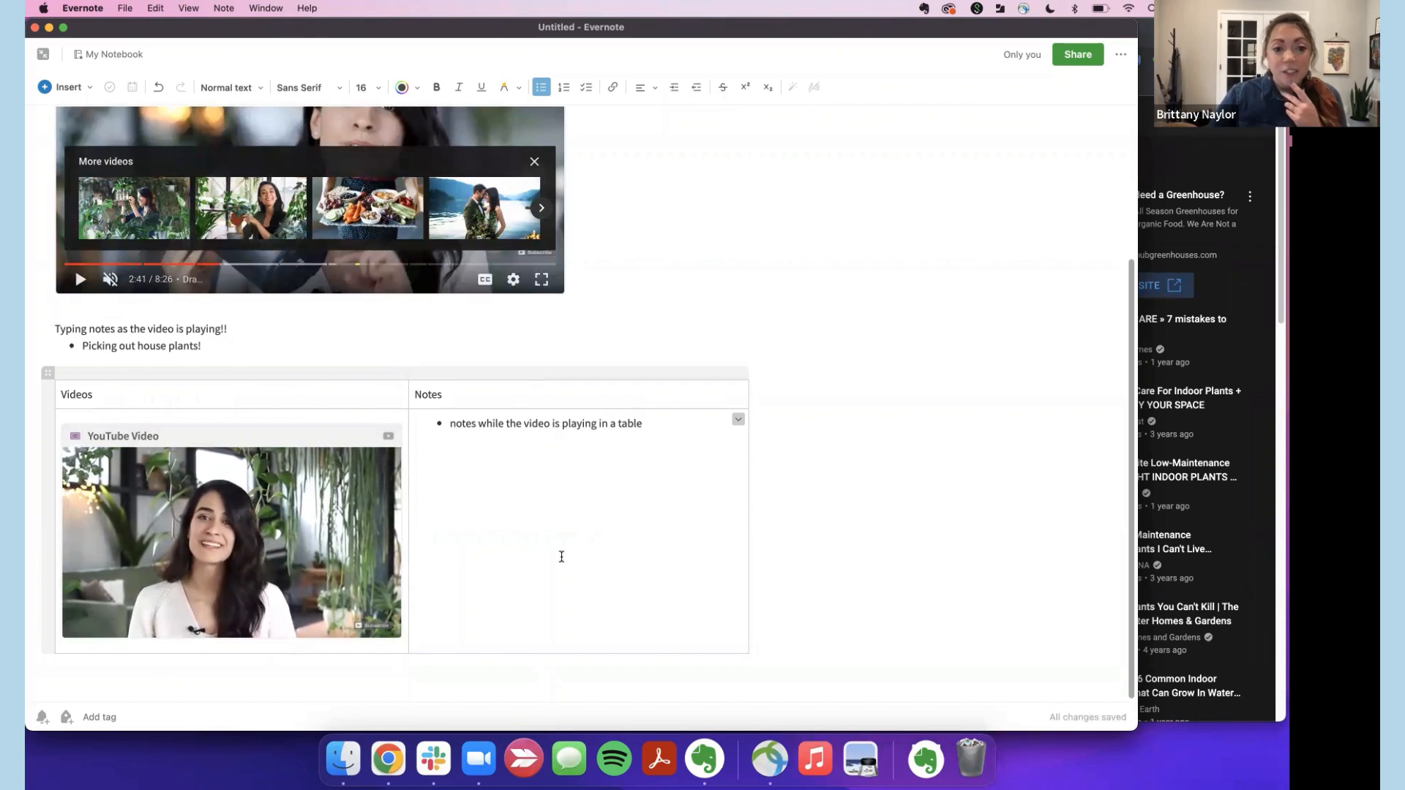
Add two empty rows below the video row of the table.
click(40, 655)
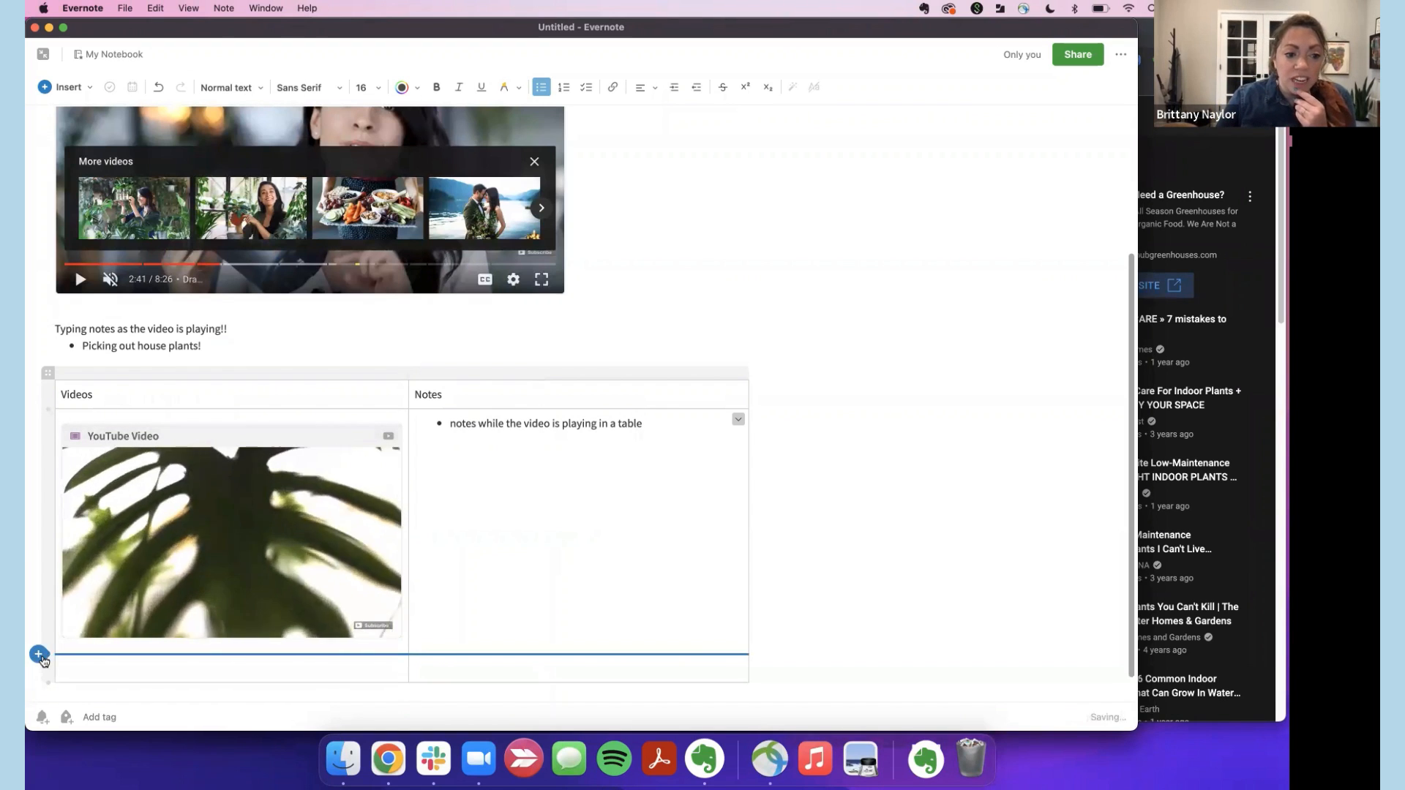
click(40, 656)
scroll(254, 602, down, 2)
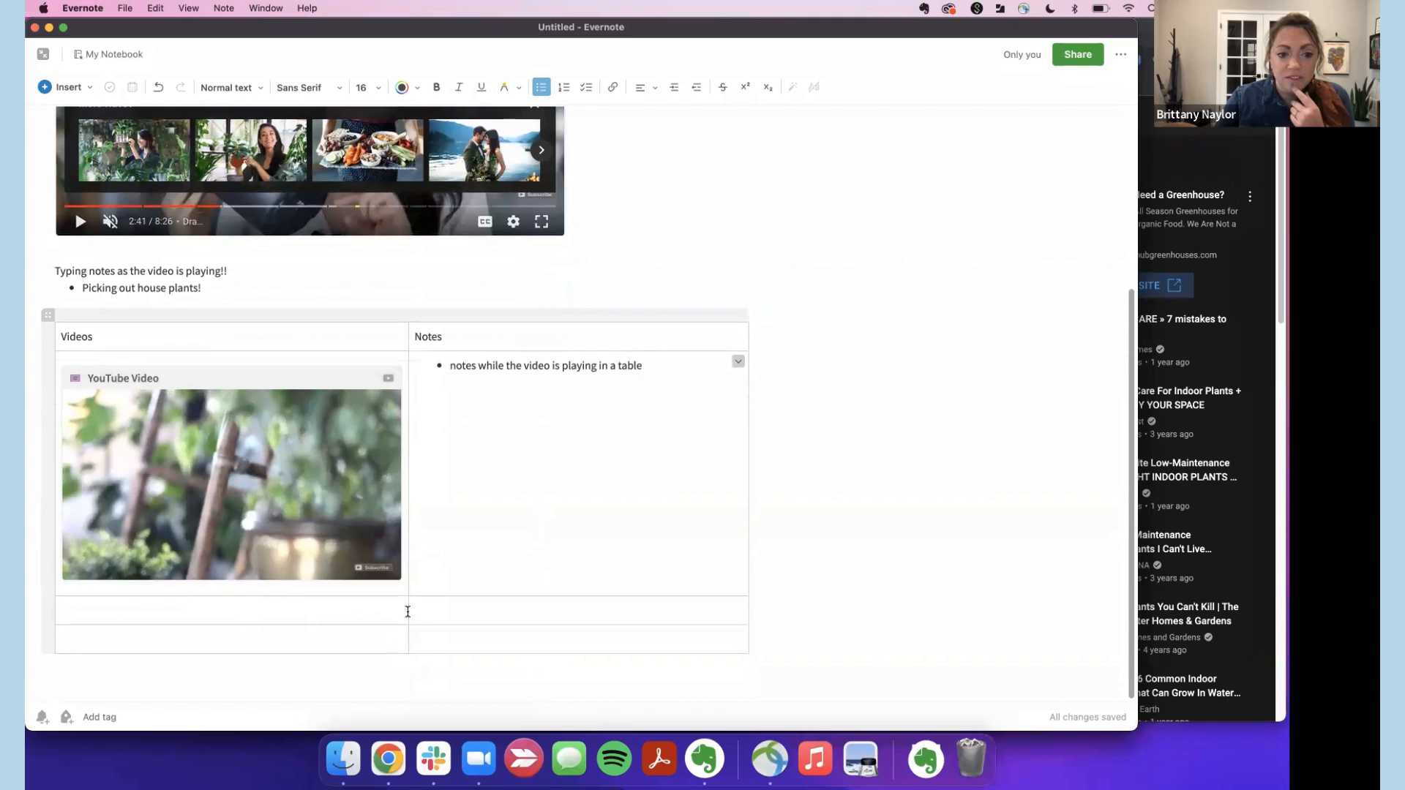
Copy the address youtube.com/watch?v=ZAbQWuTyG3g from Chrome and embed that video in the Videos cell of Evernote's first empty table row.
click(1160, 414)
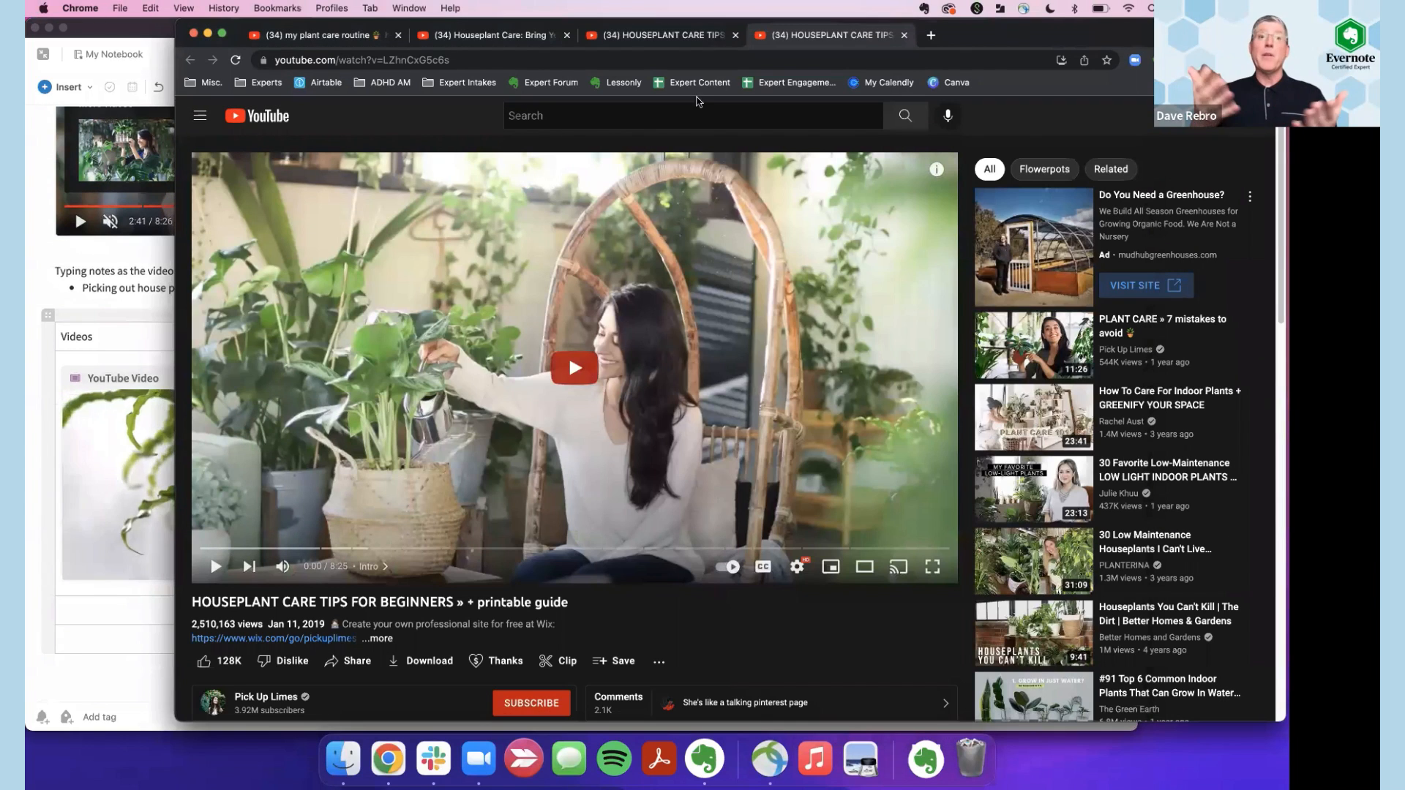
click(523, 36)
key(super+c)
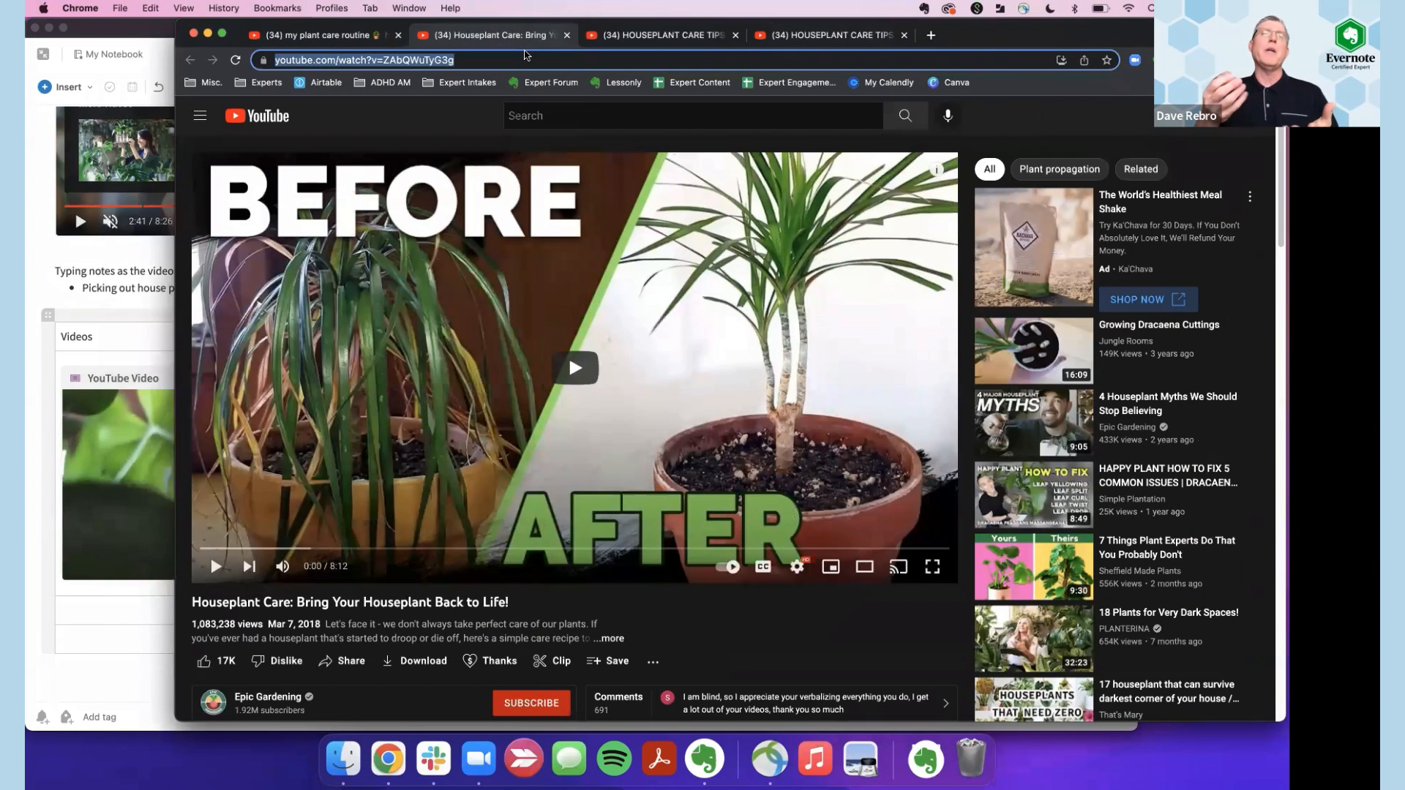
click(138, 617)
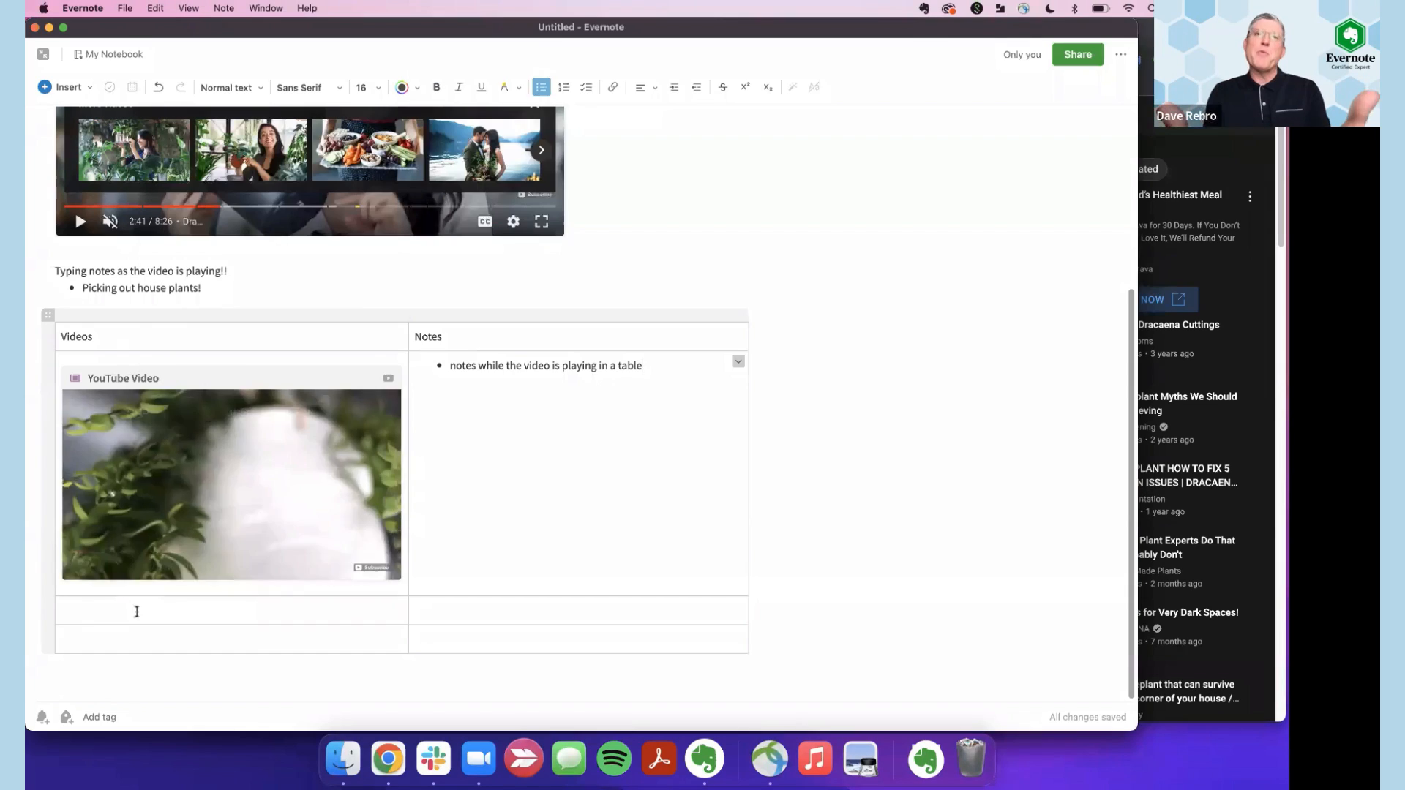
key(super+v)
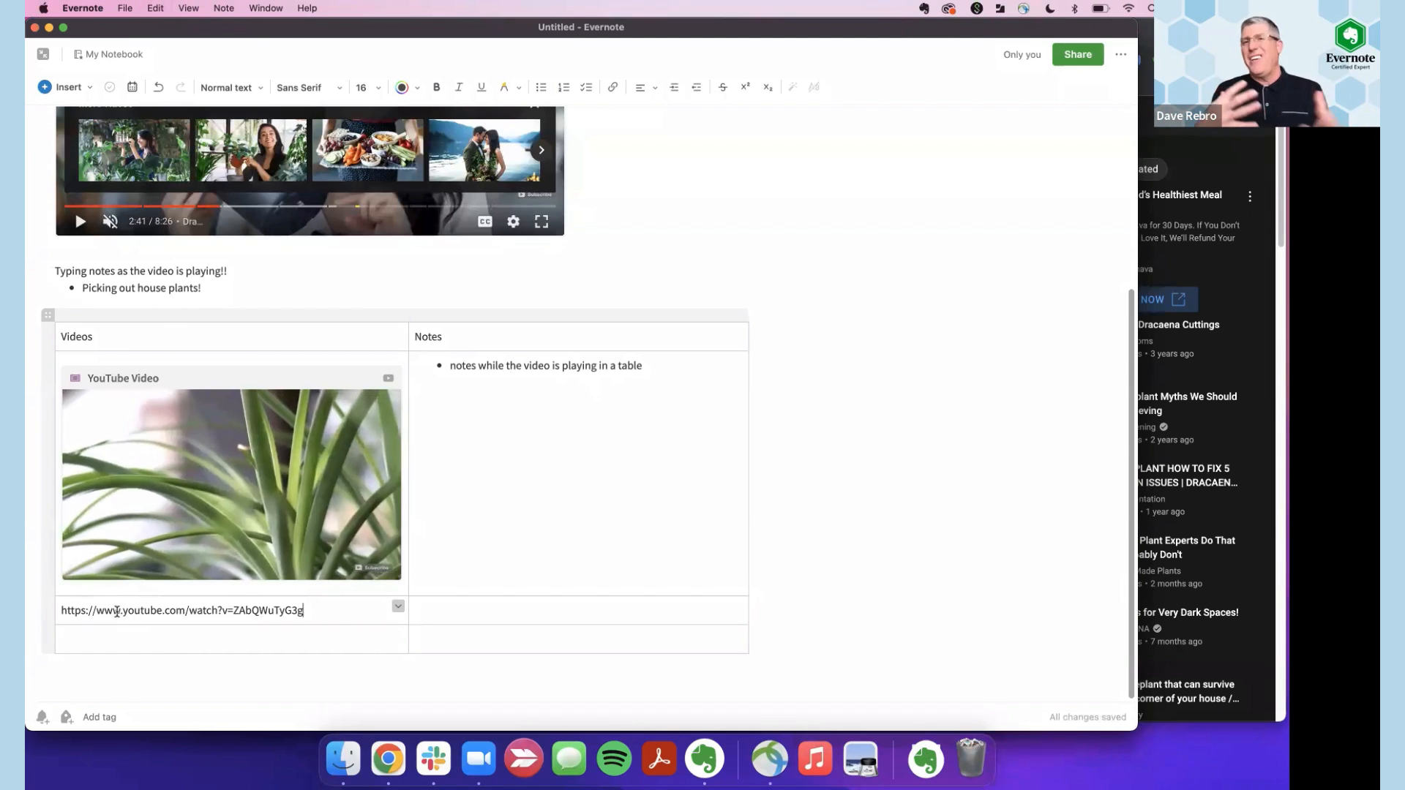
key(Tab)
scroll(117, 616, down, 3)
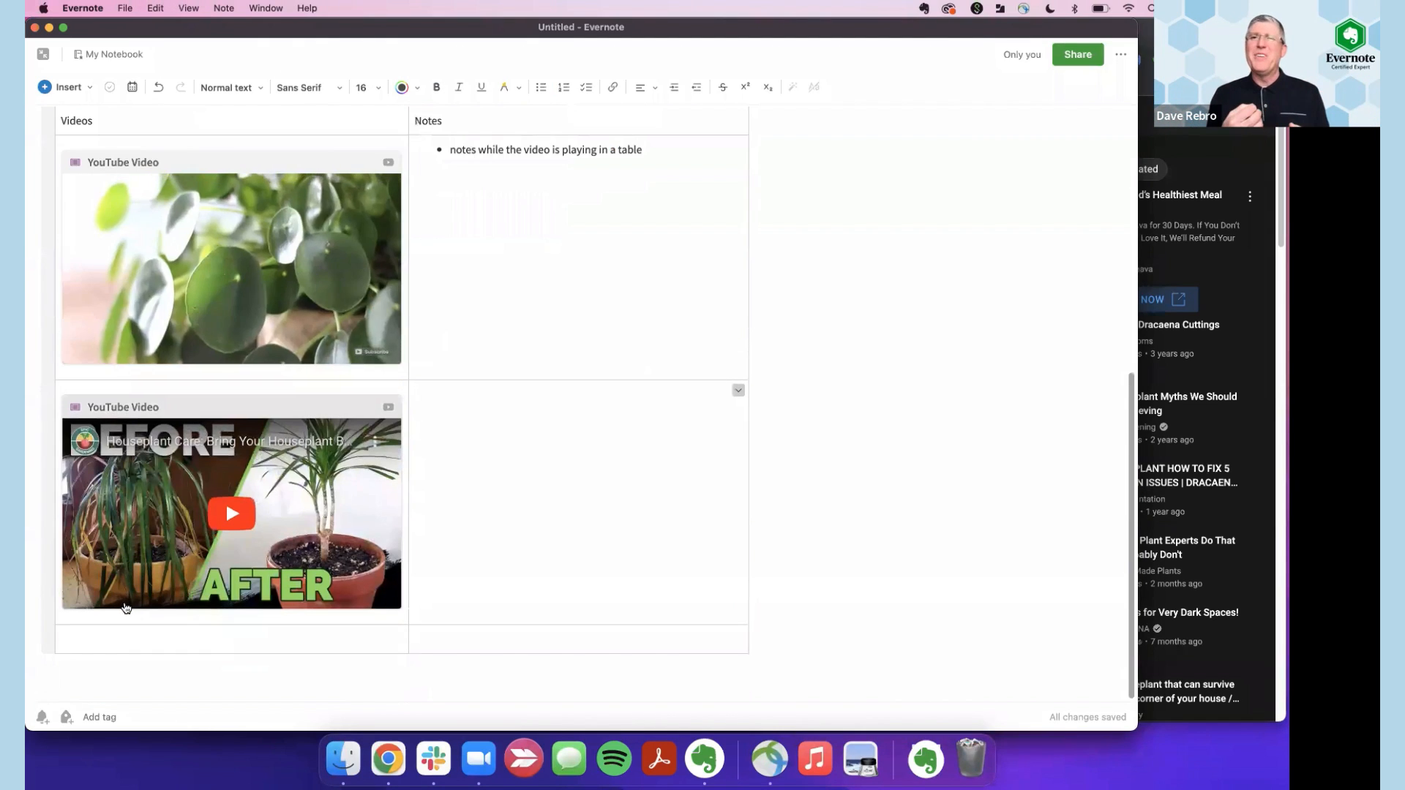
Copy the "my plant care routine" video's address from Chrome and embed it in the Videos cell of the last table row in Evernote.
click(1279, 447)
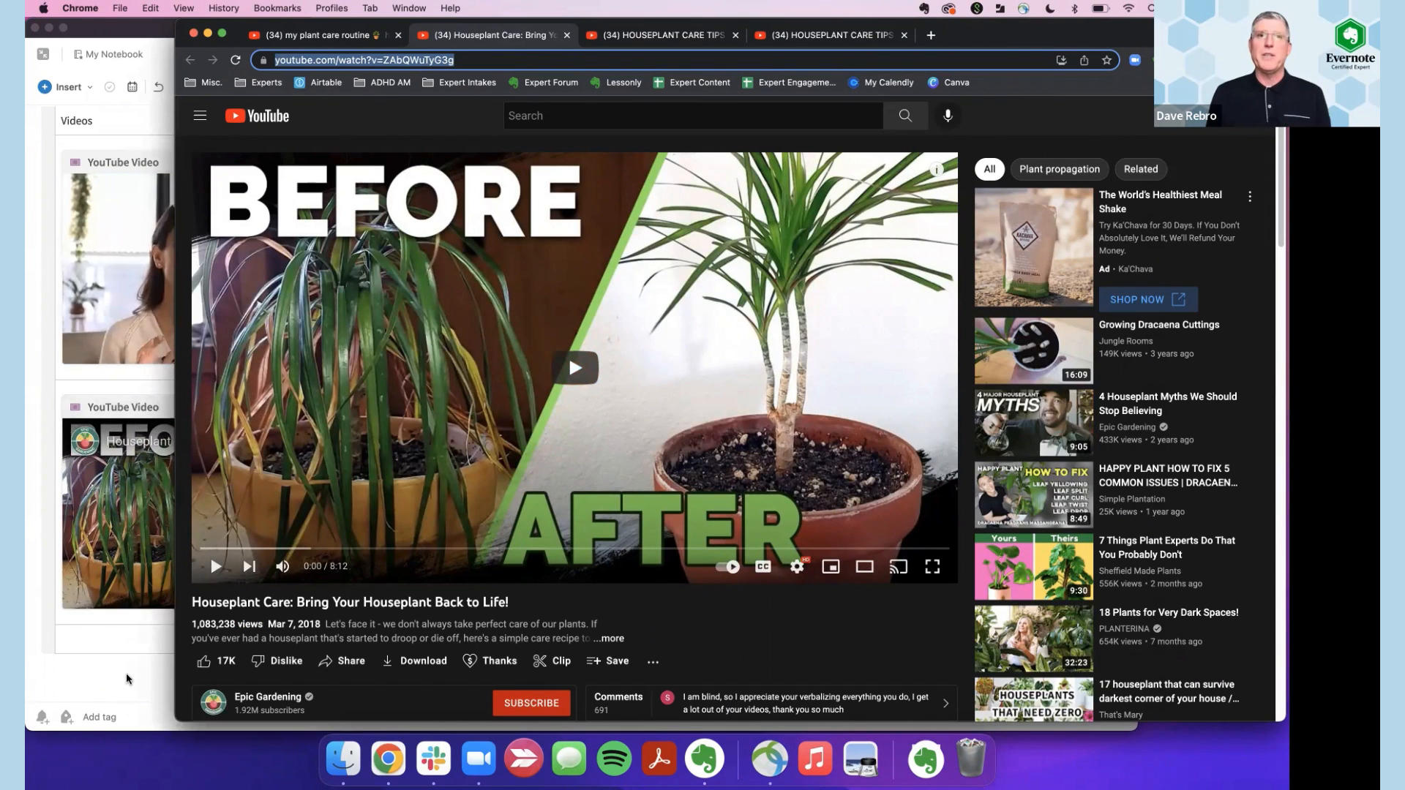
click(287, 35)
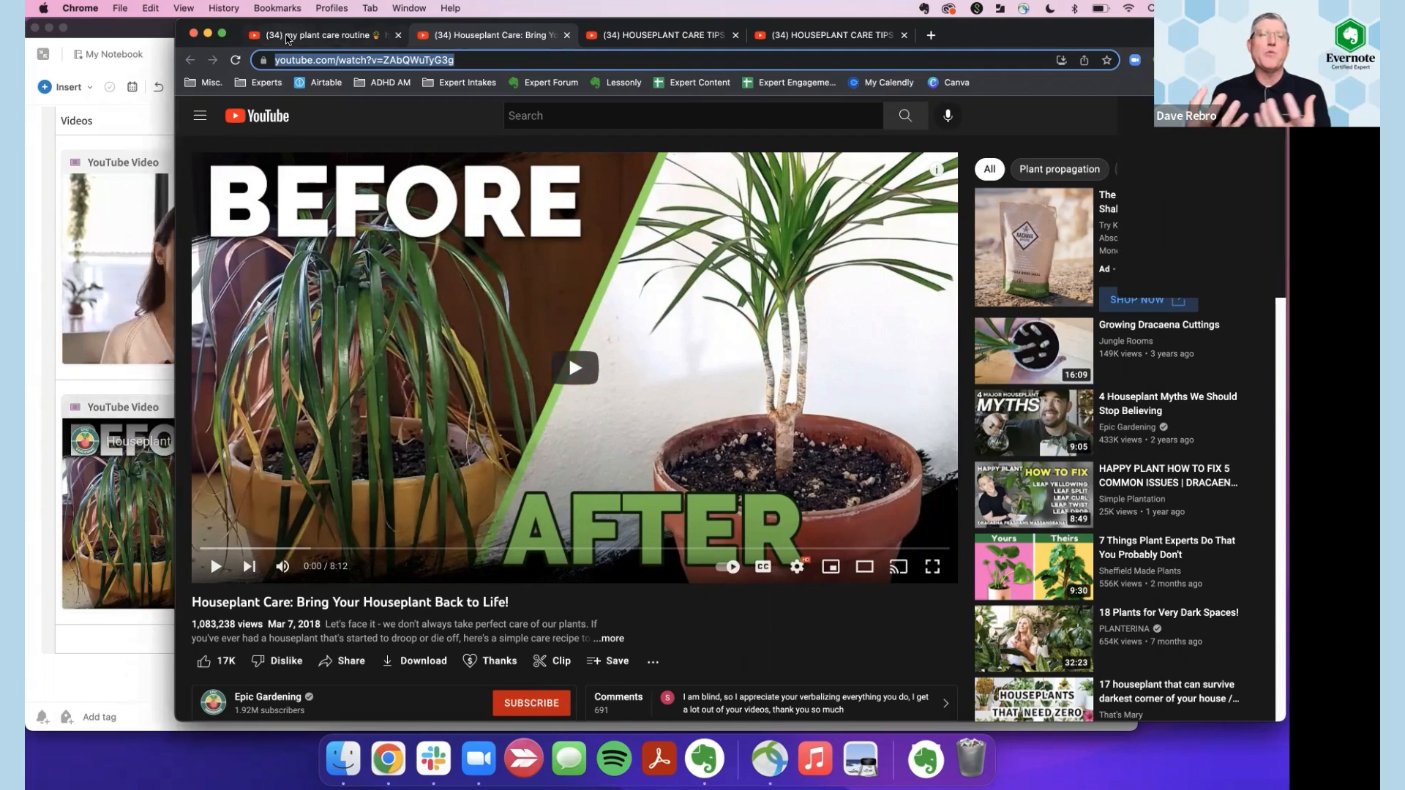
click(472, 60)
key(super+c)
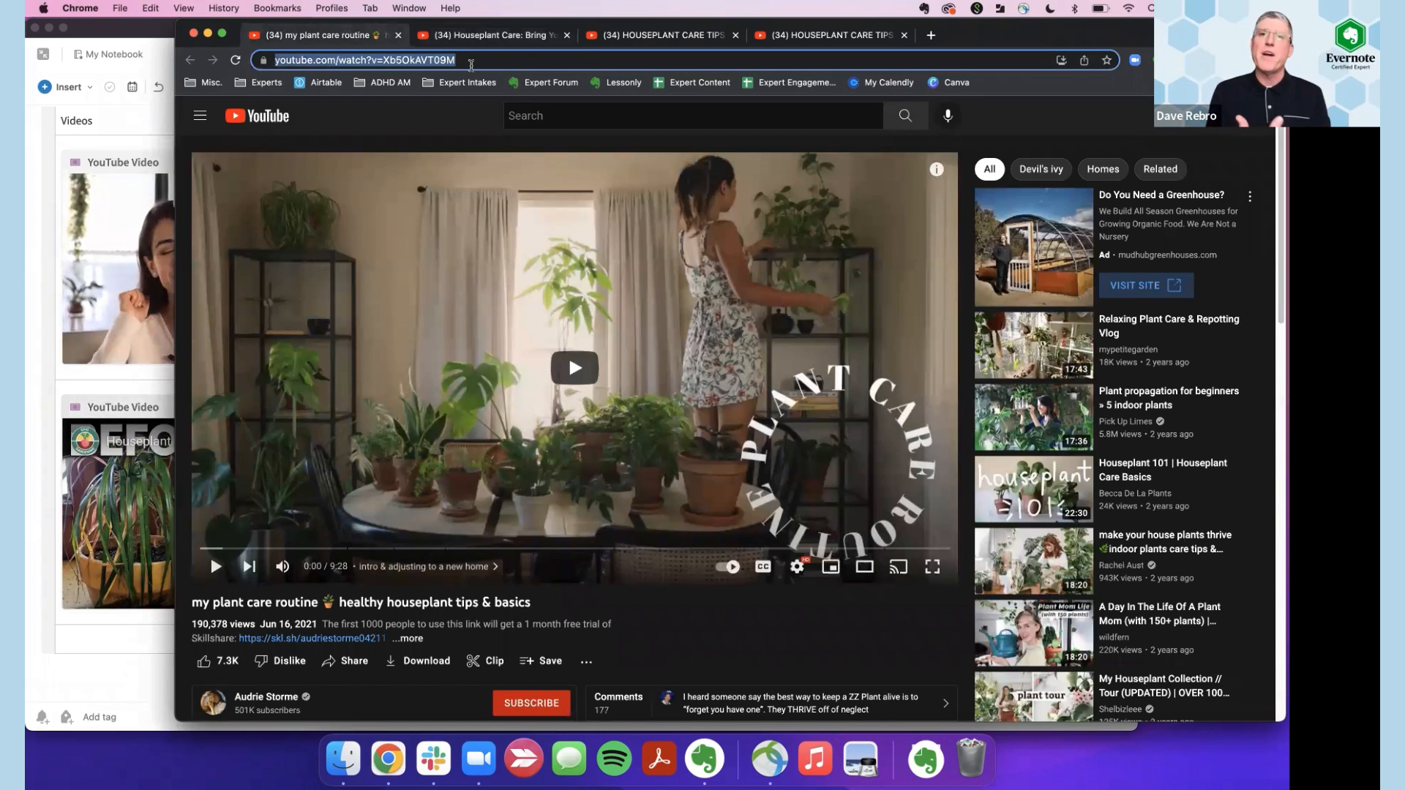
click(148, 643)
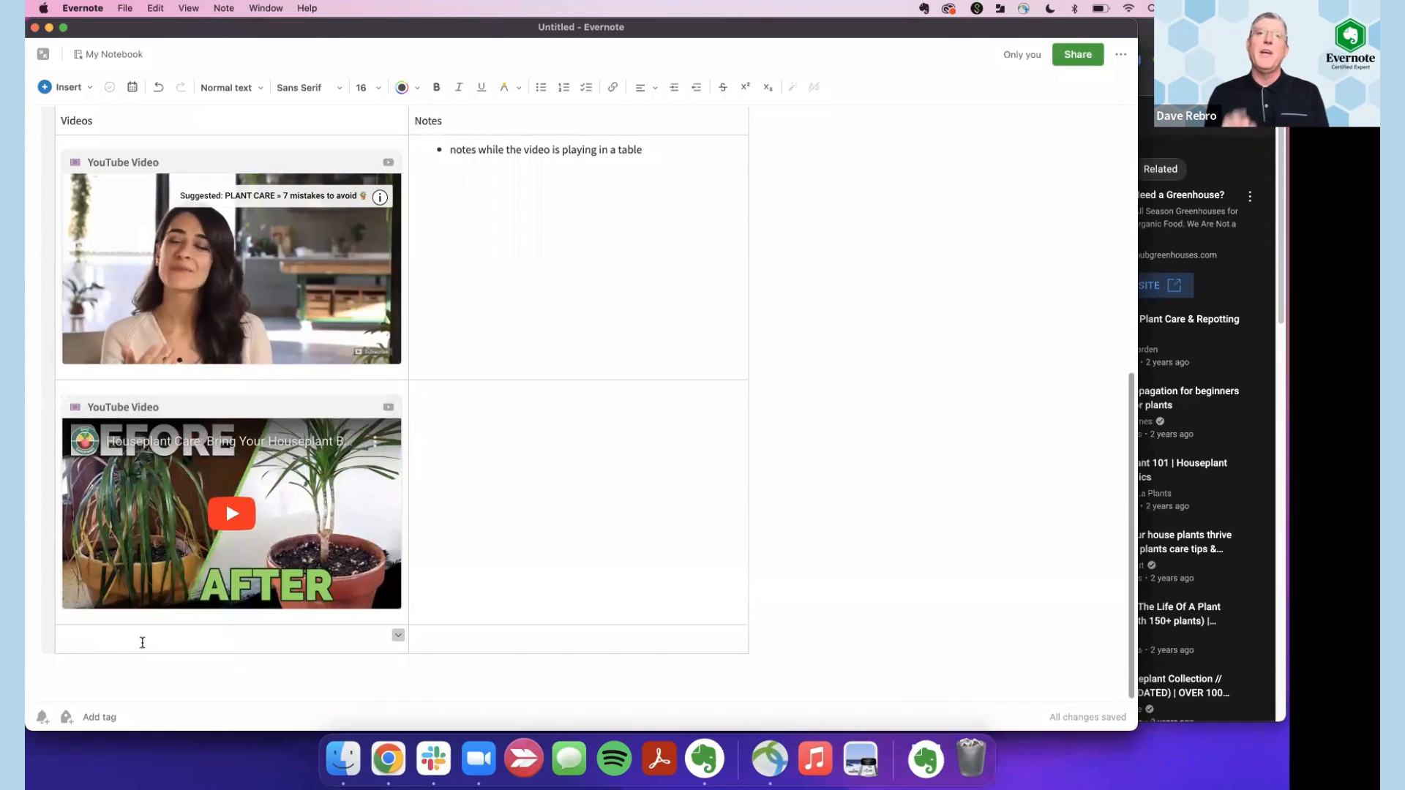
key(super+v)
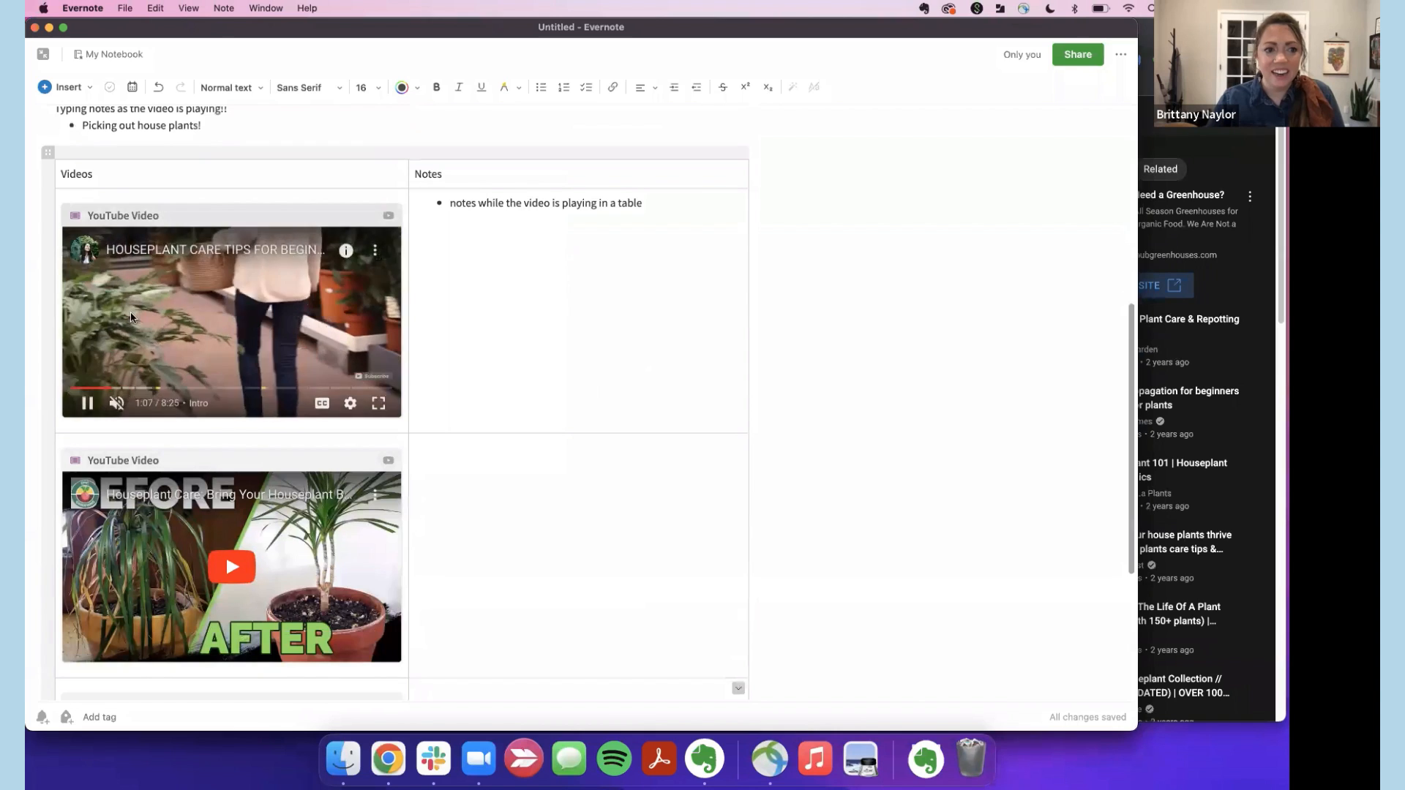
Give the table's header row a green cell background and make its headings bold.
click(55, 179)
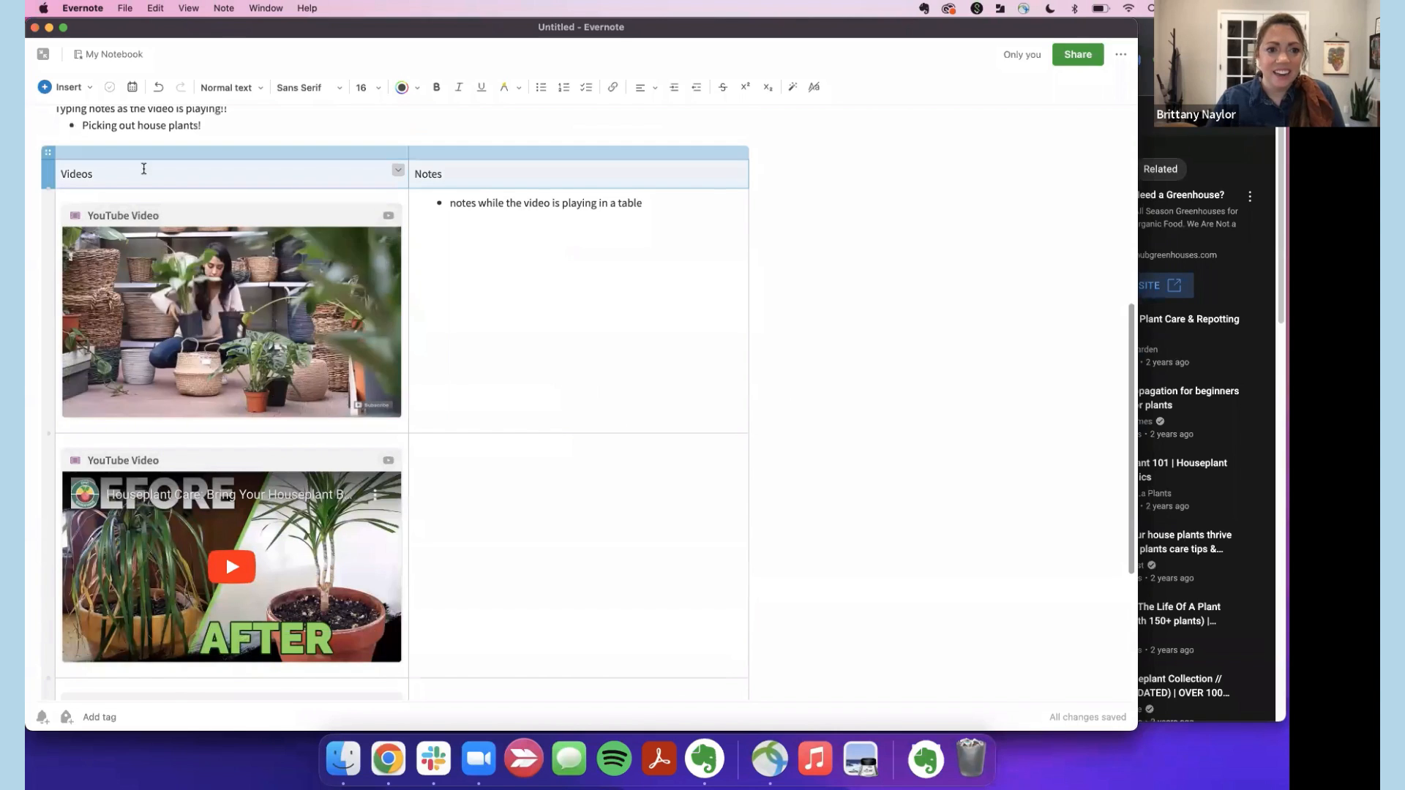
click(398, 170)
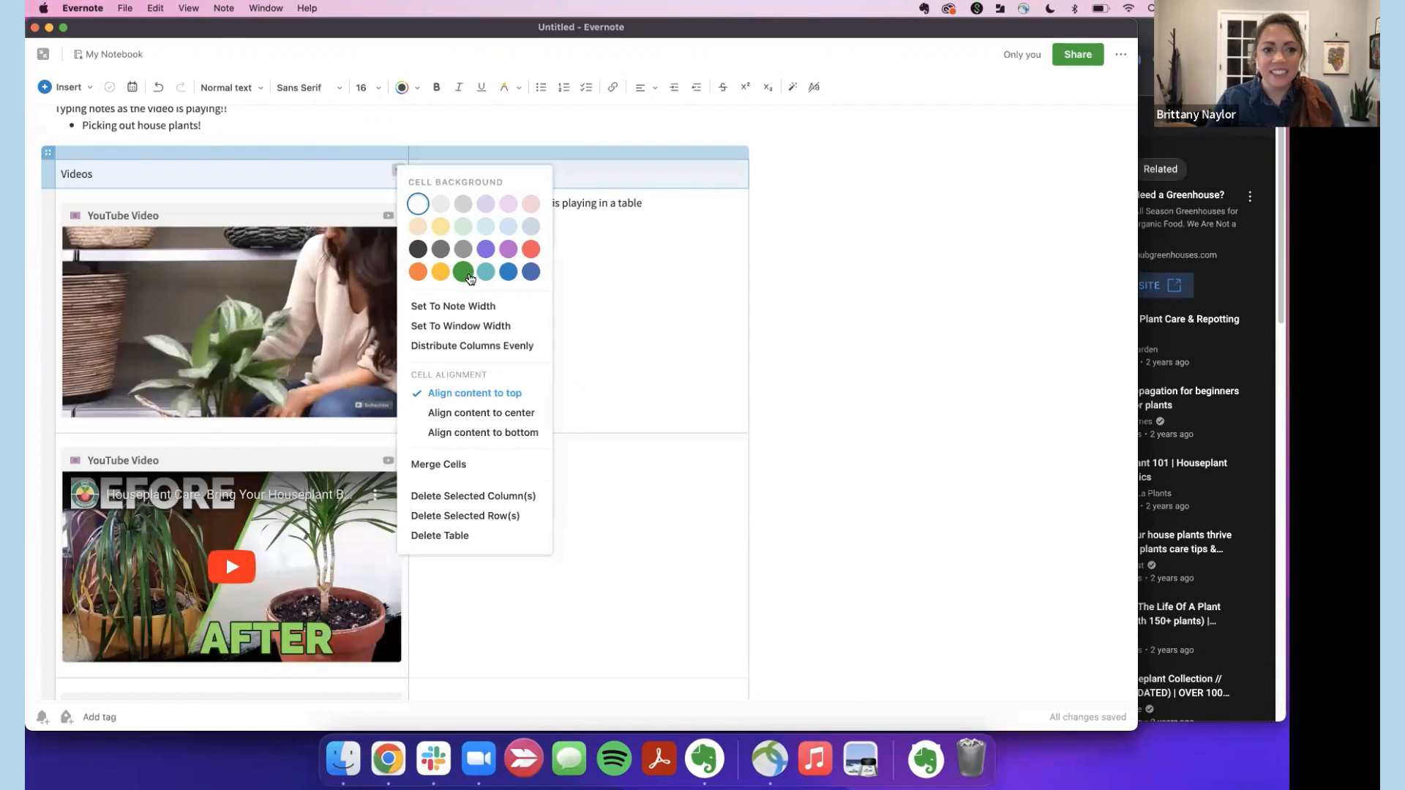
click(466, 274)
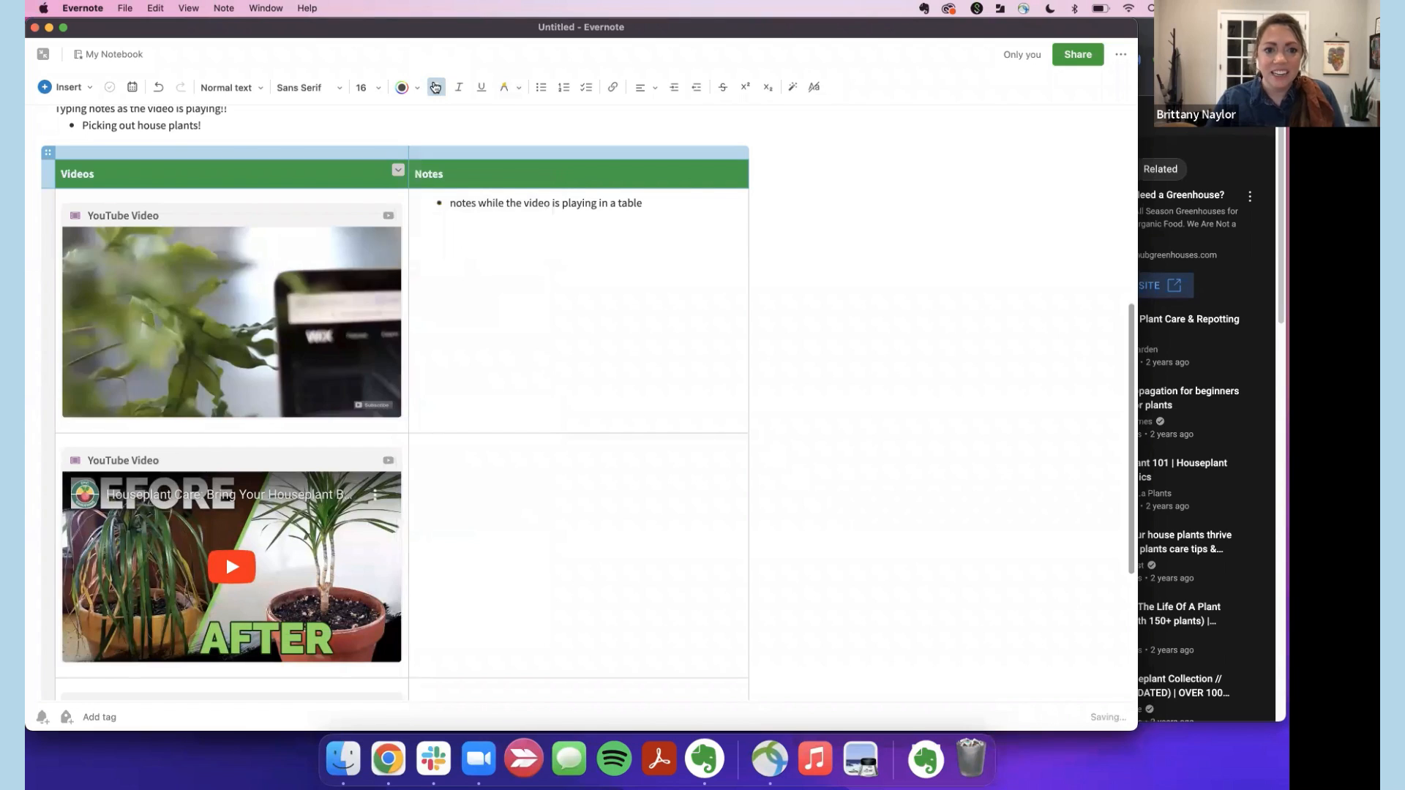
click(558, 278)
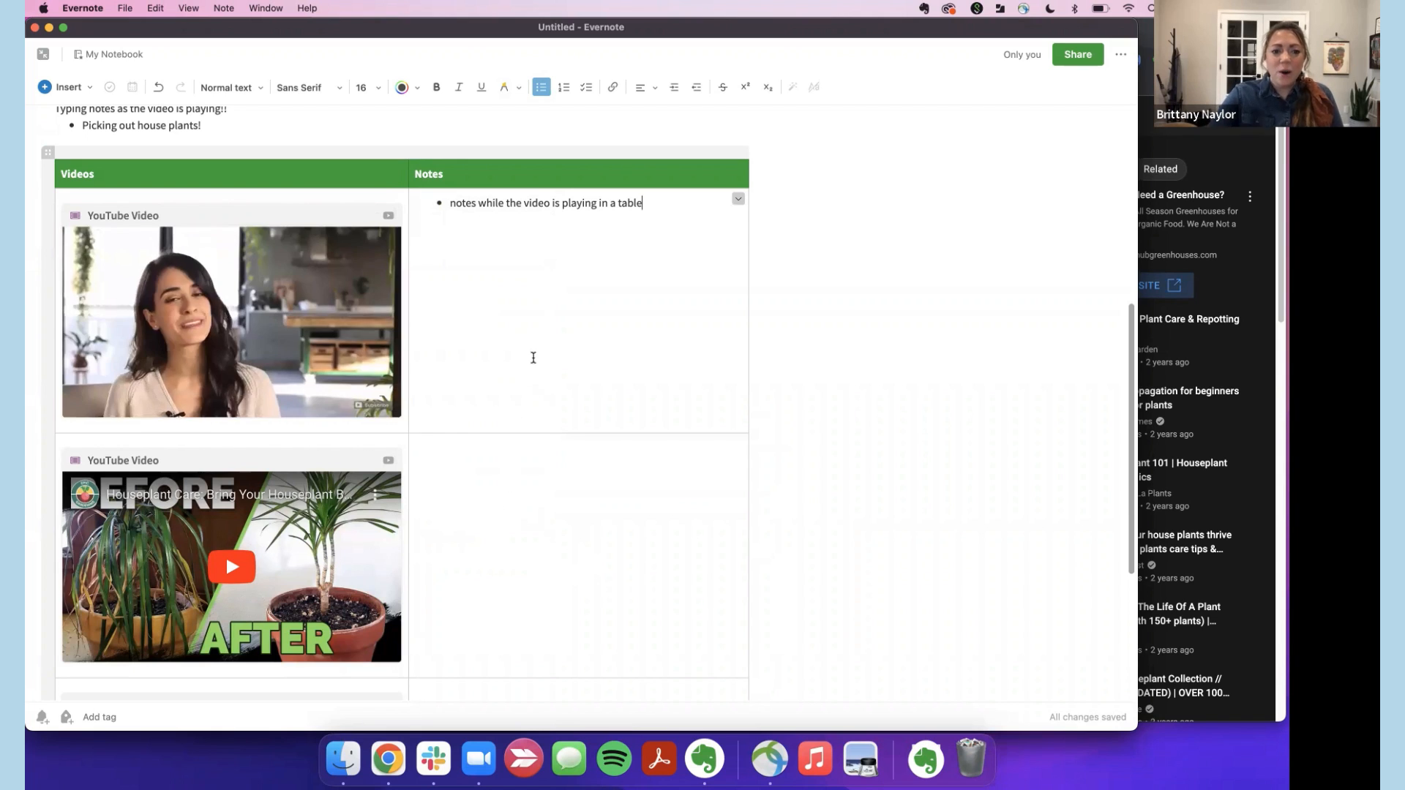
Show the first video in the table as a large preview and widen the Videos column to fit it.
scroll(538, 380, down, 5)
scroll(454, 411, up, 6)
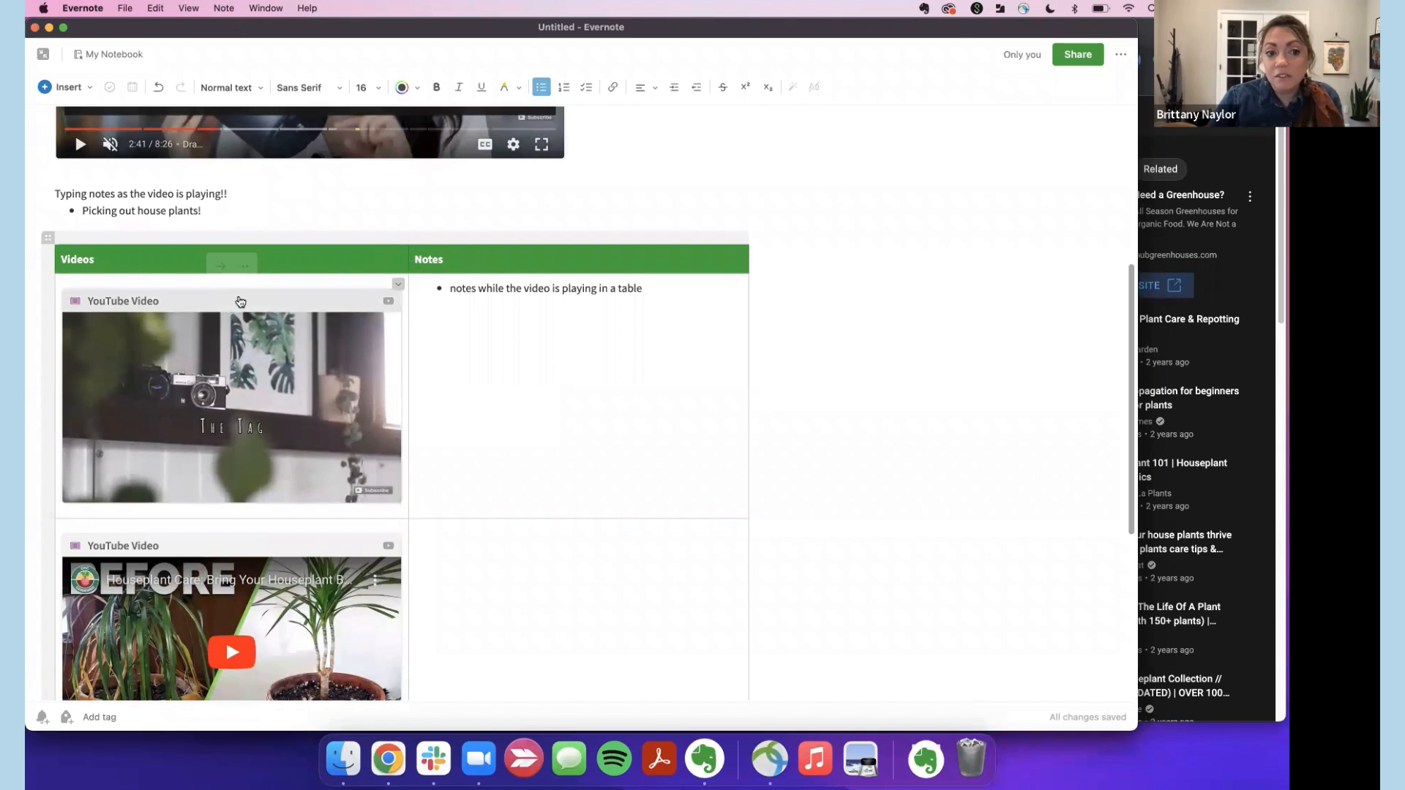
click(240, 301)
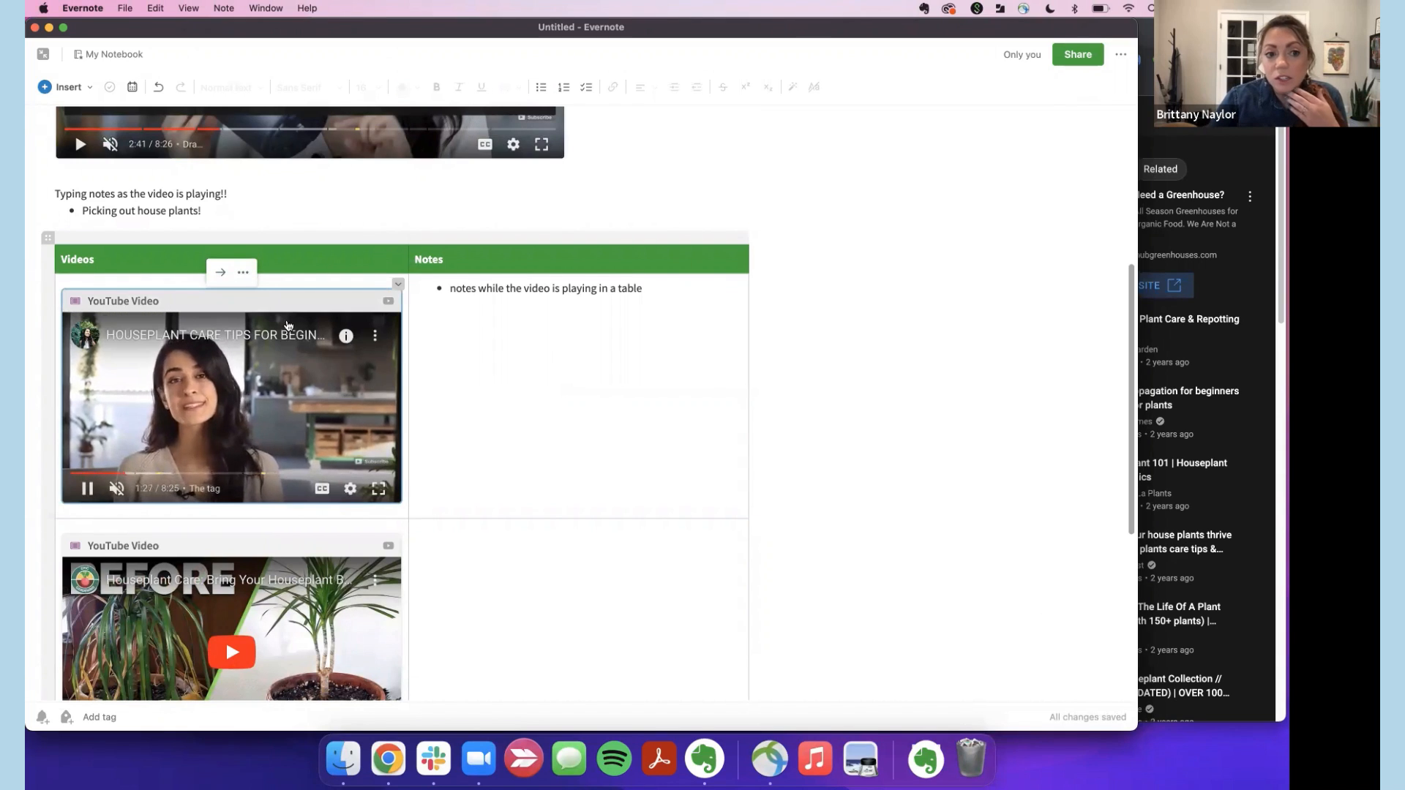
click(243, 272)
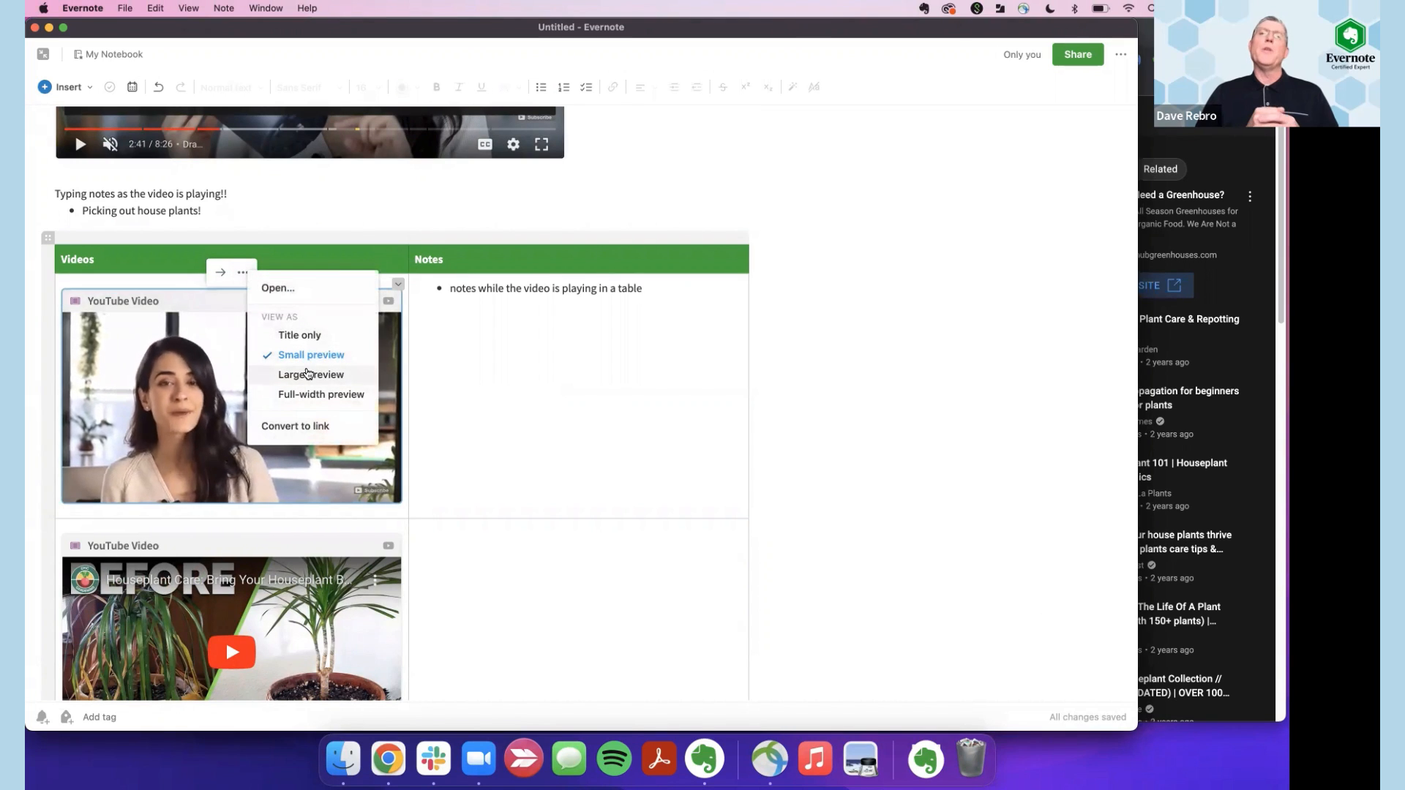
click(308, 375)
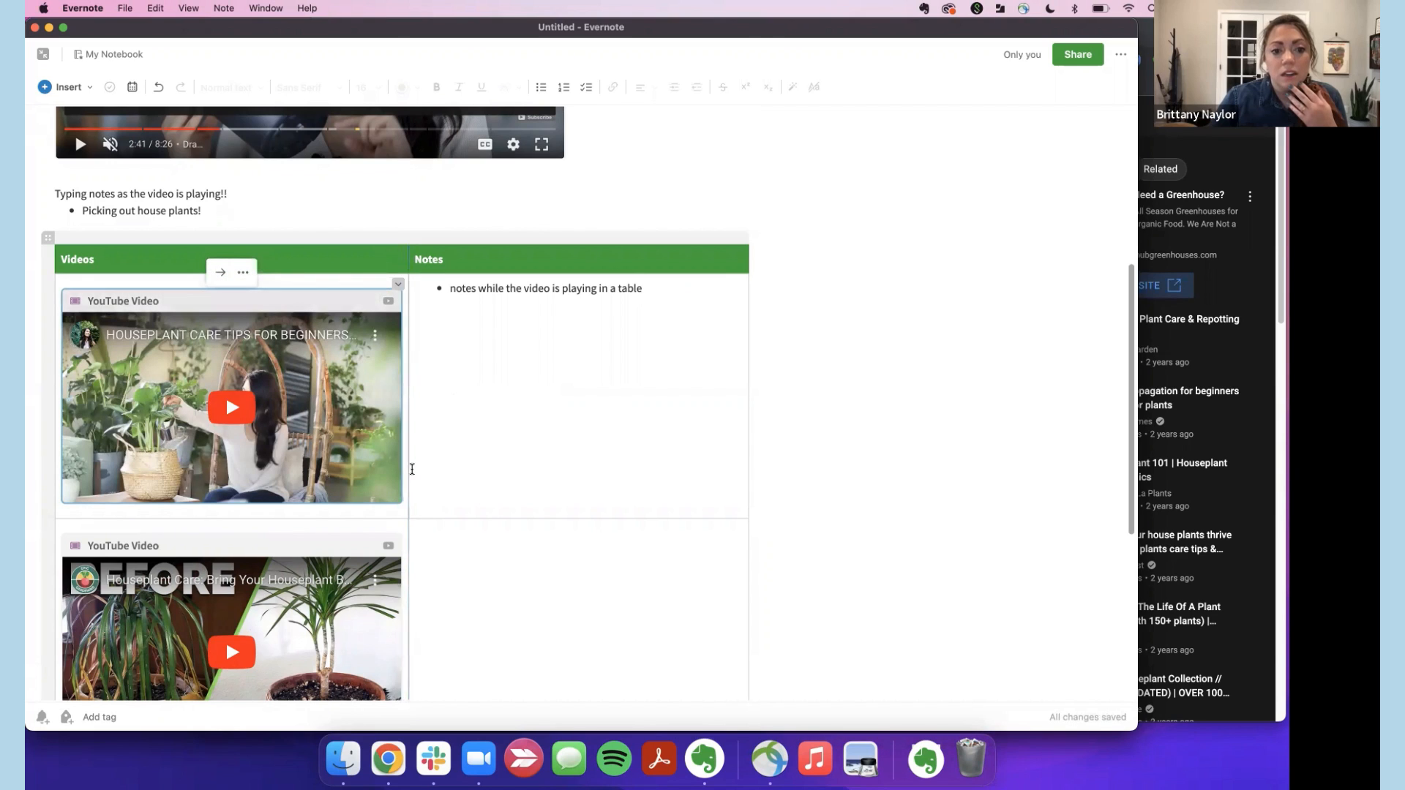
drag(409, 468, 591, 493)
Show the second and third videos in the table as large previews.
scroll(542, 470, down, 8)
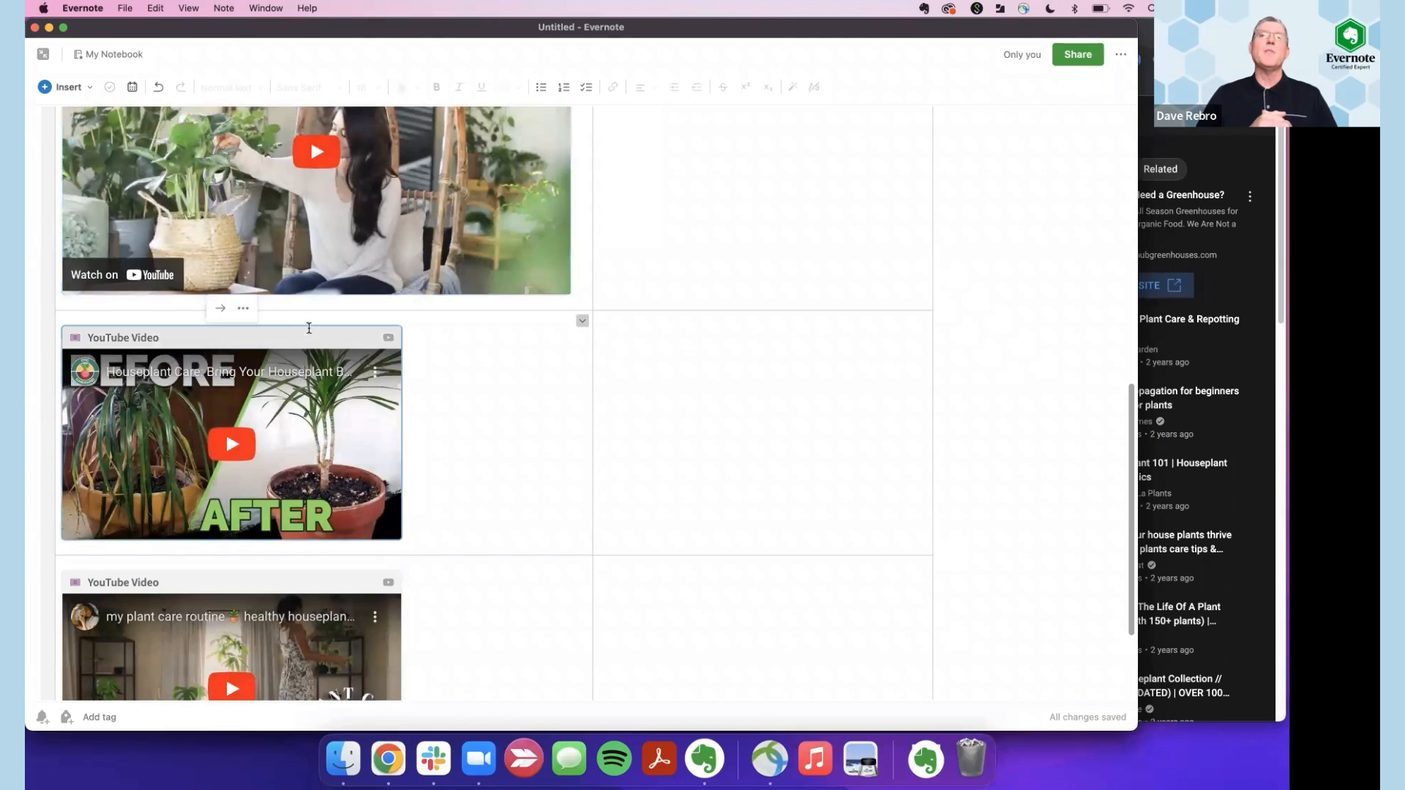
click(243, 310)
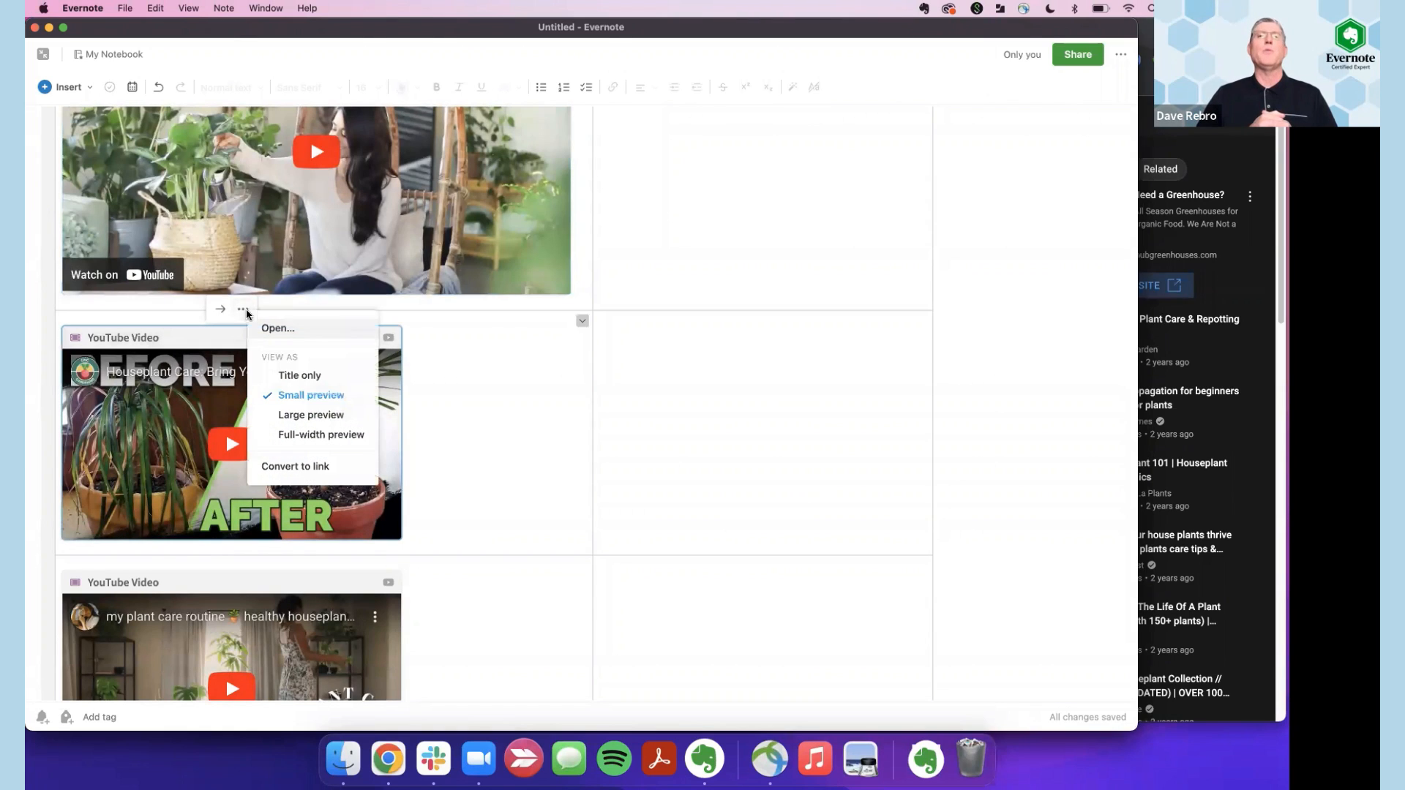
click(329, 415)
scroll(528, 470, down, 6)
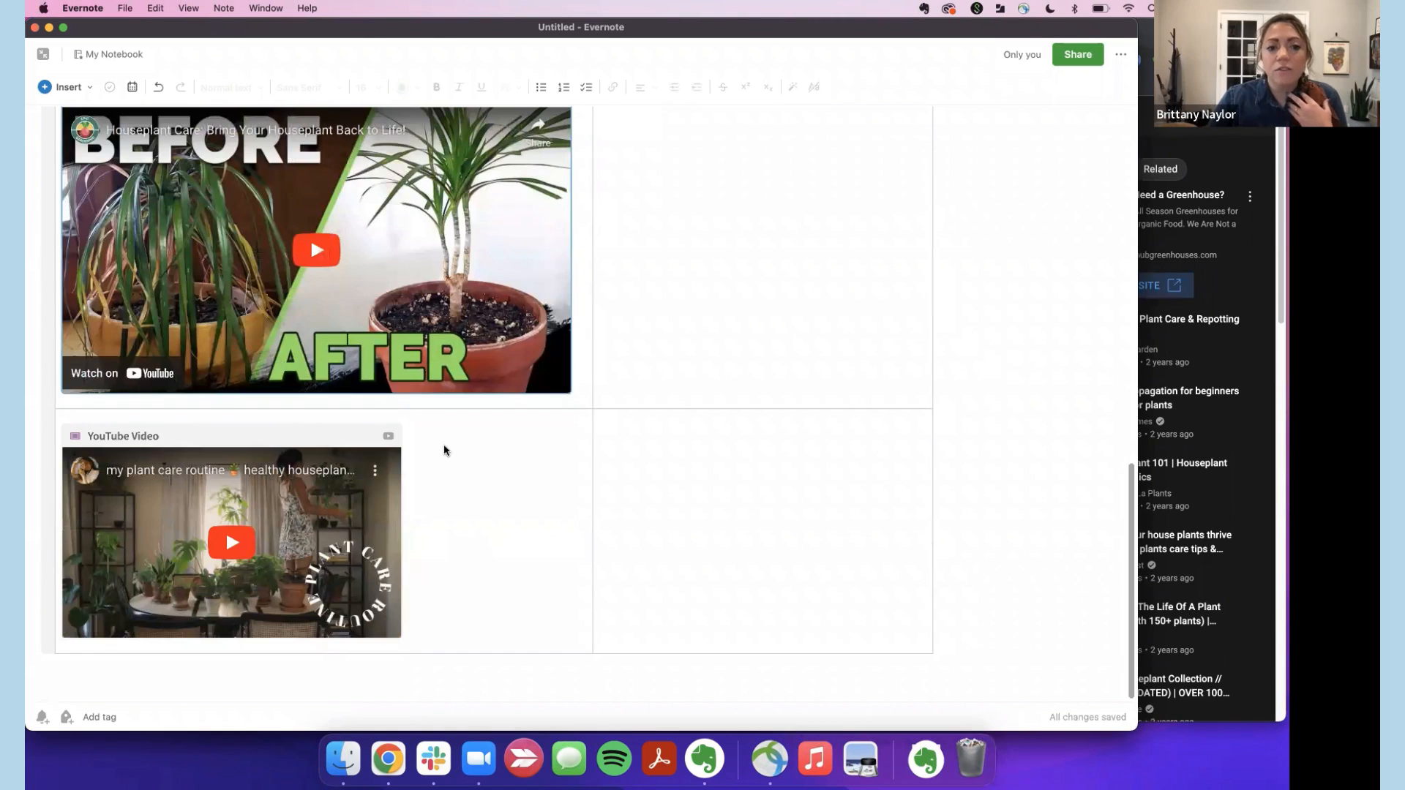
mouse_move(345, 439)
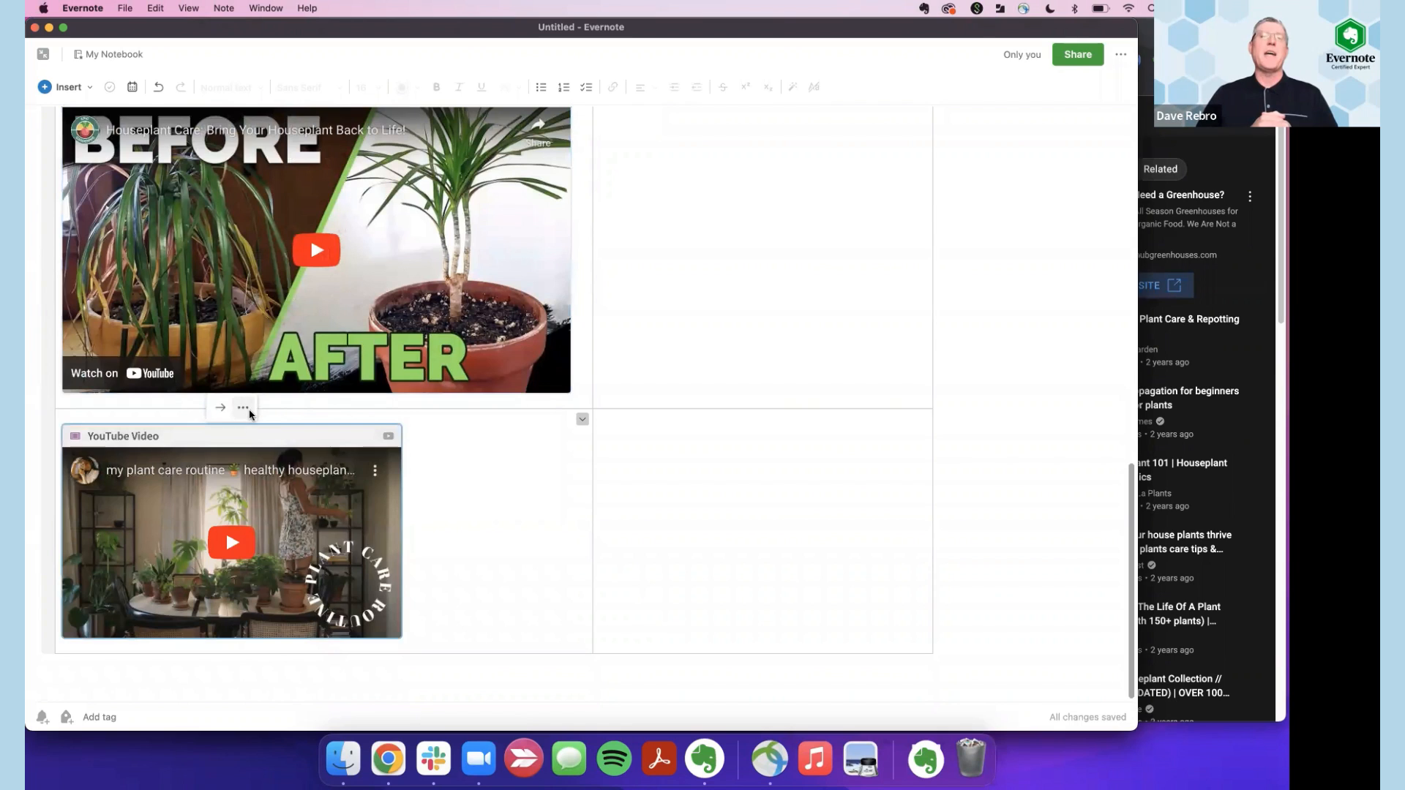
click(245, 408)
click(313, 514)
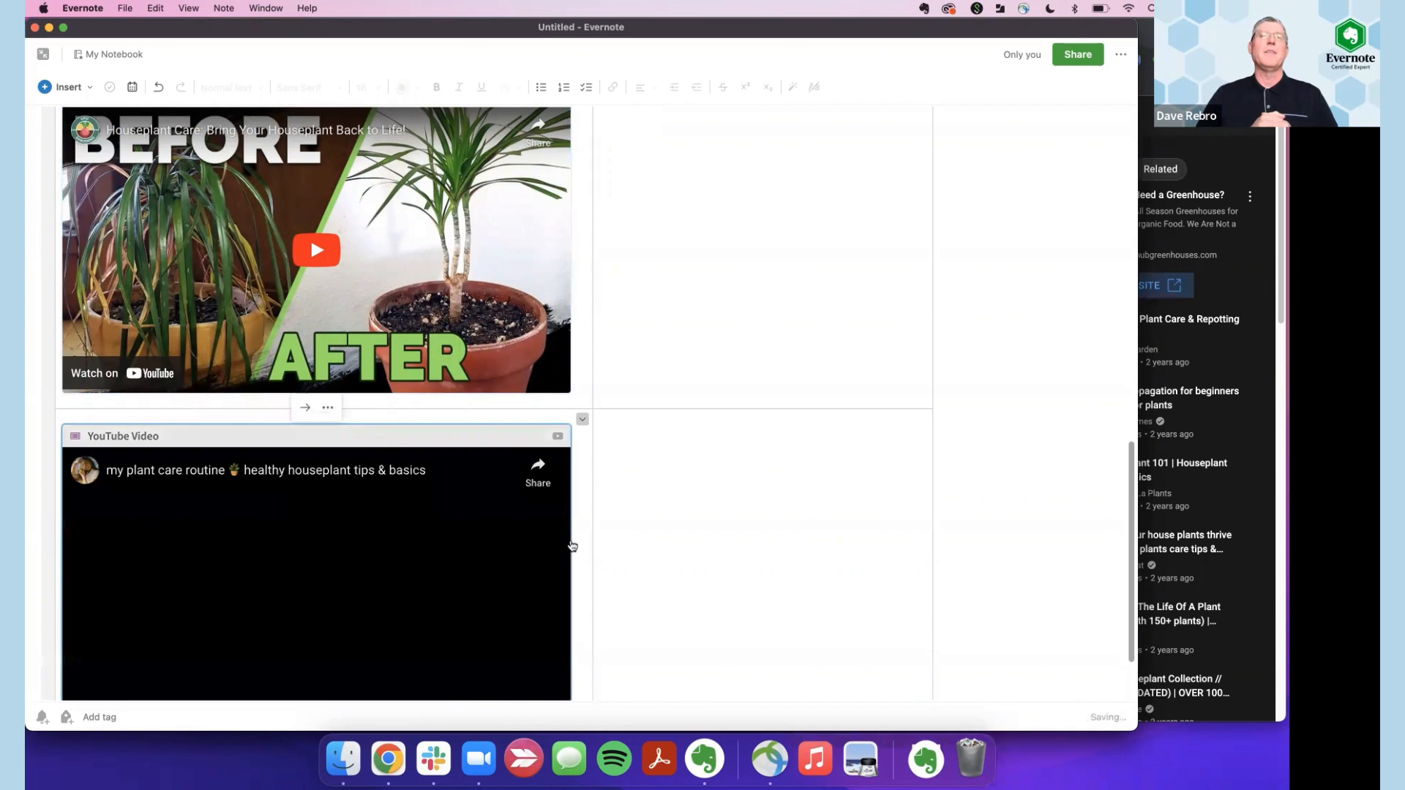
scroll(677, 534, down, 2)
Play the first and second videos in the table at the same time.
scroll(675, 528, up, 15)
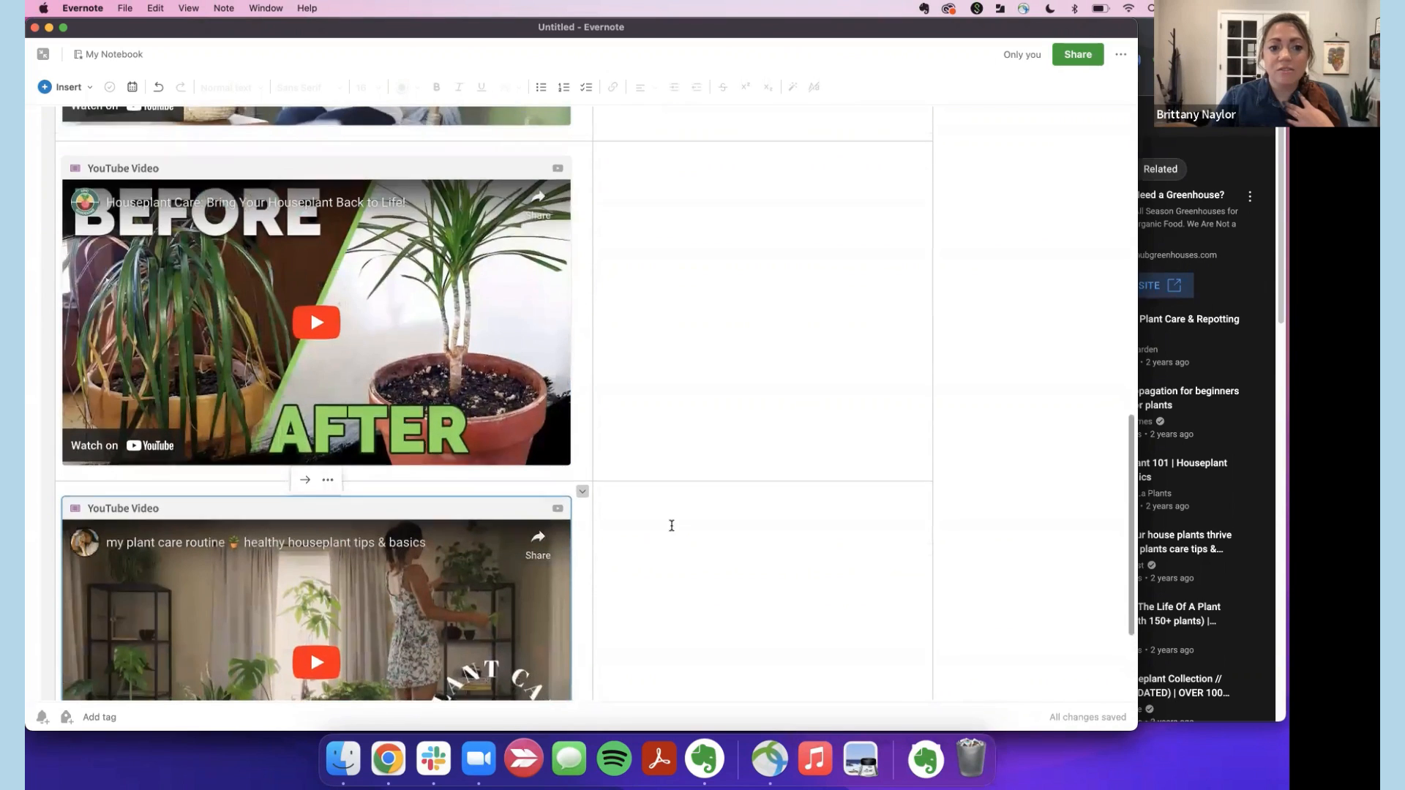
scroll(672, 526, up, 1)
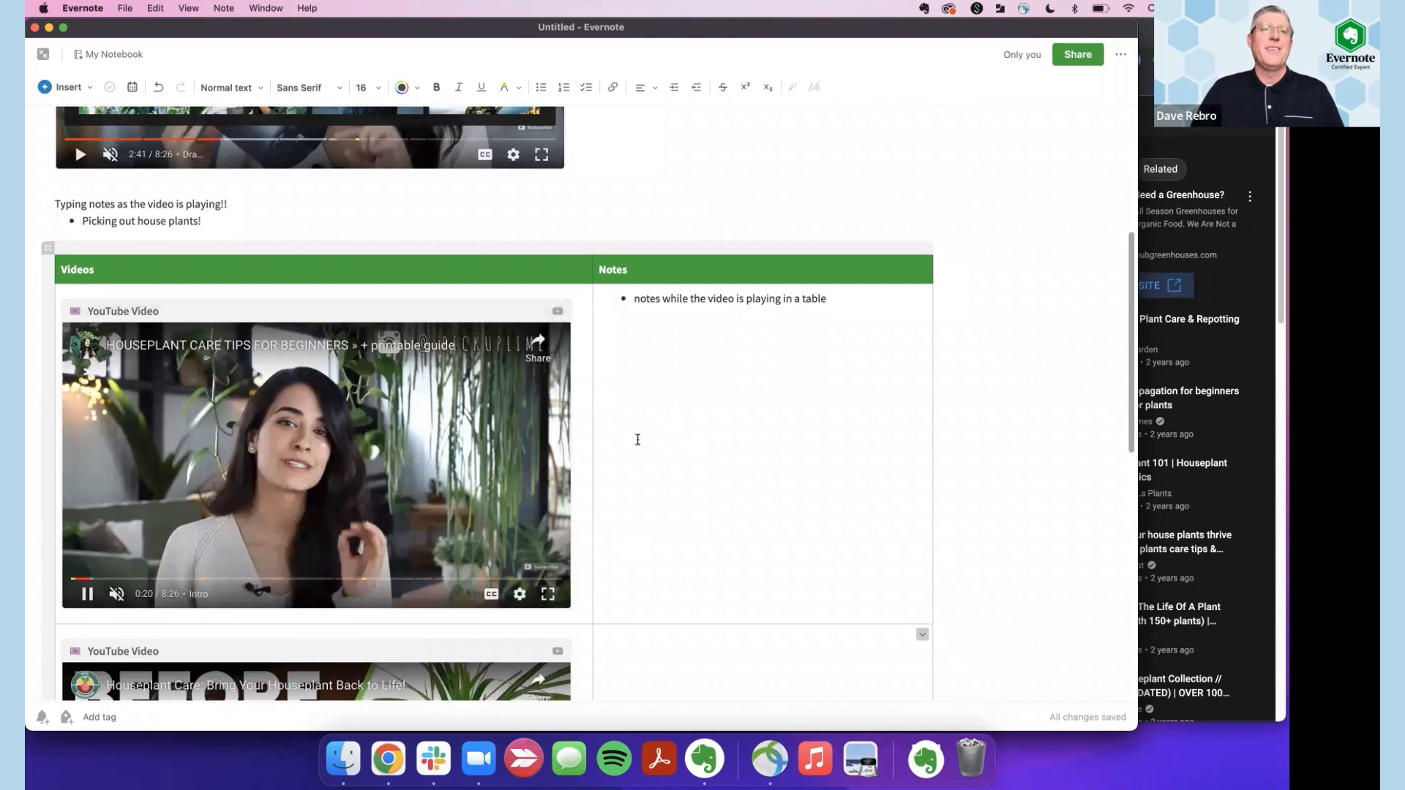
scroll(630, 432, down, 5)
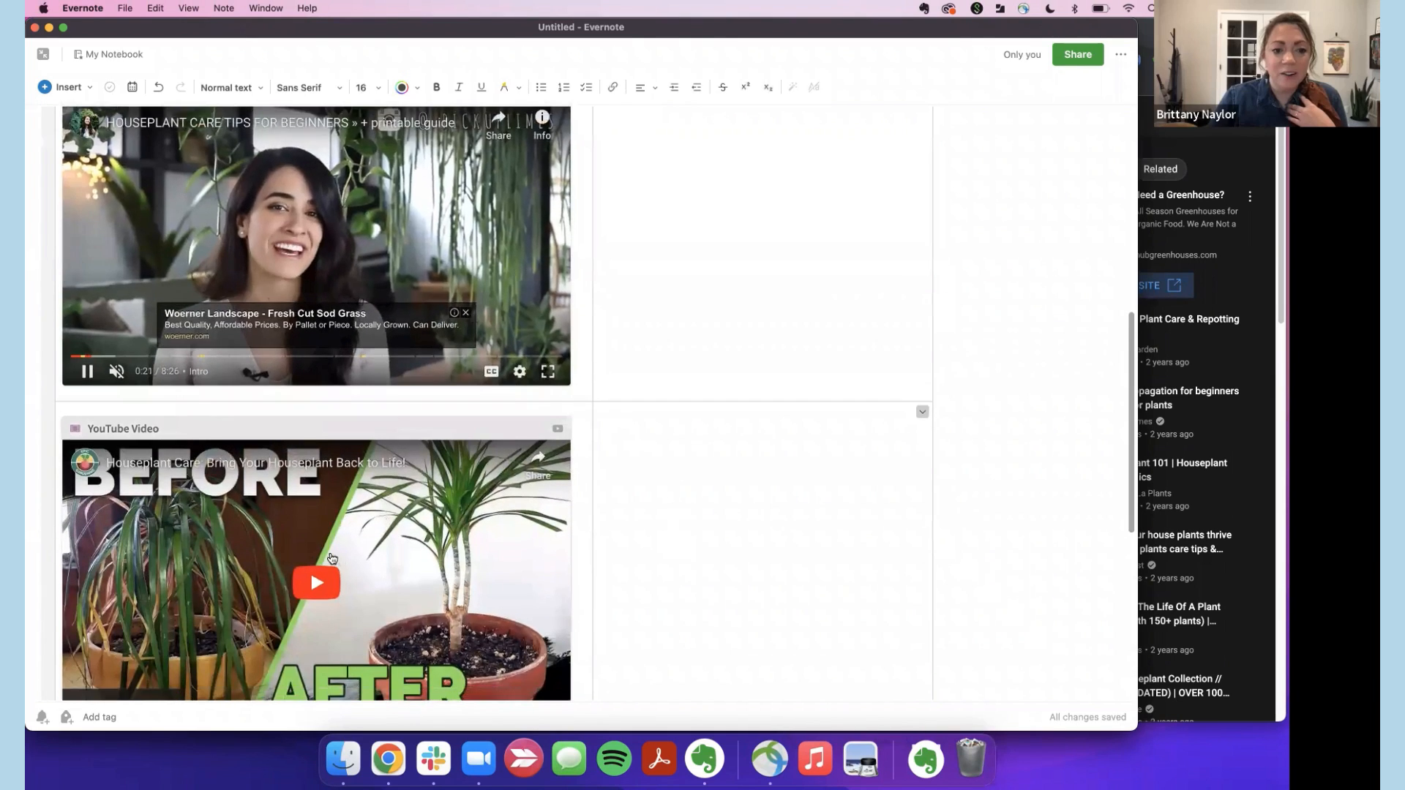
scroll(329, 497, down, 2)
scroll(321, 502, down, 3)
click(317, 406)
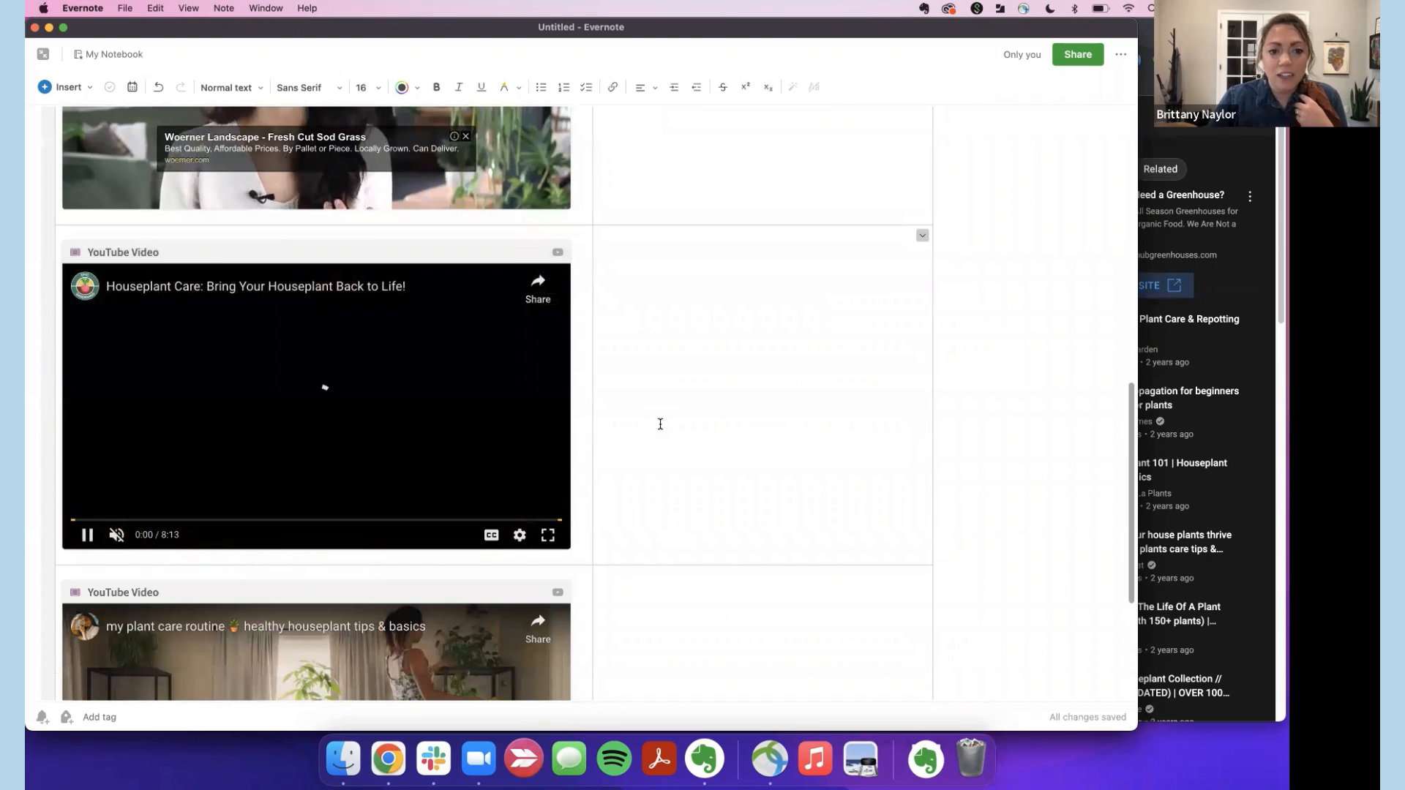
Pause both playing videos in the table, starting with "Houseplant Care: Bring Your Houseplant Back to Life!".
scroll(629, 469, up, 5)
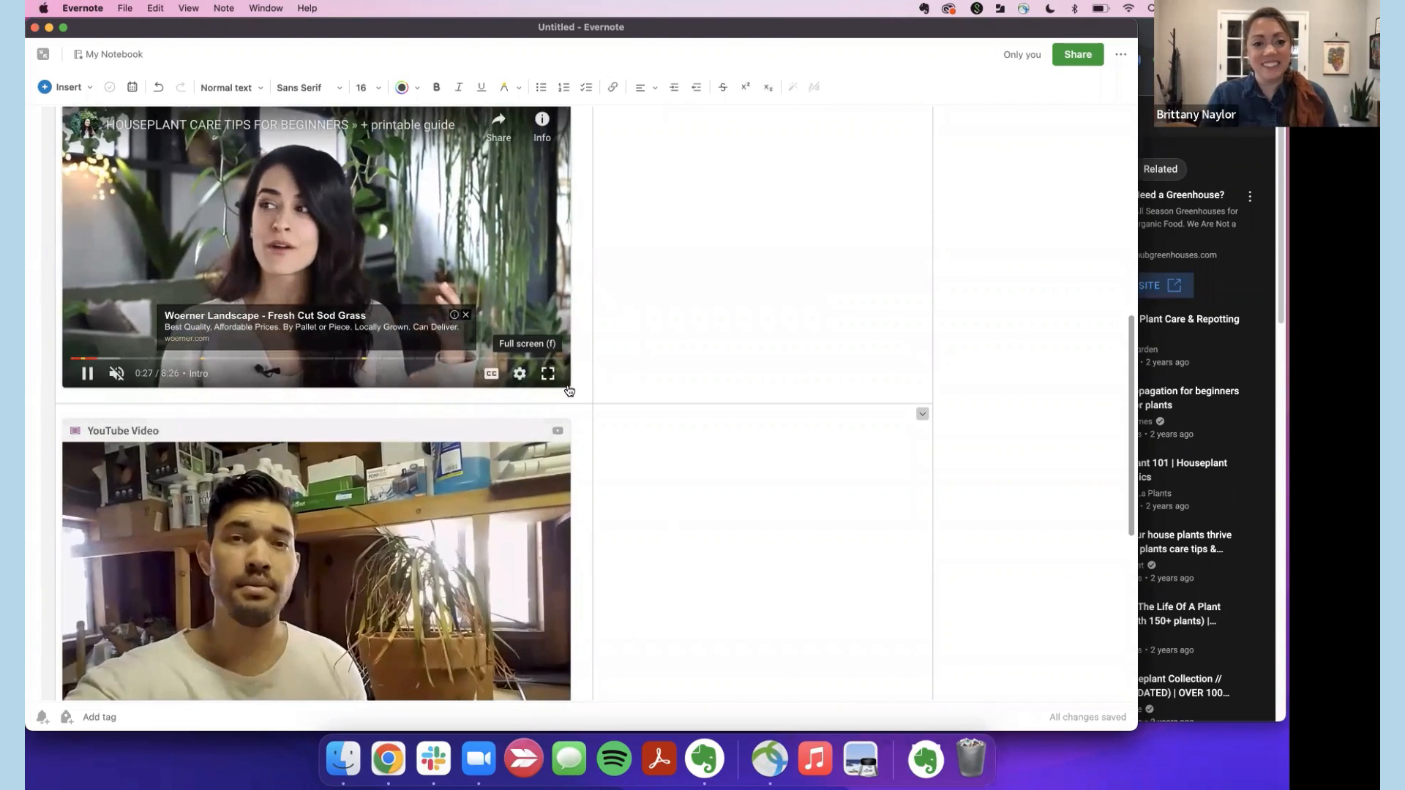
scroll(347, 512, down, 2)
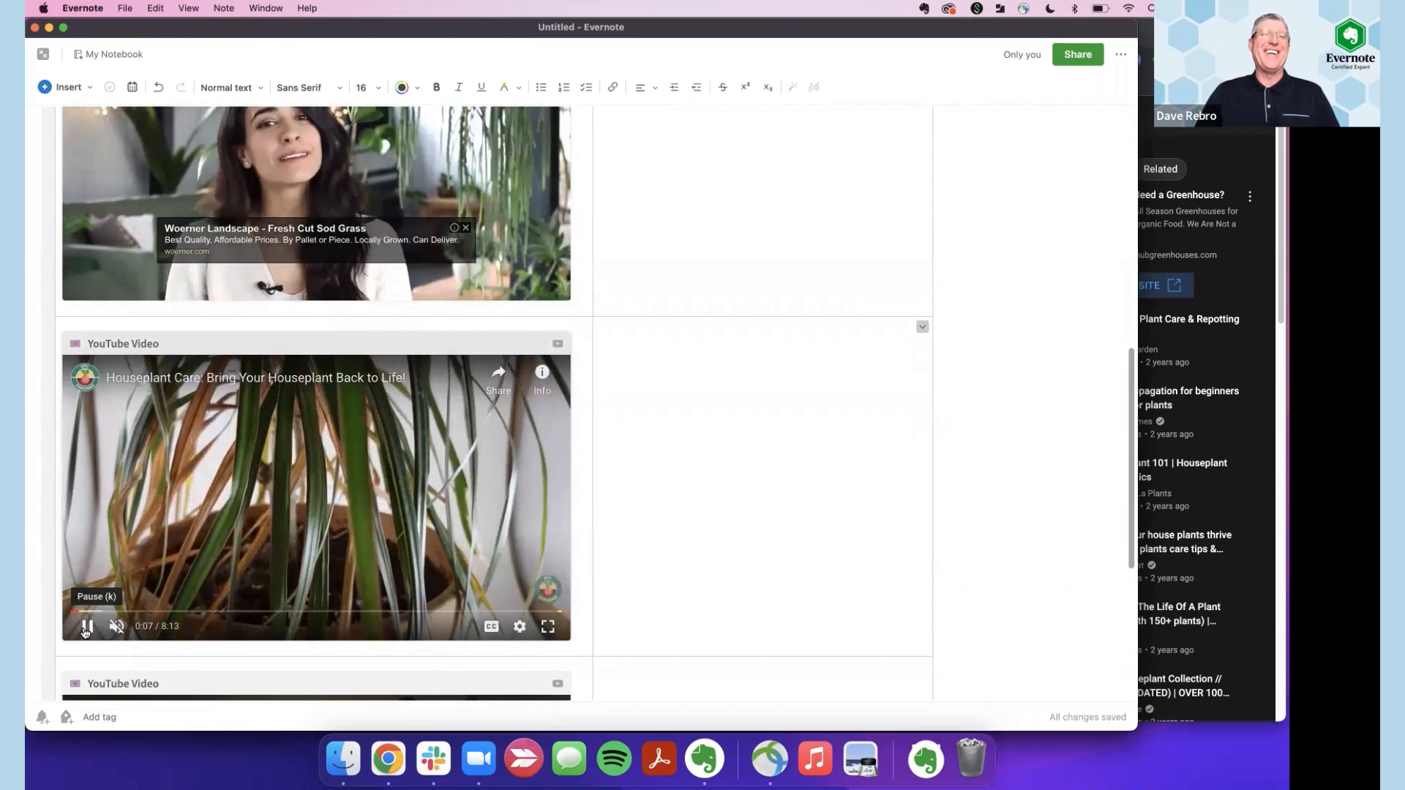
click(87, 627)
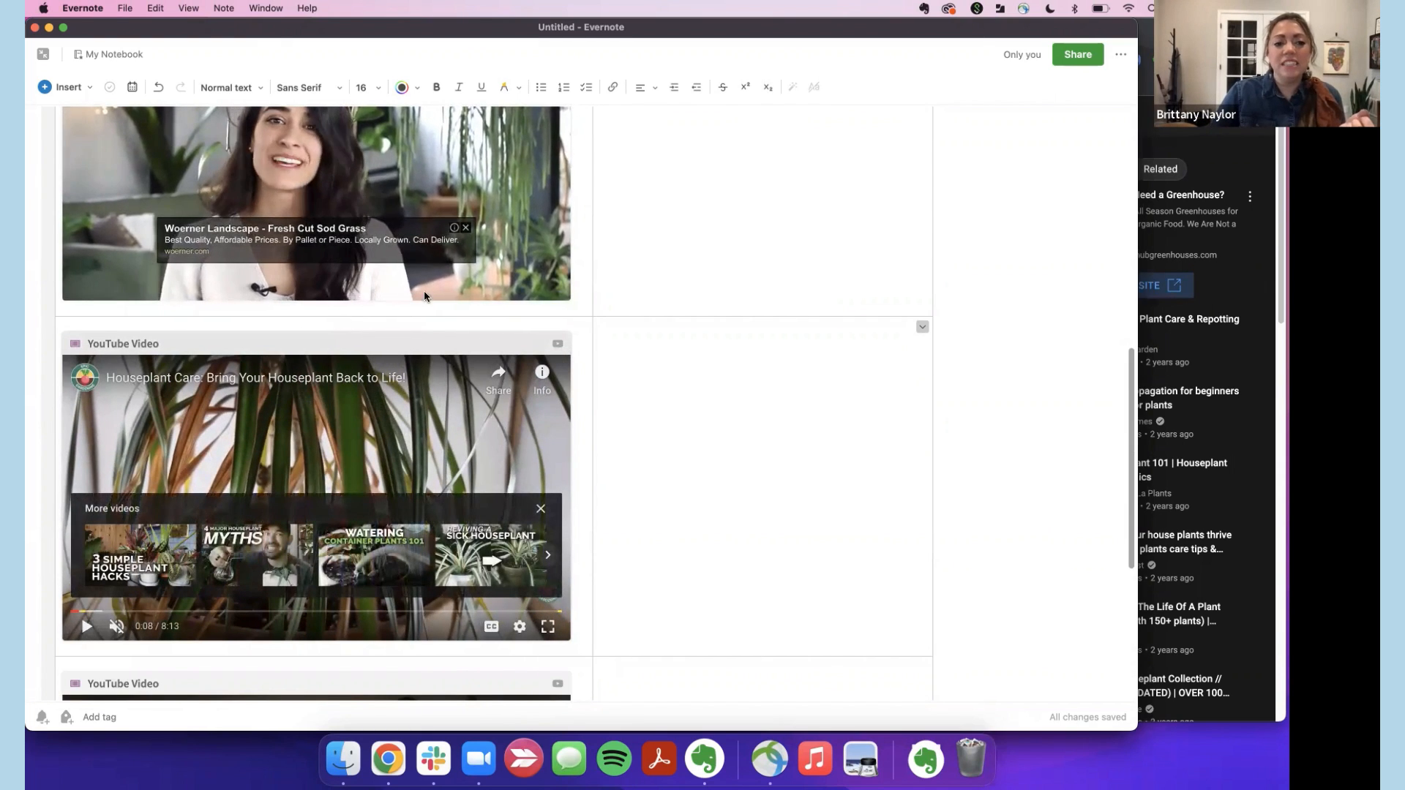
scroll(358, 366, up, 5)
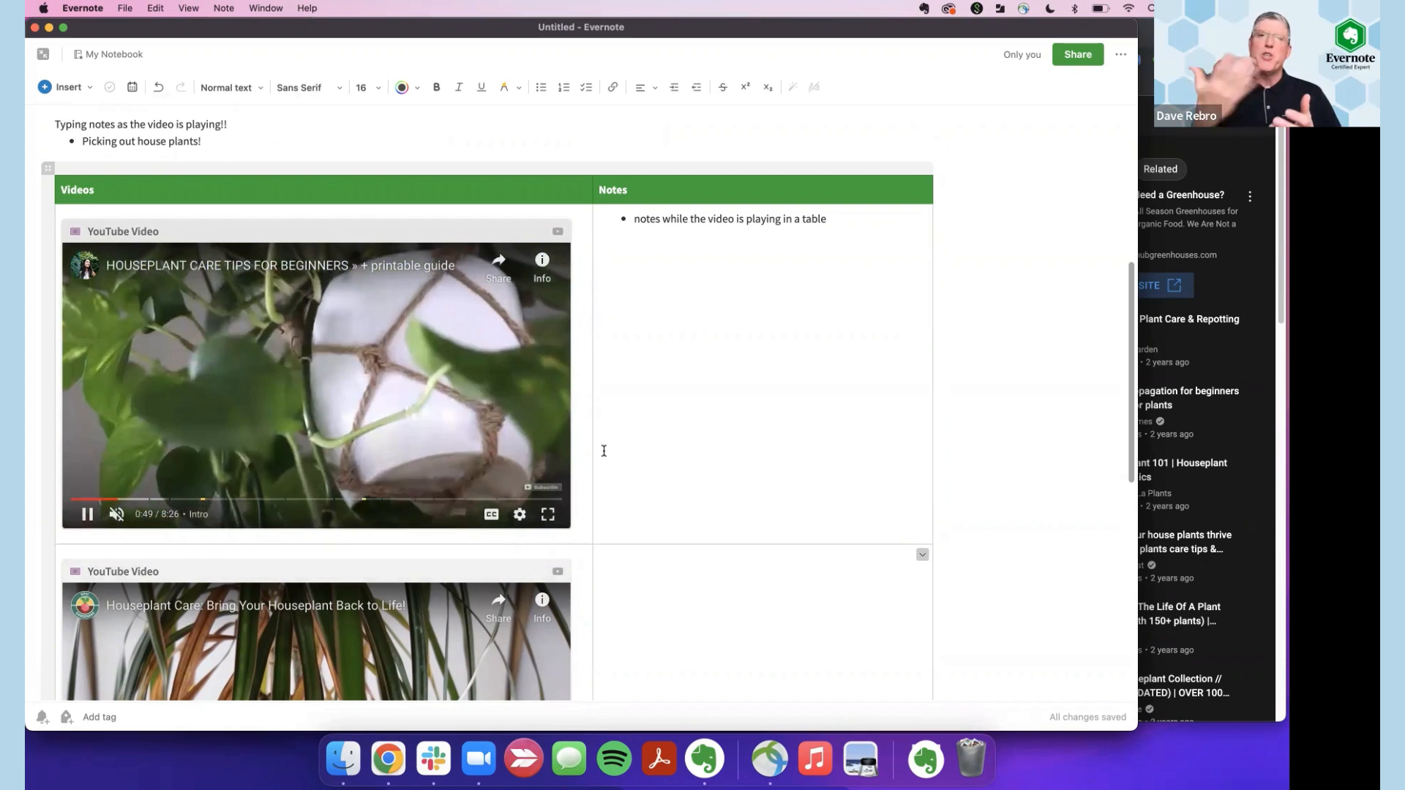
click(603, 451)
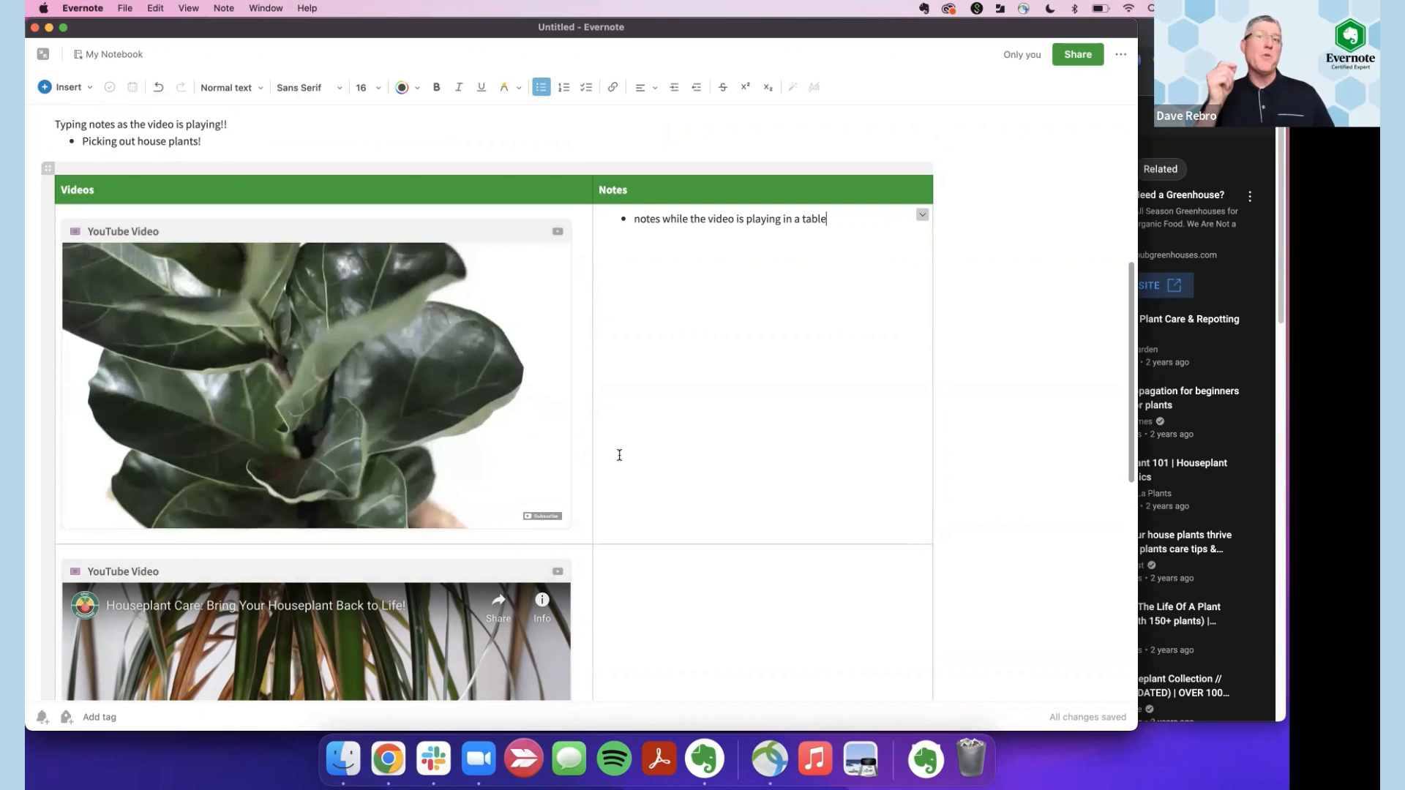
click(526, 431)
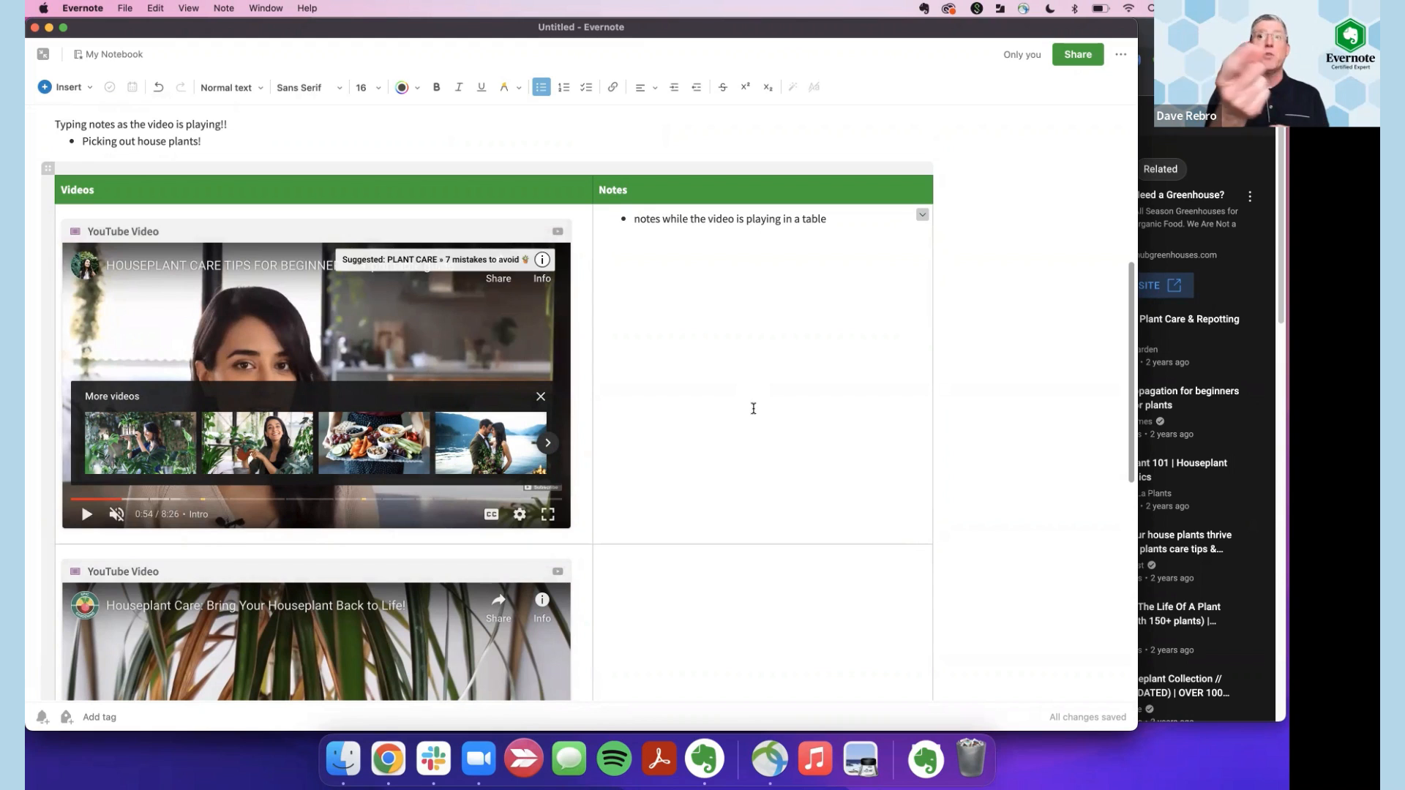
click(753, 408)
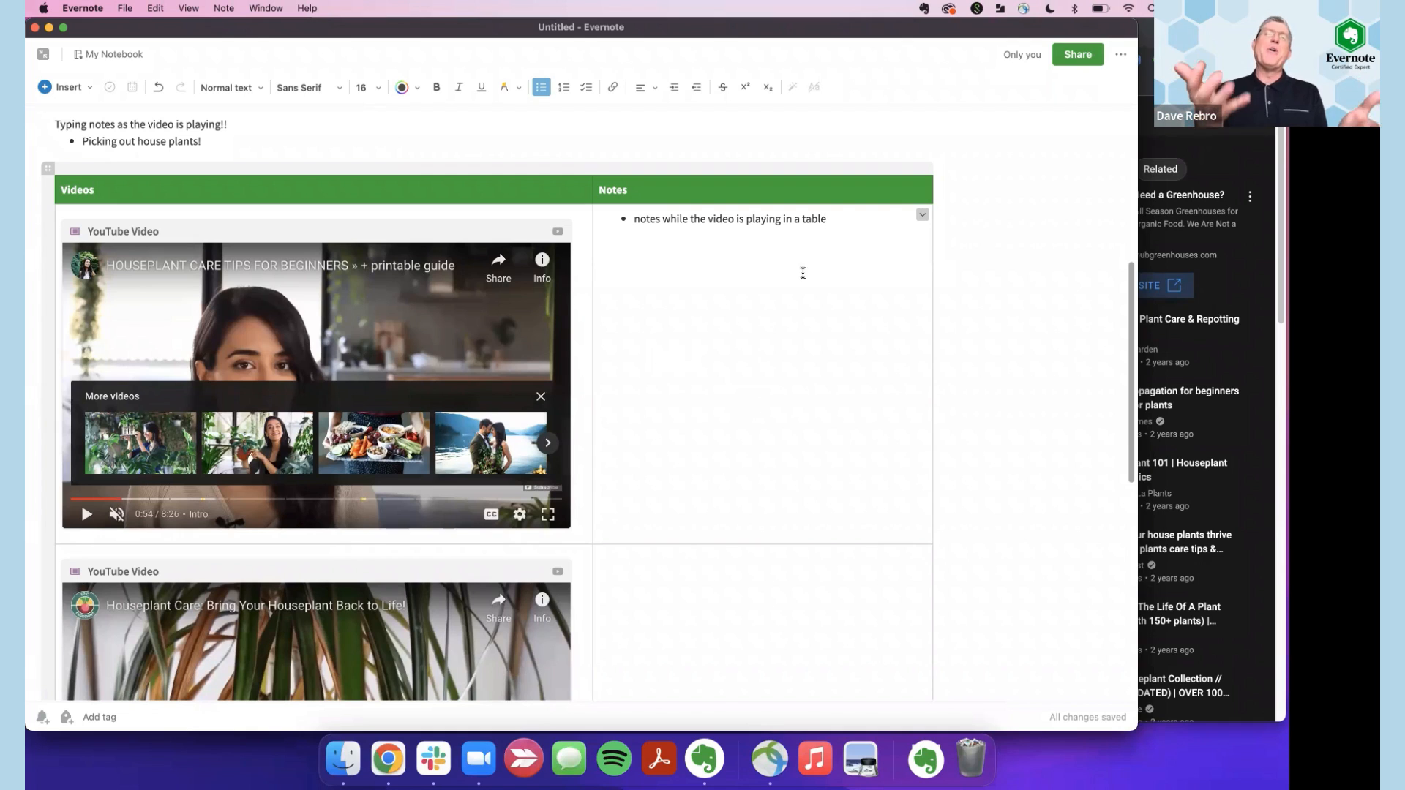
scroll(735, 362, up, 4)
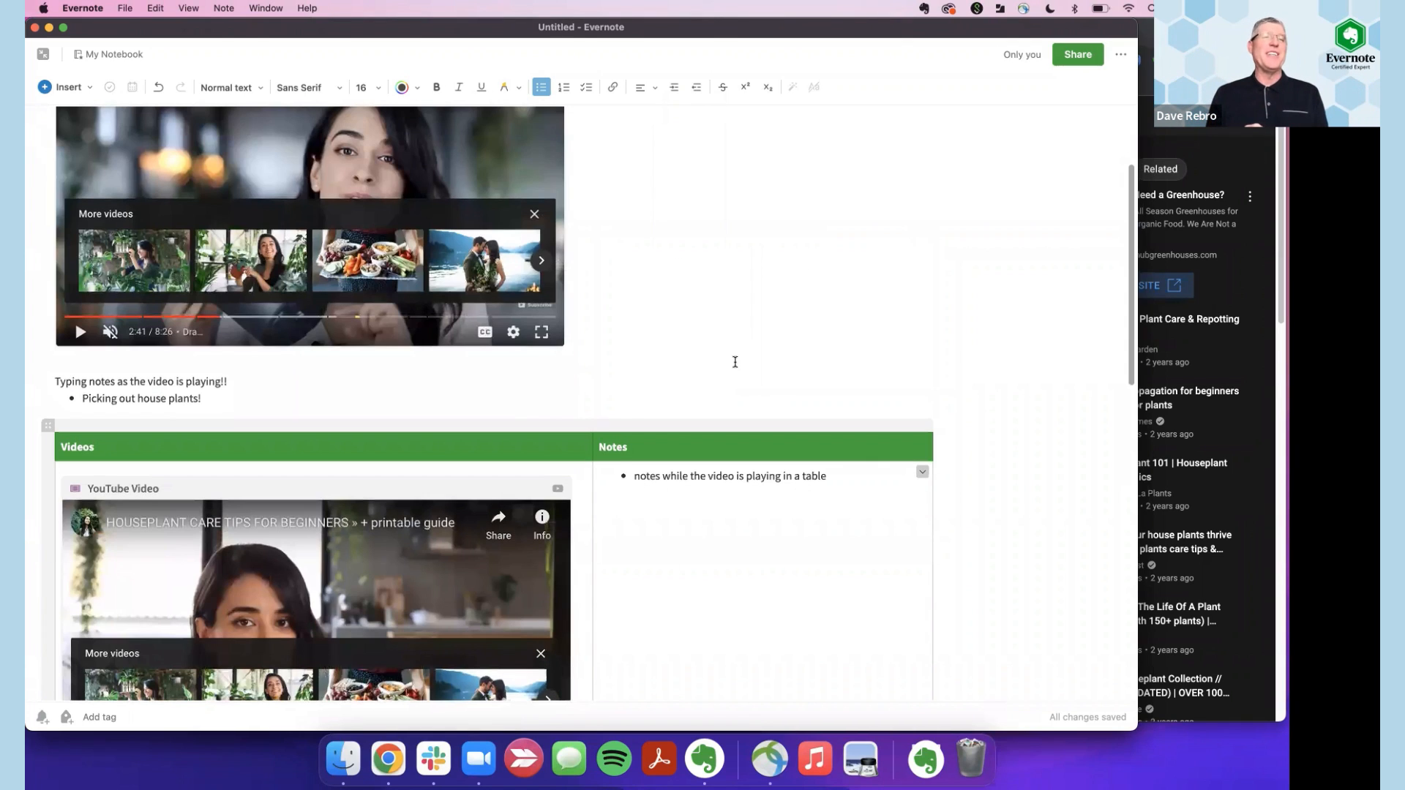
scroll(736, 399, up, 3)
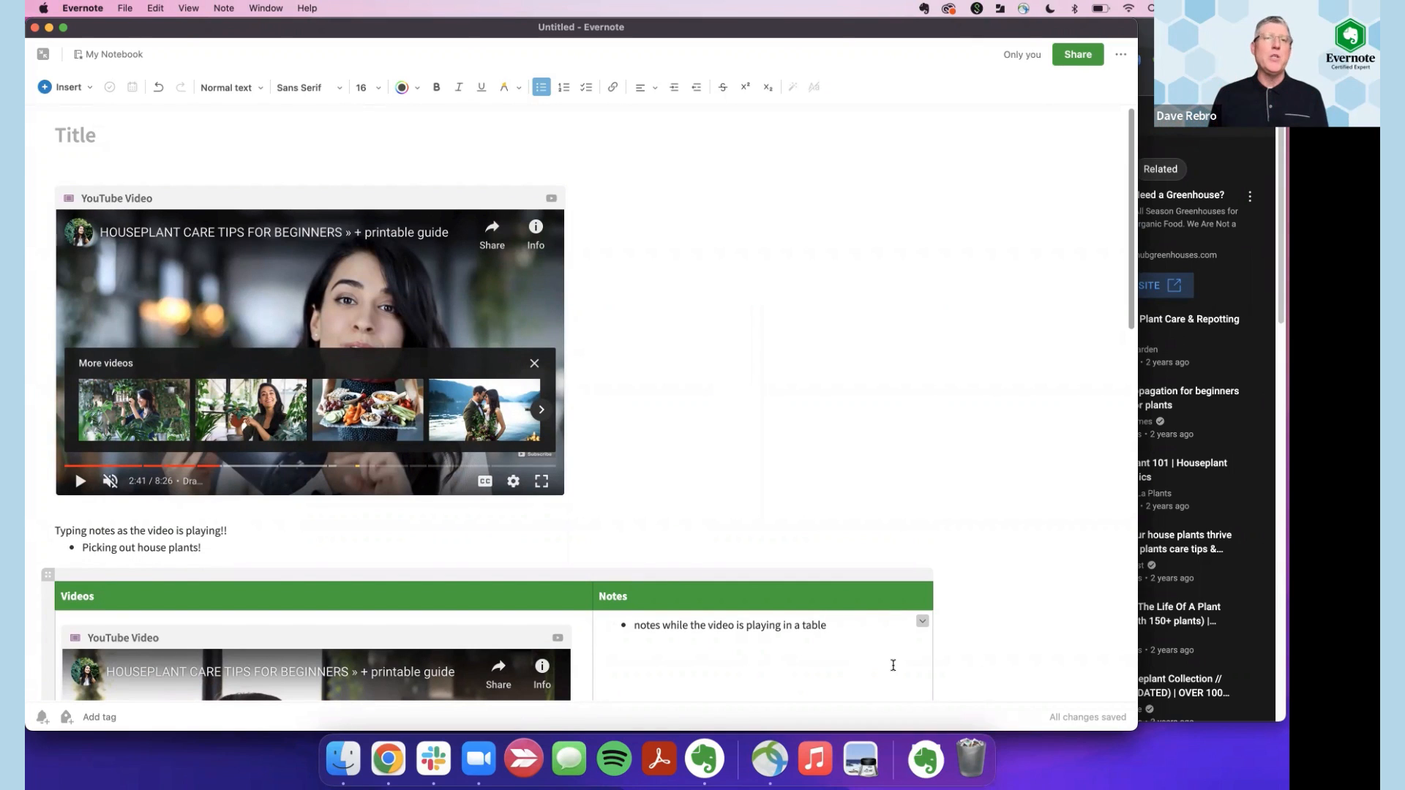
scroll(893, 665, down, 2)
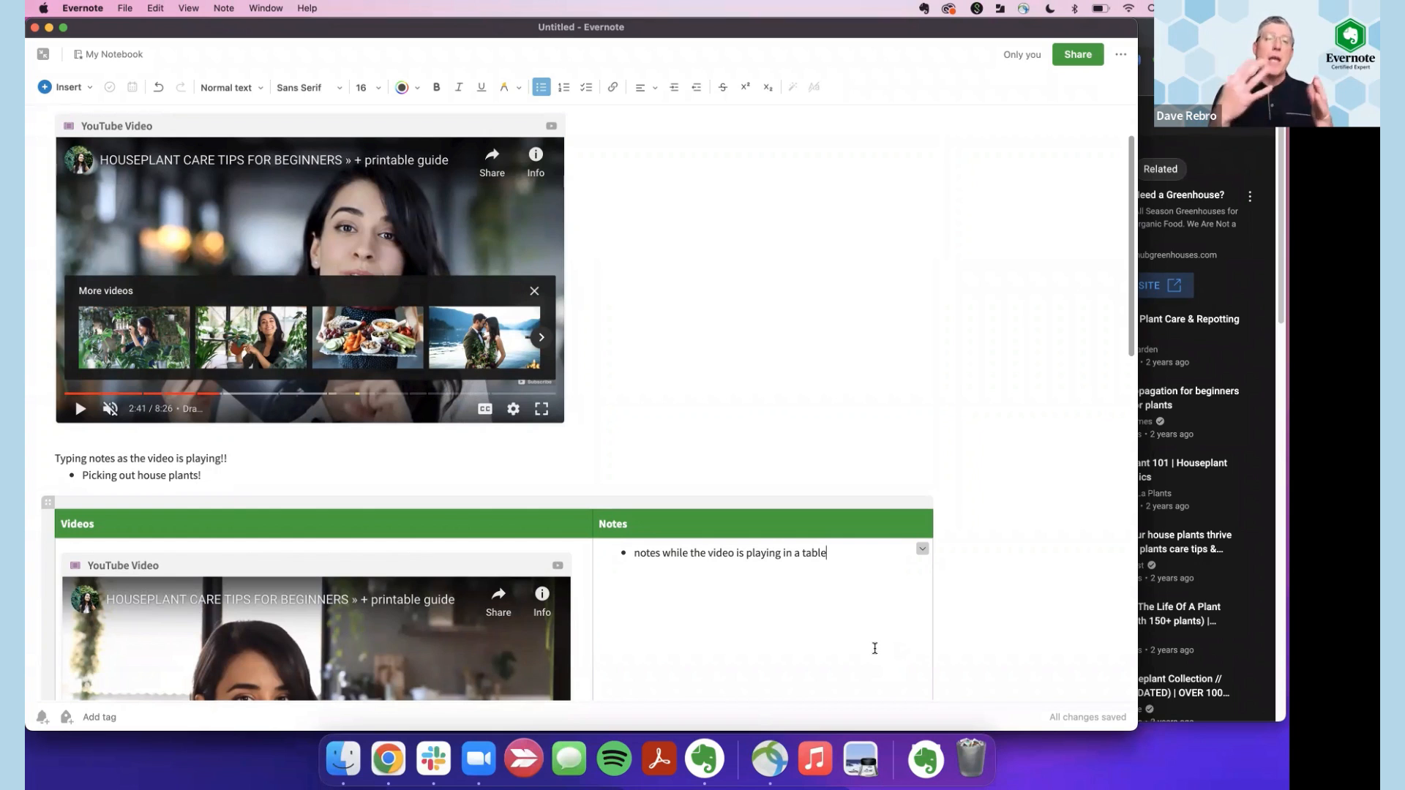
scroll(868, 639, down, 5)
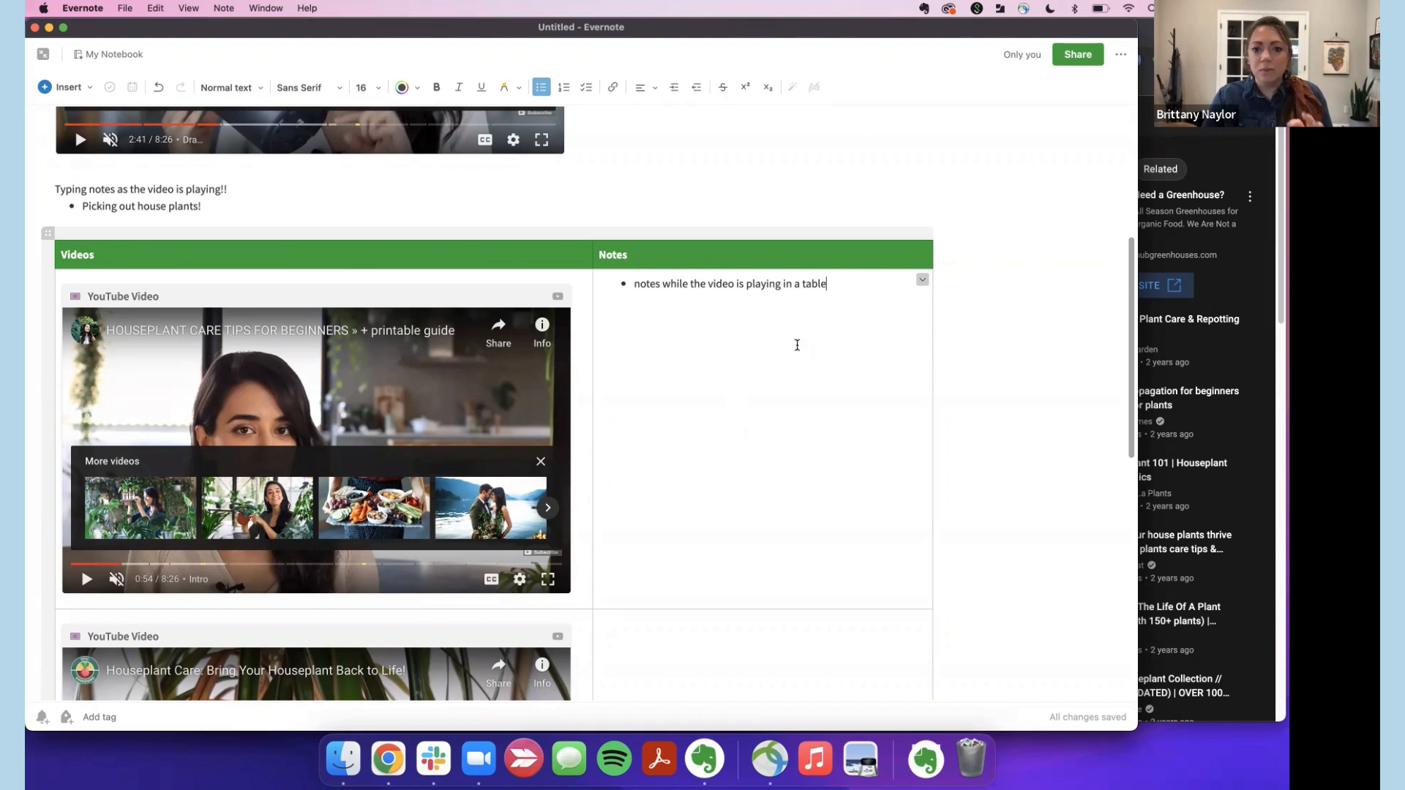
click(1253, 502)
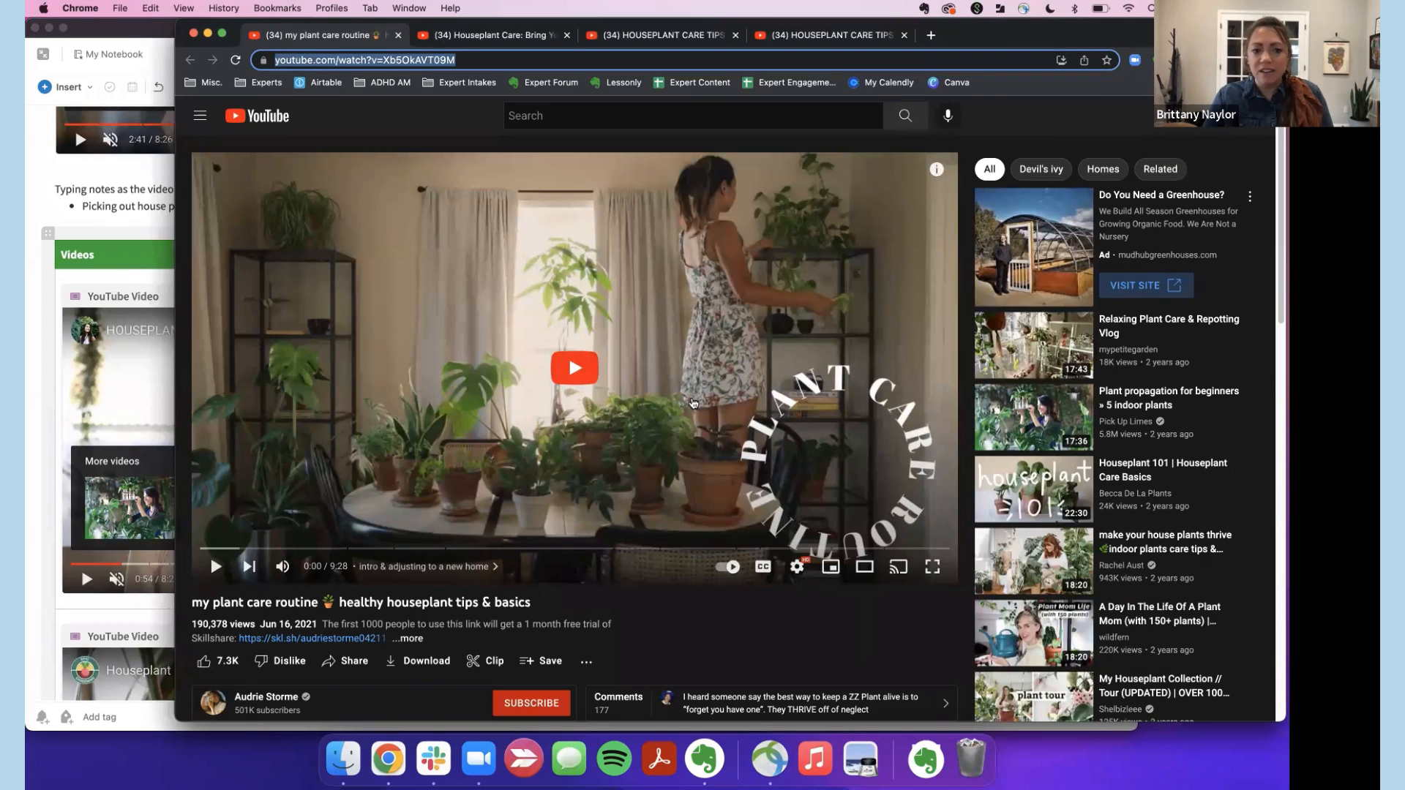
click(45, 534)
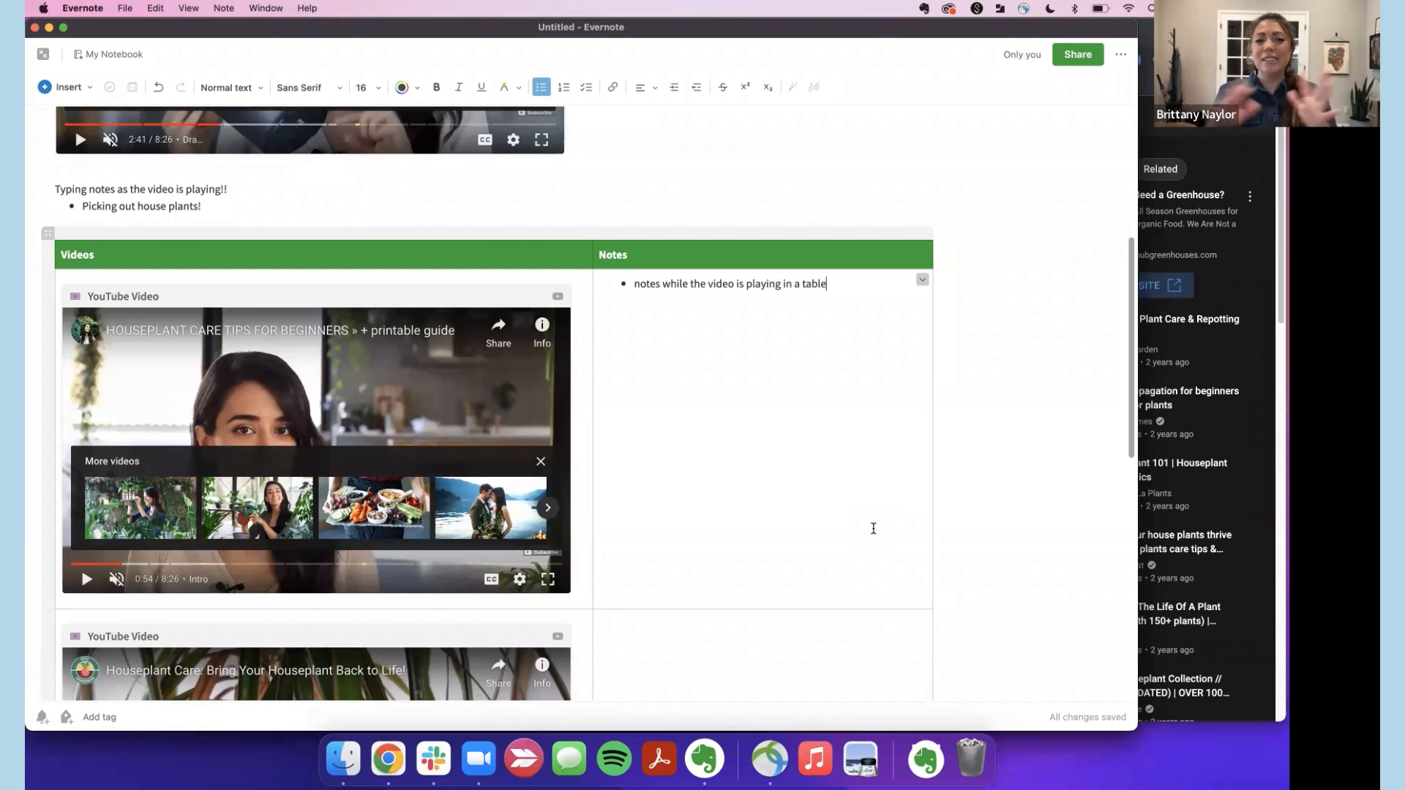
click(1205, 449)
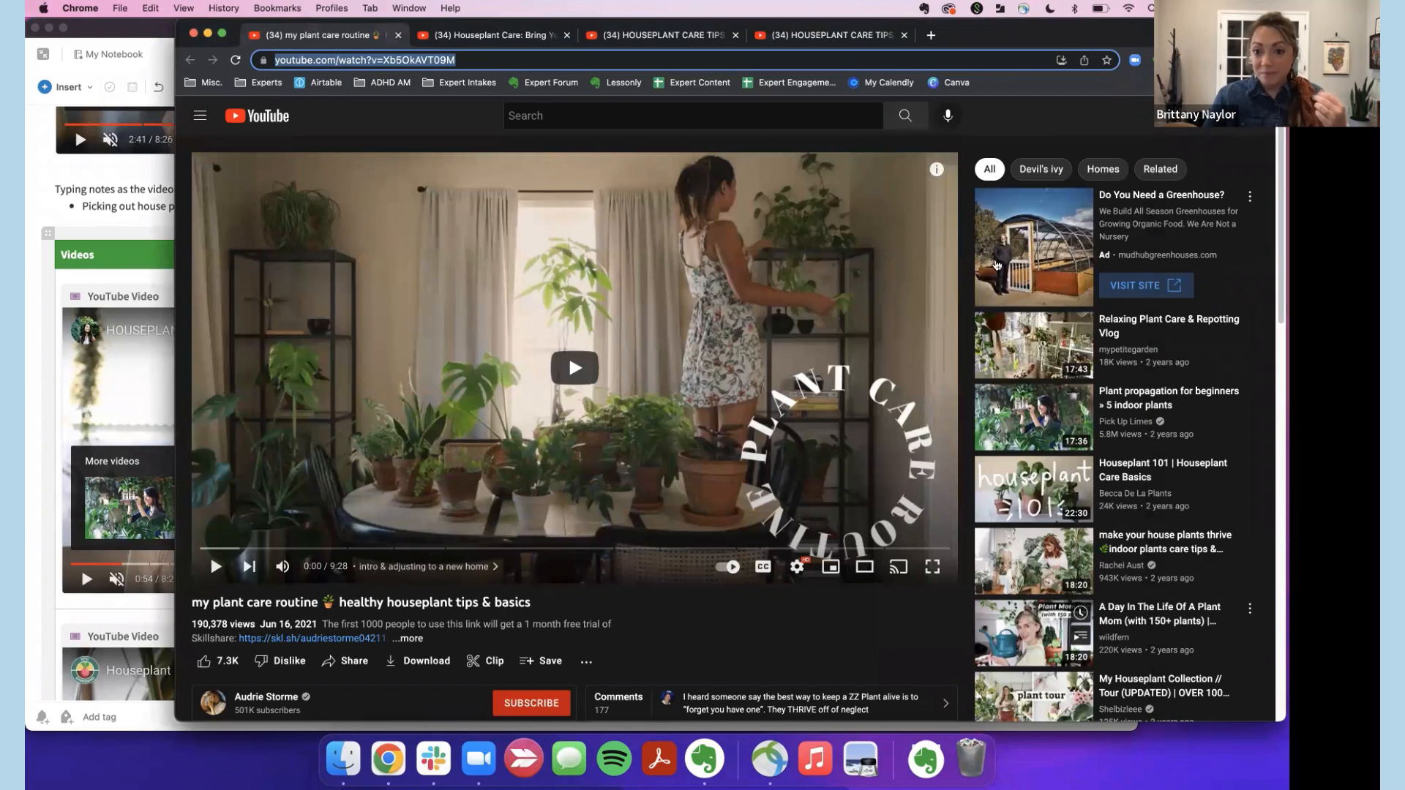
click(38, 577)
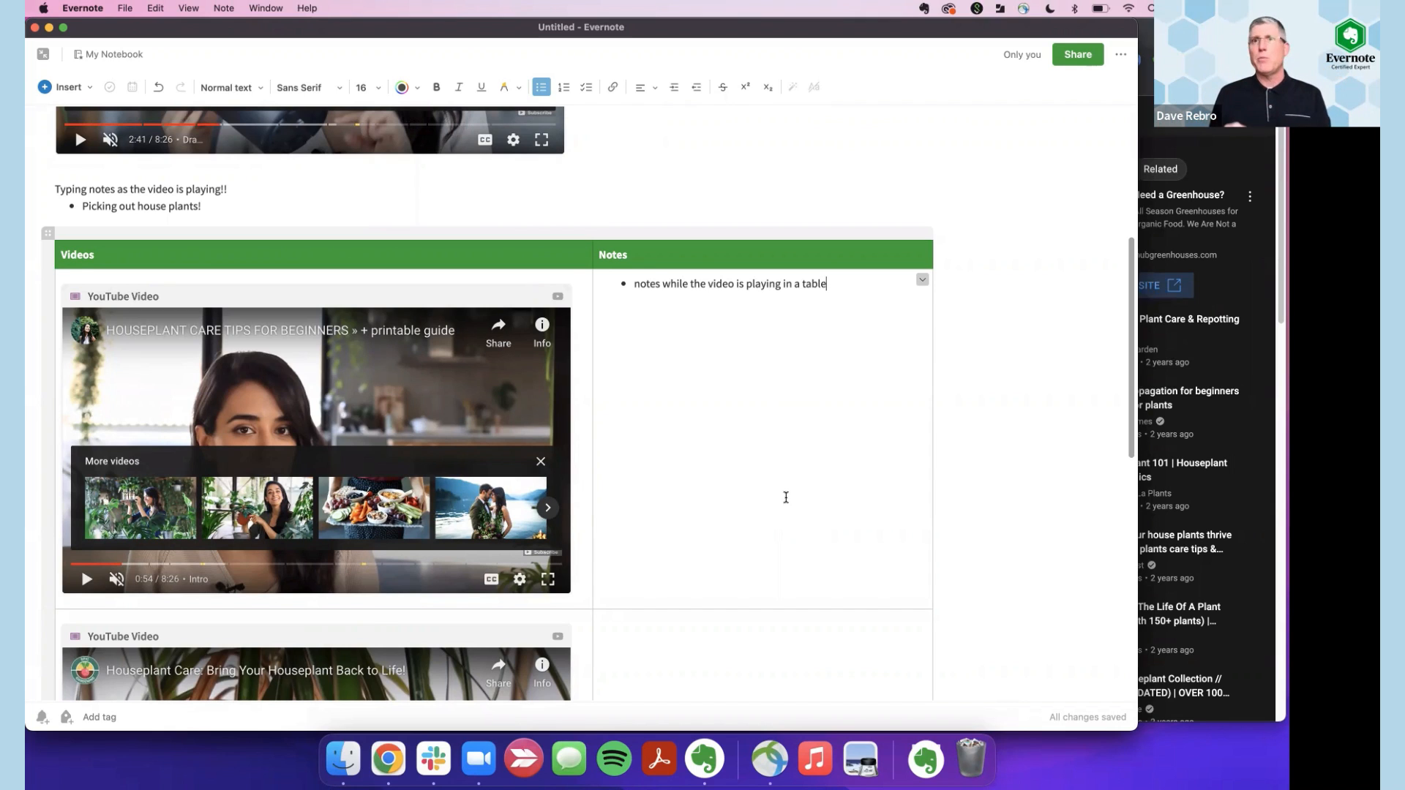
click(65, 87)
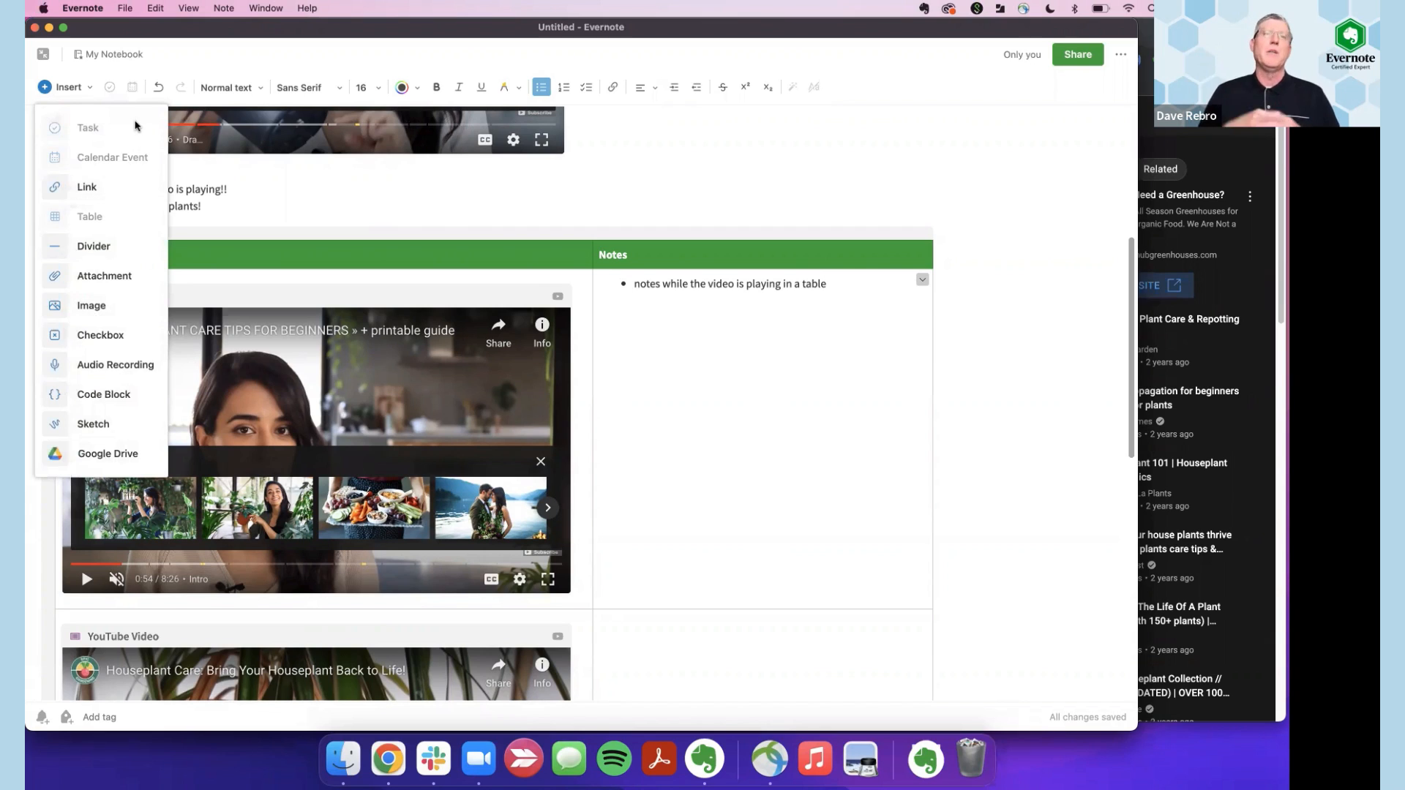
click(368, 197)
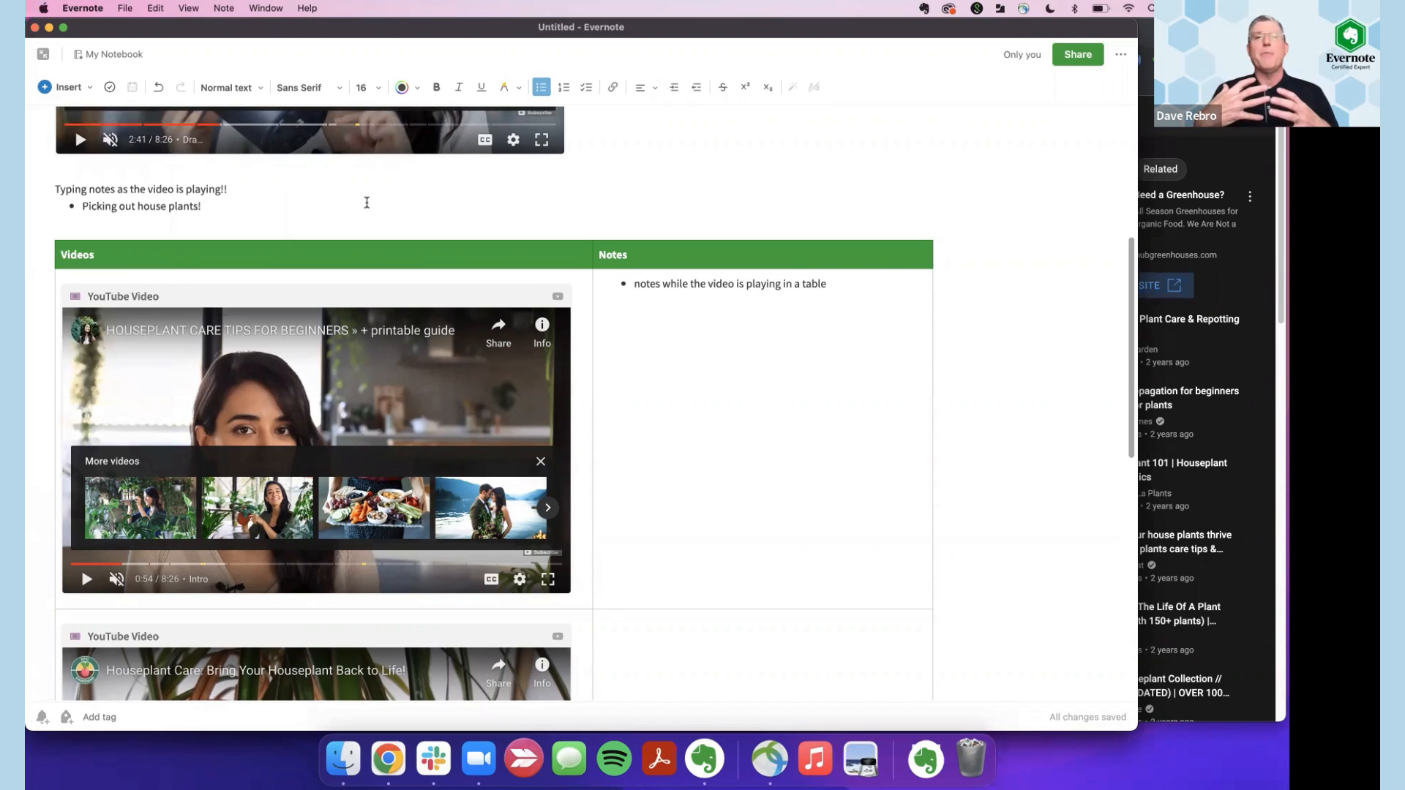
click(348, 221)
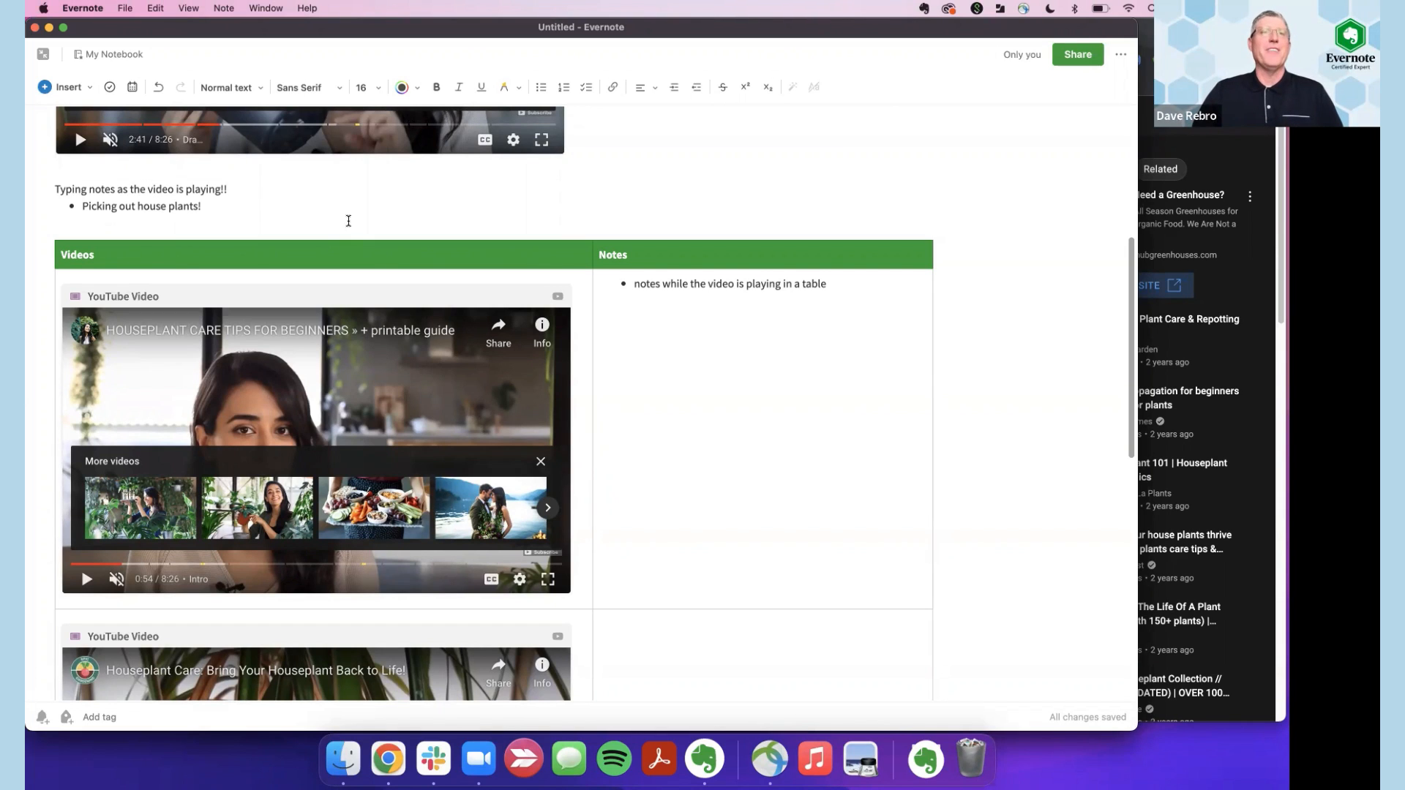
Open the "Project Research Note - Houseplant Care" note and review its tasks, project resources and files.
click(42, 54)
click(279, 227)
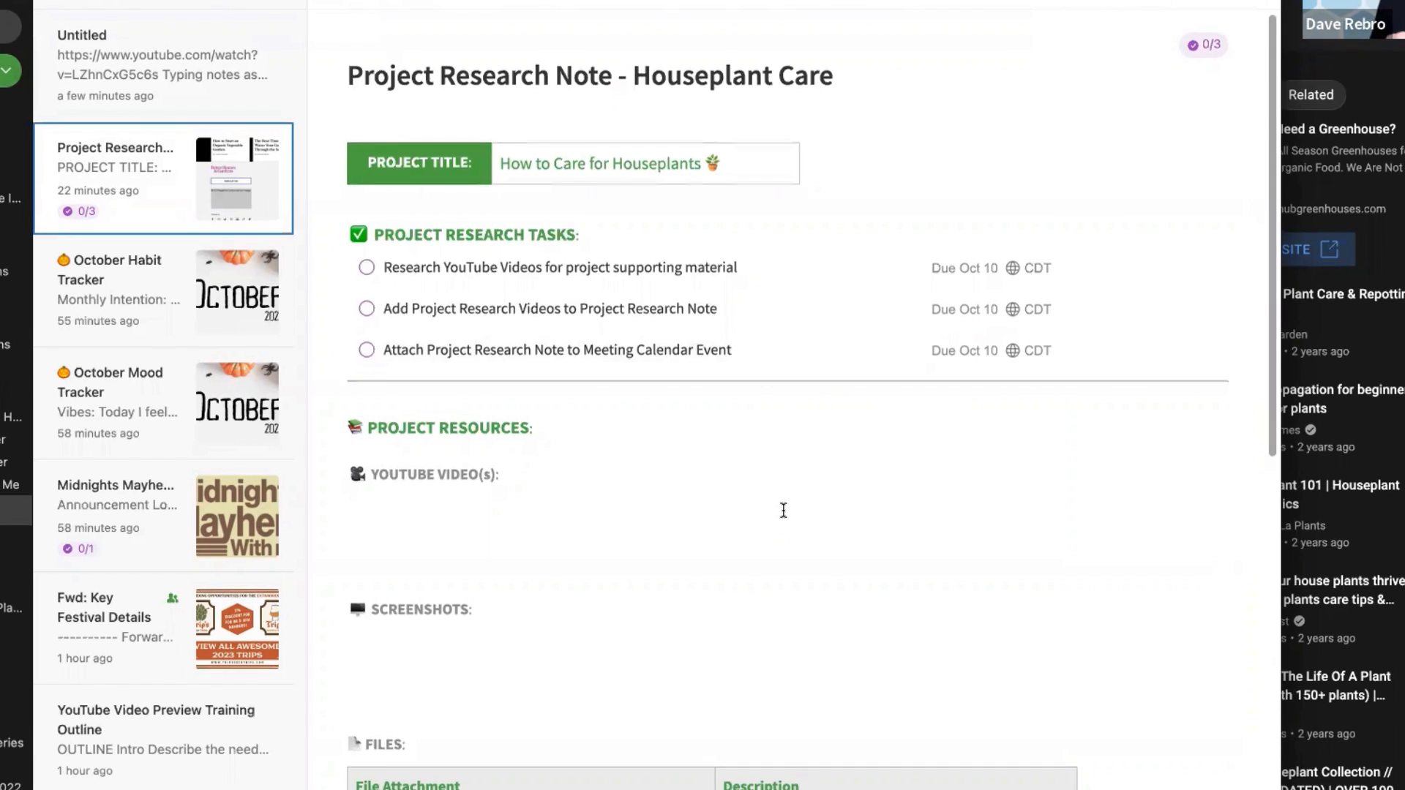
scroll(765, 482, down, 2)
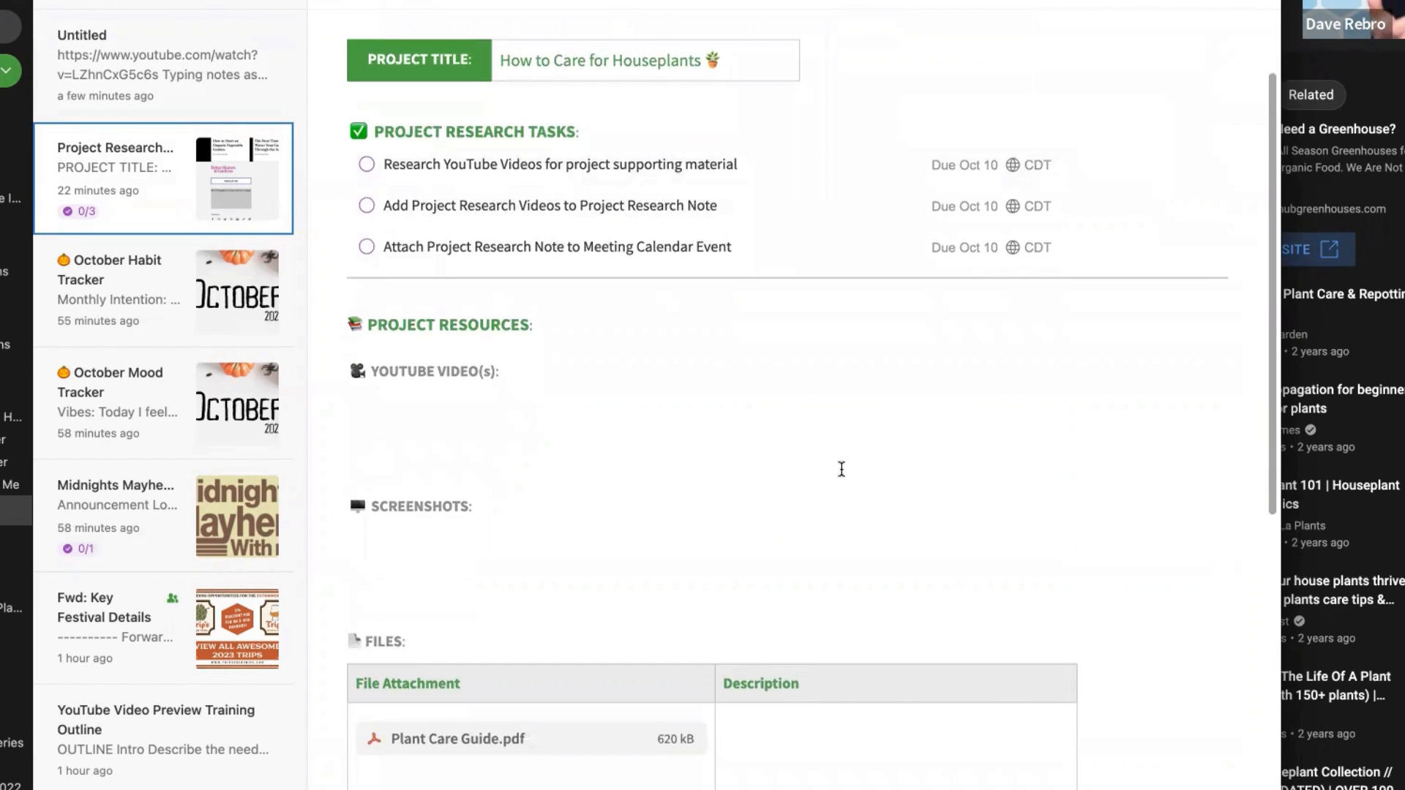
scroll(841, 469, down, 2)
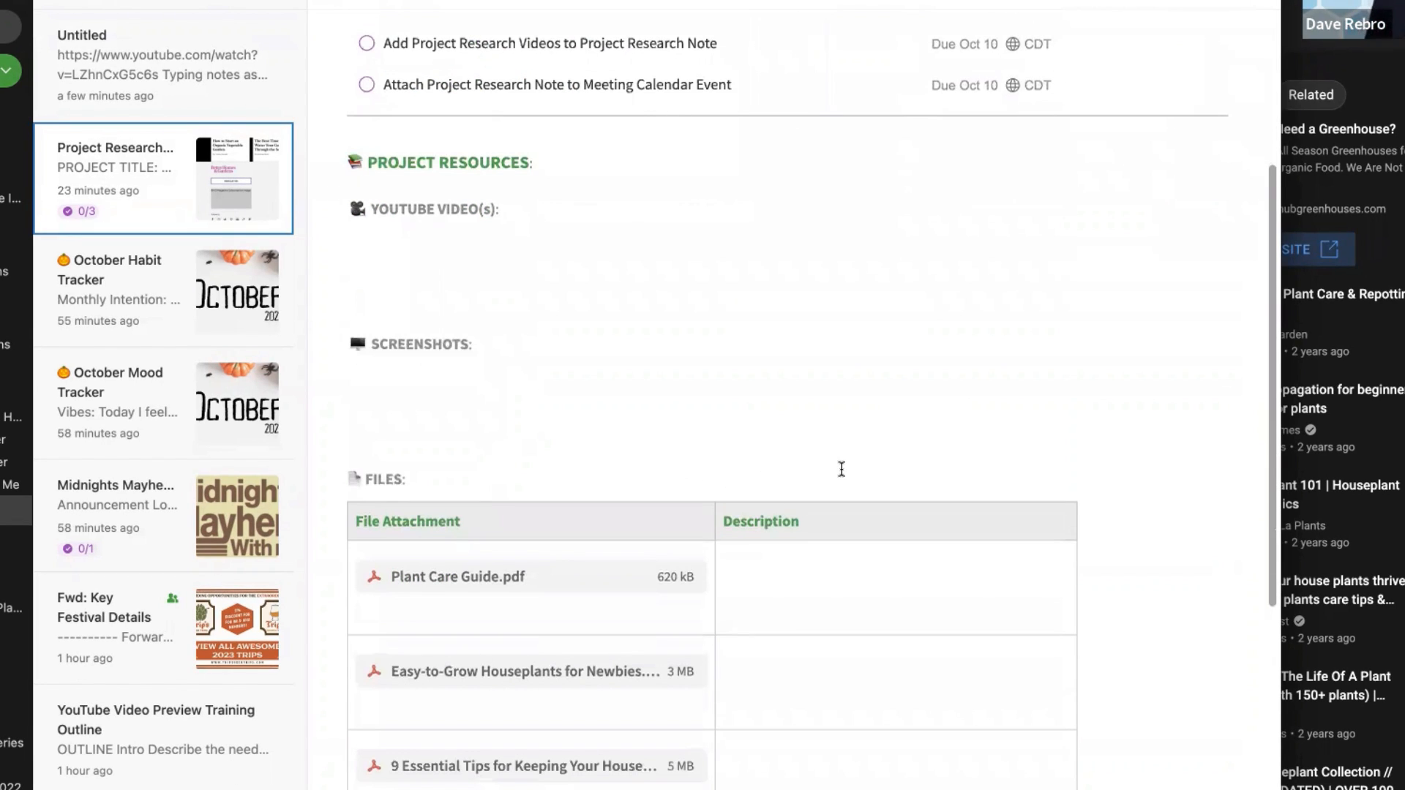
scroll(841, 469, down, 4)
scroll(841, 468, up, 8)
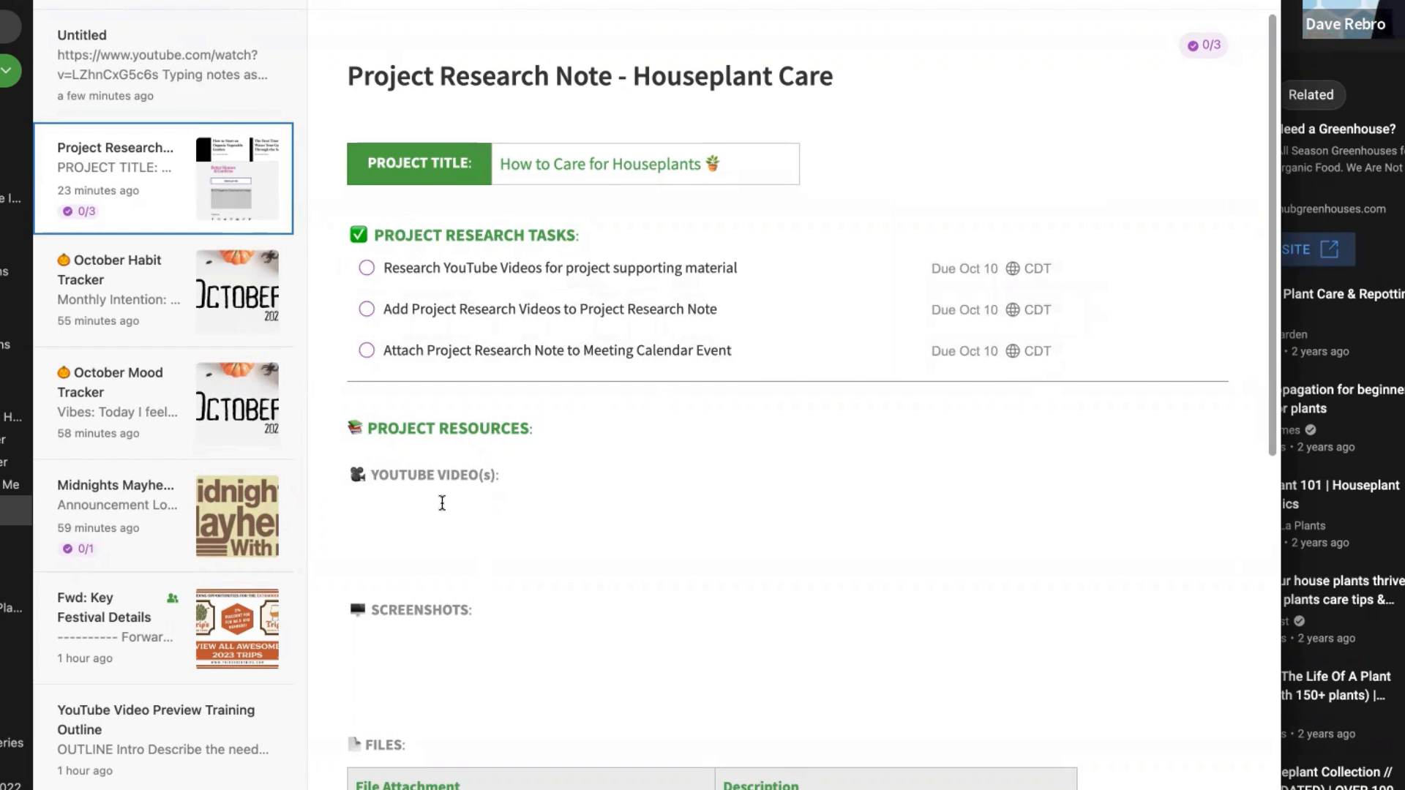
click(440, 504)
scroll(552, 509, down, 2)
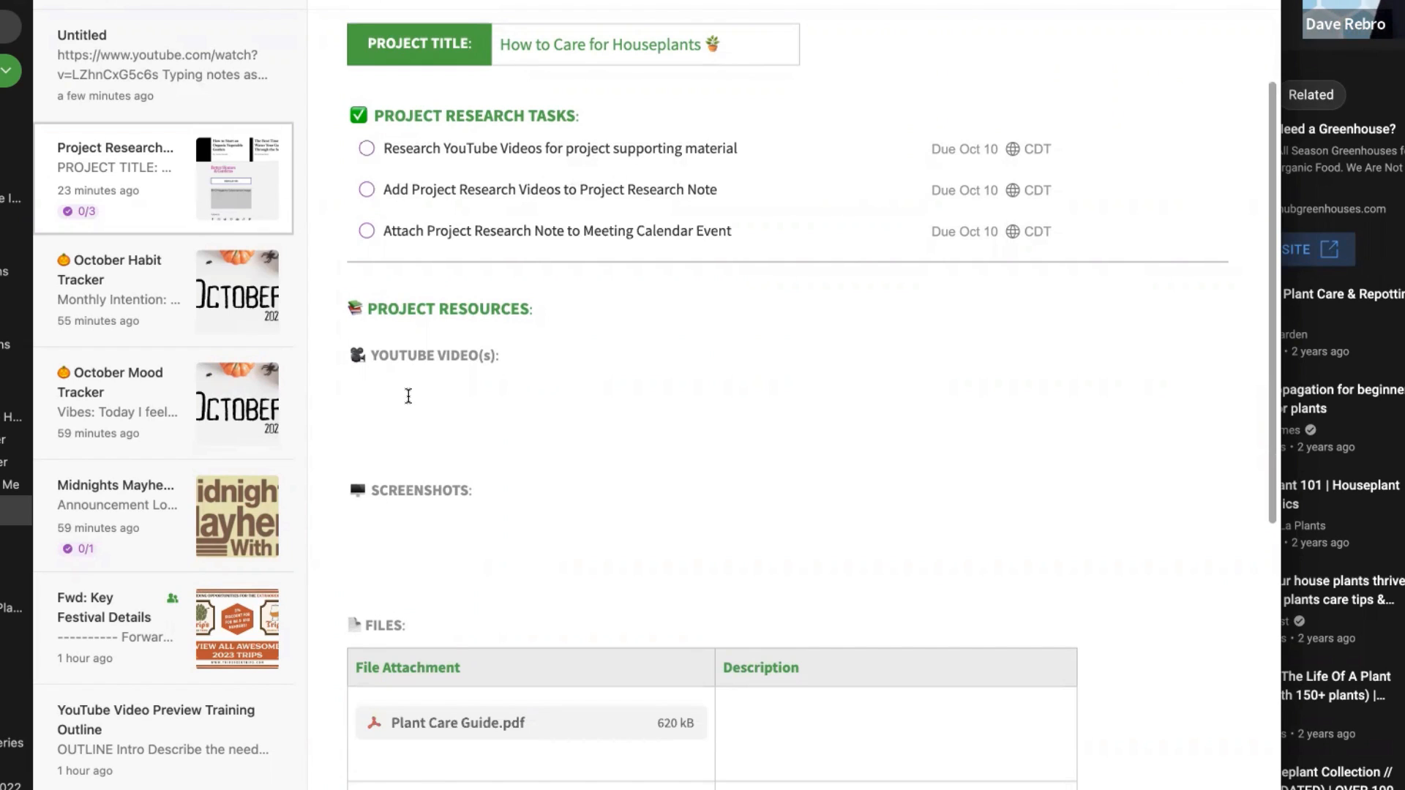
text(https://www.youtube.com/watch?v=Xb5OkAVT09M)
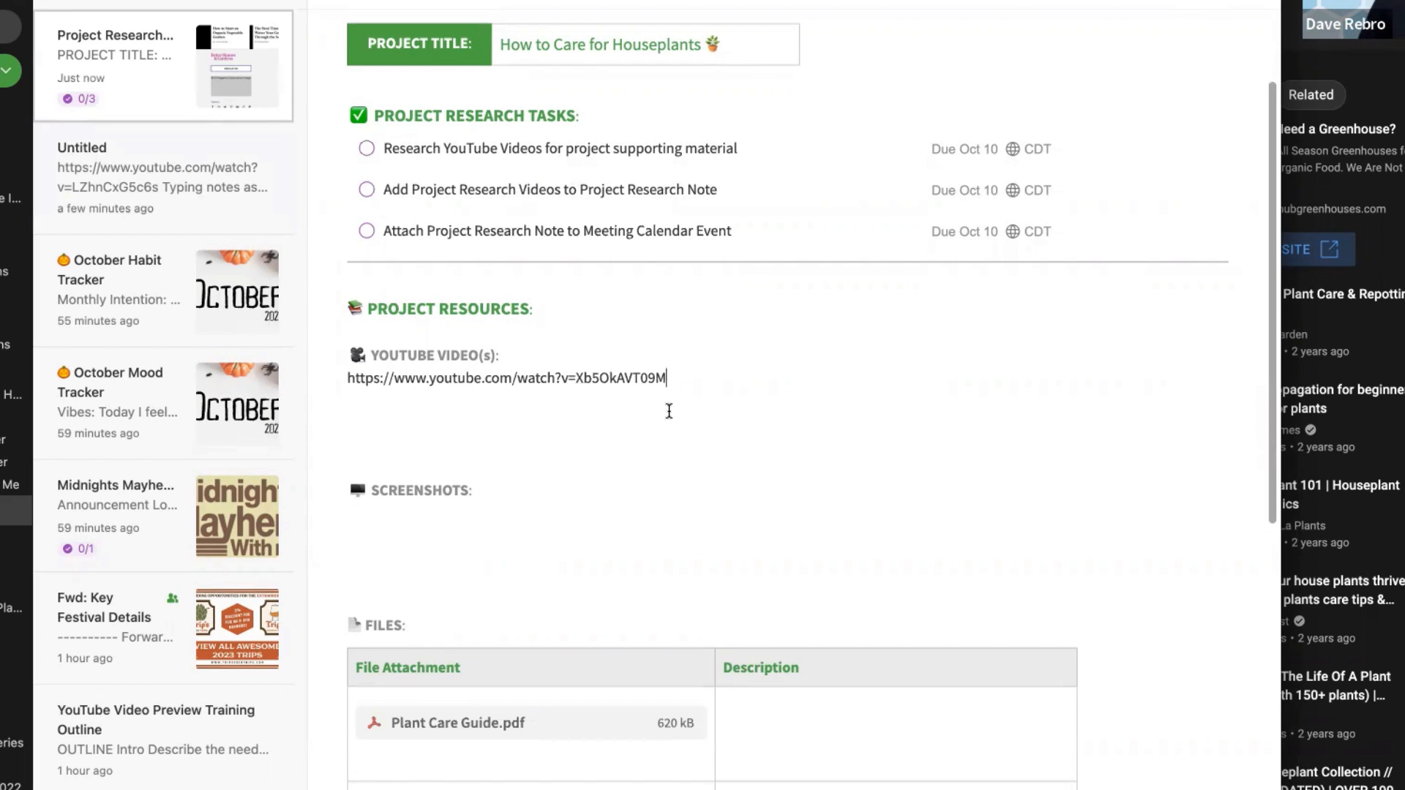
key(Return)
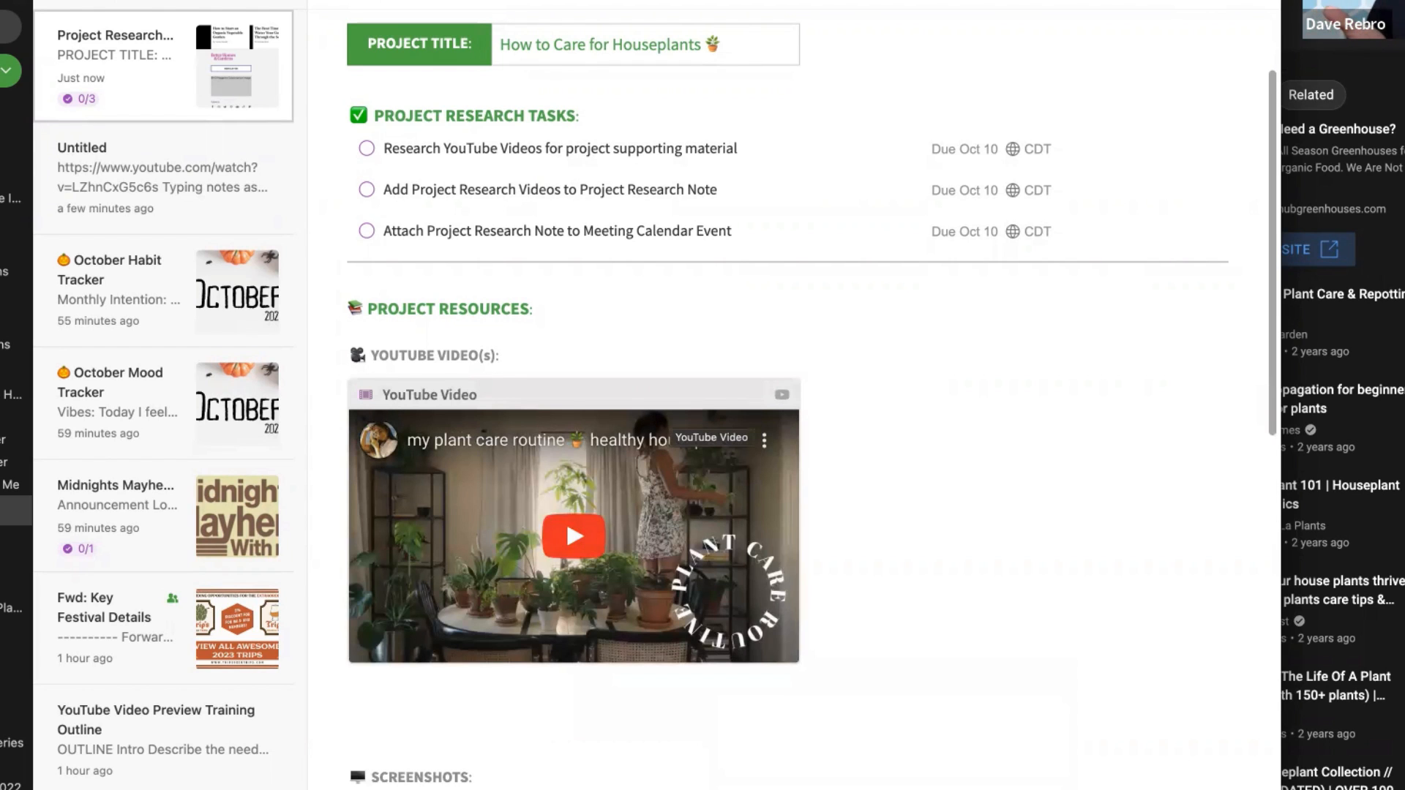
scroll(673, 414, down, 2)
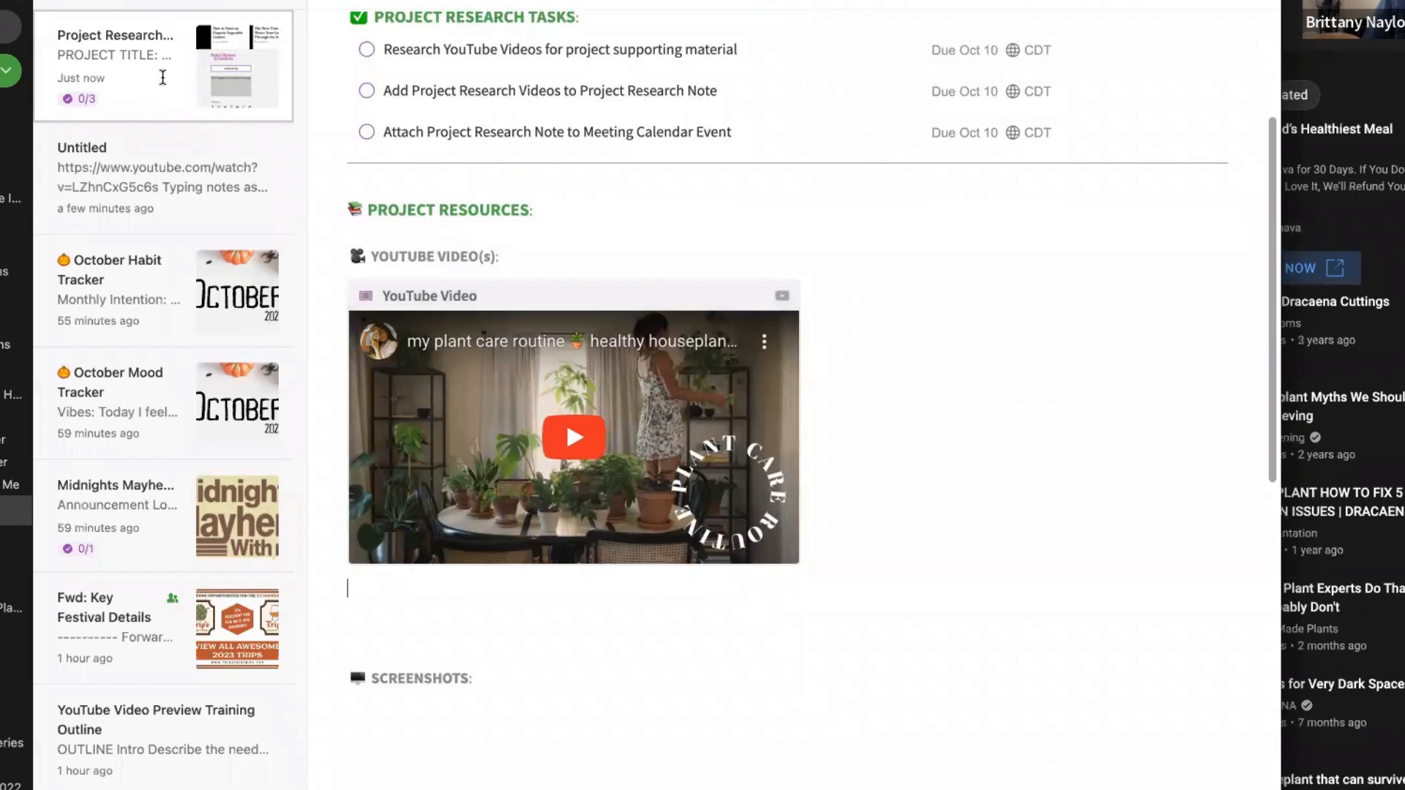
text(https://www.youtube.com/watch?v=2NdQWuTyD3g)
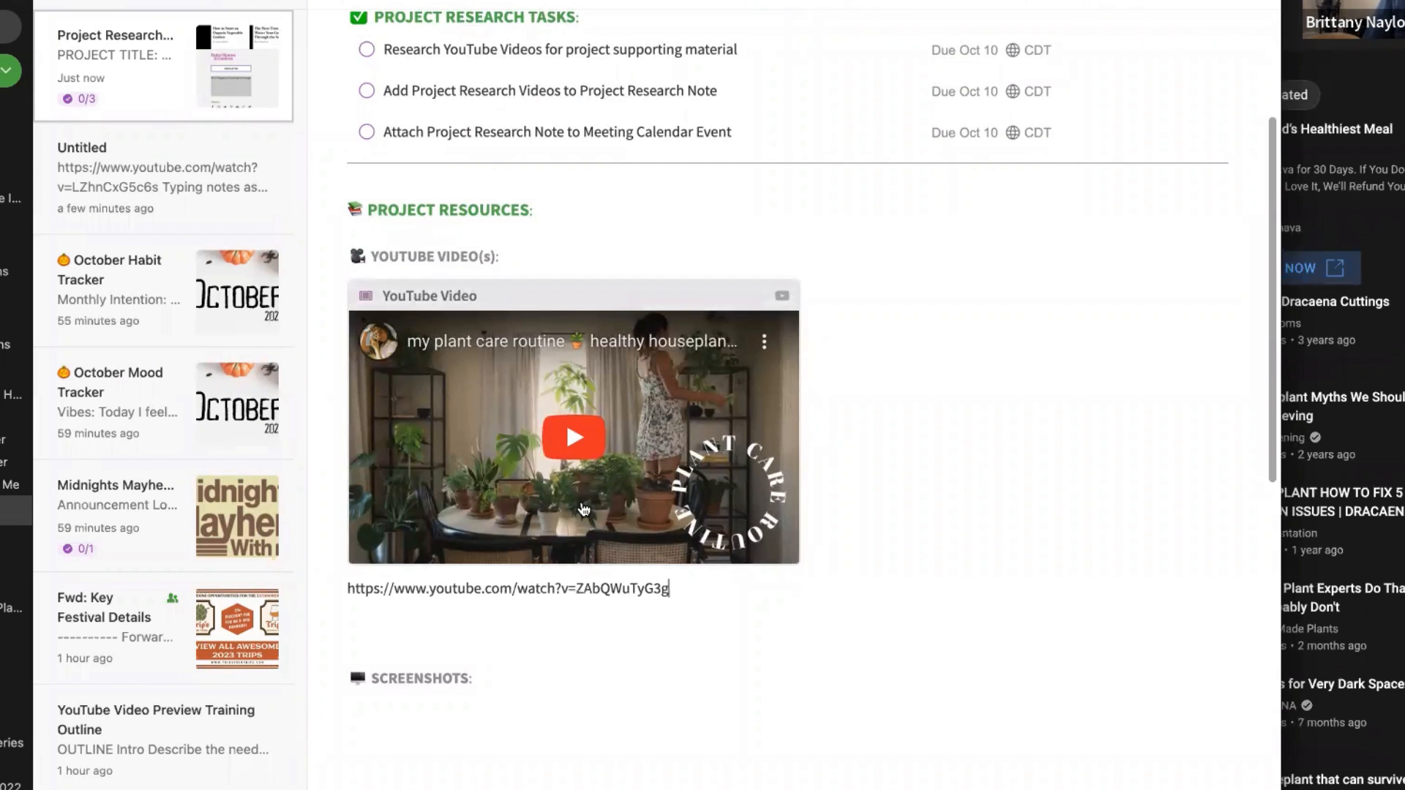
scroll(585, 477, down, 5)
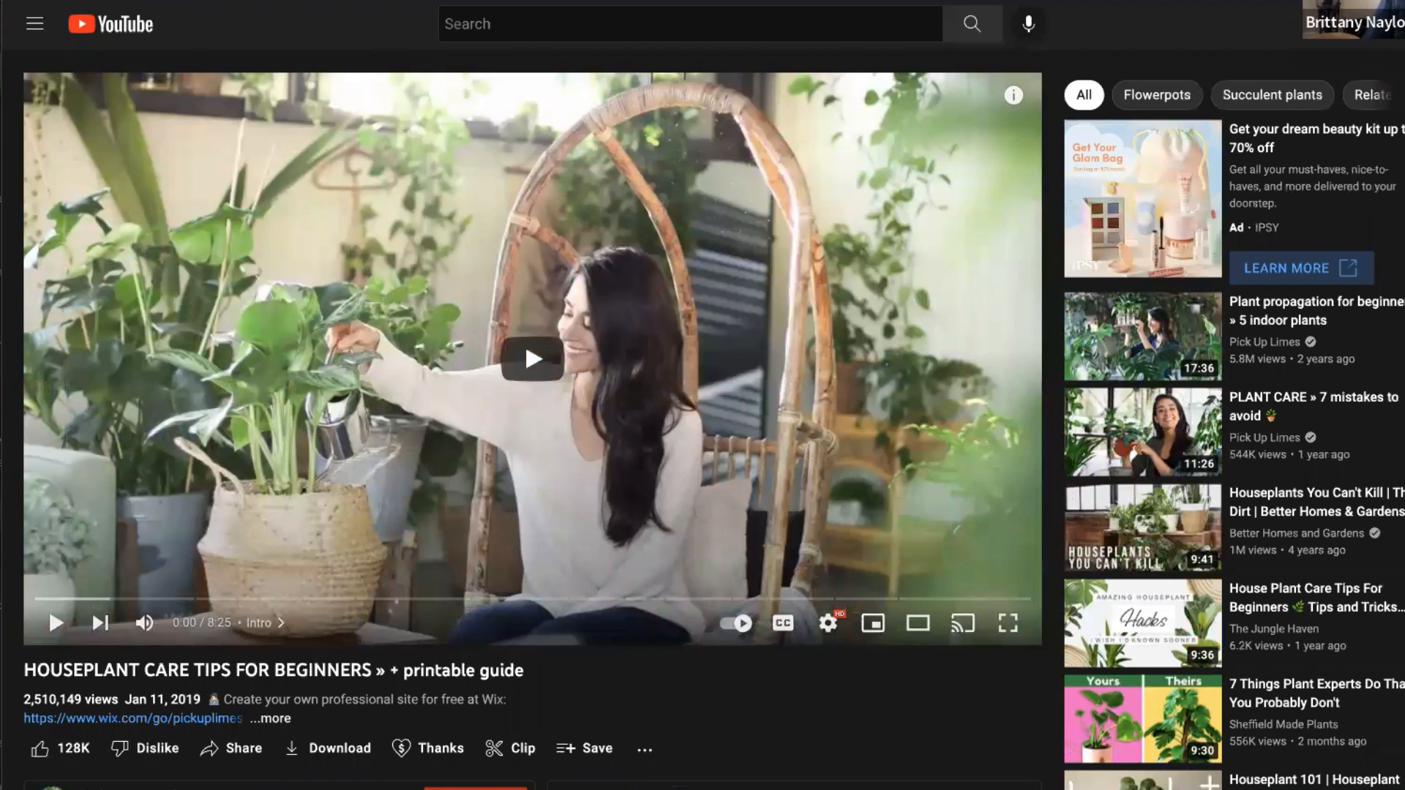
key(alt+Tab)
text(https://www.youtube.com/watch?v=LZhnCxG5c6s)
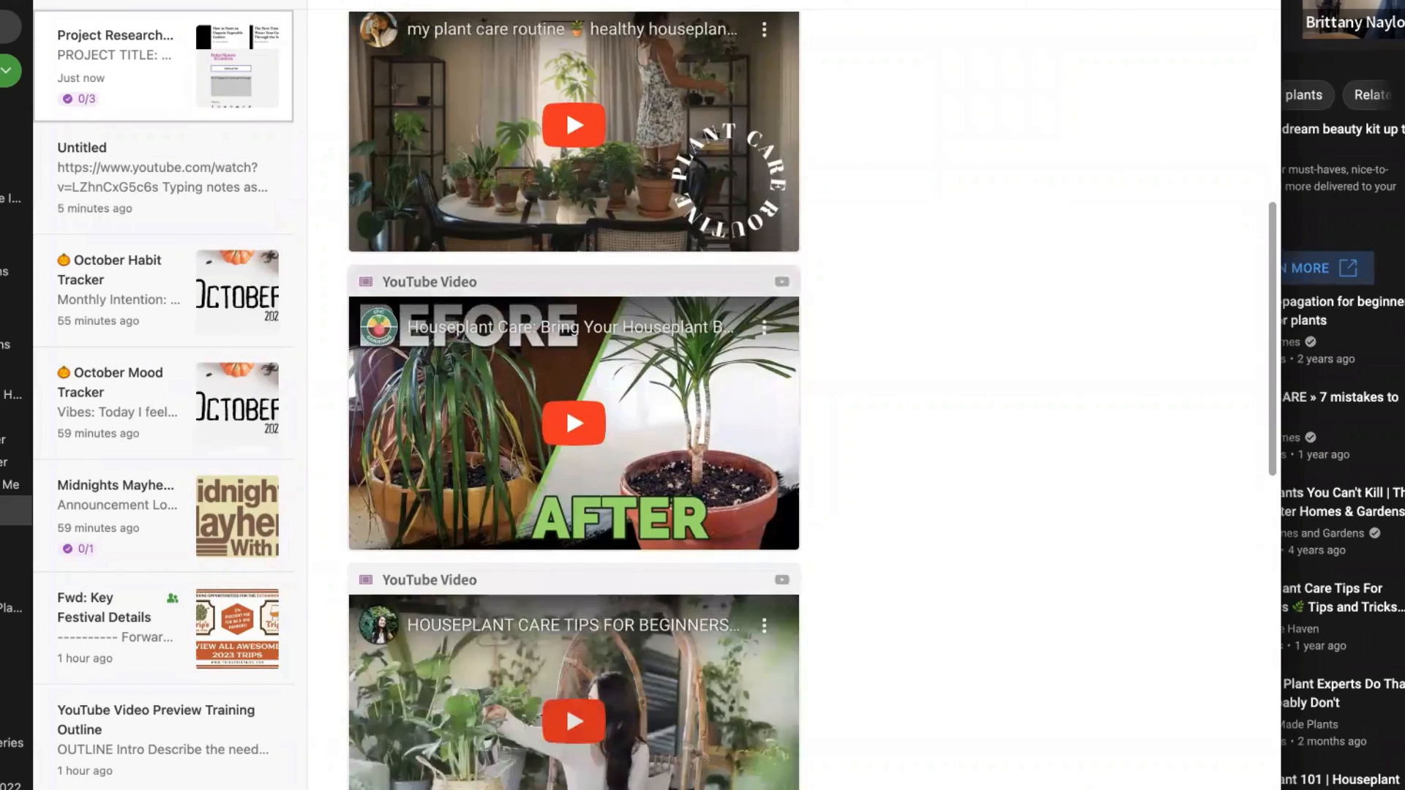
Examine the project note's task list, three embedded videos, SCREENSHOTS section and file attachment table.
scroll(522, 499, down, 4)
scroll(522, 500, up, 9)
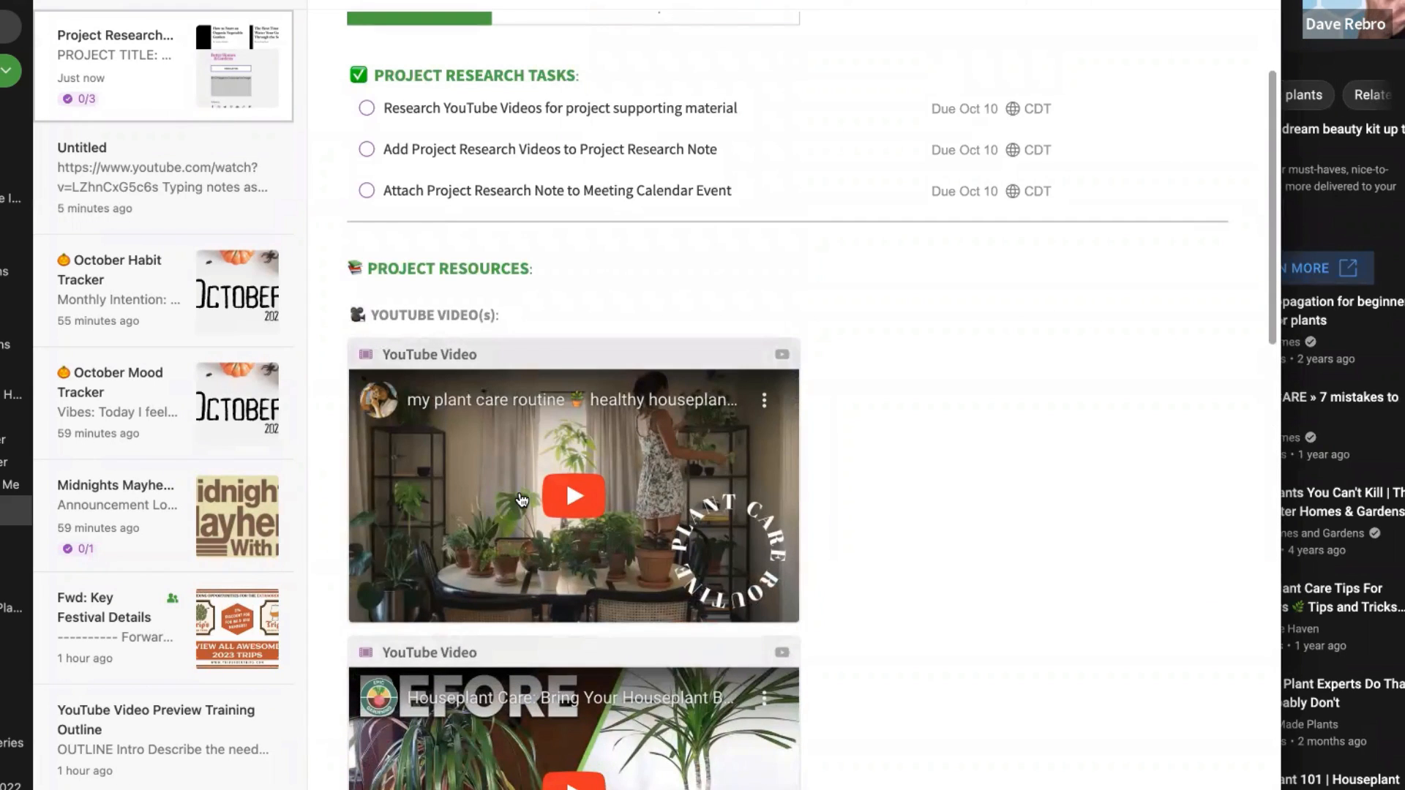
scroll(522, 500, up, 2)
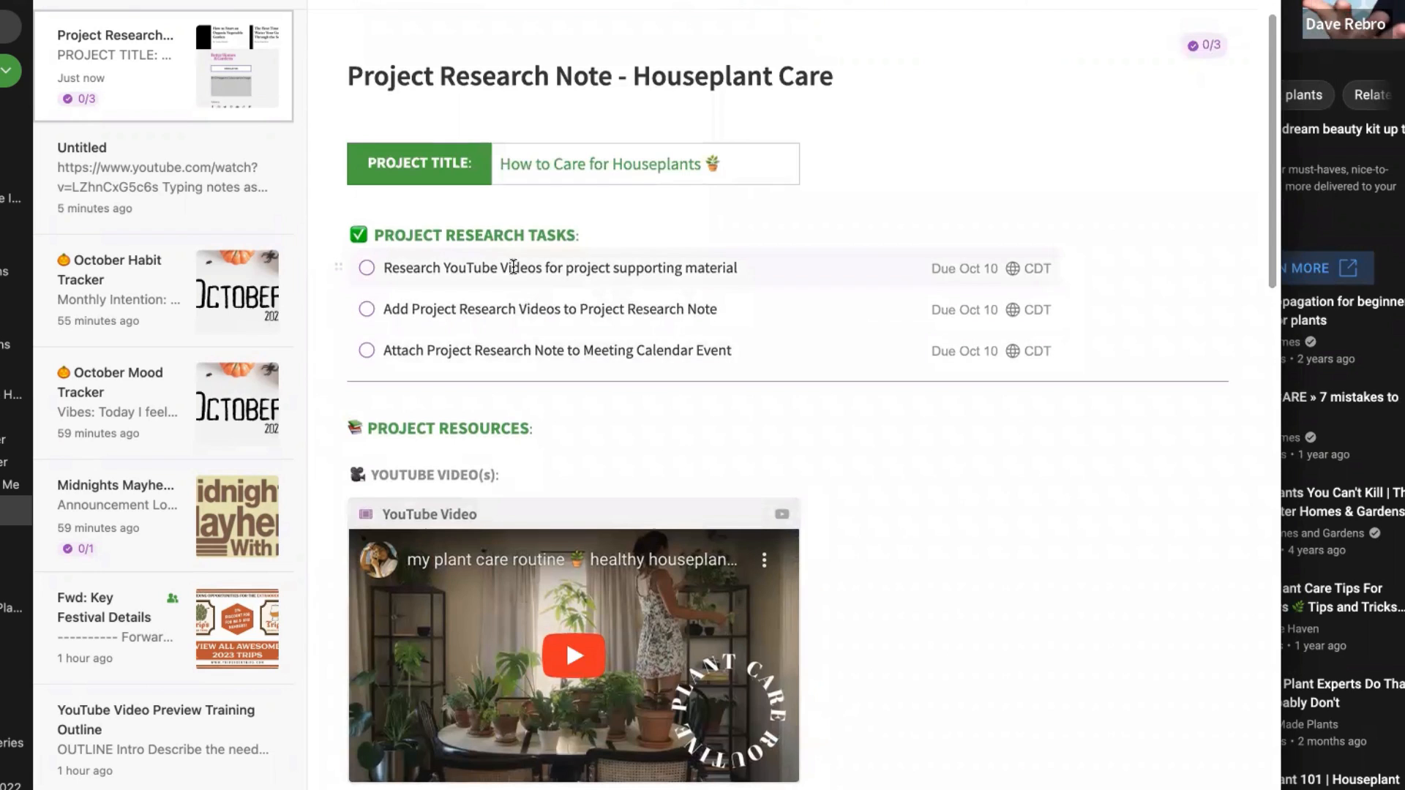
scroll(747, 354, down, 5)
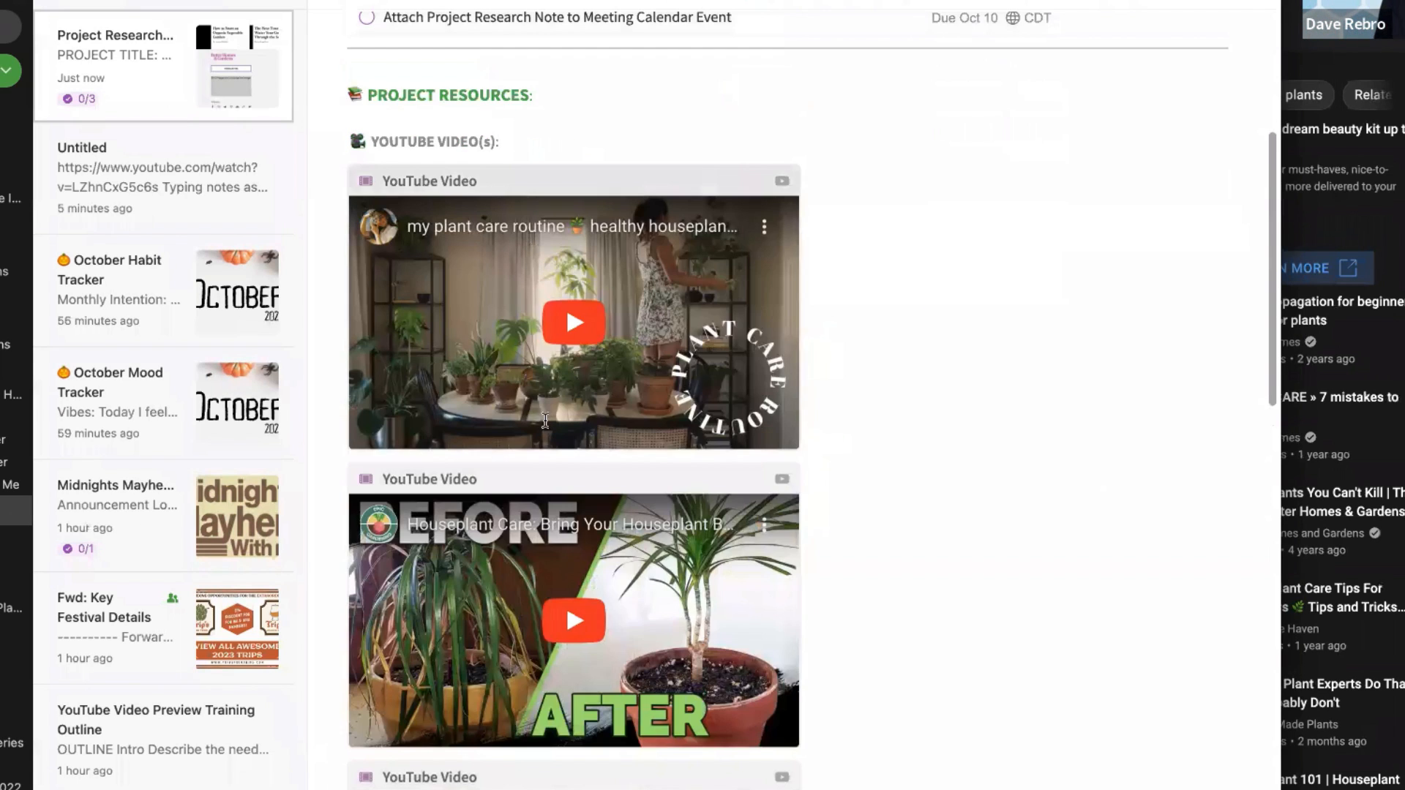
scroll(611, 586, down, 6)
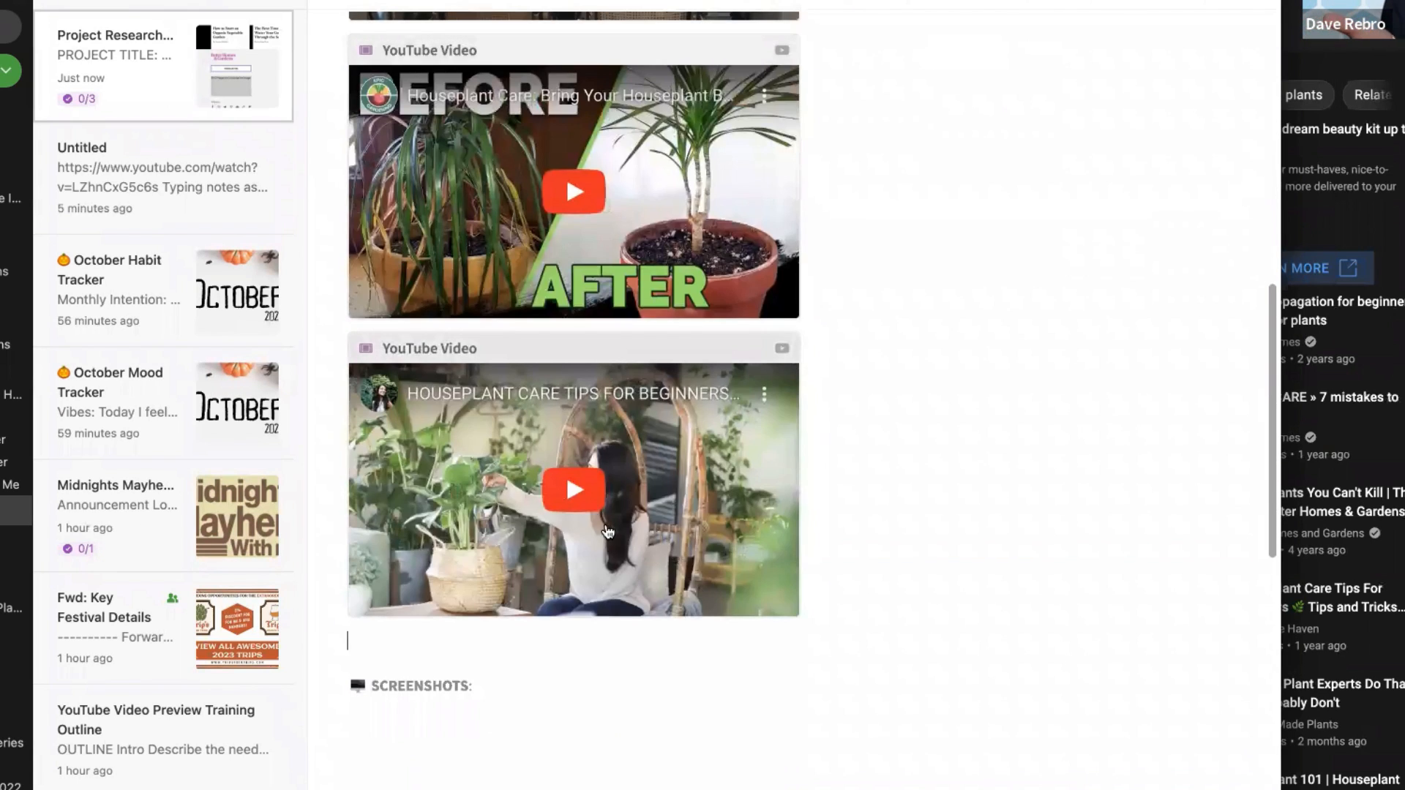
scroll(611, 588, down, 6)
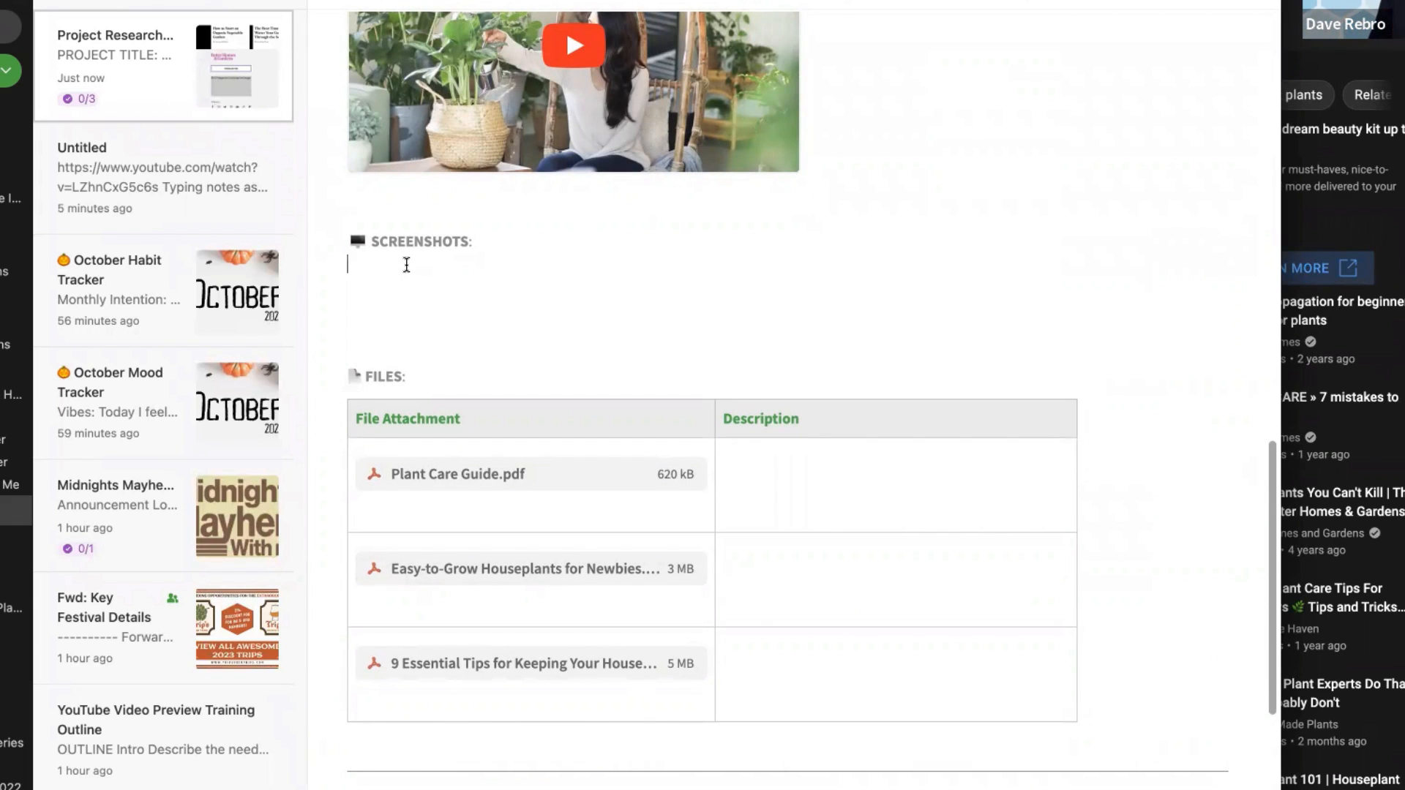
scroll(407, 270, up, 3)
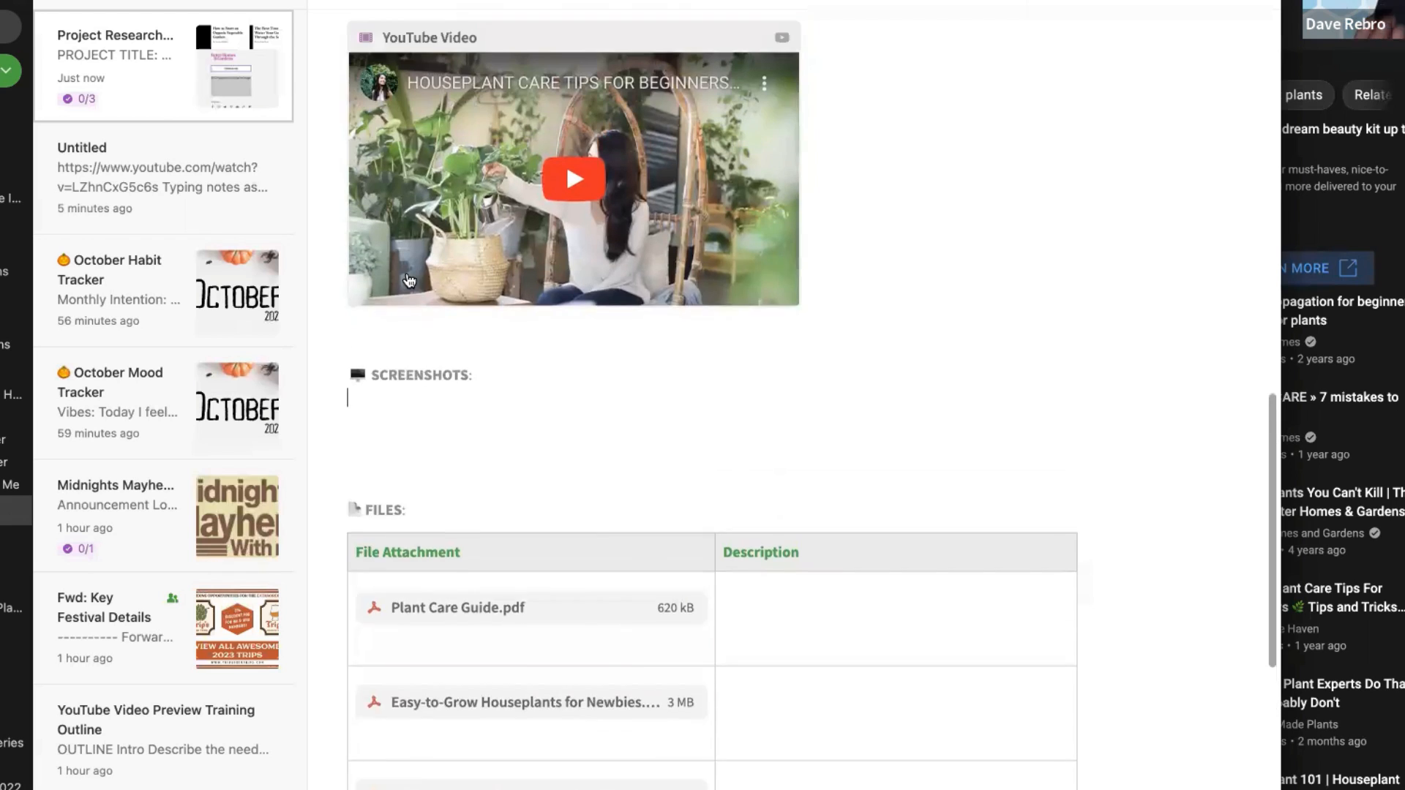
scroll(409, 280, up, 3)
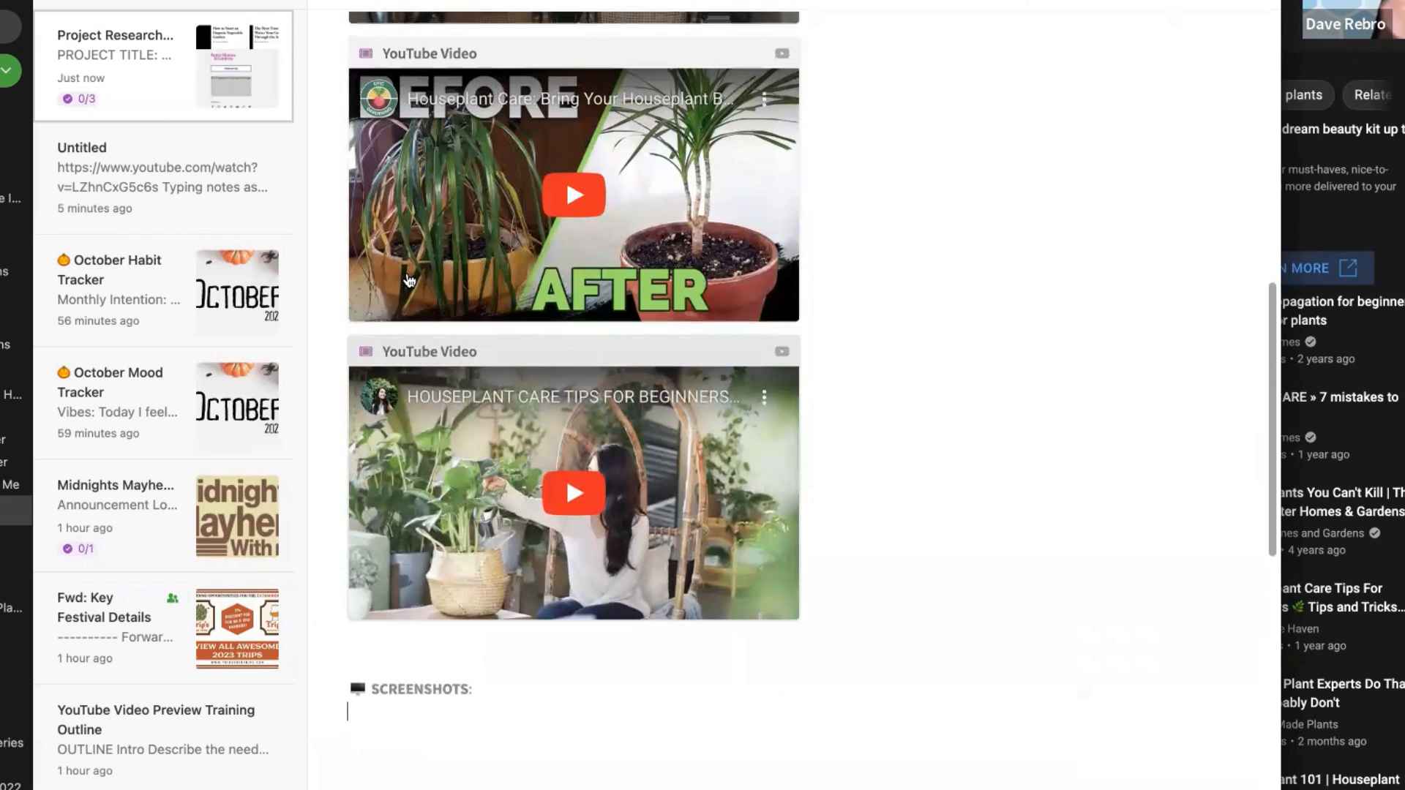
scroll(409, 280, up, 2)
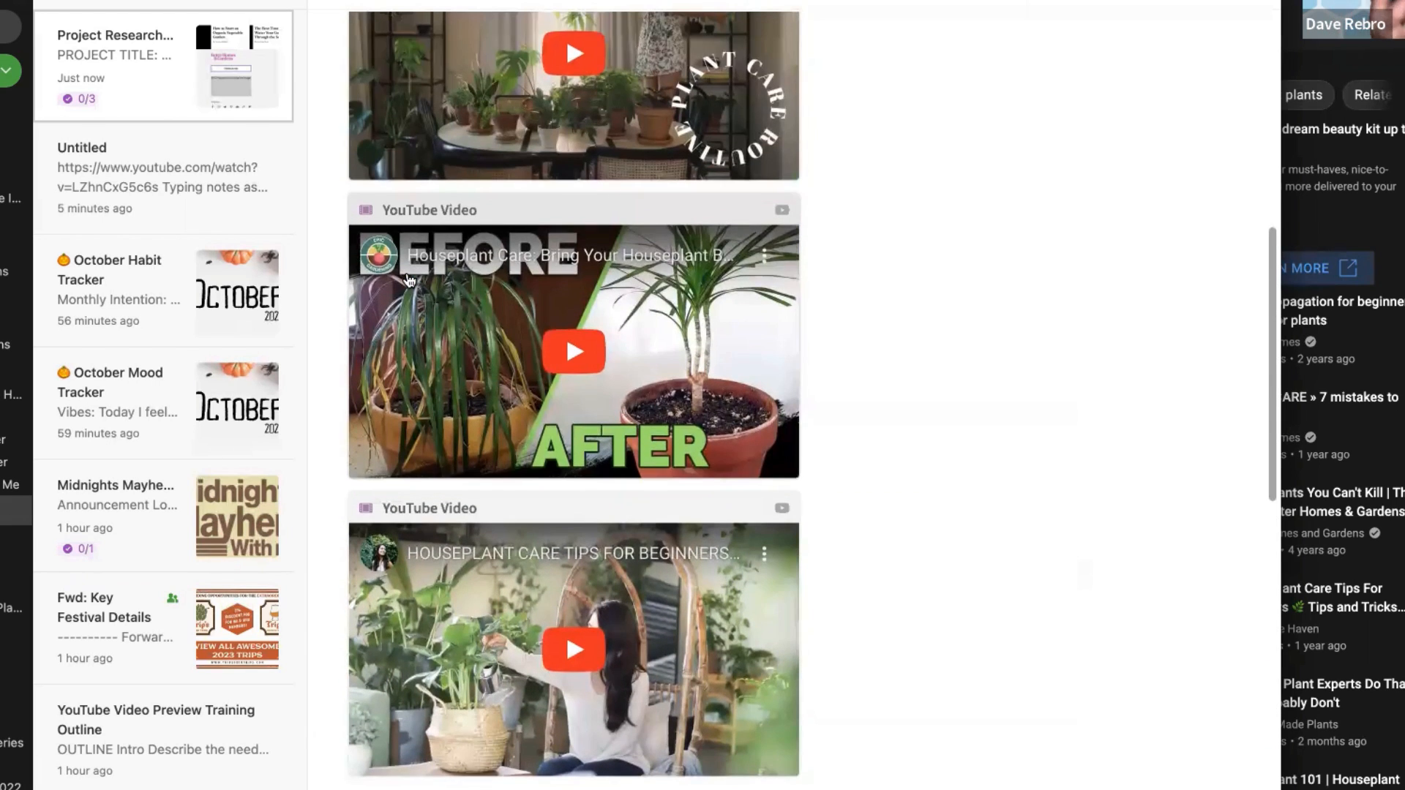
Play the embedded "my plant care routine" video, skip to the "finding the right light" chapter at about 6:25, and pause it.
scroll(409, 281, up, 5)
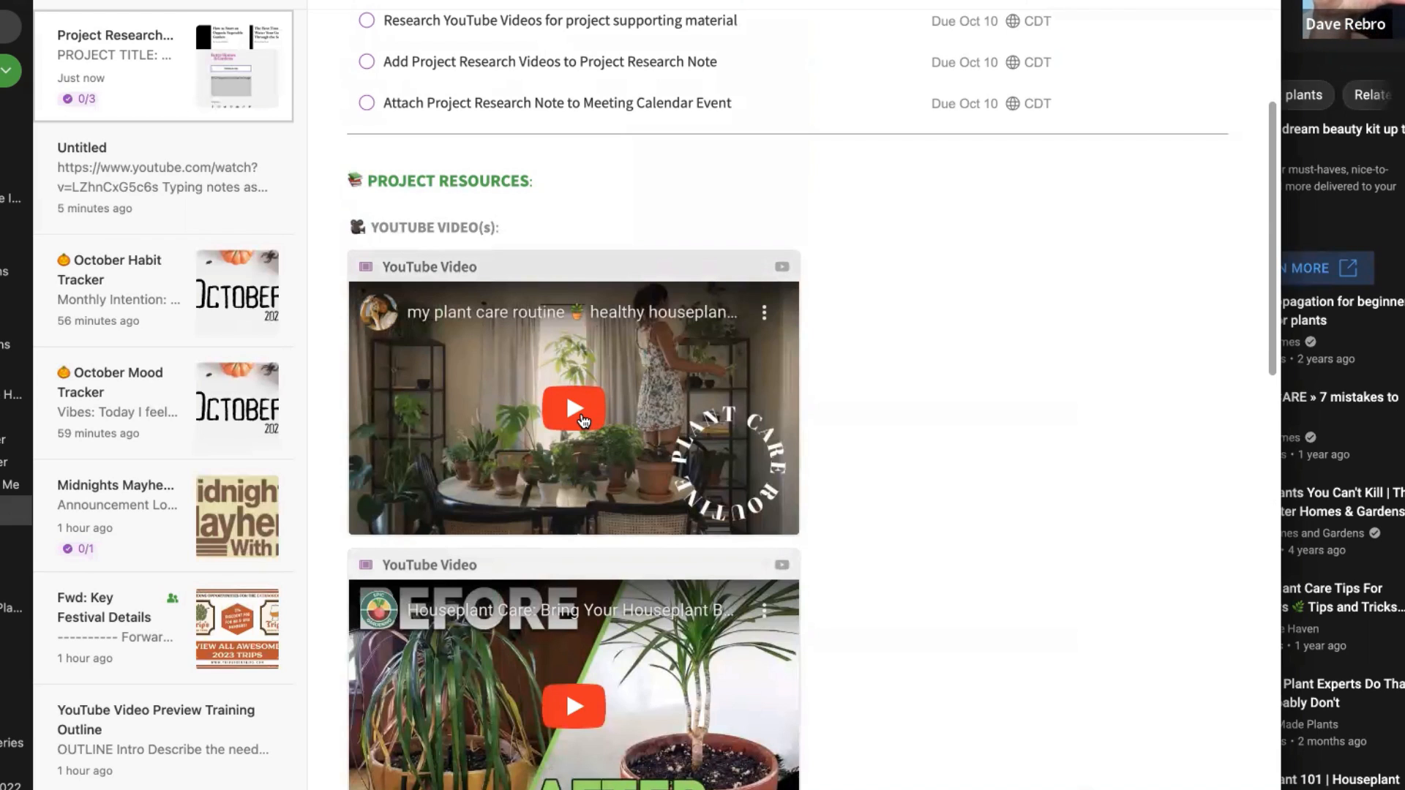
click(583, 420)
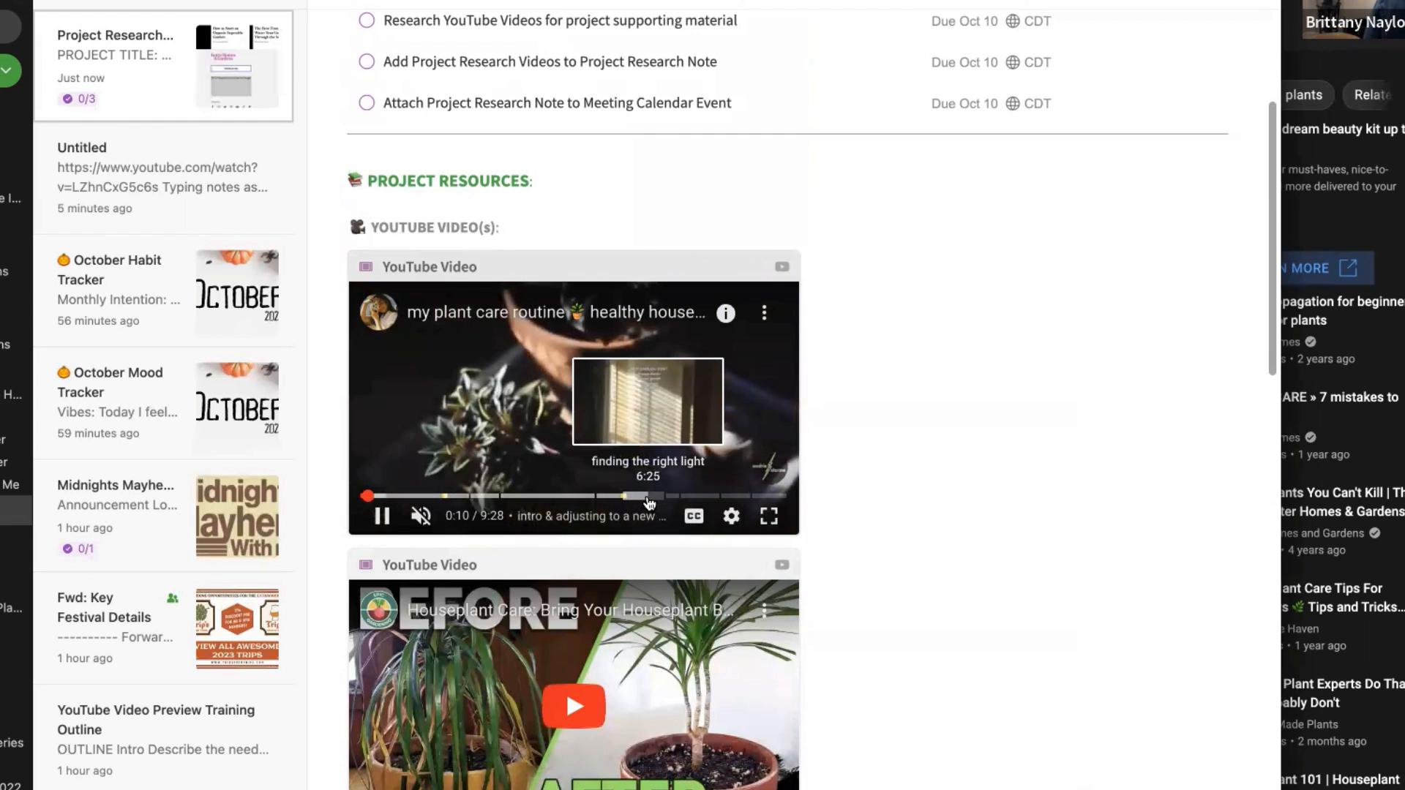
click(649, 497)
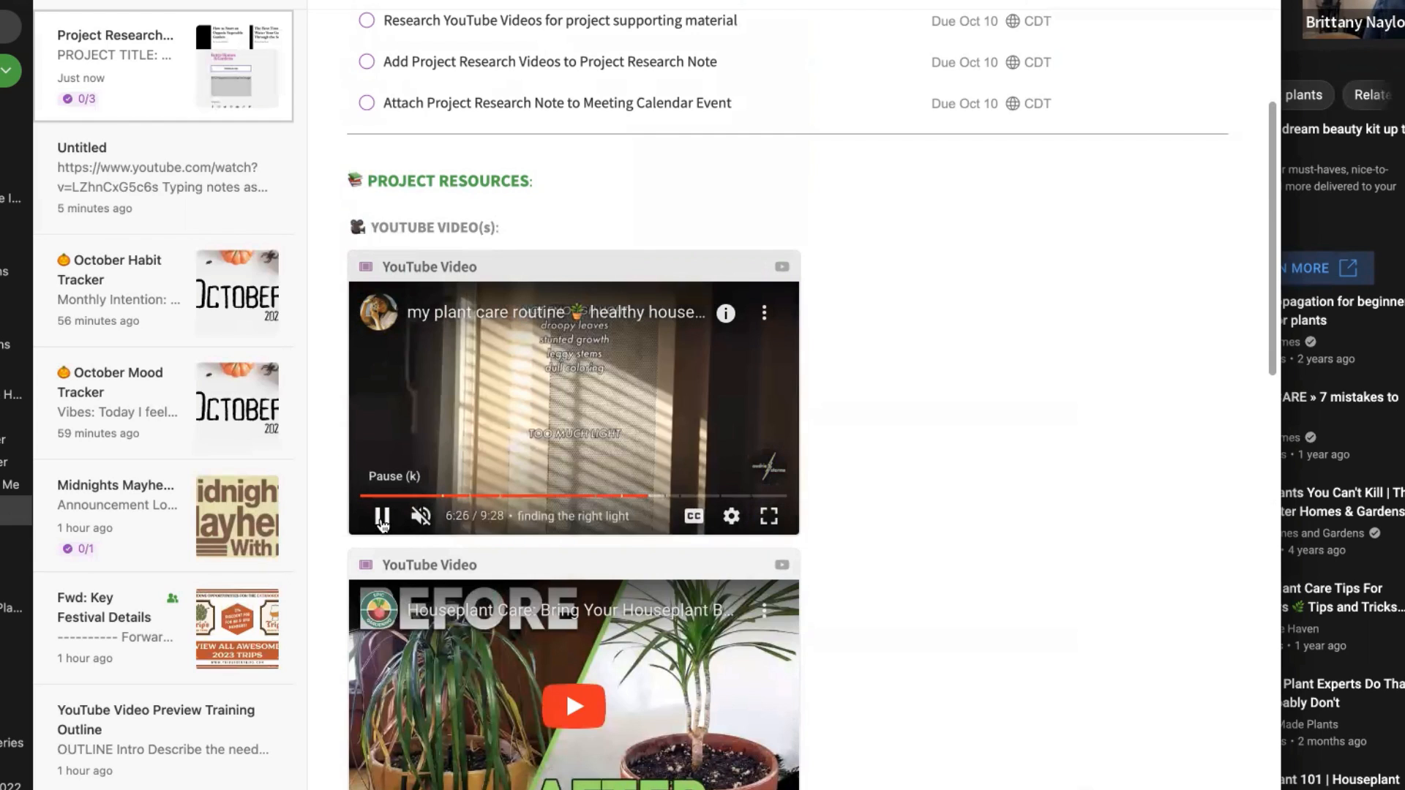
click(381, 517)
mouse_move(582, 273)
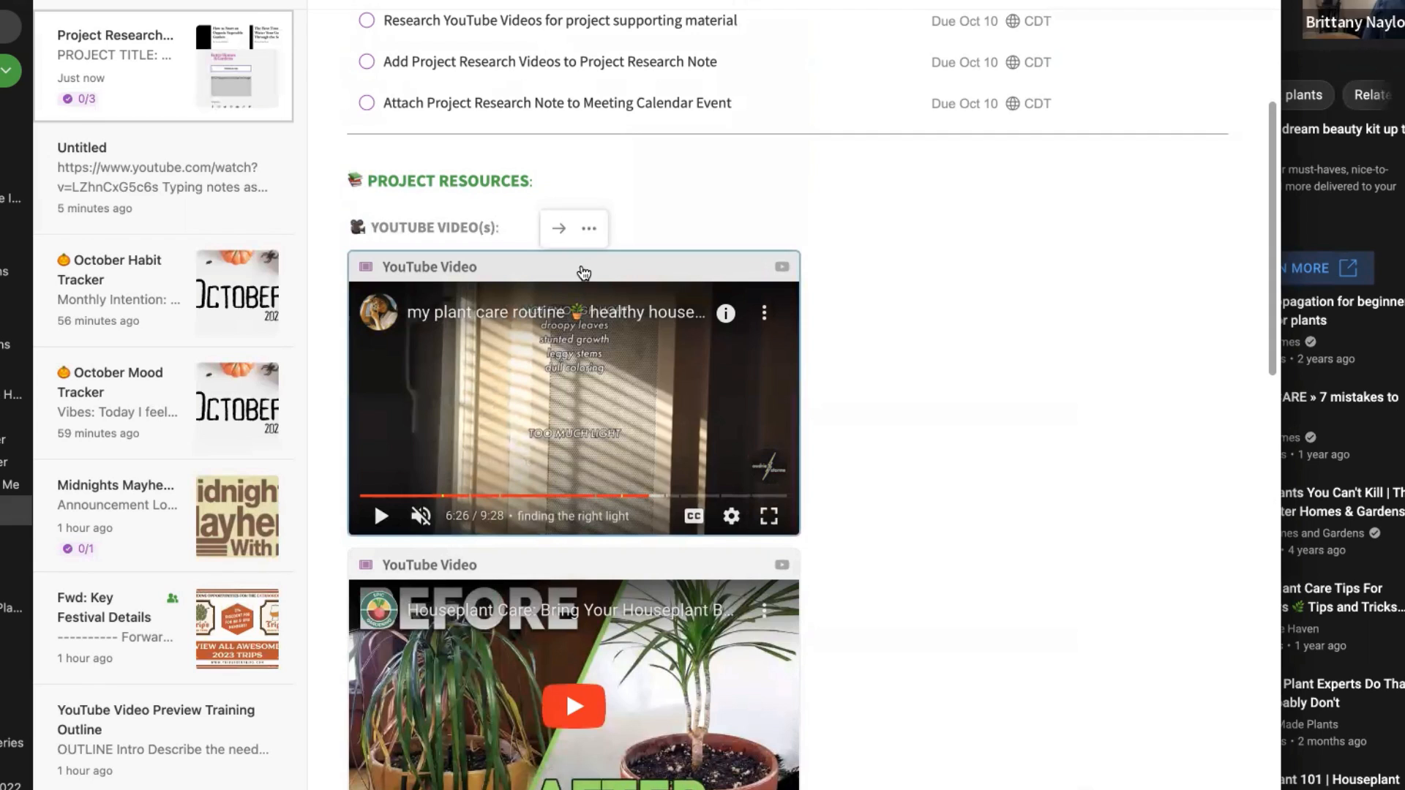
Enlarge the embedded "my plant care routine" video and play it from about 6:22, in the "finding the right light" chapter.
click(585, 229)
click(690, 381)
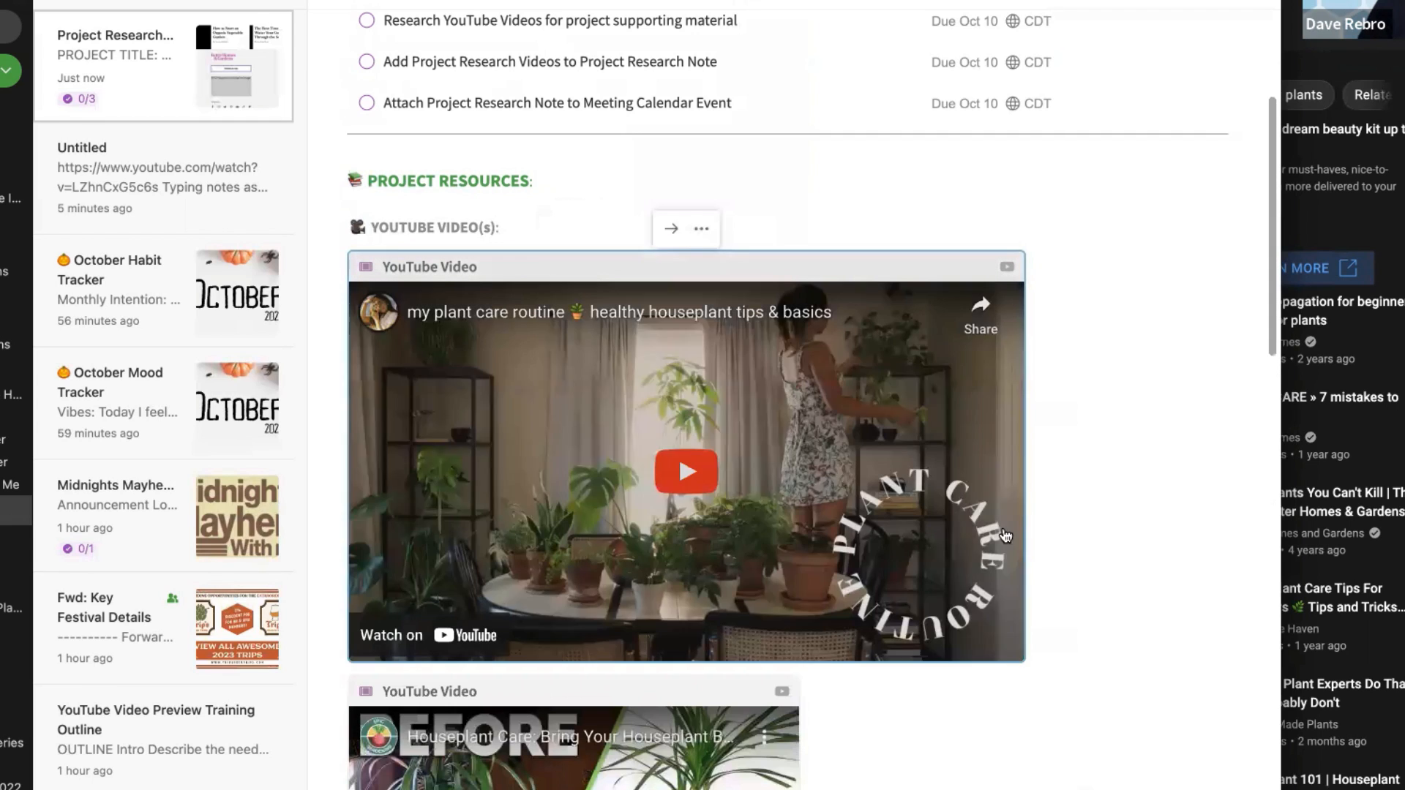
click(685, 488)
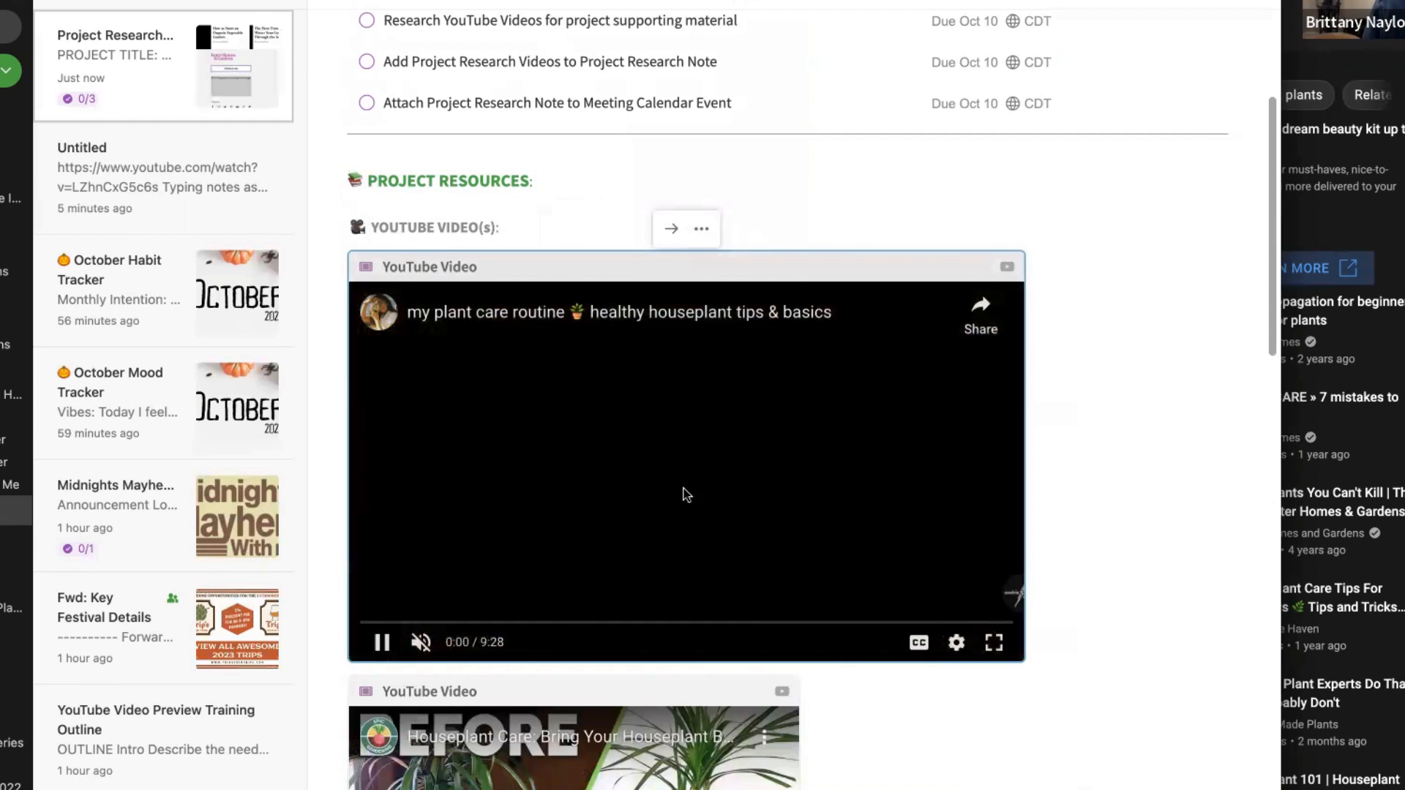
click(796, 623)
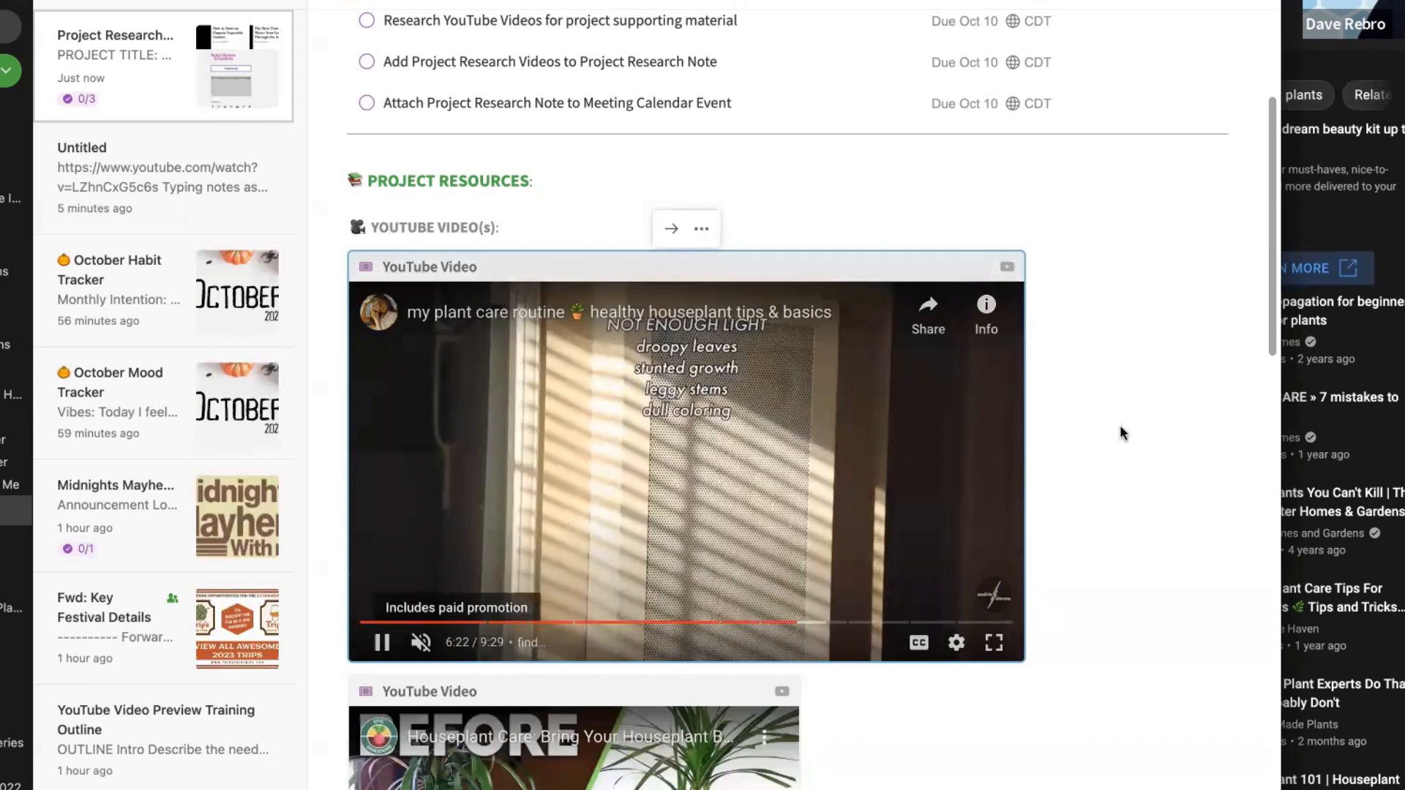
Capture the playing video frame with the light-problem captions as a screen image and place it under the SCREENSHOTS heading.
key(shift+super+4)
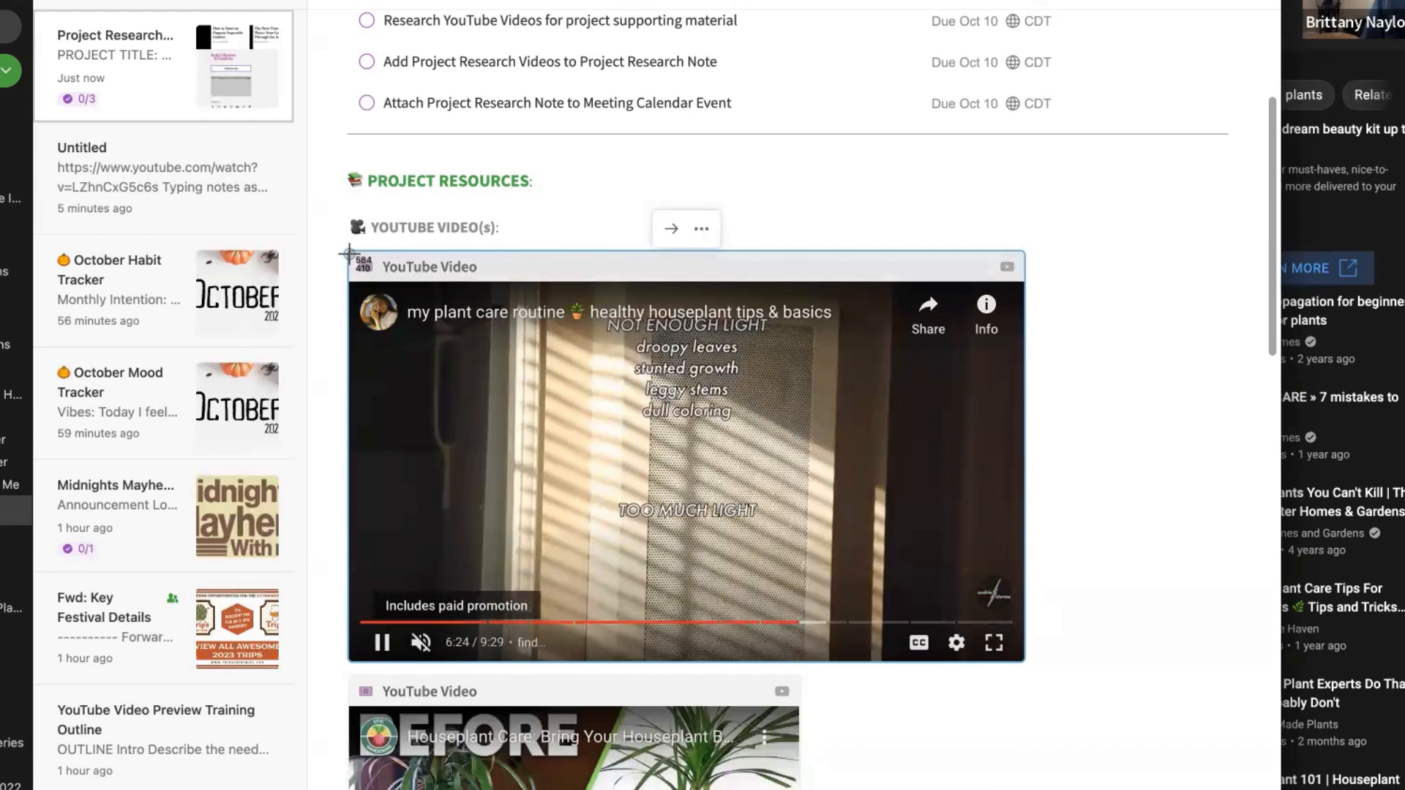
drag(356, 284, 1024, 663)
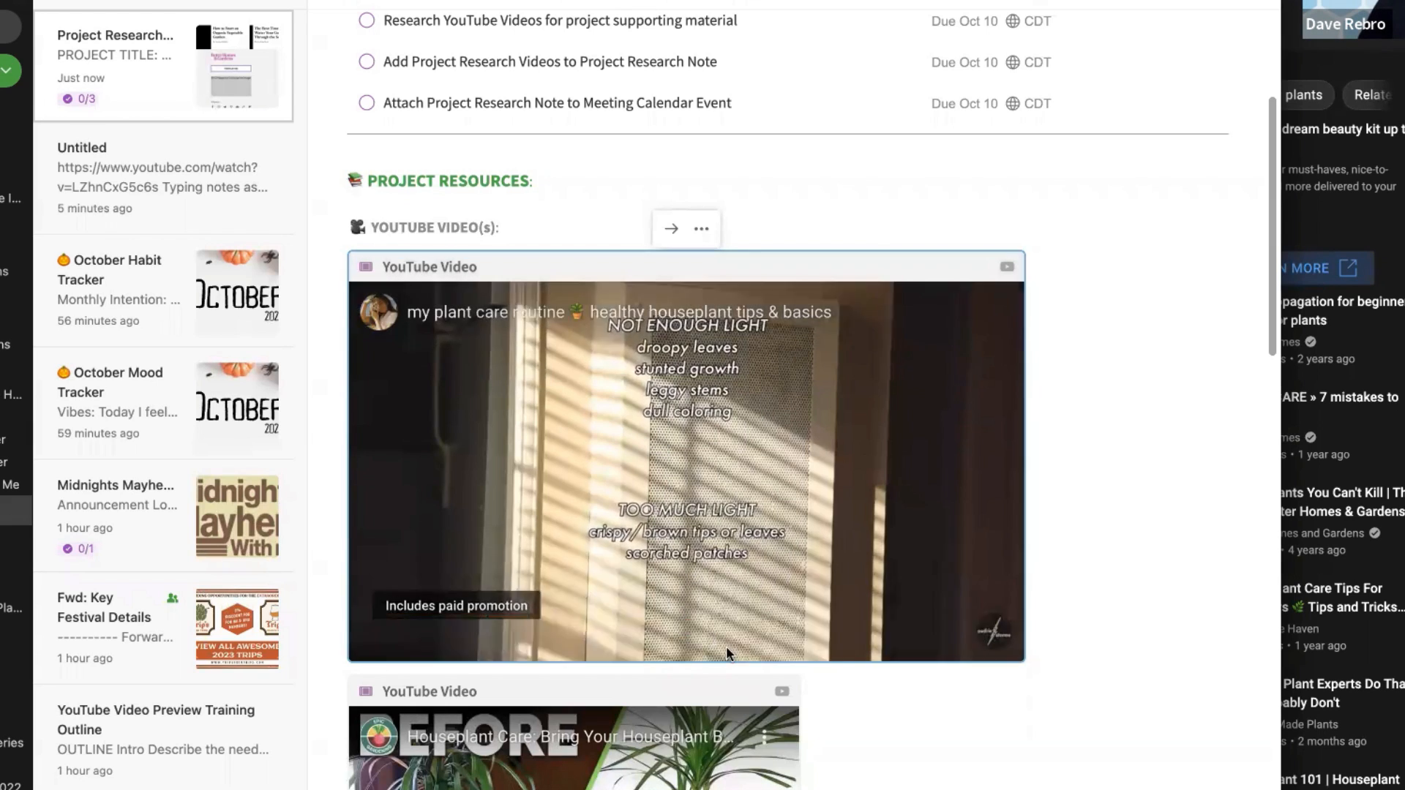
scroll(693, 642, down, 15)
scroll(403, 261, up, 3)
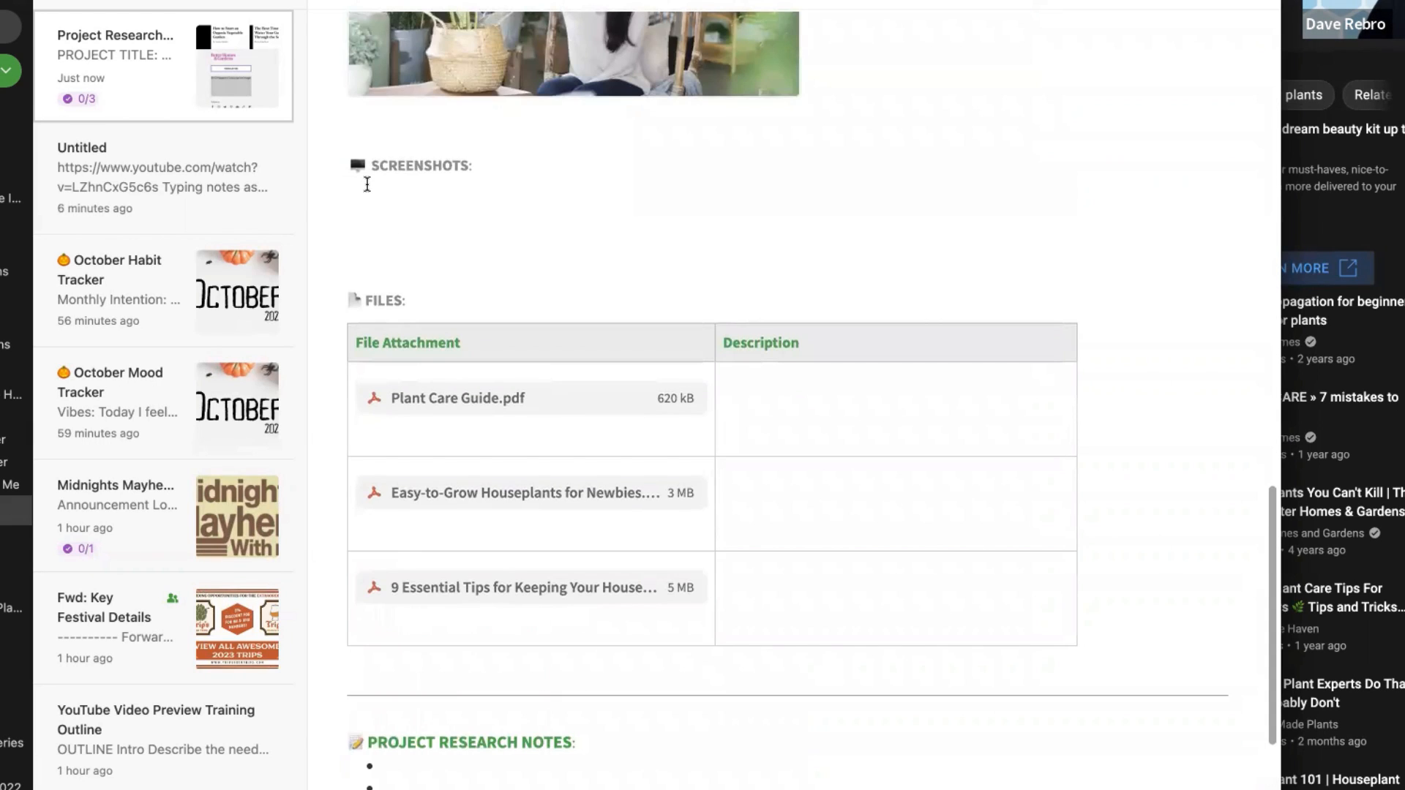
drag(1031, 589, 410, 190)
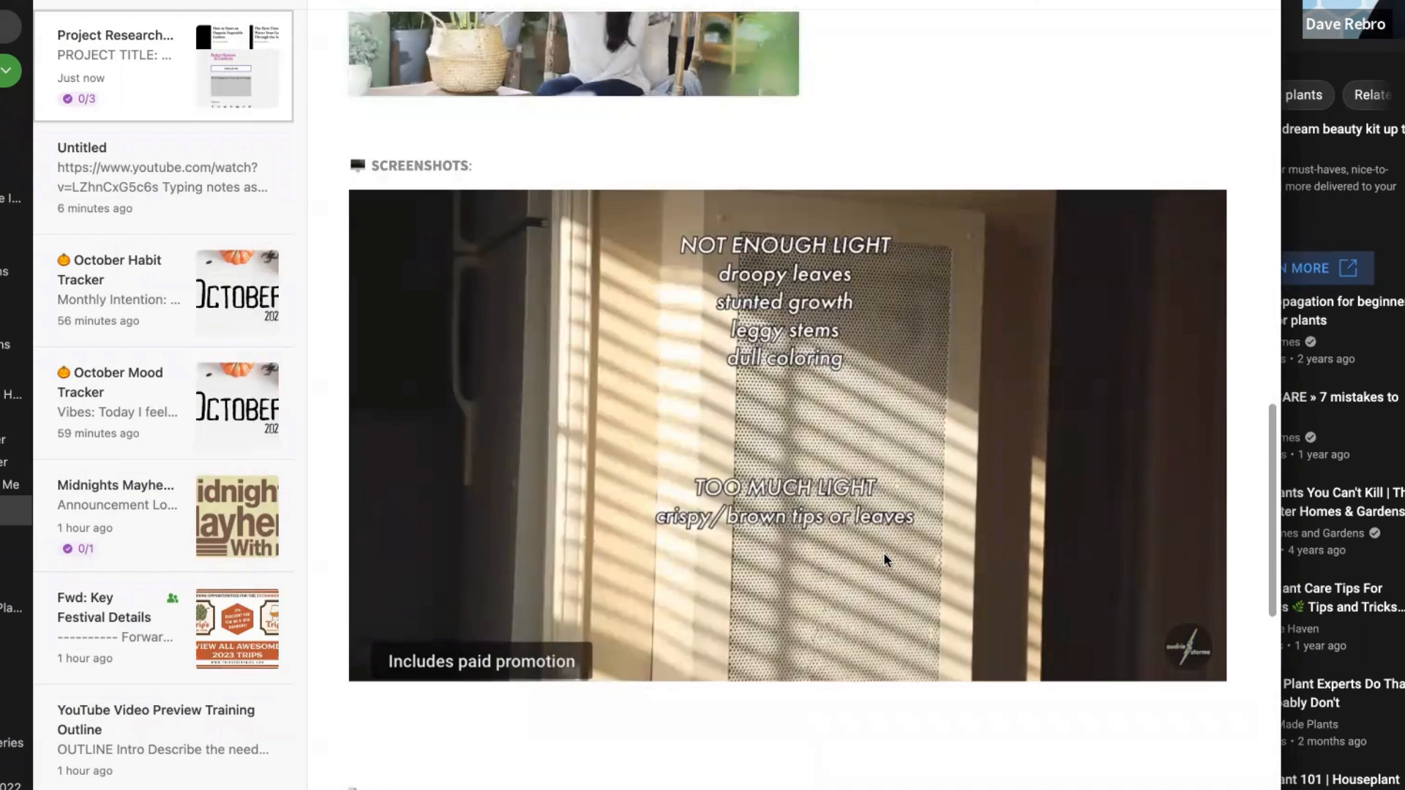
Annotate the screenshot with four red arrows pointing at droopy leaves, stunted growth, leggy stems and dull coloring.
click(802, 386)
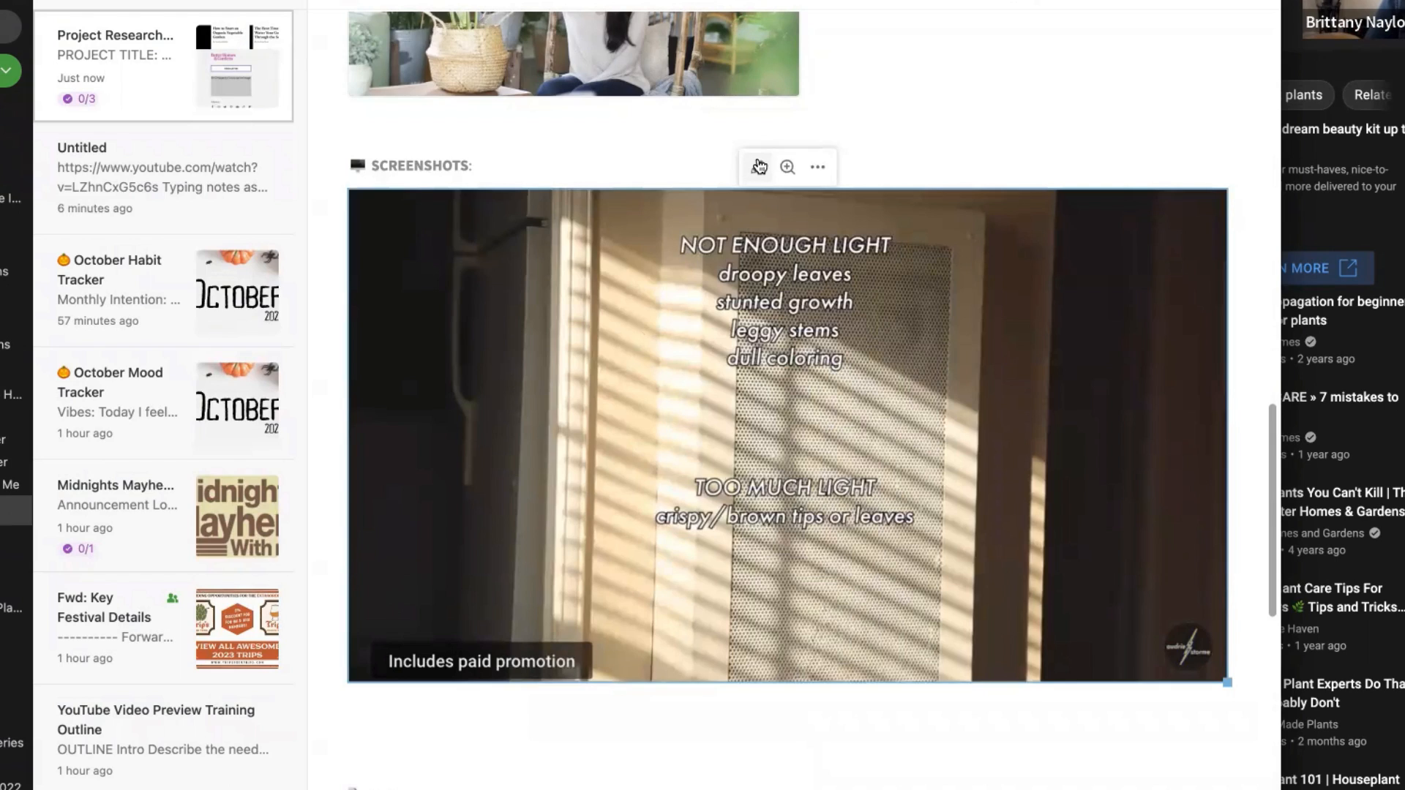
click(759, 169)
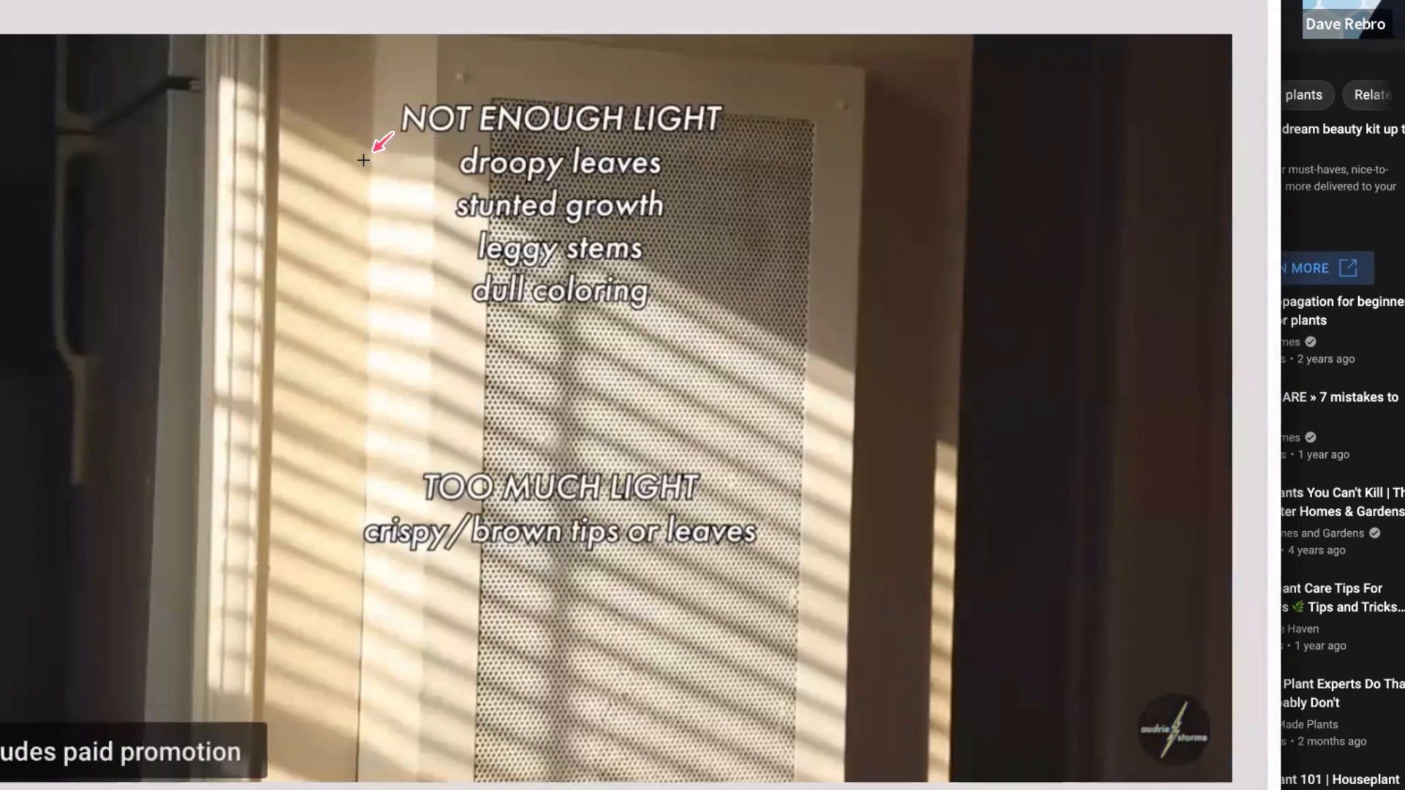
drag(366, 162, 447, 159)
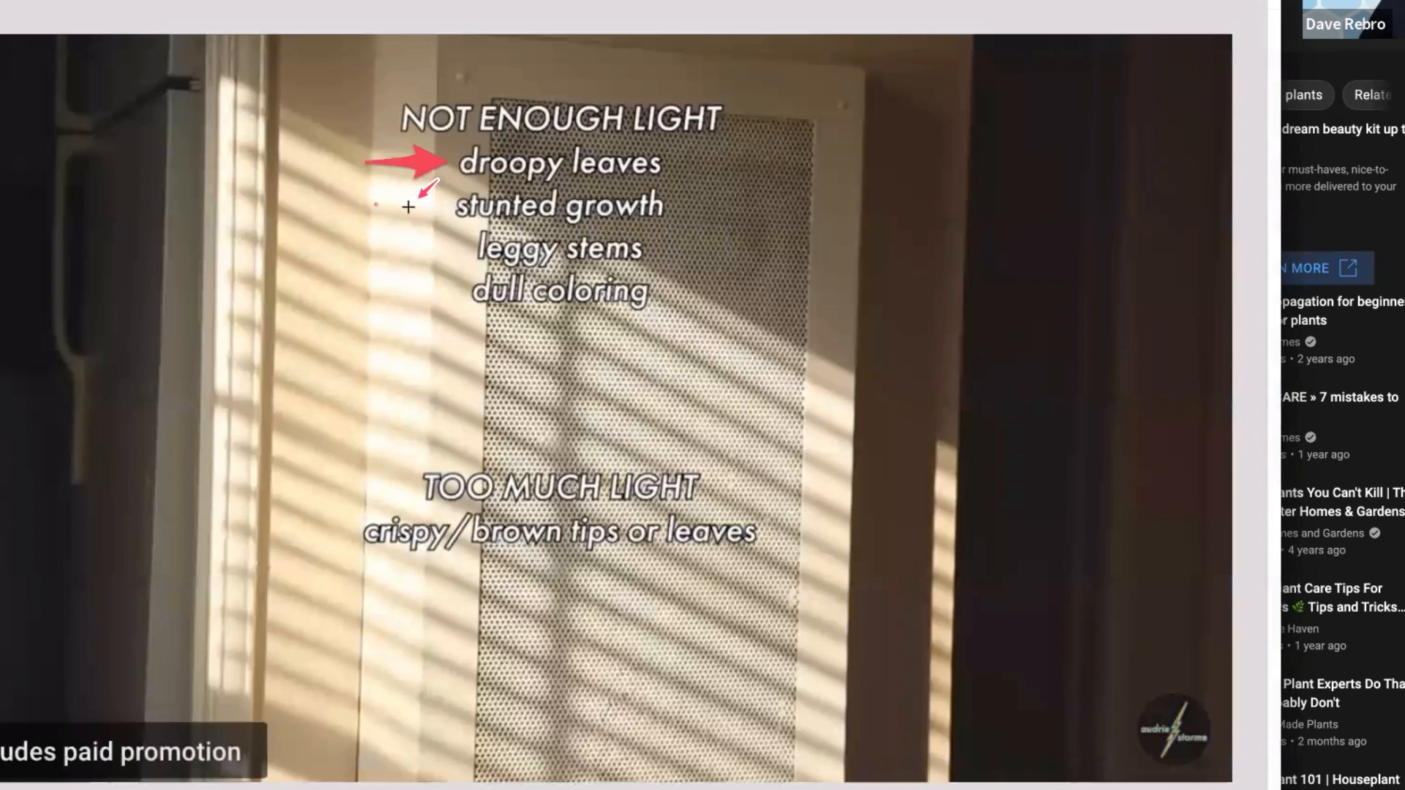
drag(374, 203, 444, 201)
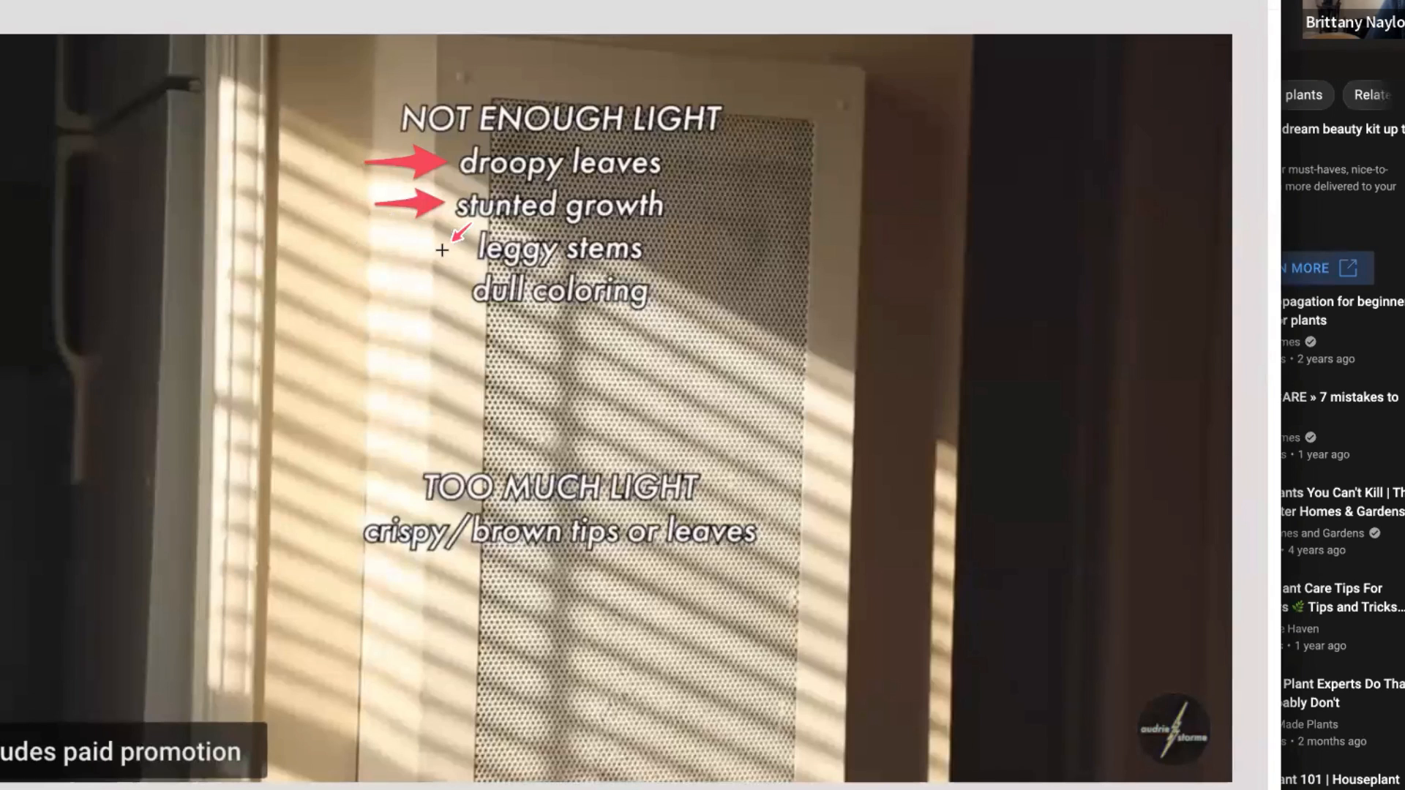
drag(366, 243, 454, 246)
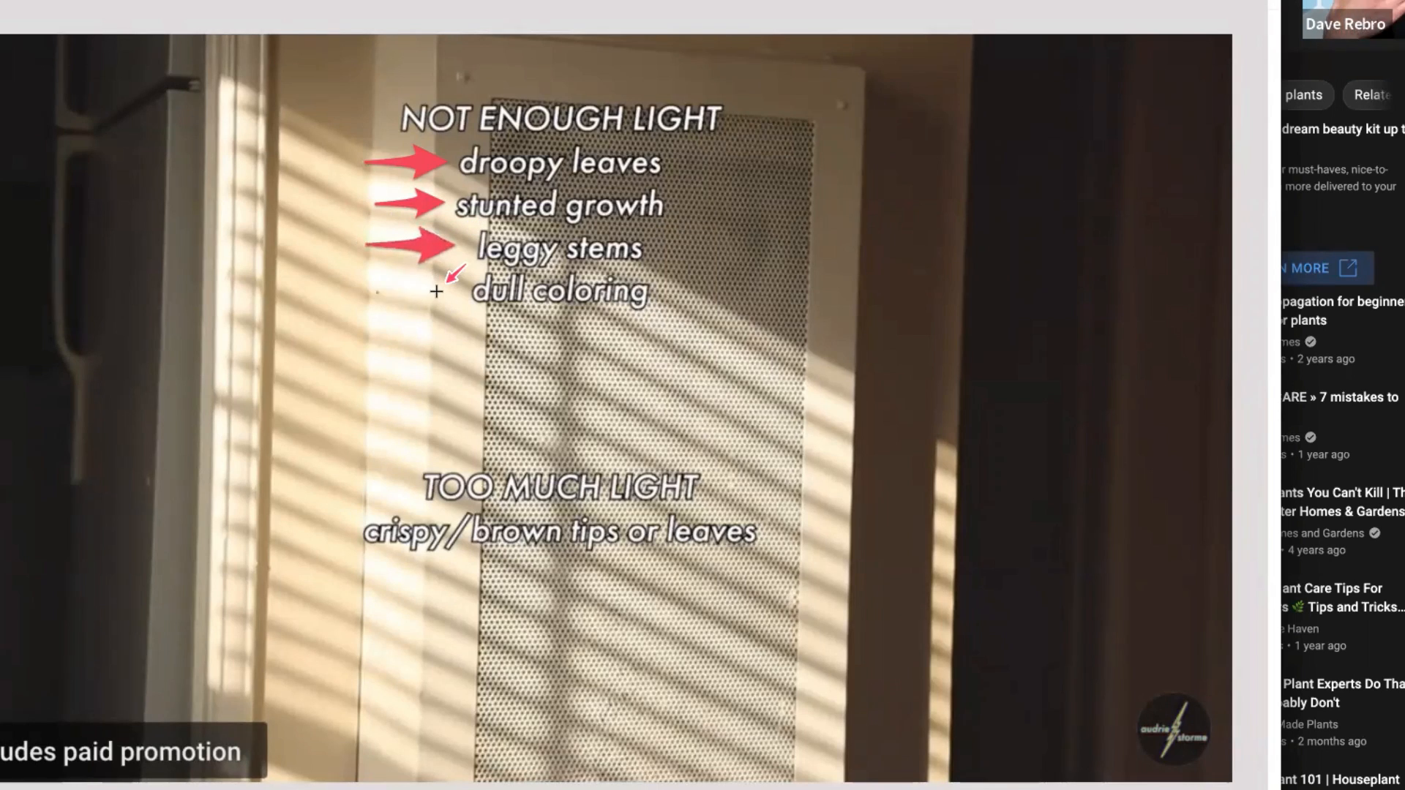
drag(377, 292, 454, 292)
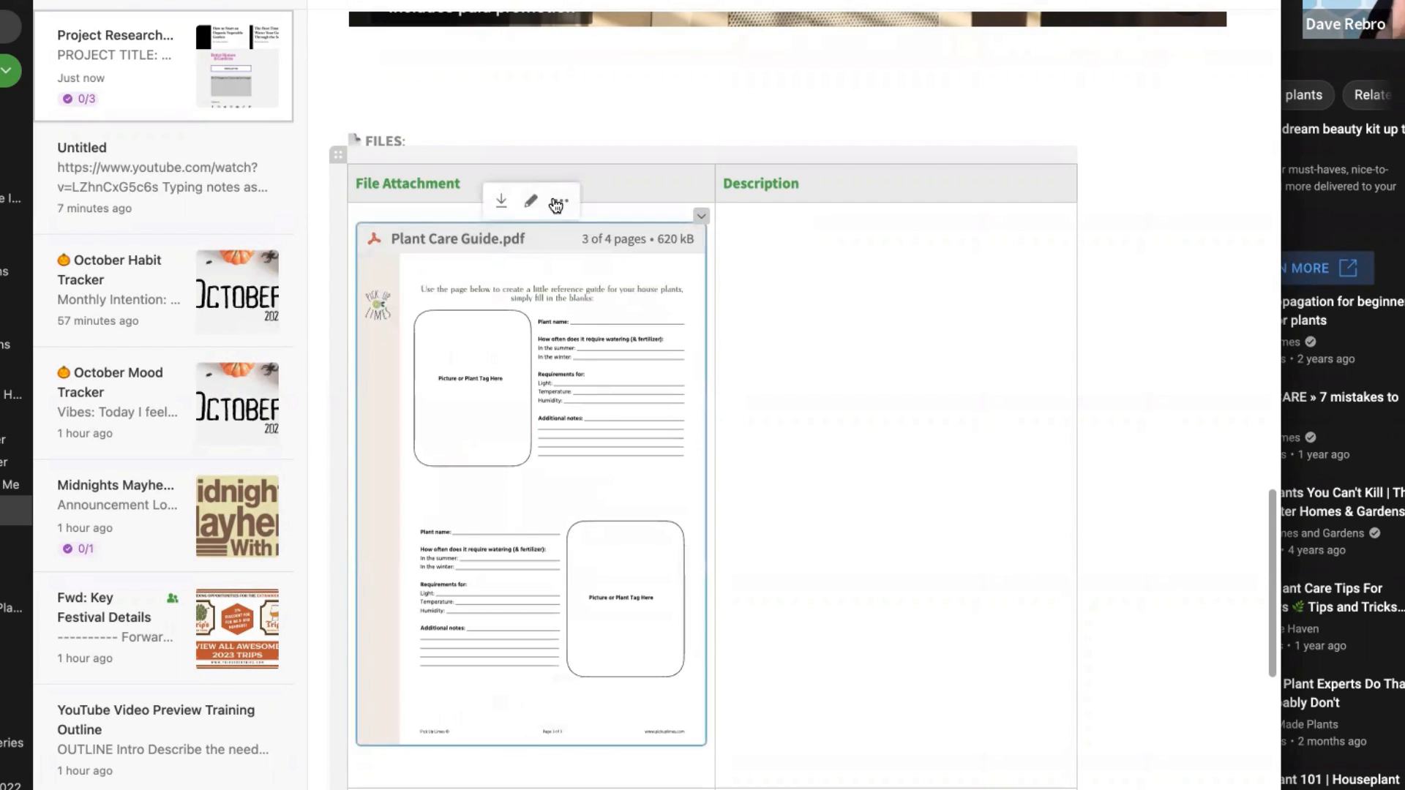
Display Plant Care Guide.pdf in the FILES table as an attachment.
click(556, 203)
click(647, 334)
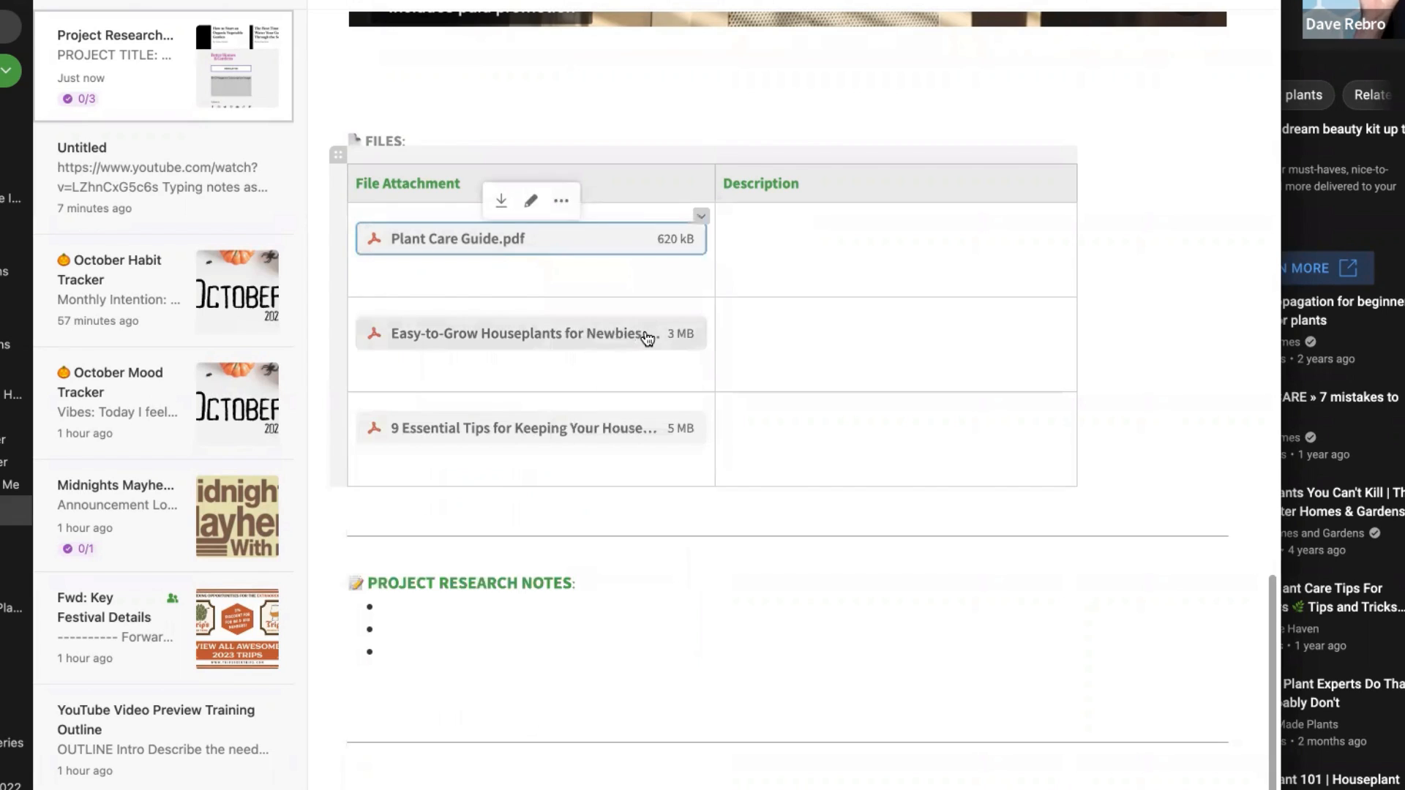
click(655, 269)
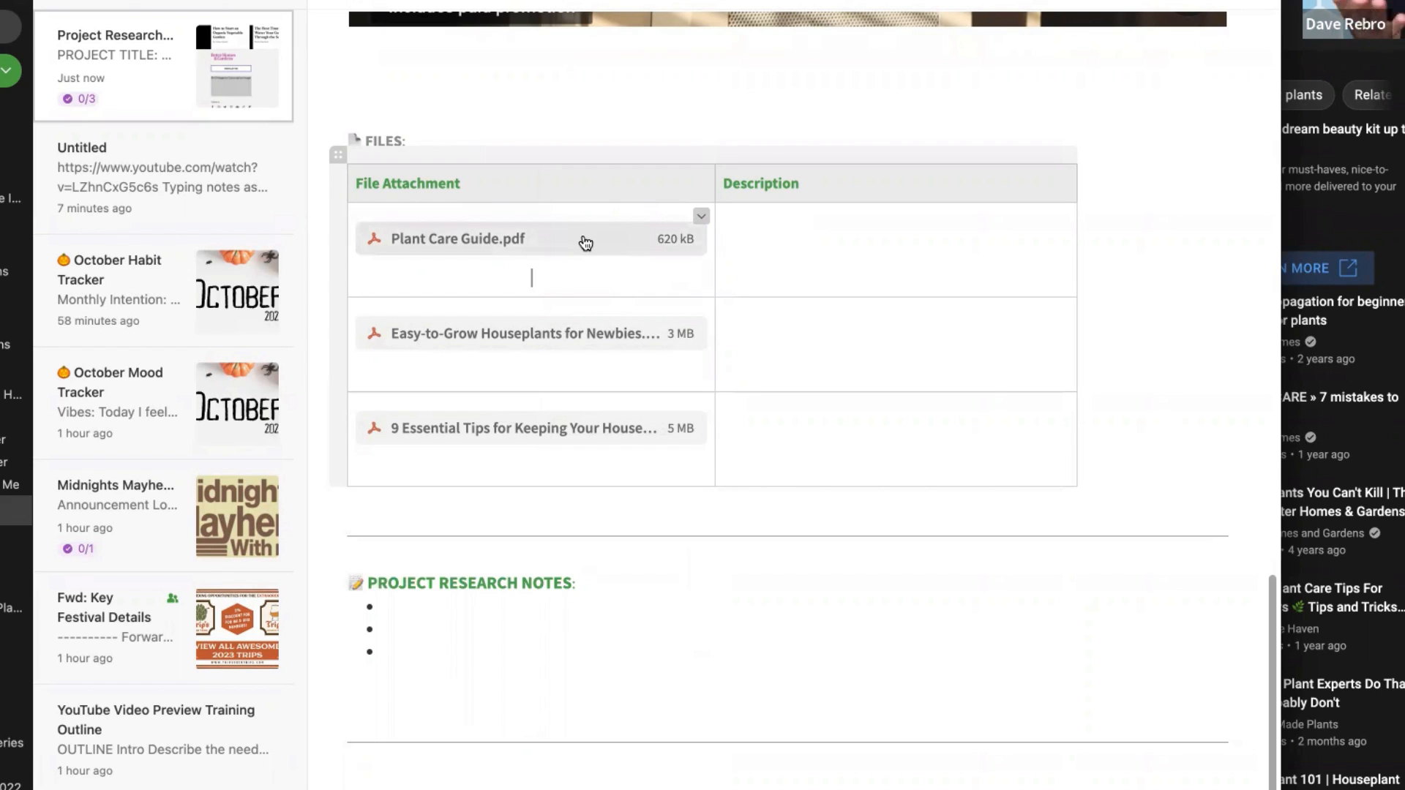
Describe Plant Care Guide.pdf as "Plant care guide" in the FILES table and display the PDF as a single page, showing page 2.
click(828, 231)
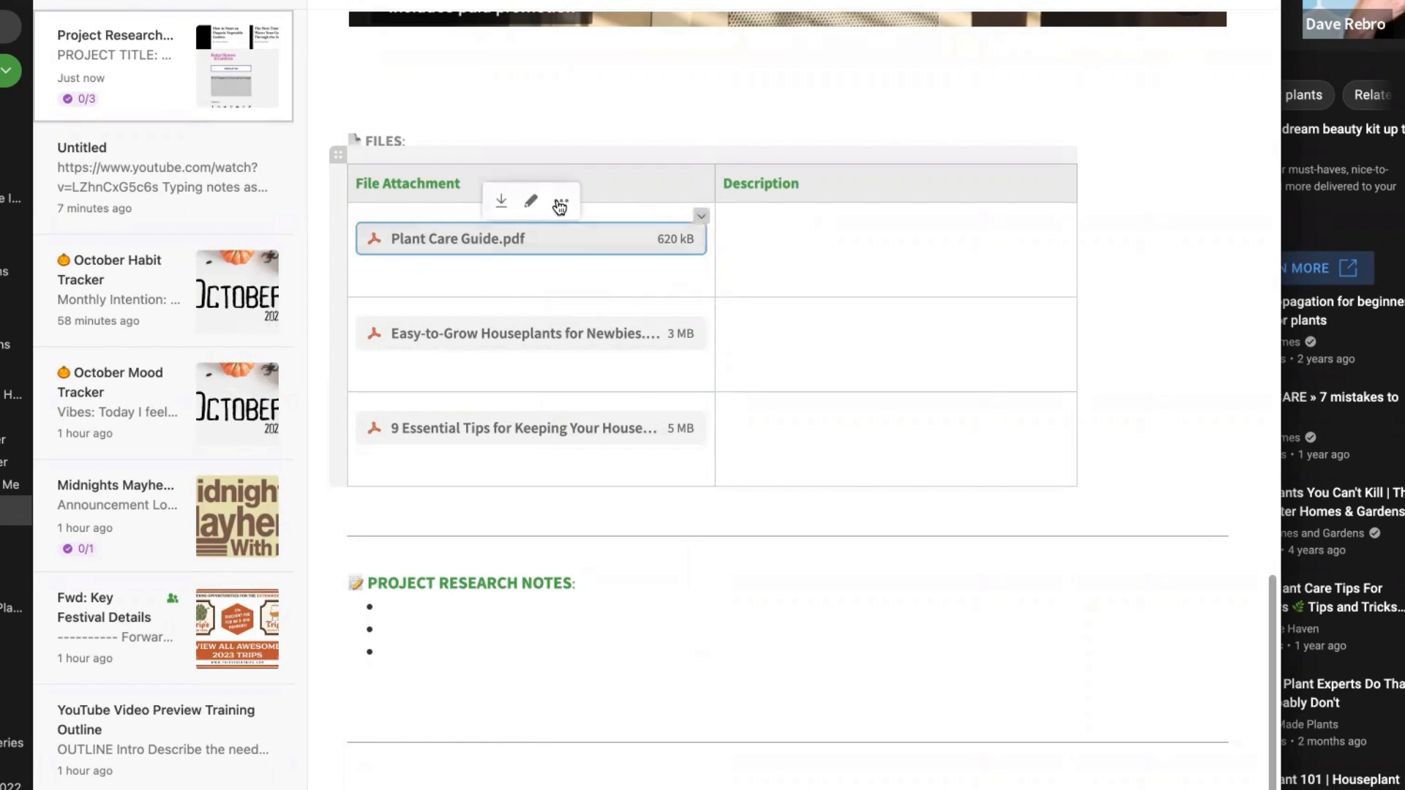
click(558, 200)
click(620, 358)
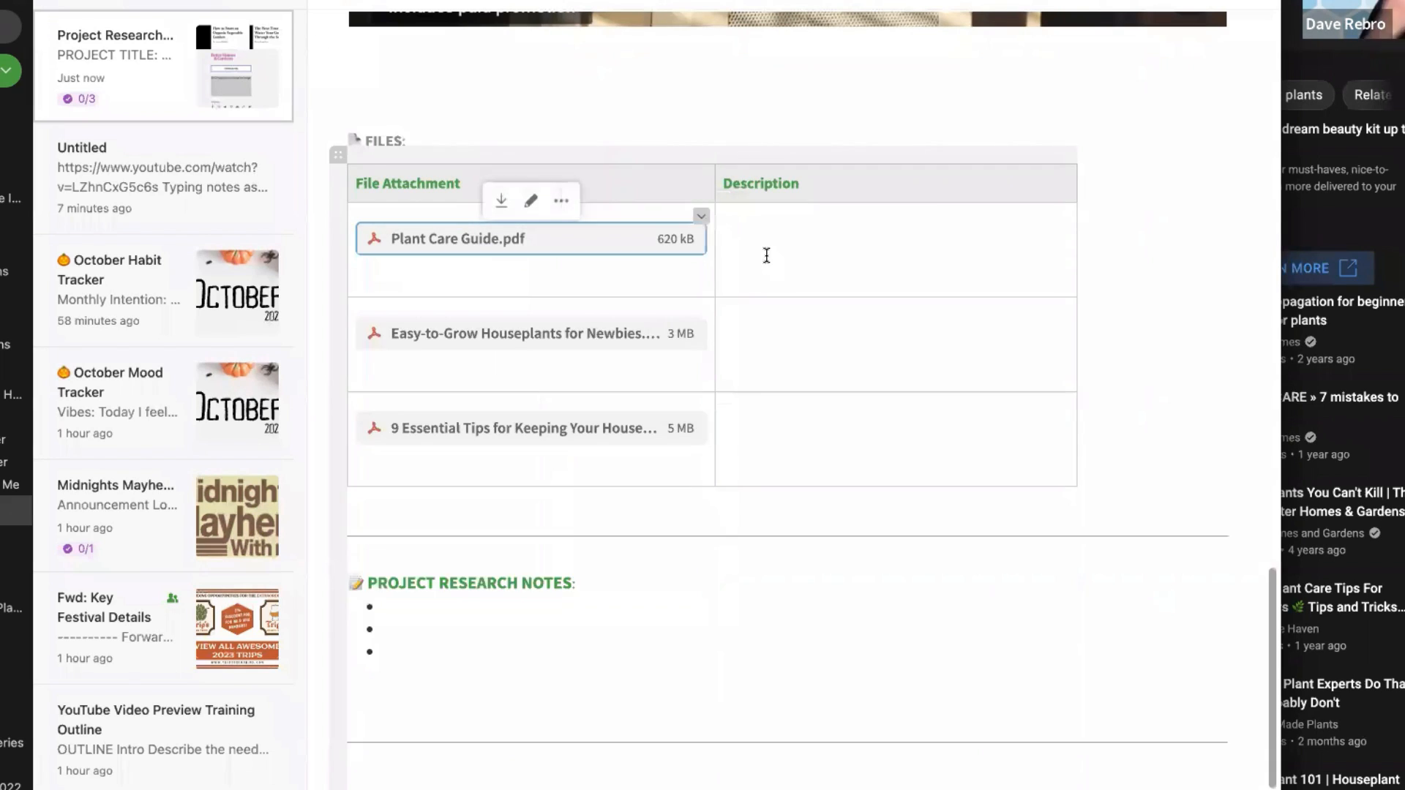
click(562, 701)
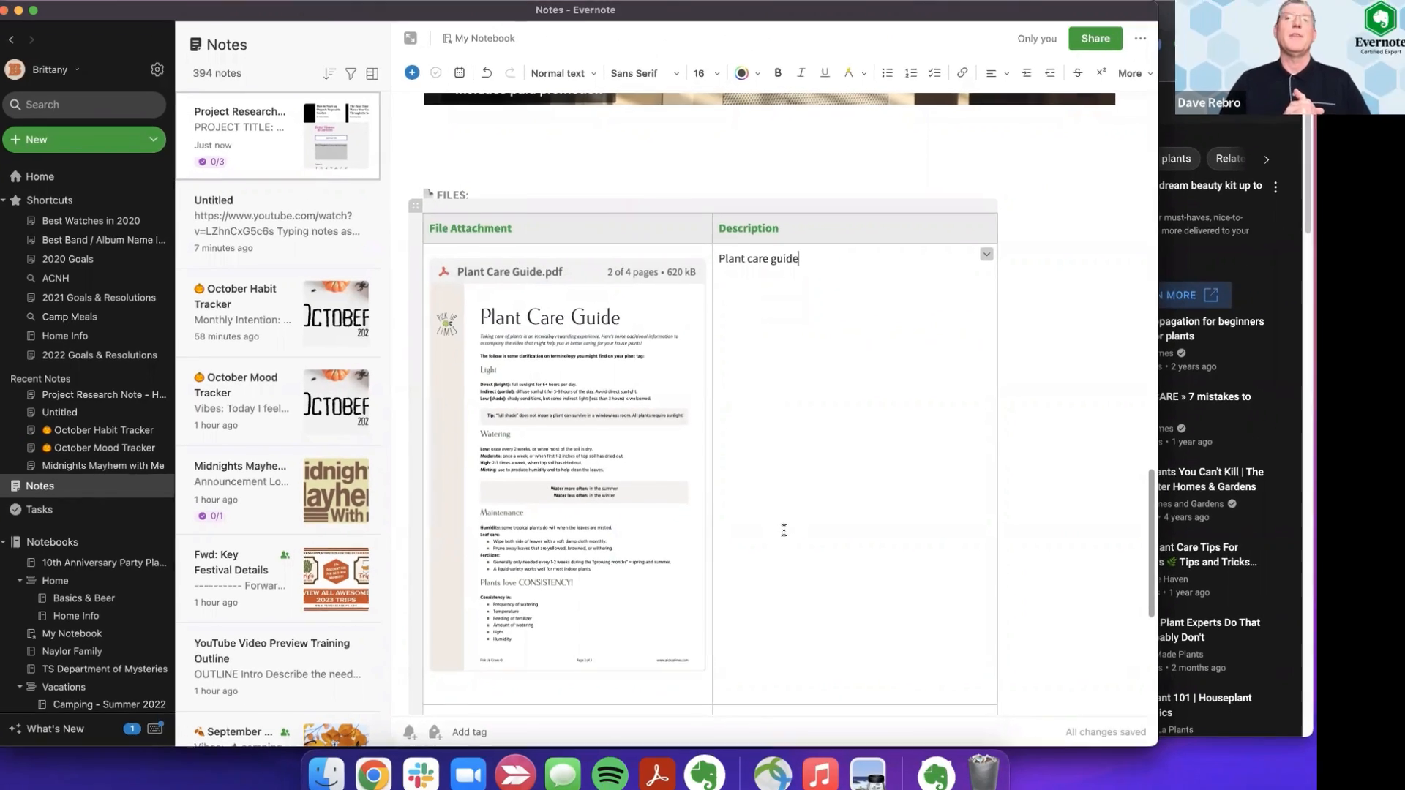
Switch Plant Care Guide.pdf from the page preview back to the compact attachment view.
scroll(802, 541, down, 5)
scroll(727, 303, up, 5)
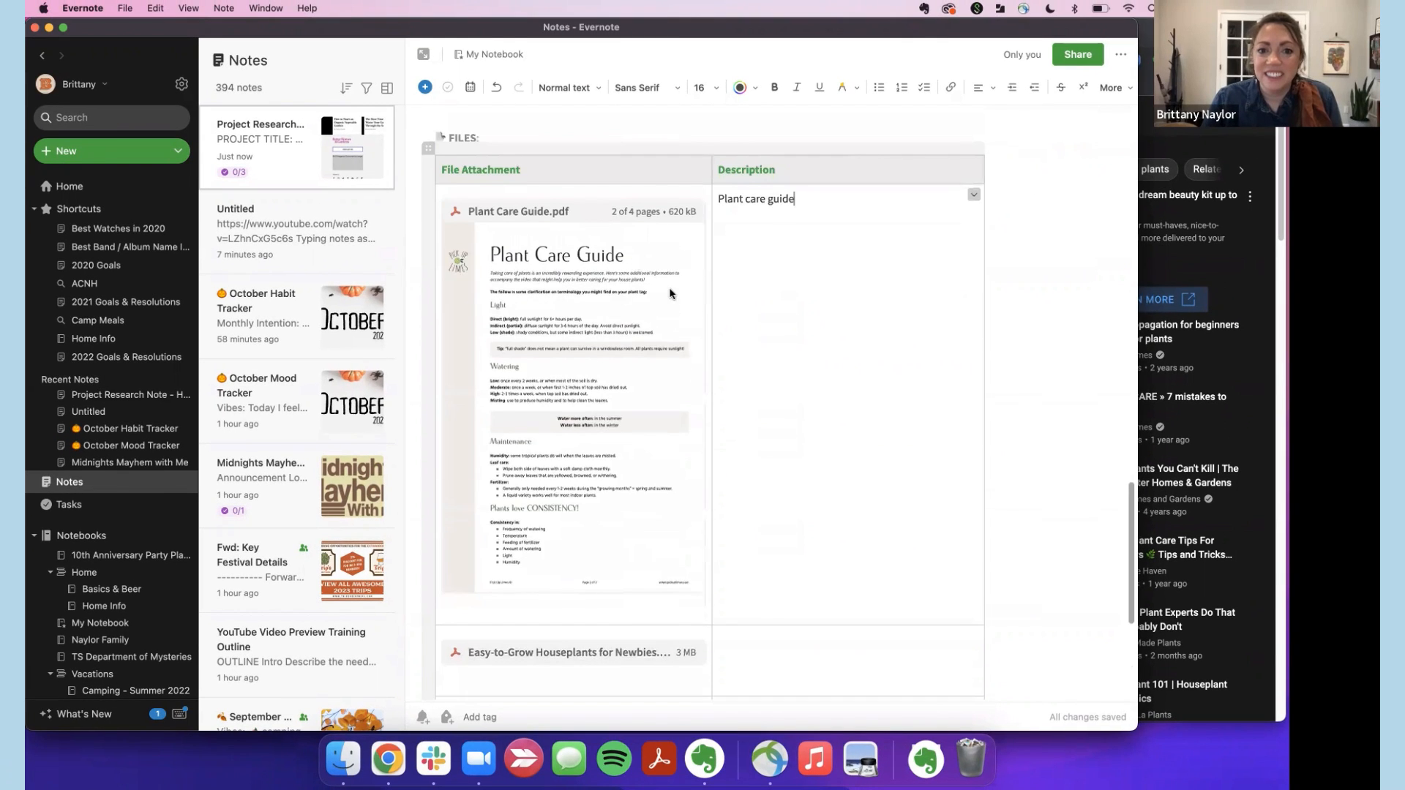
click(596, 195)
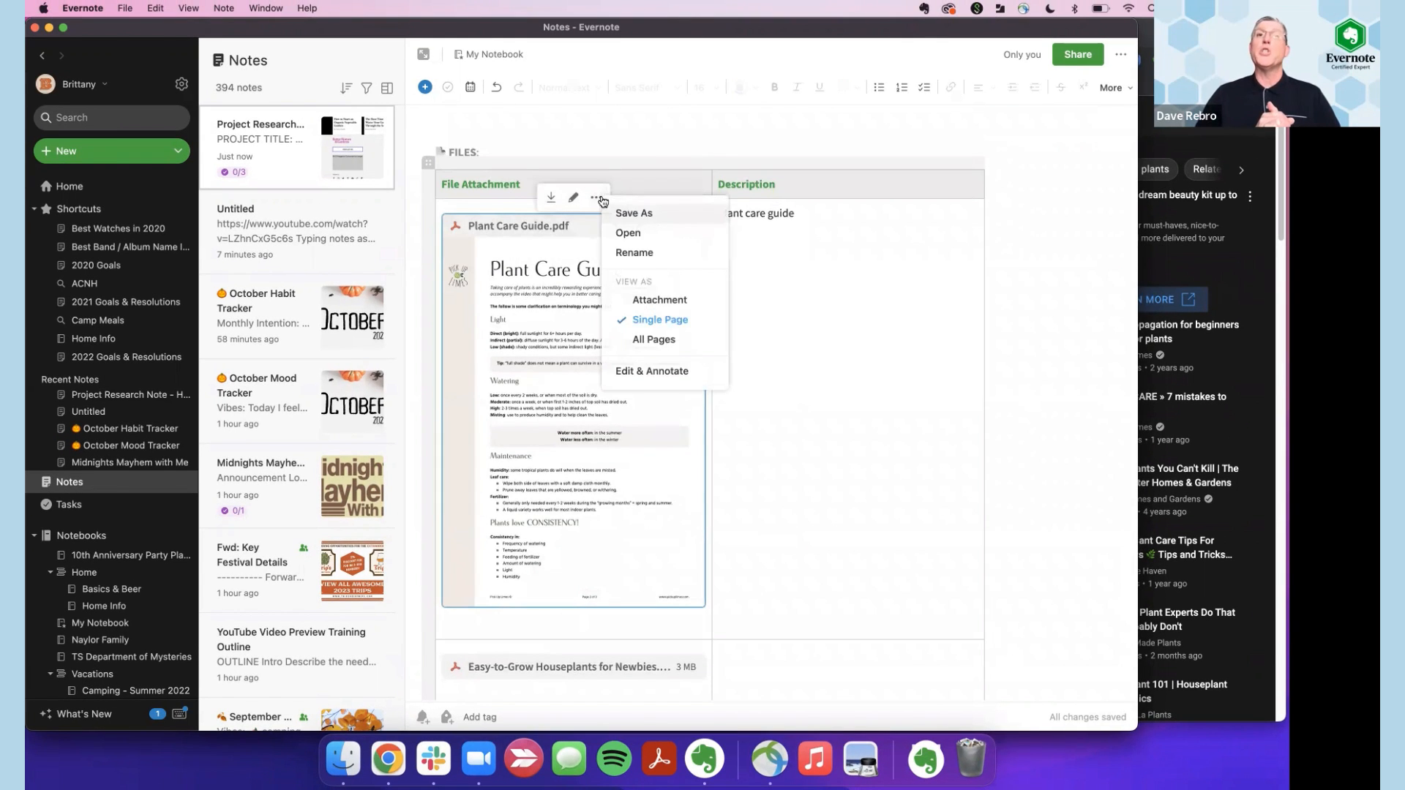
click(676, 306)
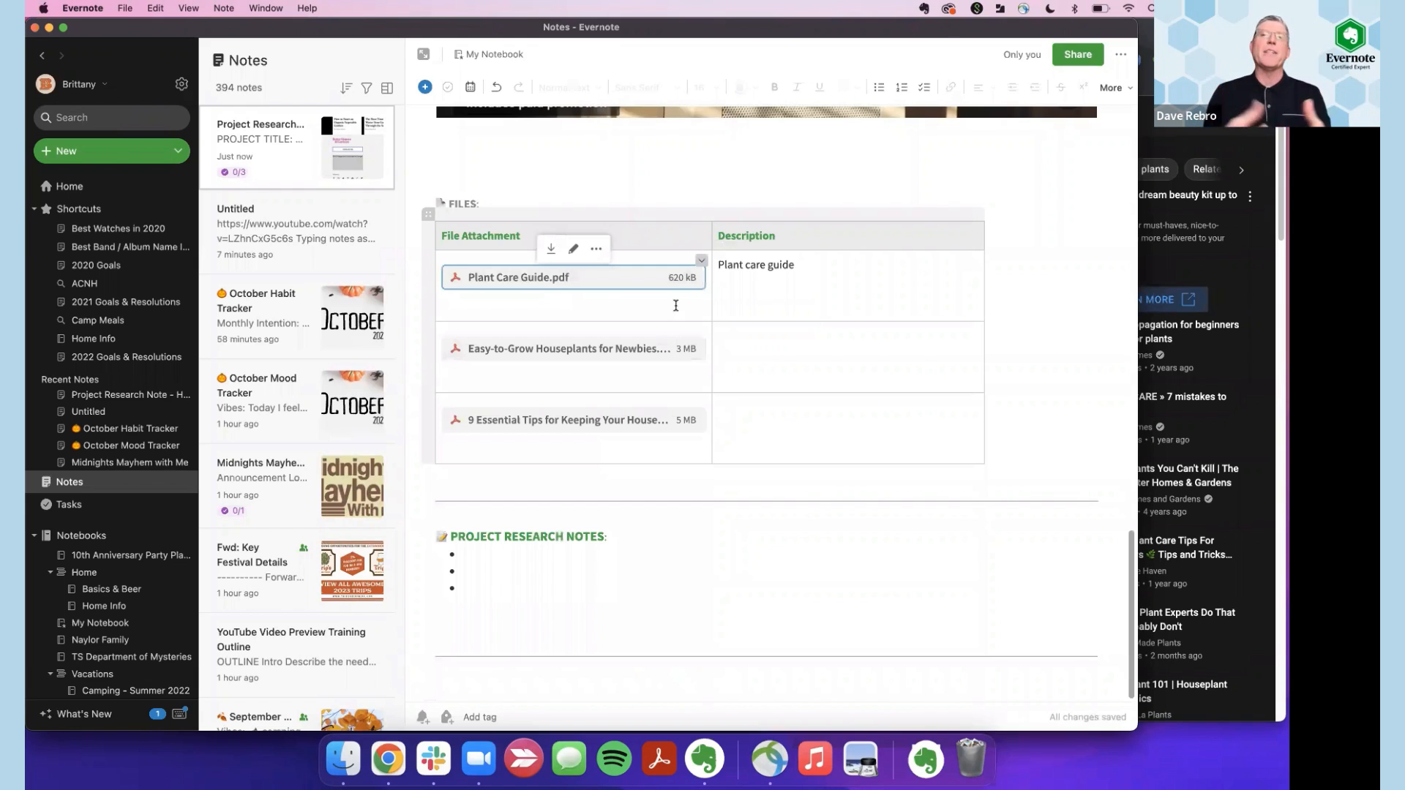
click(738, 300)
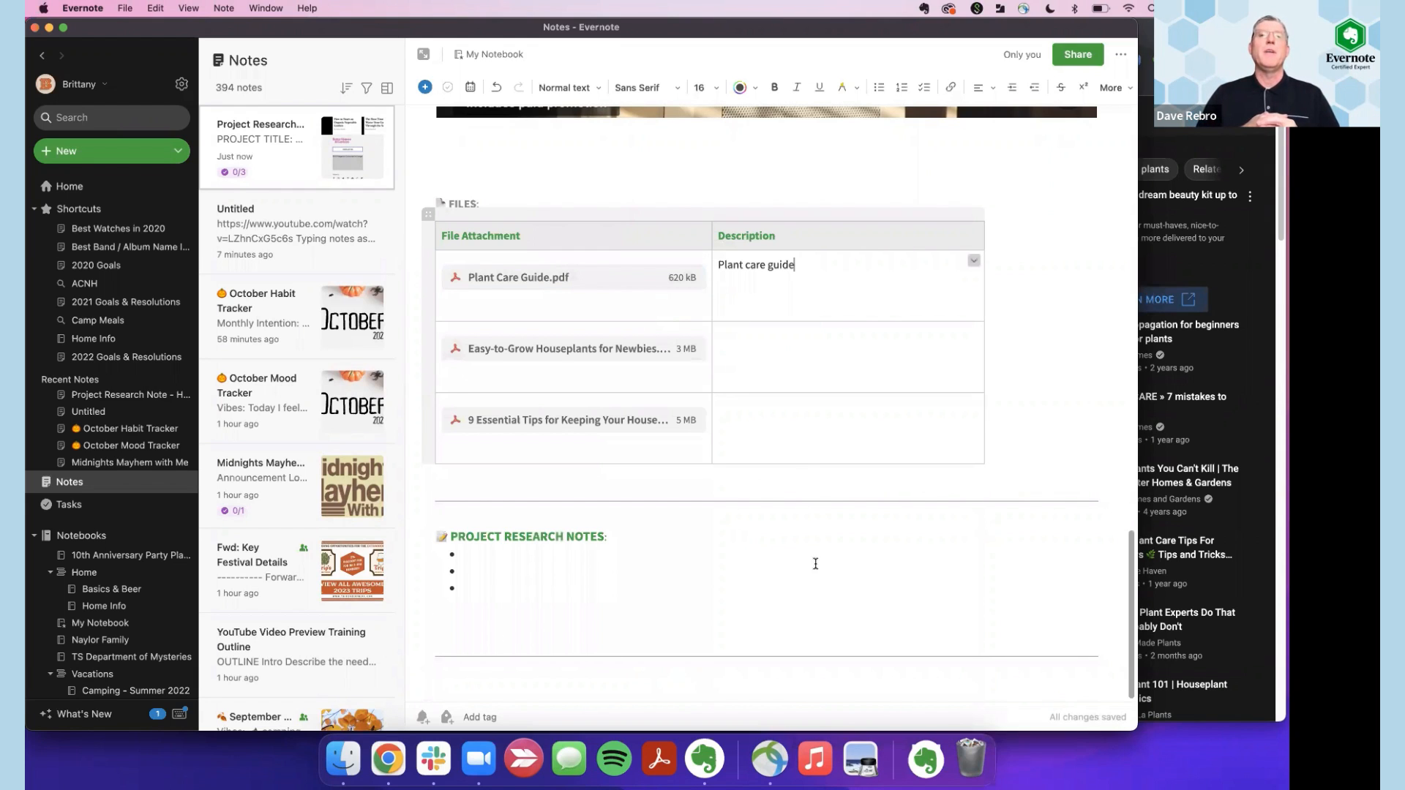
Review the project note's embedded videos, annotated screenshot, FILES table and PROJECT RESEARCH NOTES section.
scroll(714, 402, up, 5)
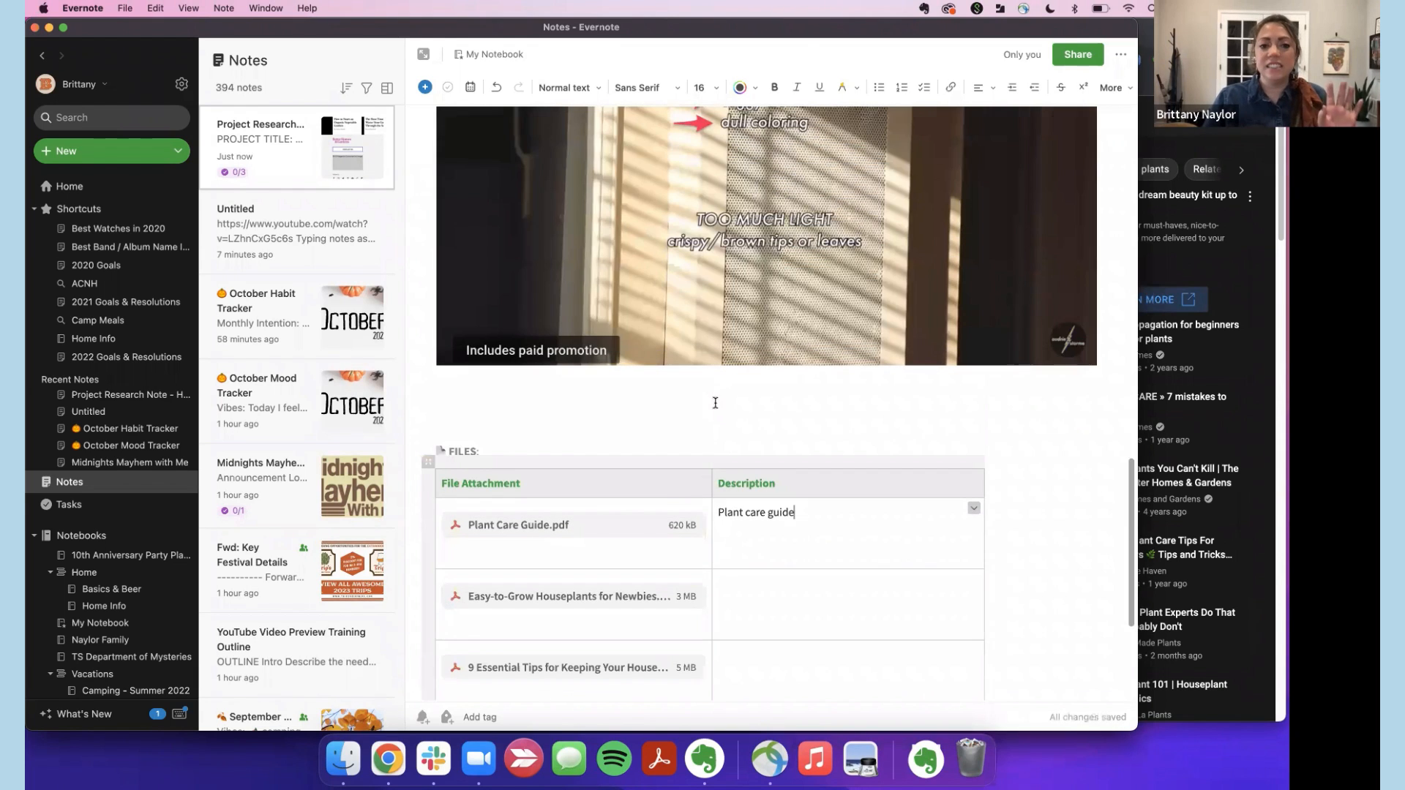
scroll(600, 439, up, 6)
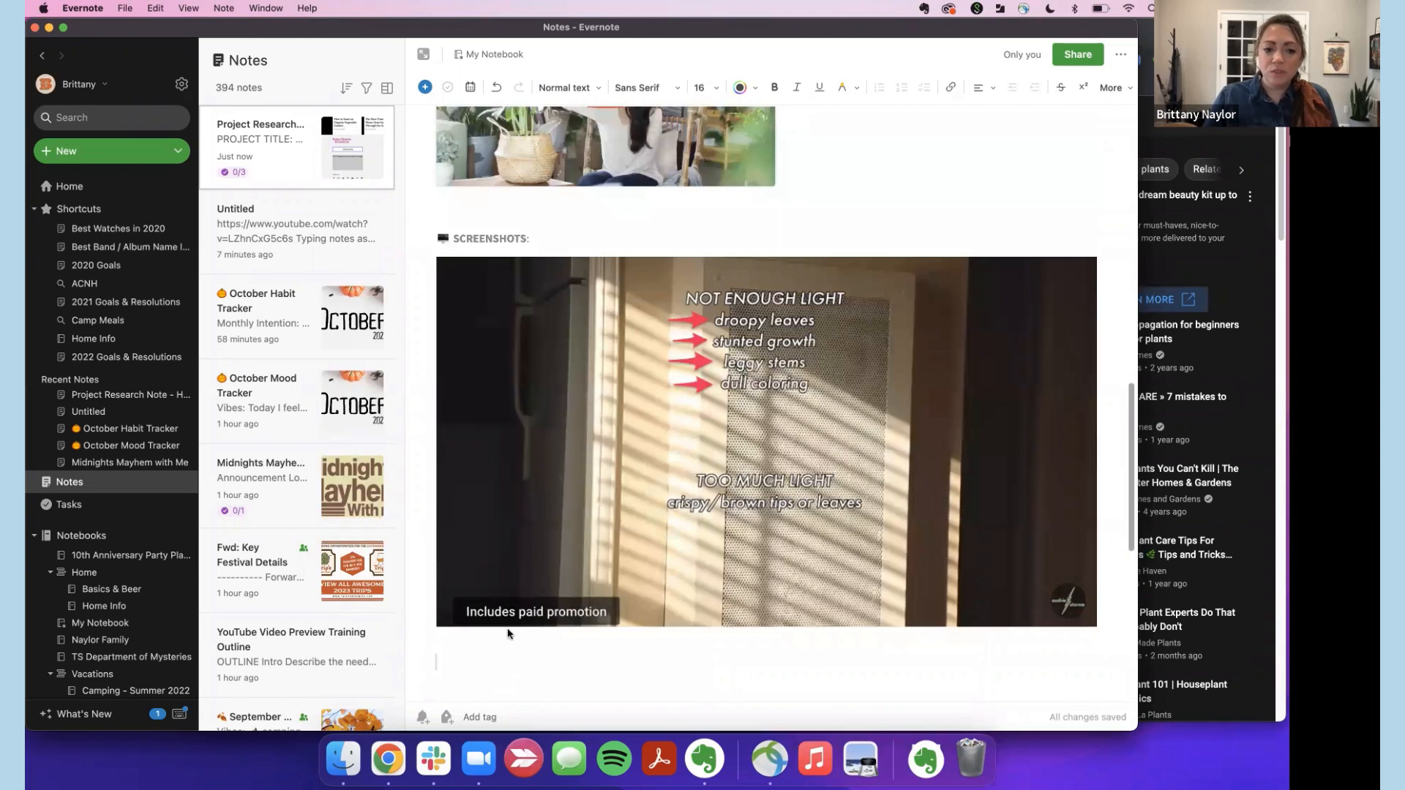
scroll(567, 376, up, 12)
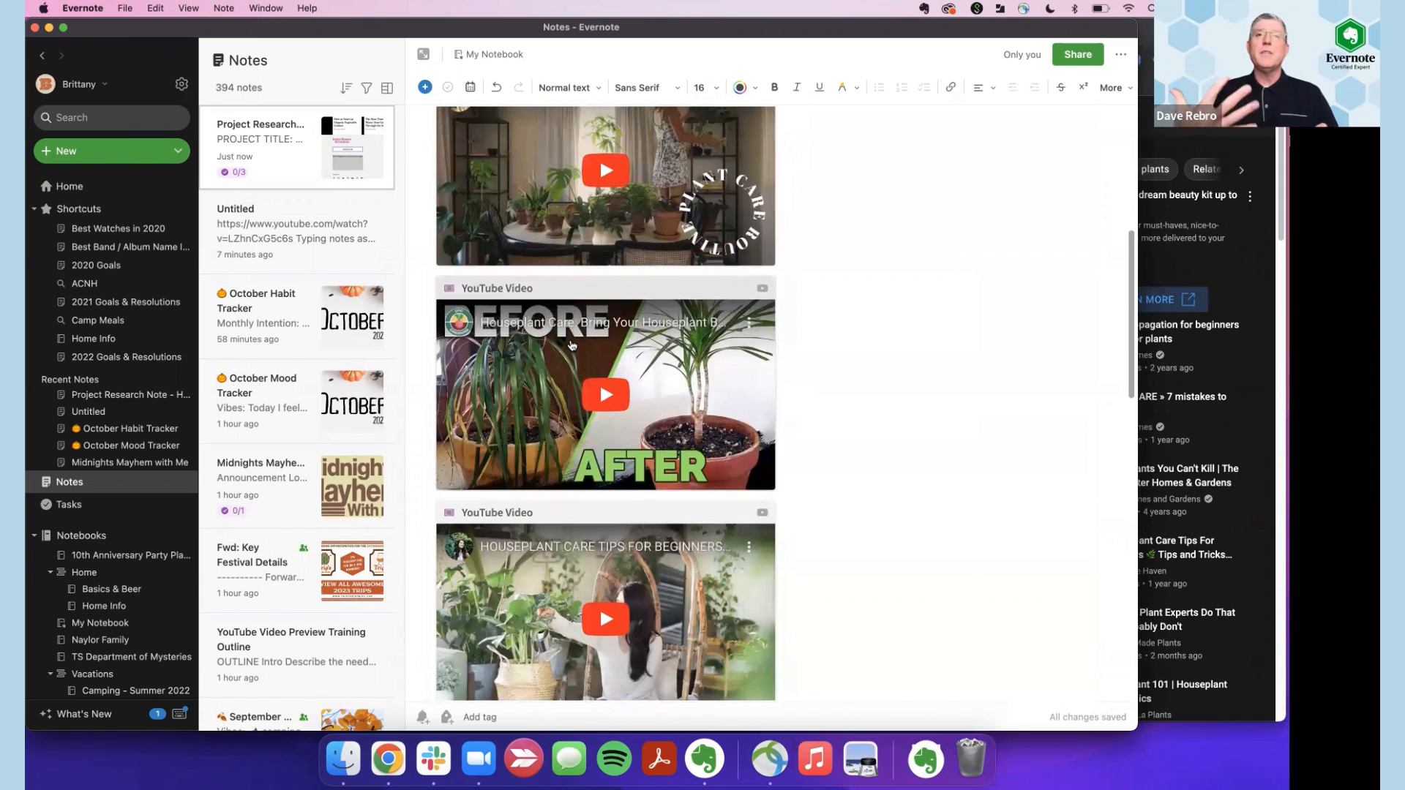
scroll(586, 327, up, 3)
scroll(630, 352, down, 20)
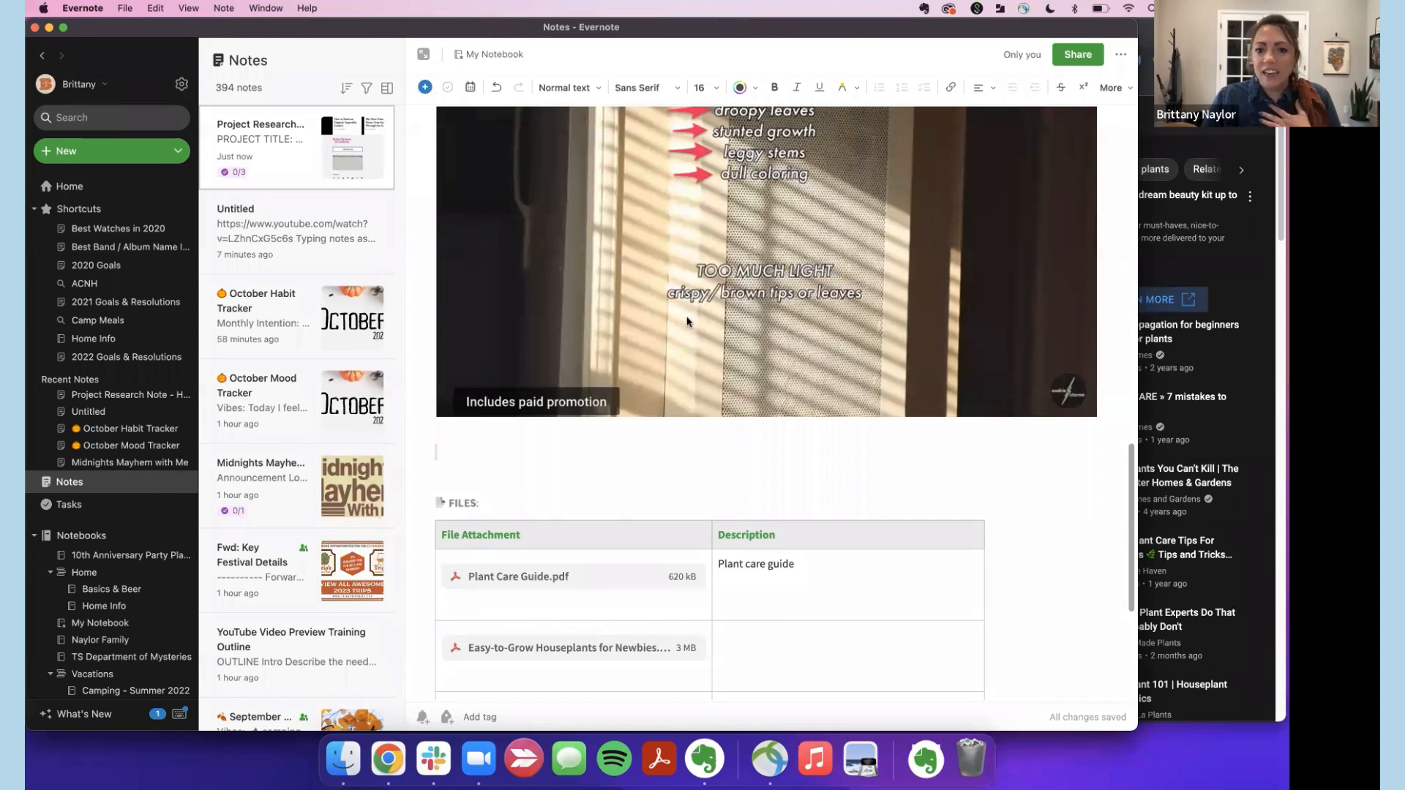
scroll(620, 535, down, 5)
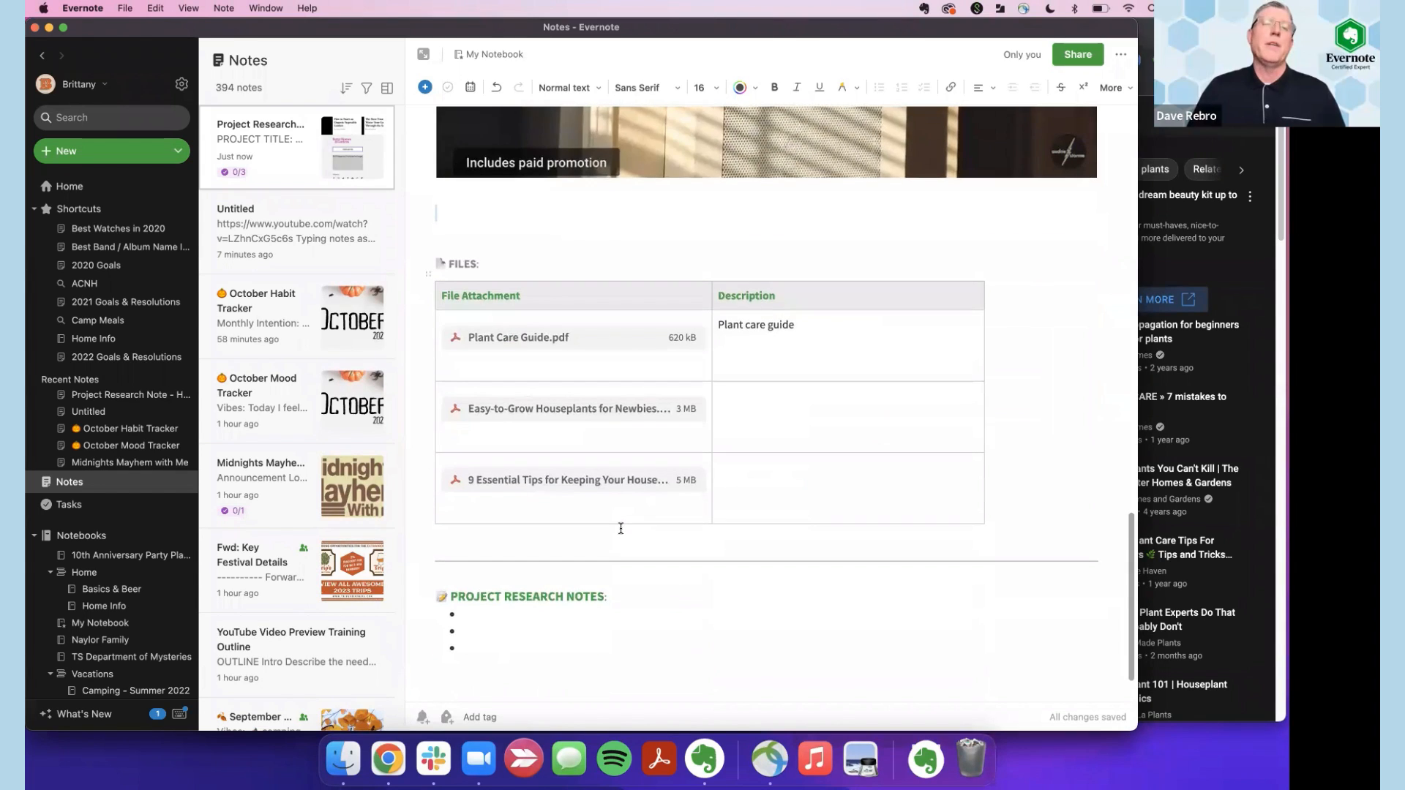
scroll(620, 527, down, 1)
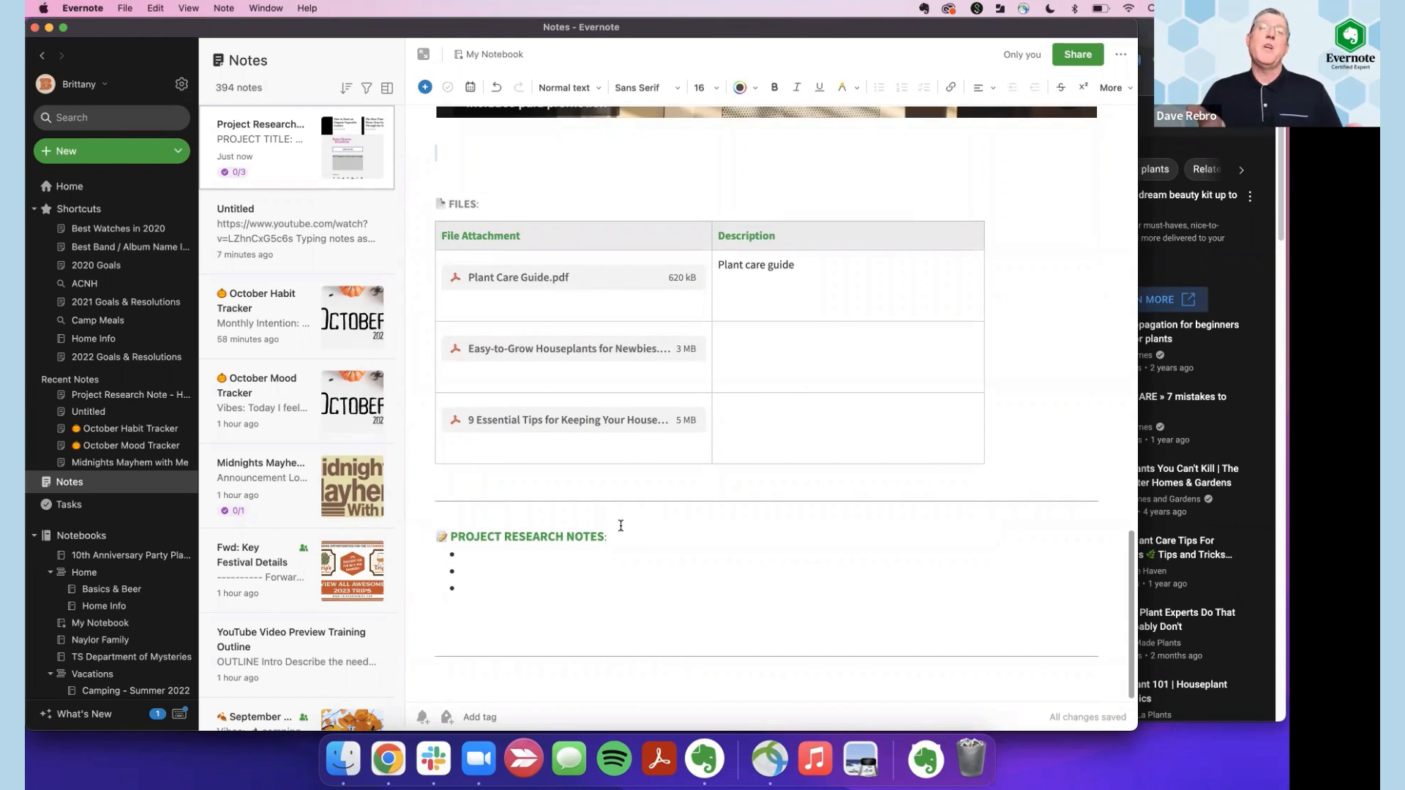
click(540, 552)
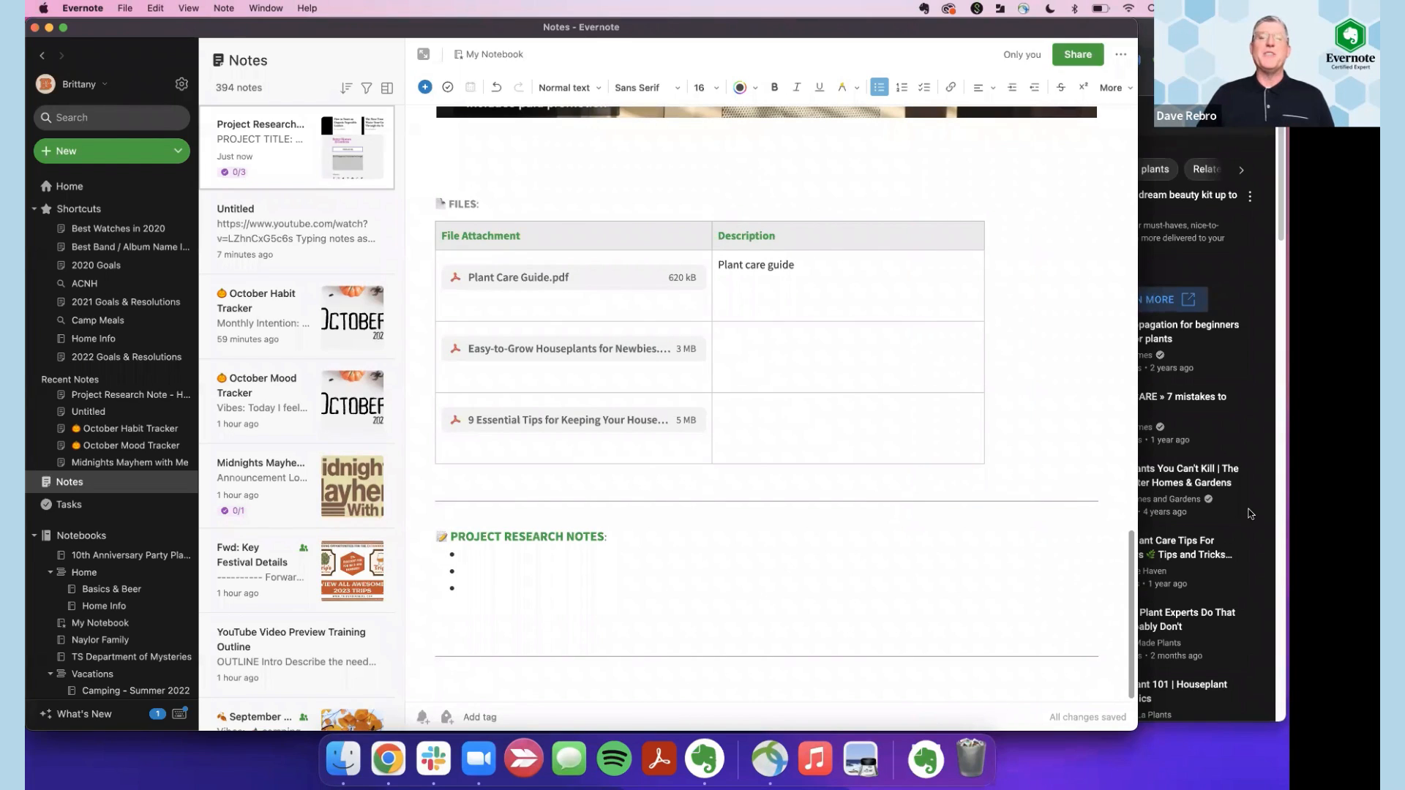
Switch to YouTube, show the transcript of "HOUSEPLANT CARE TIPS FOR BEGINNERS" and read through it to about 2:45.
click(1249, 513)
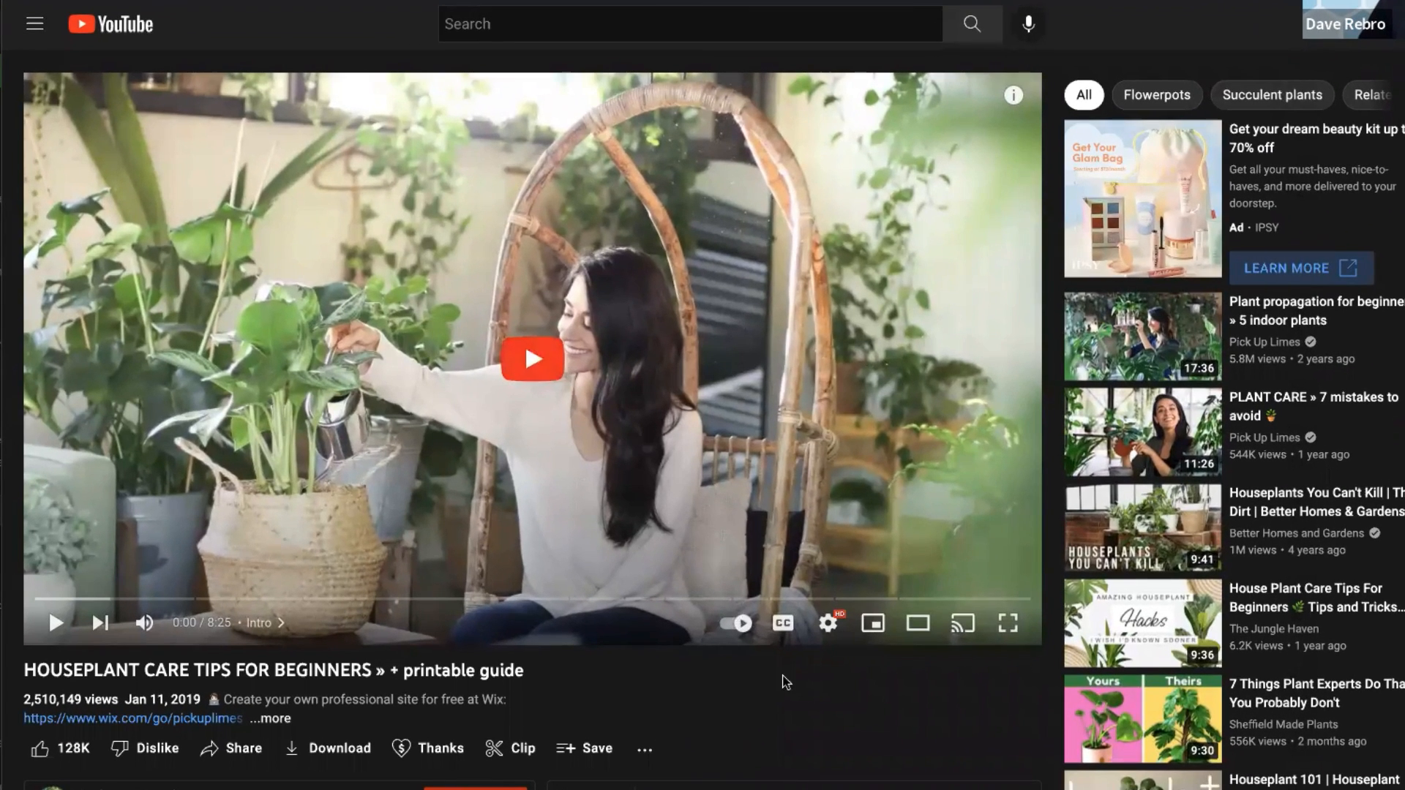
scroll(797, 691, down, 2)
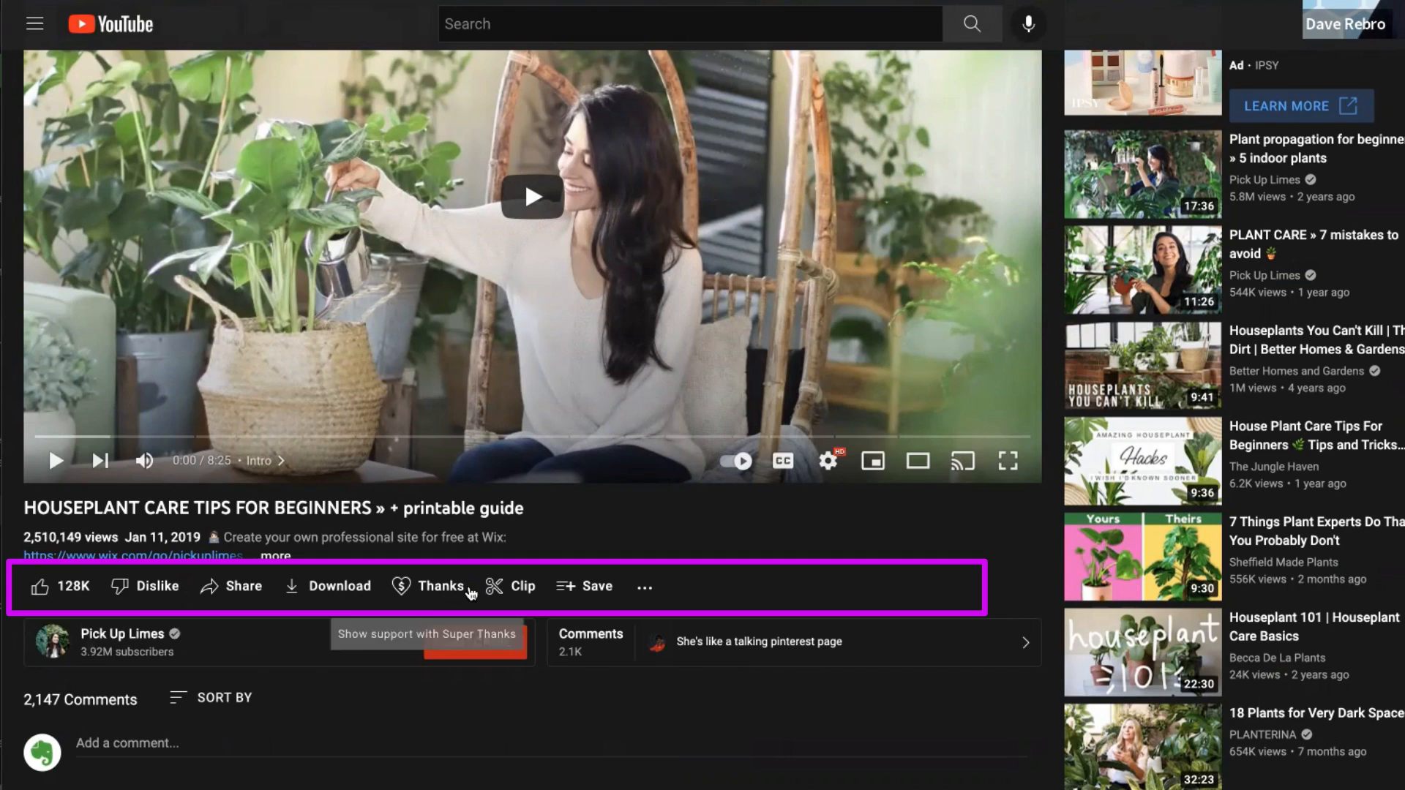
click(647, 590)
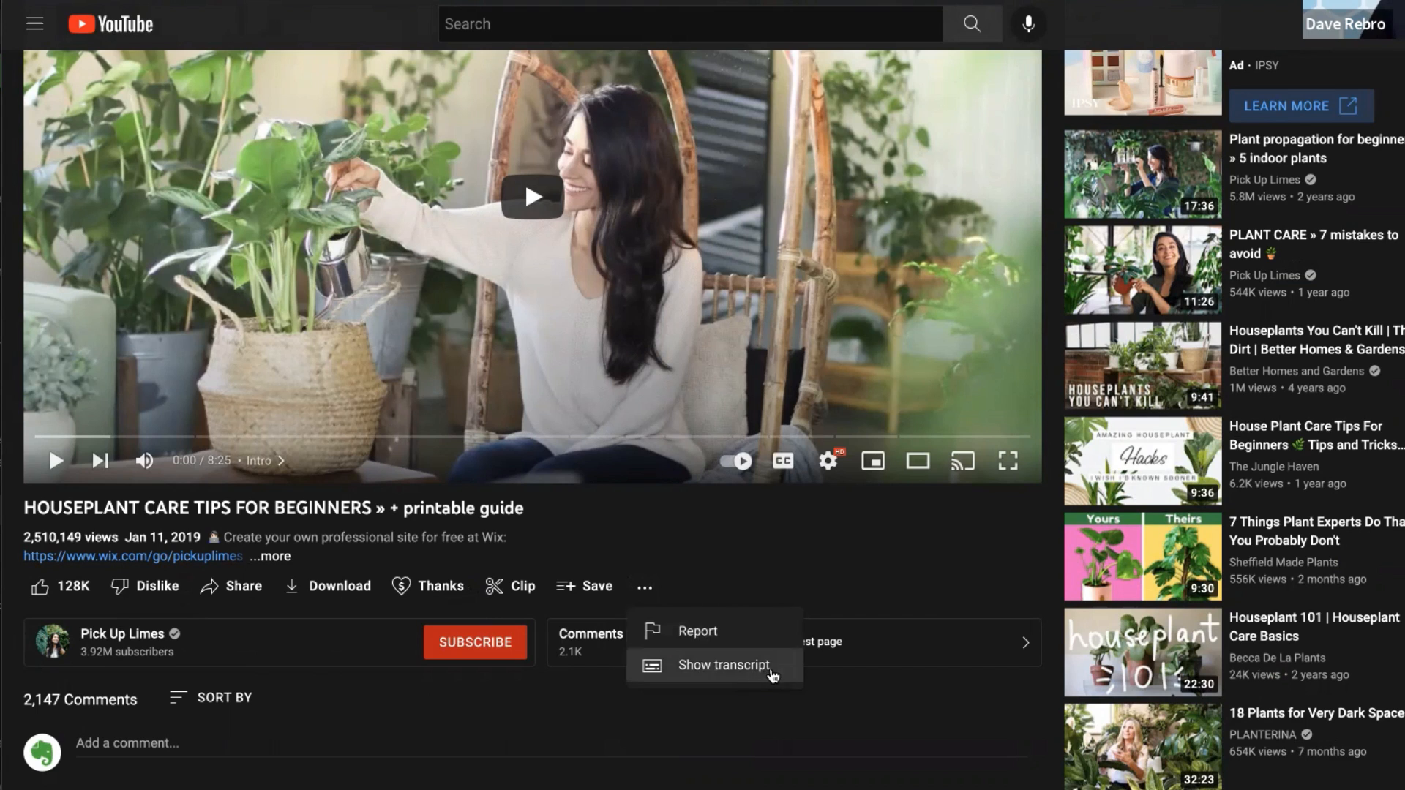
click(722, 668)
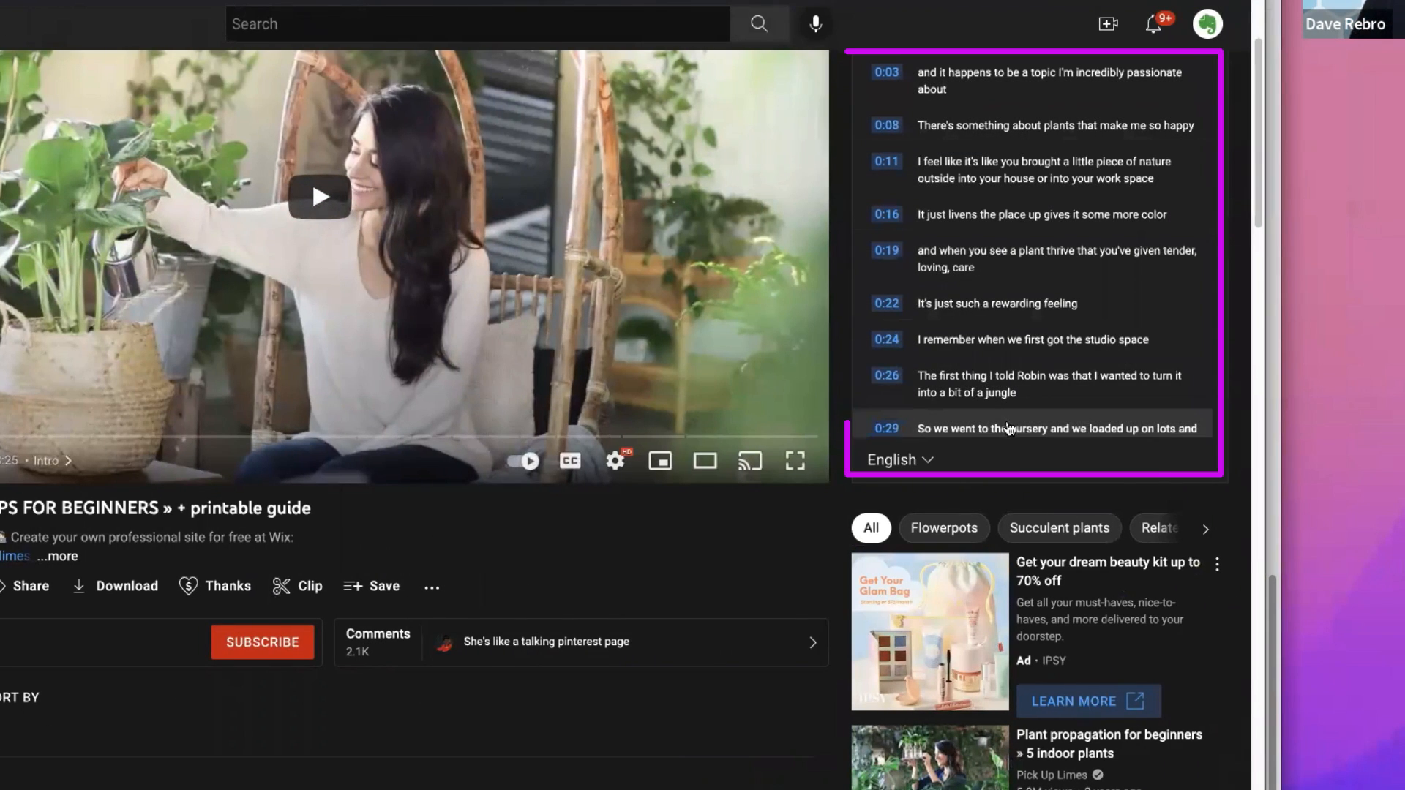
scroll(1006, 425, down, 4)
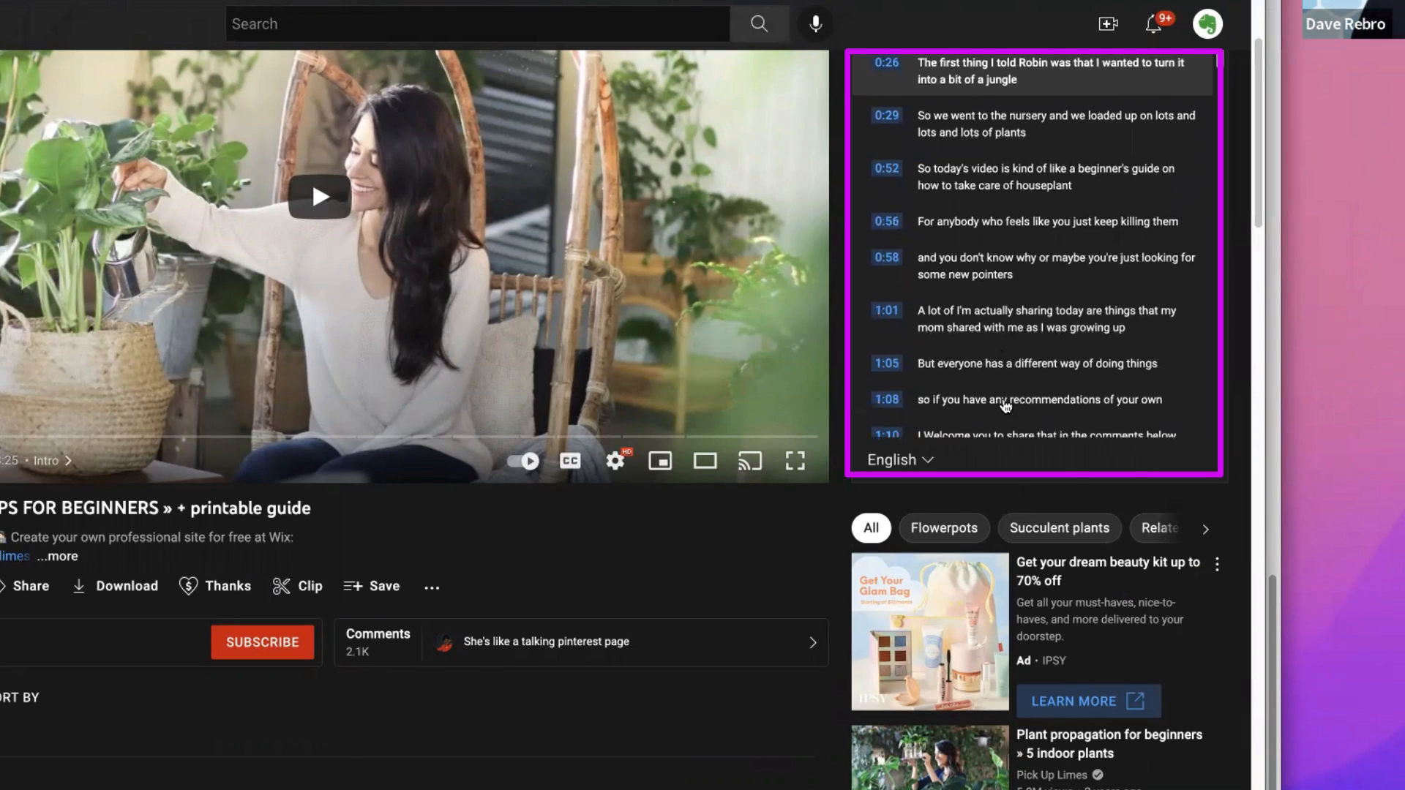
scroll(1005, 407, down, 8)
scroll(1005, 406, down, 8)
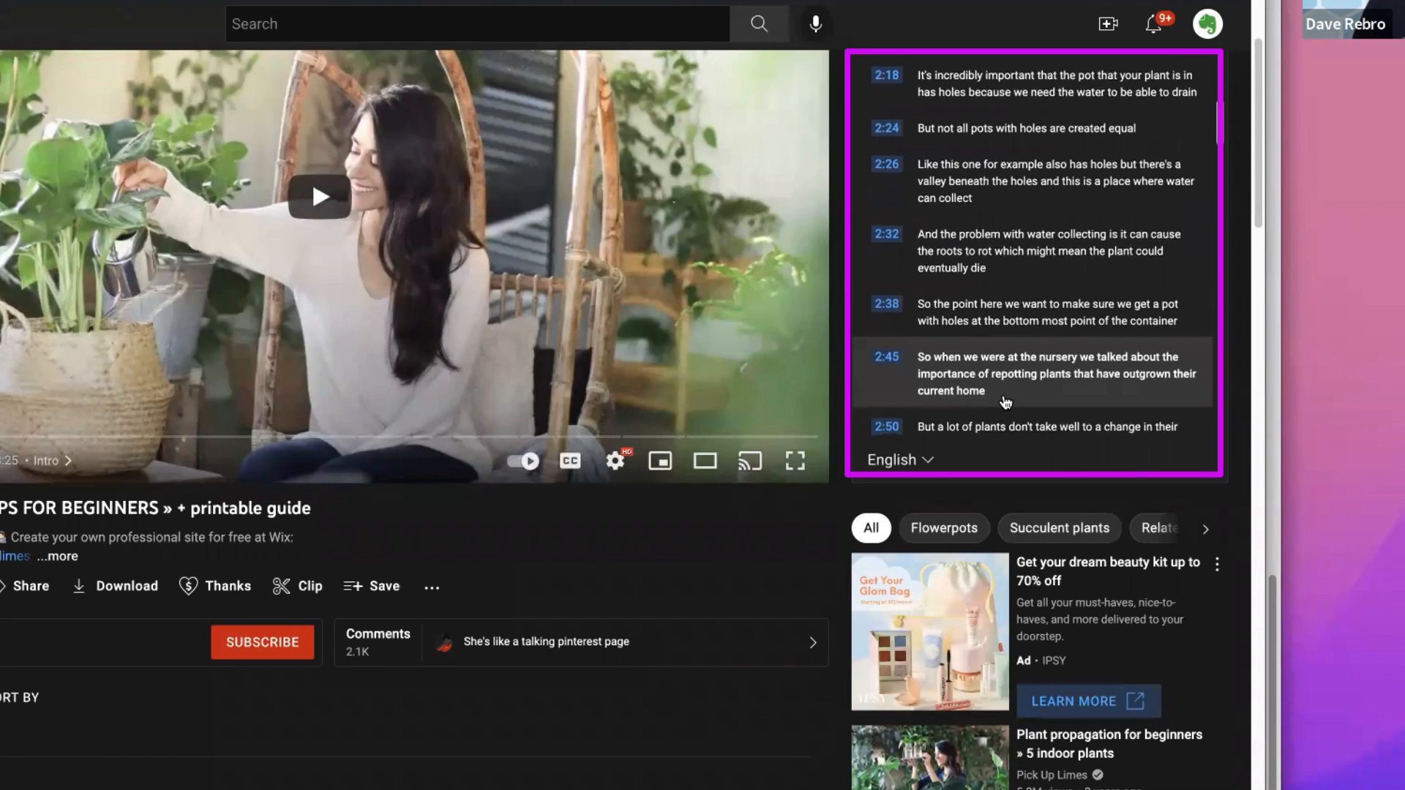
Return to the start of the video transcript and hide its timestamps.
scroll(1005, 402, down, 3)
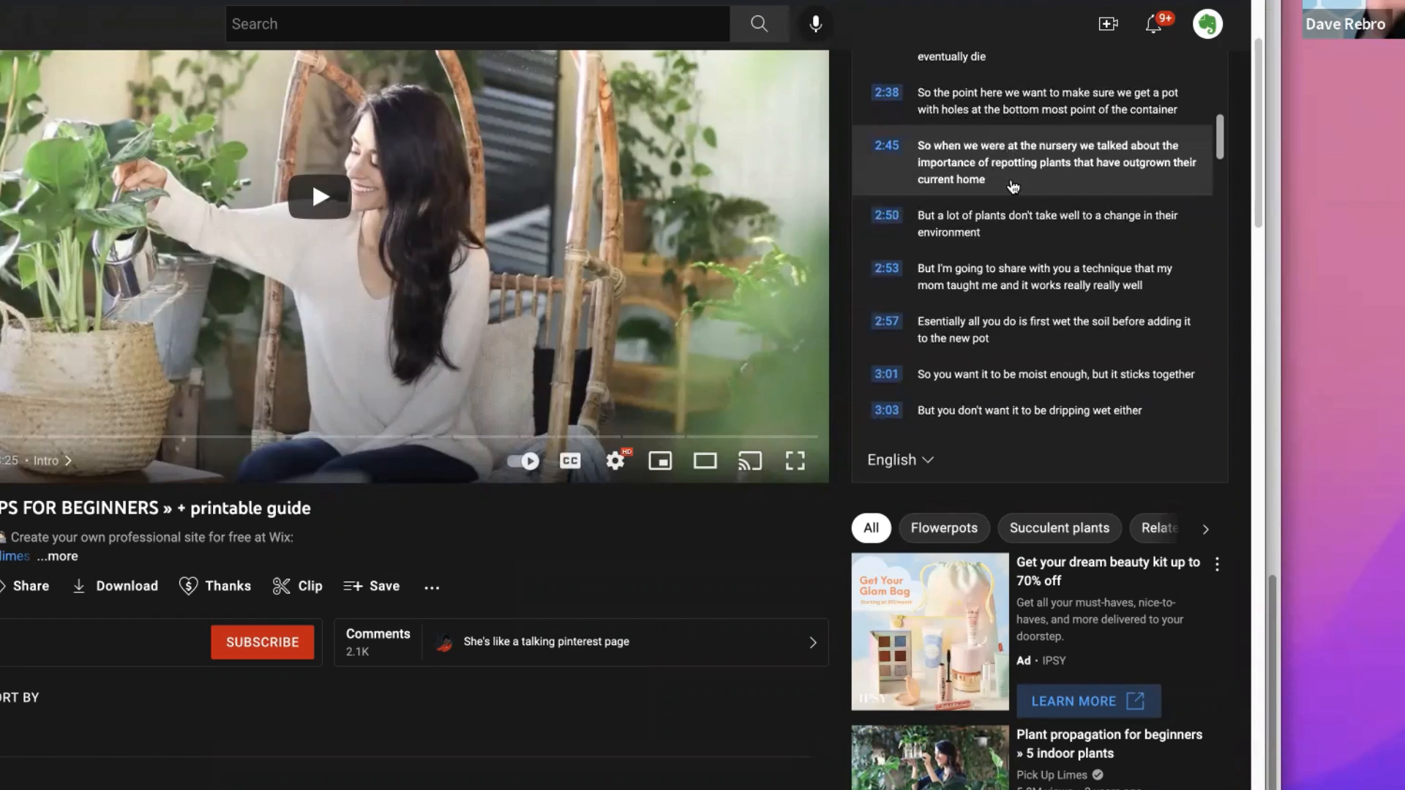
drag(1155, 413, 920, 159)
scroll(988, 185, up, 15)
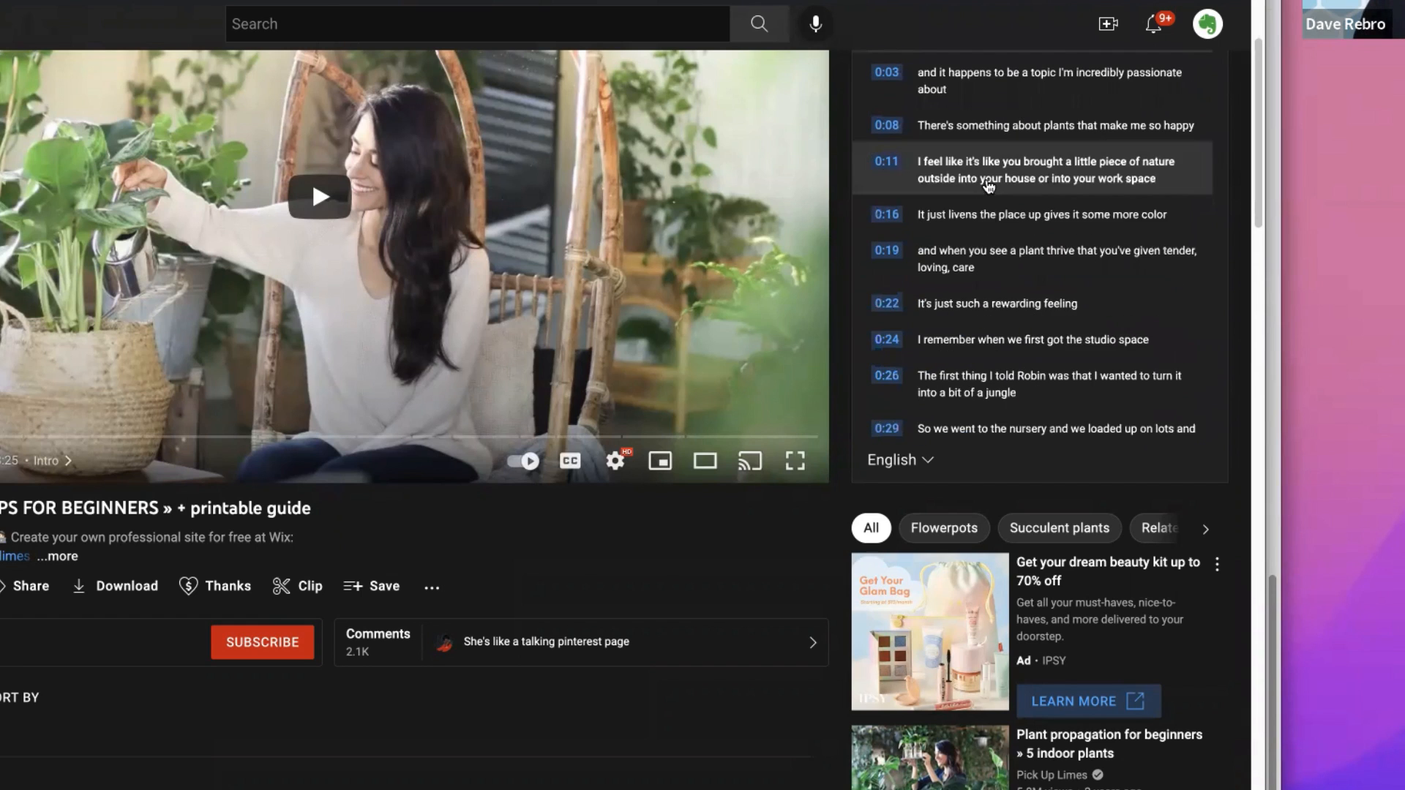
scroll(1031, 157, up, 3)
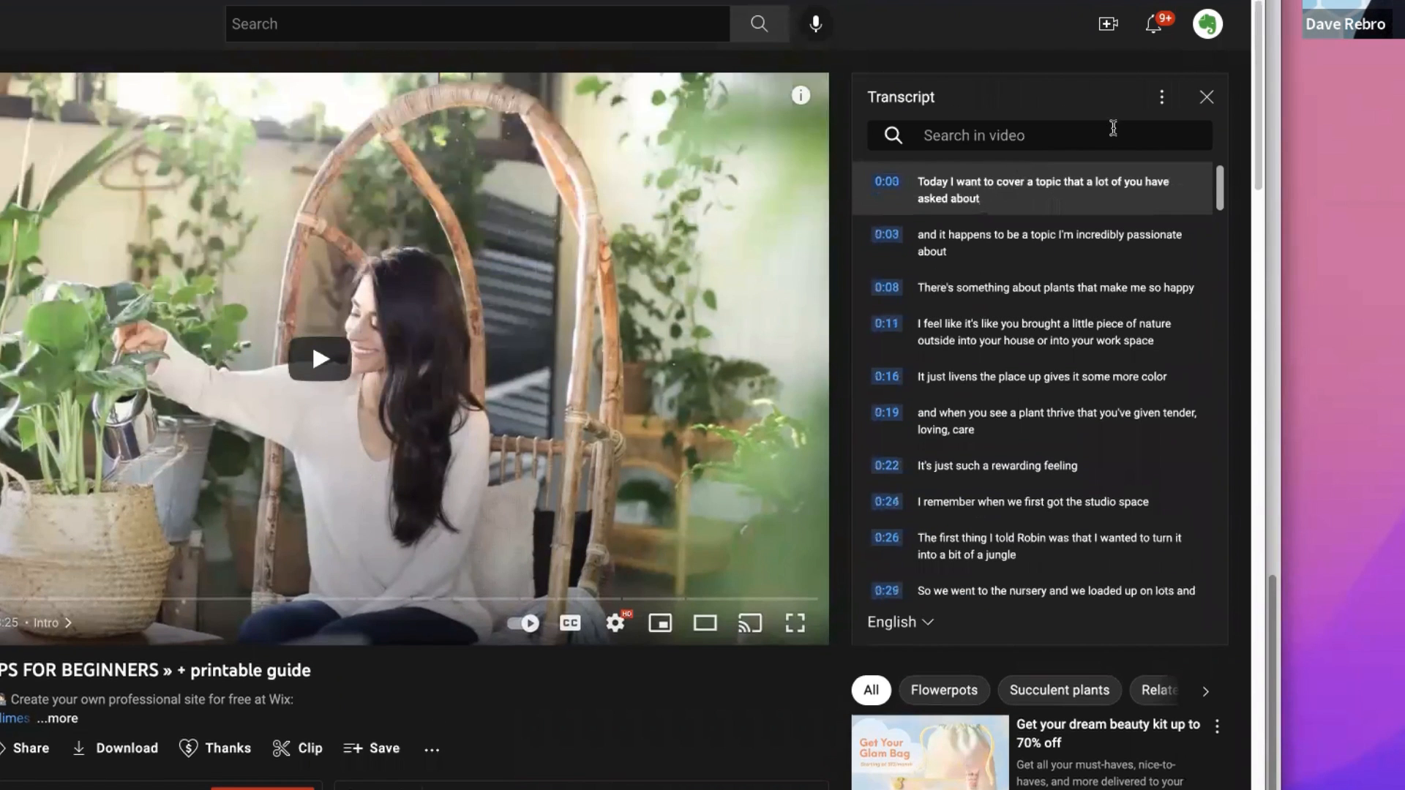
click(1161, 98)
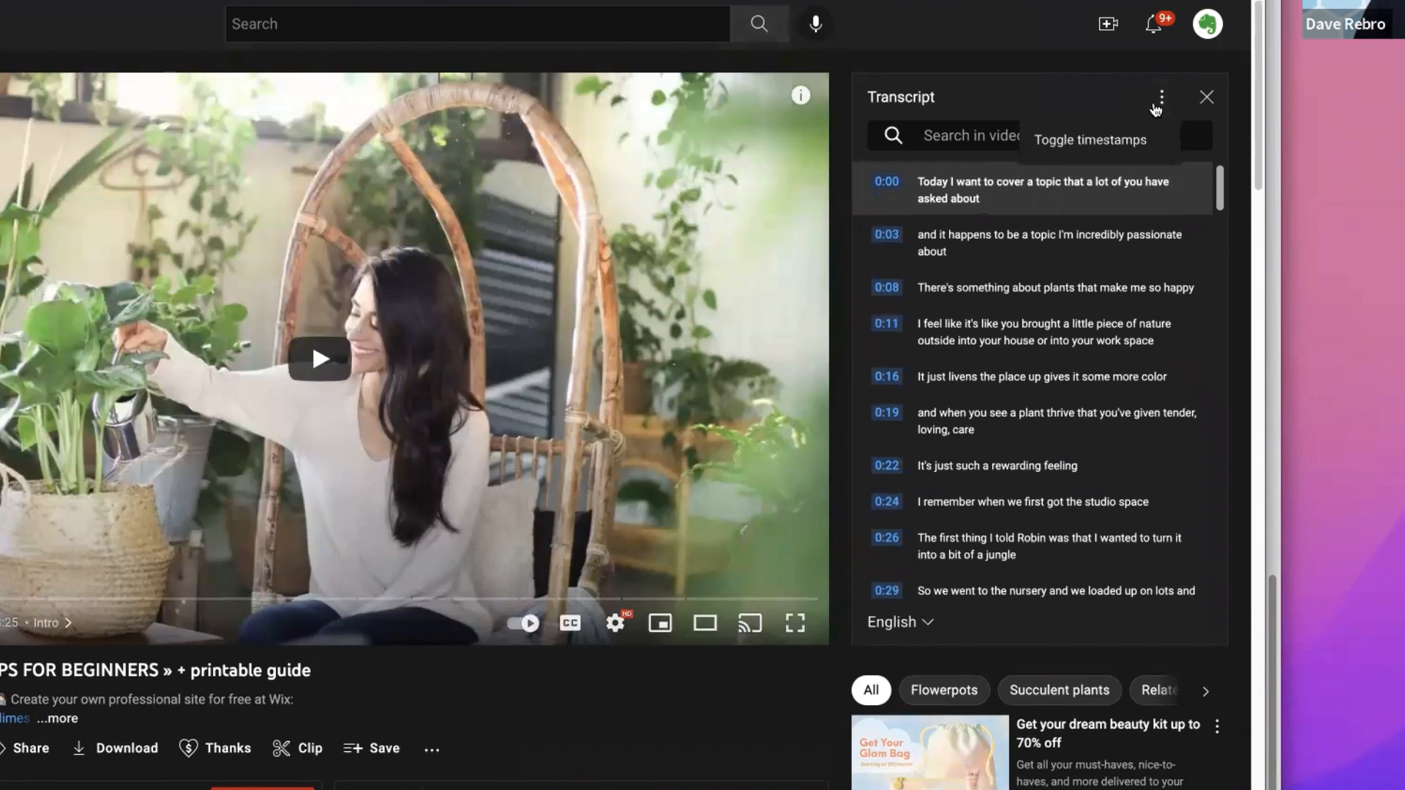
click(1139, 139)
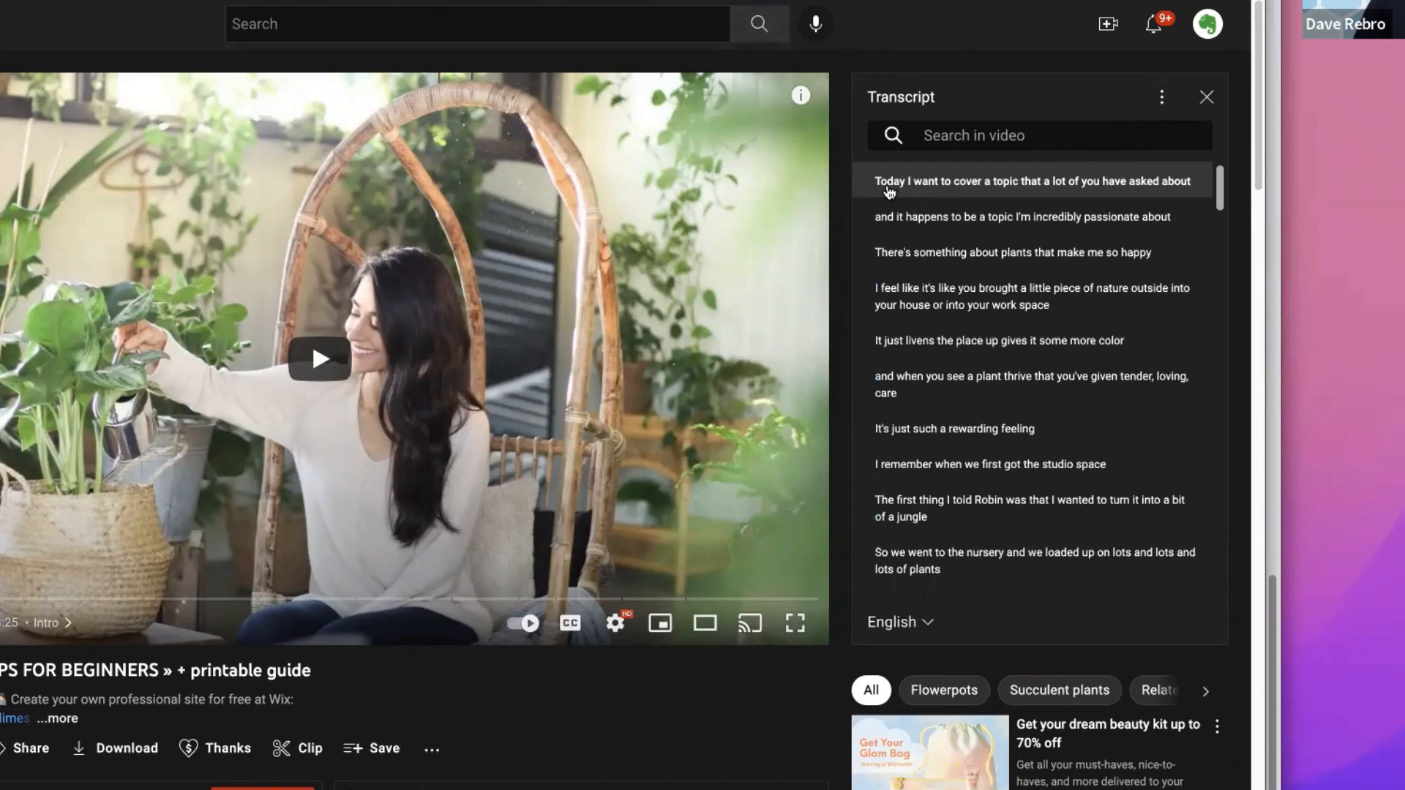
Copy the transcript lines from "And the problem with water collecting" to "change in their environment", switch to Evernote and paste them under PROJECT RESEARCH NOTES.
drag(870, 188, 1121, 479)
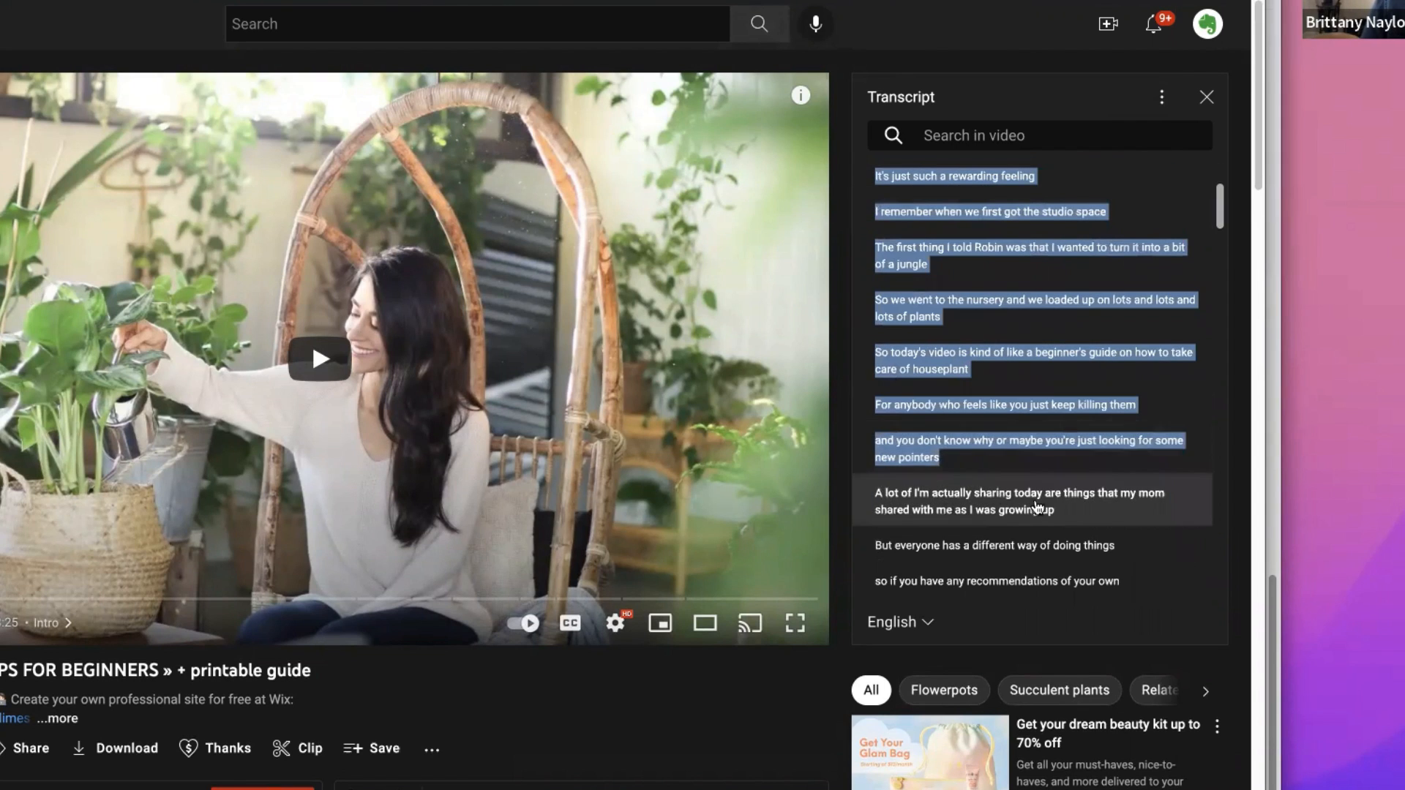
scroll(985, 481, down, 10)
scroll(986, 481, down, 5)
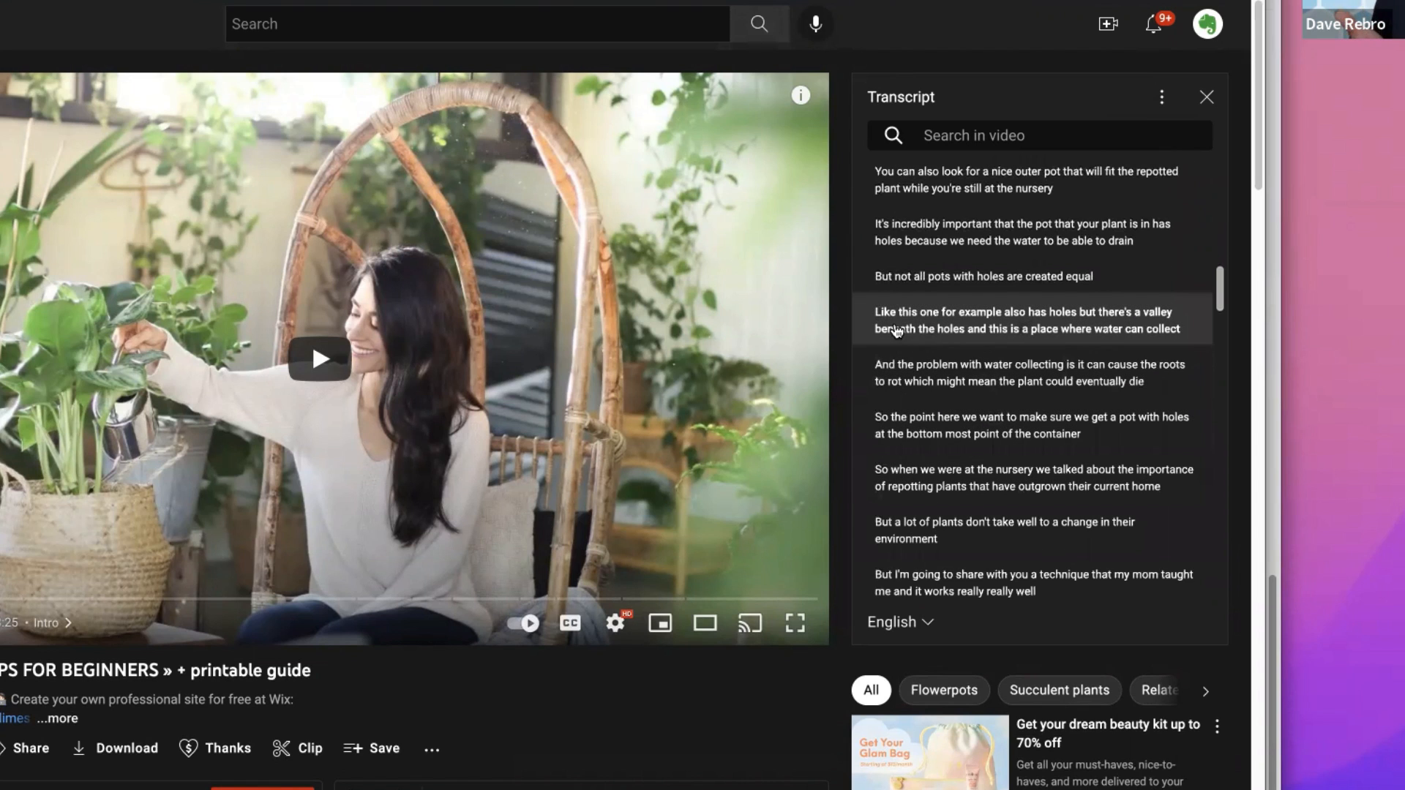
scroll(897, 329, down, 1)
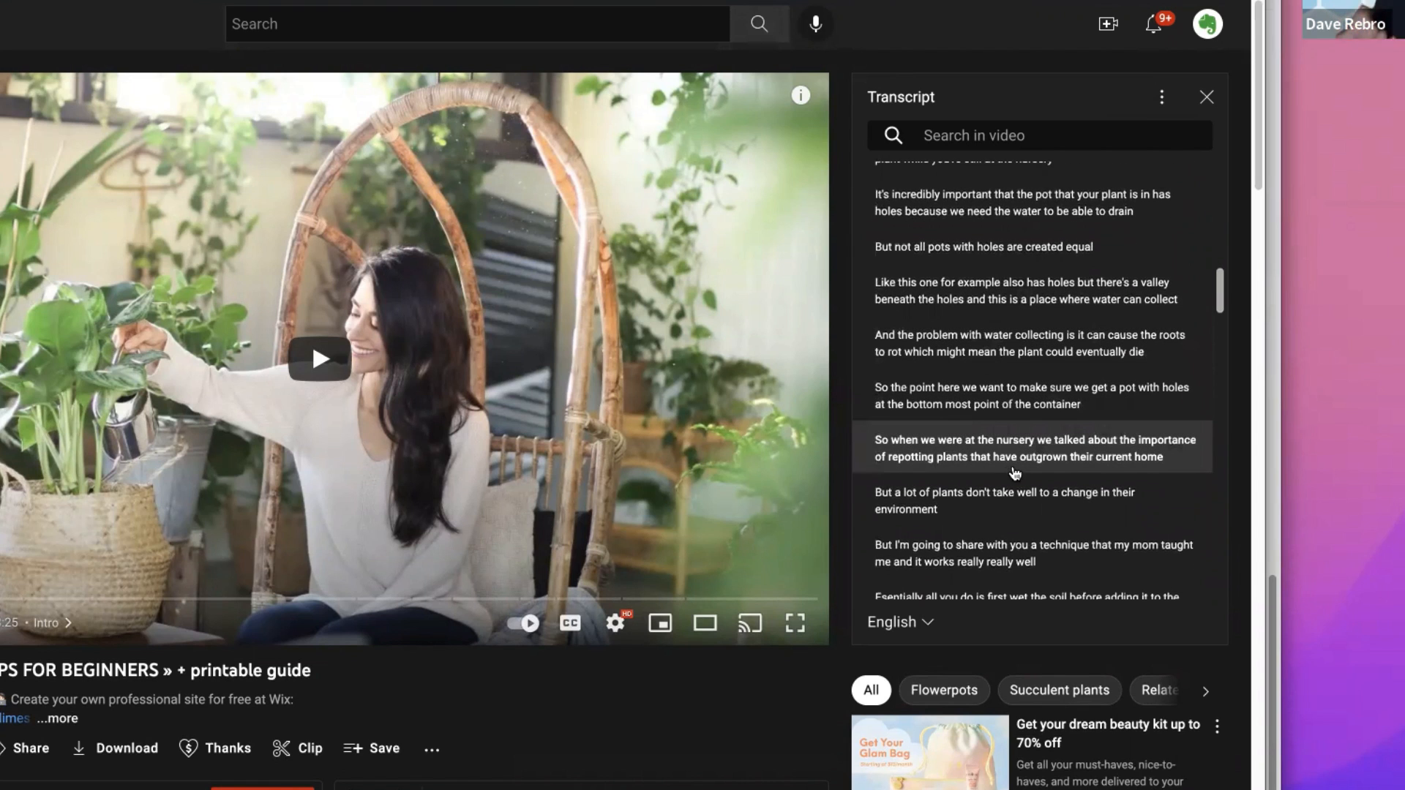
scroll(921, 476, down, 1)
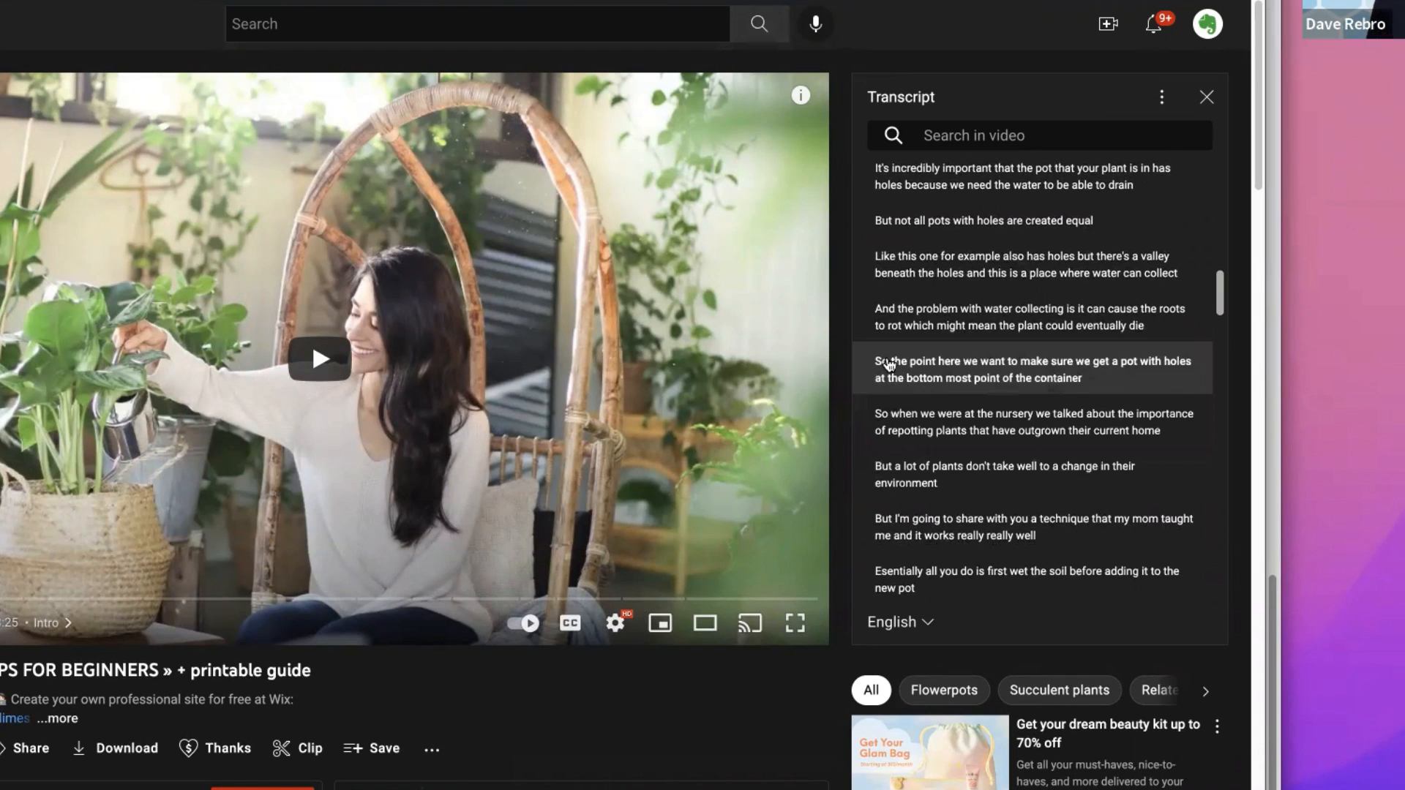
drag(868, 315, 1185, 490)
key(ctrl+c)
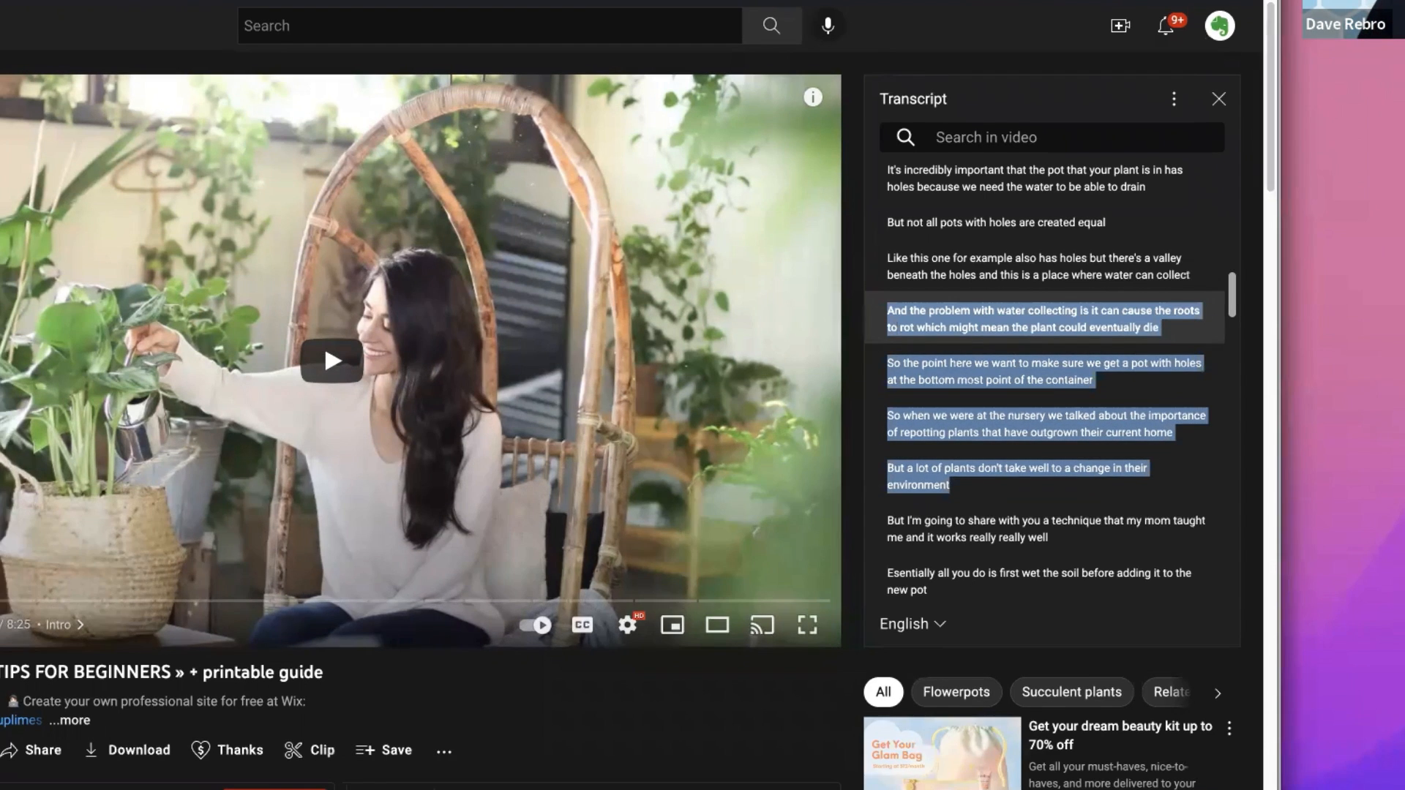
key(alt+Tab)
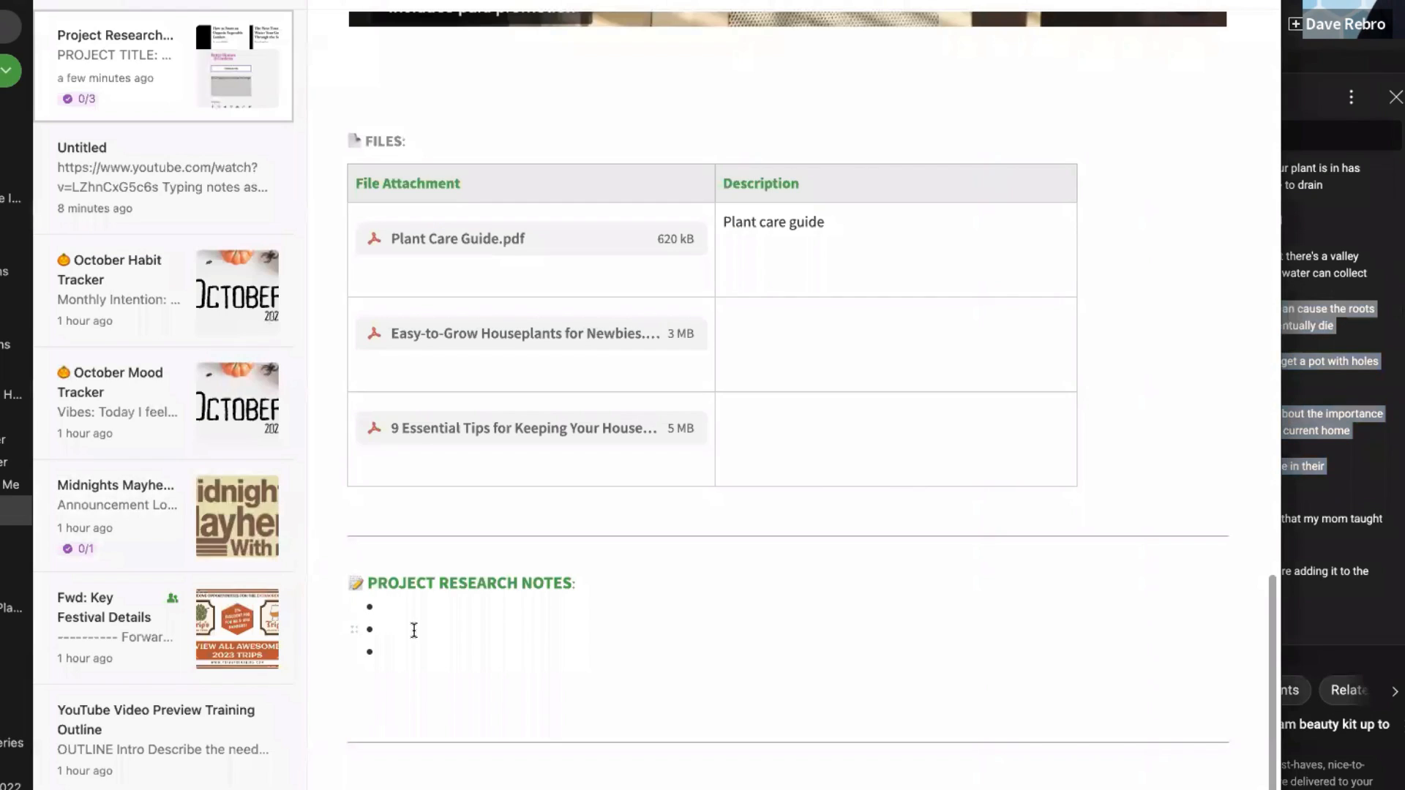
key(ctrl+v)
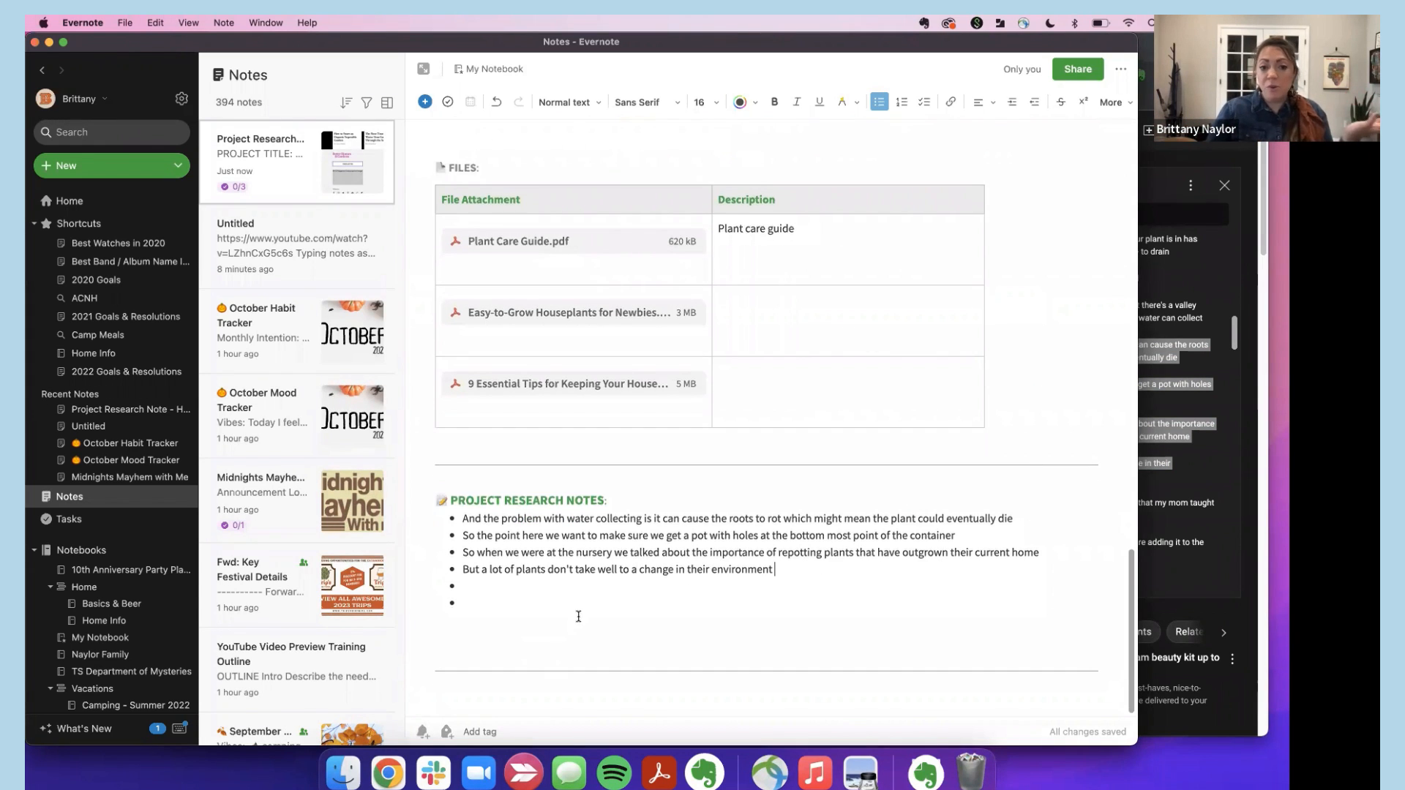
Open the full calendar from Home and show Monday, October 10, 2022.
scroll(583, 606, up, 5)
scroll(584, 606, up, 15)
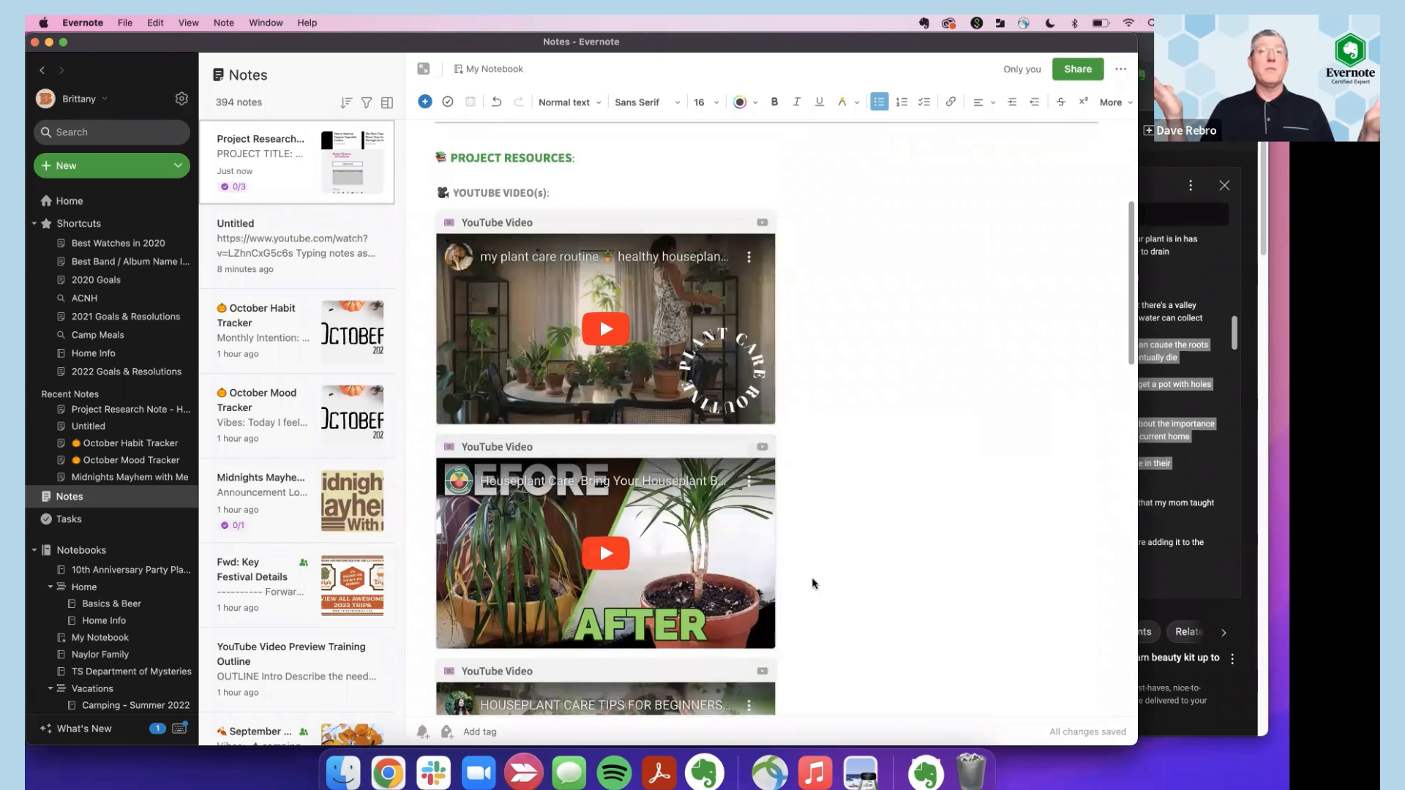
scroll(813, 584, up, 8)
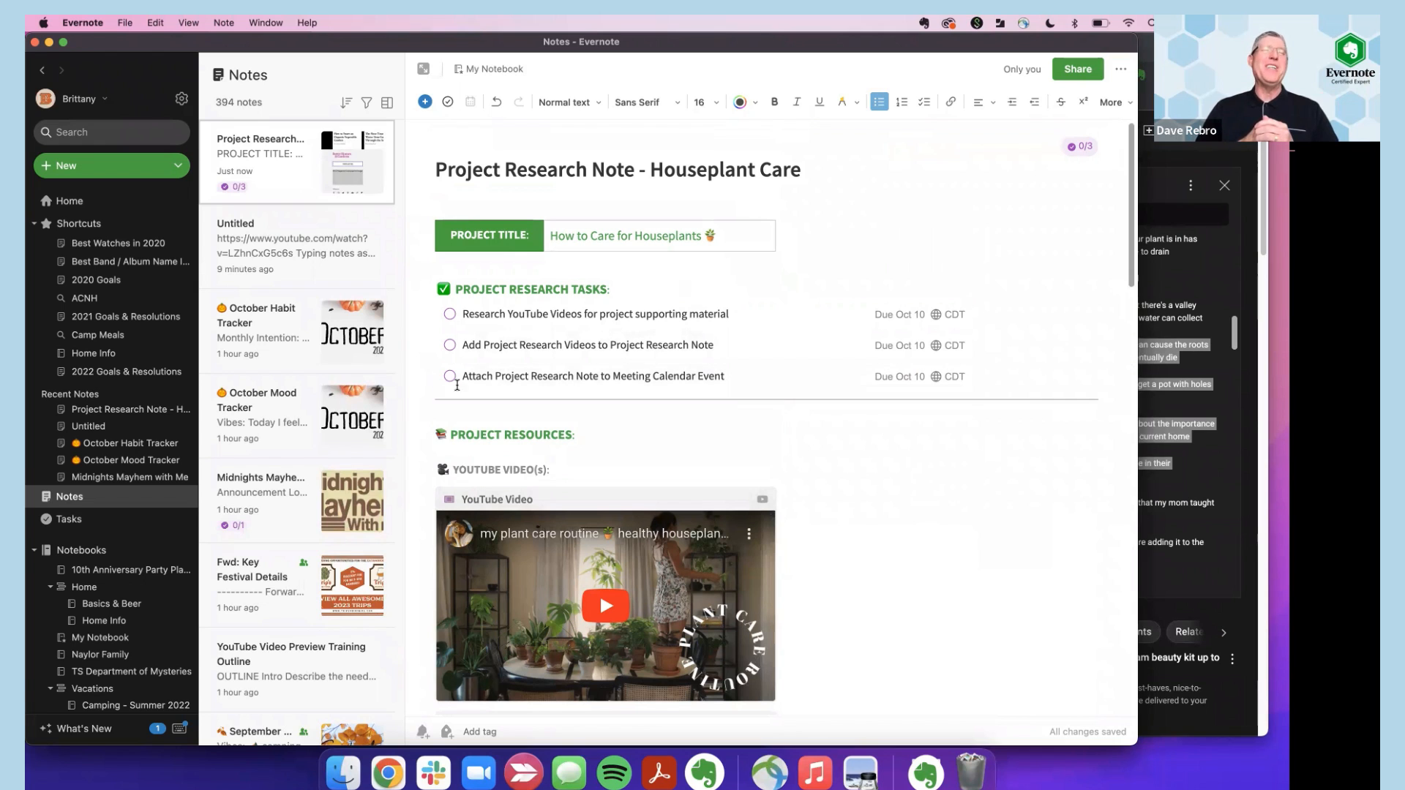
click(54, 206)
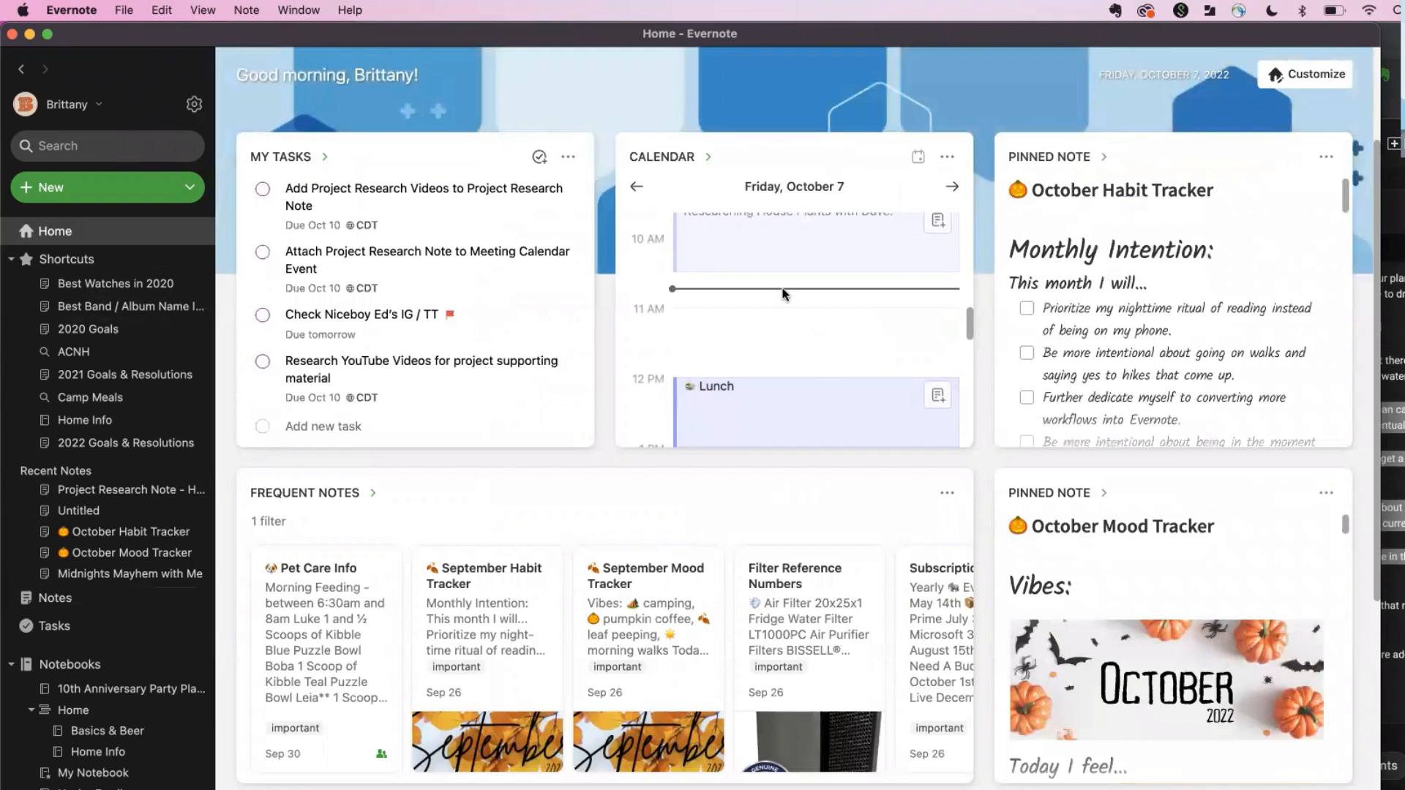
scroll(878, 353, down, 1)
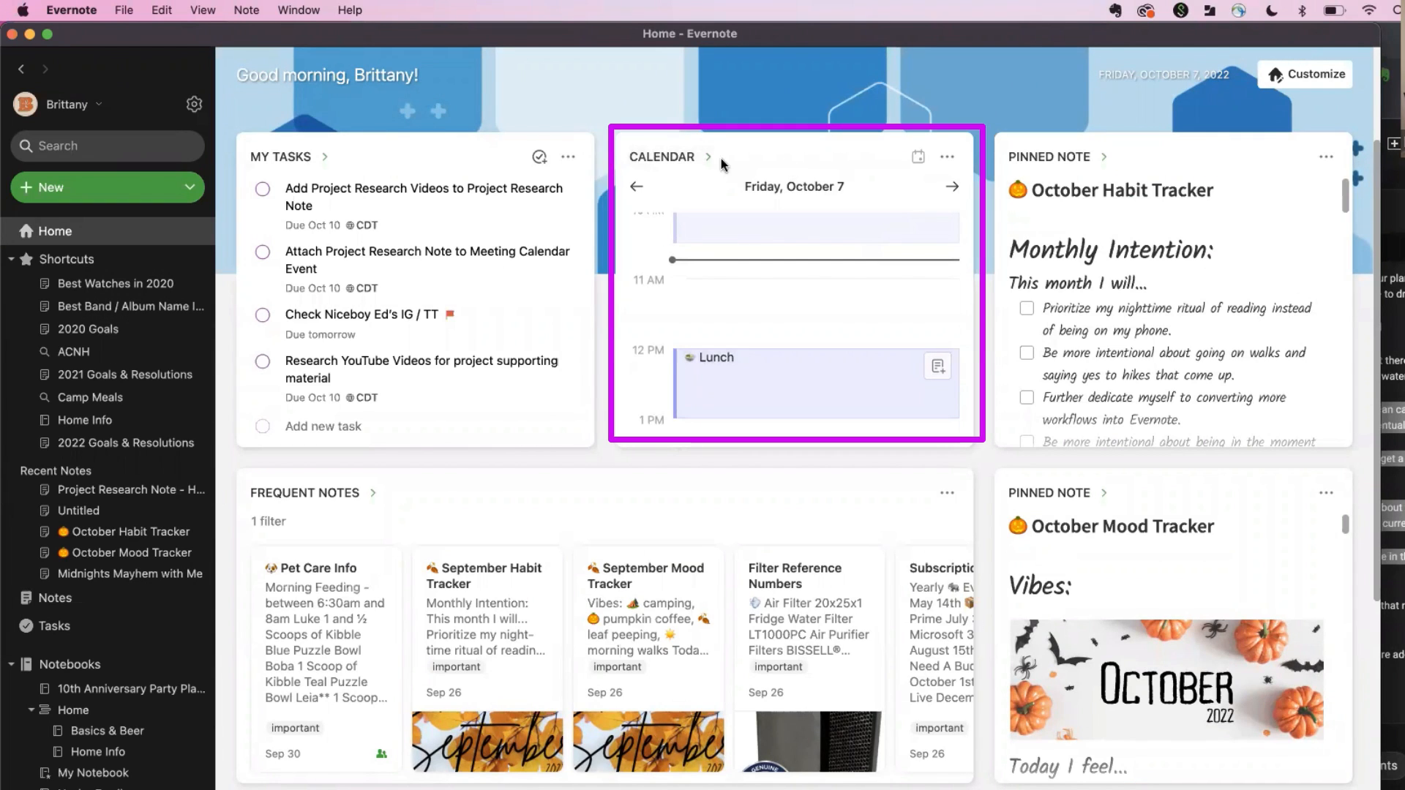
click(698, 155)
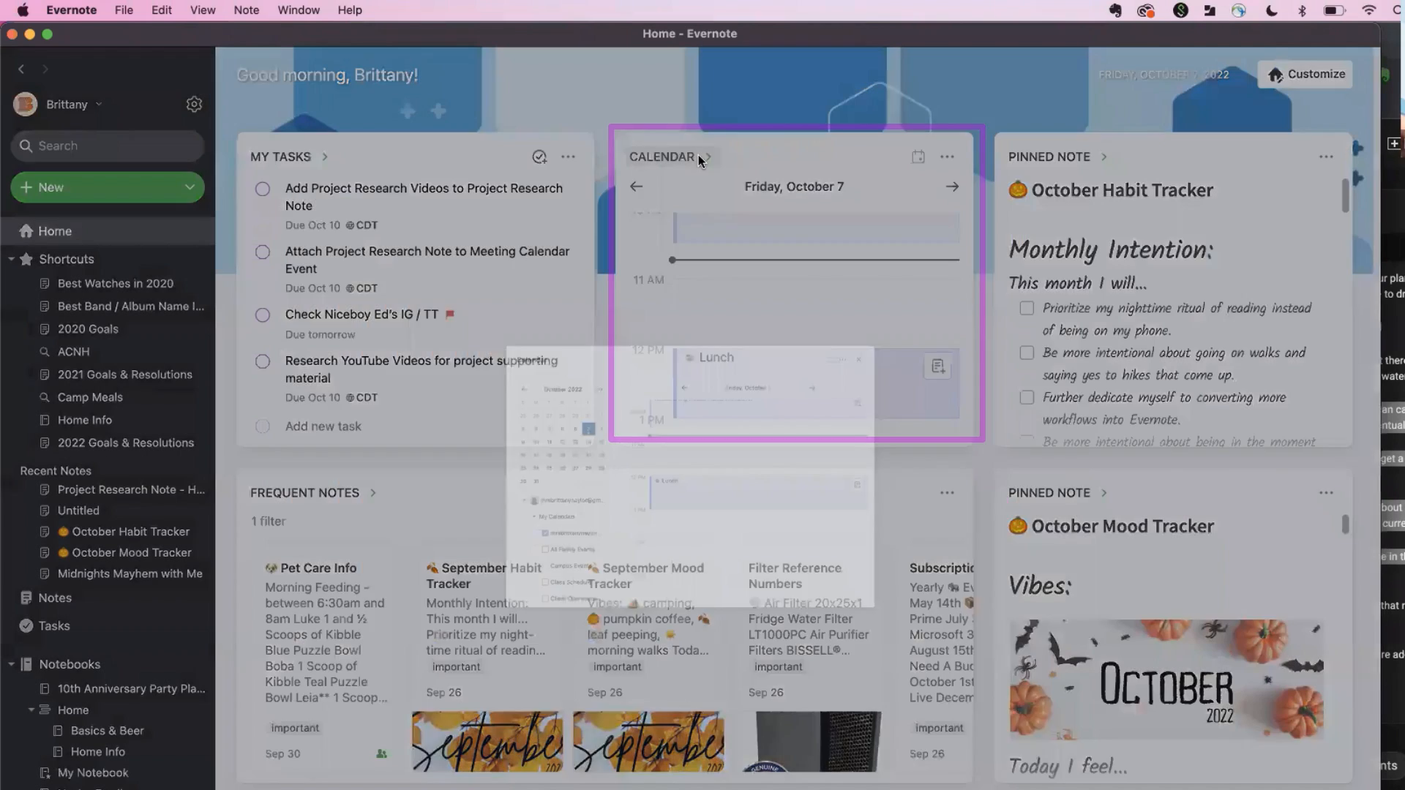
click(364, 405)
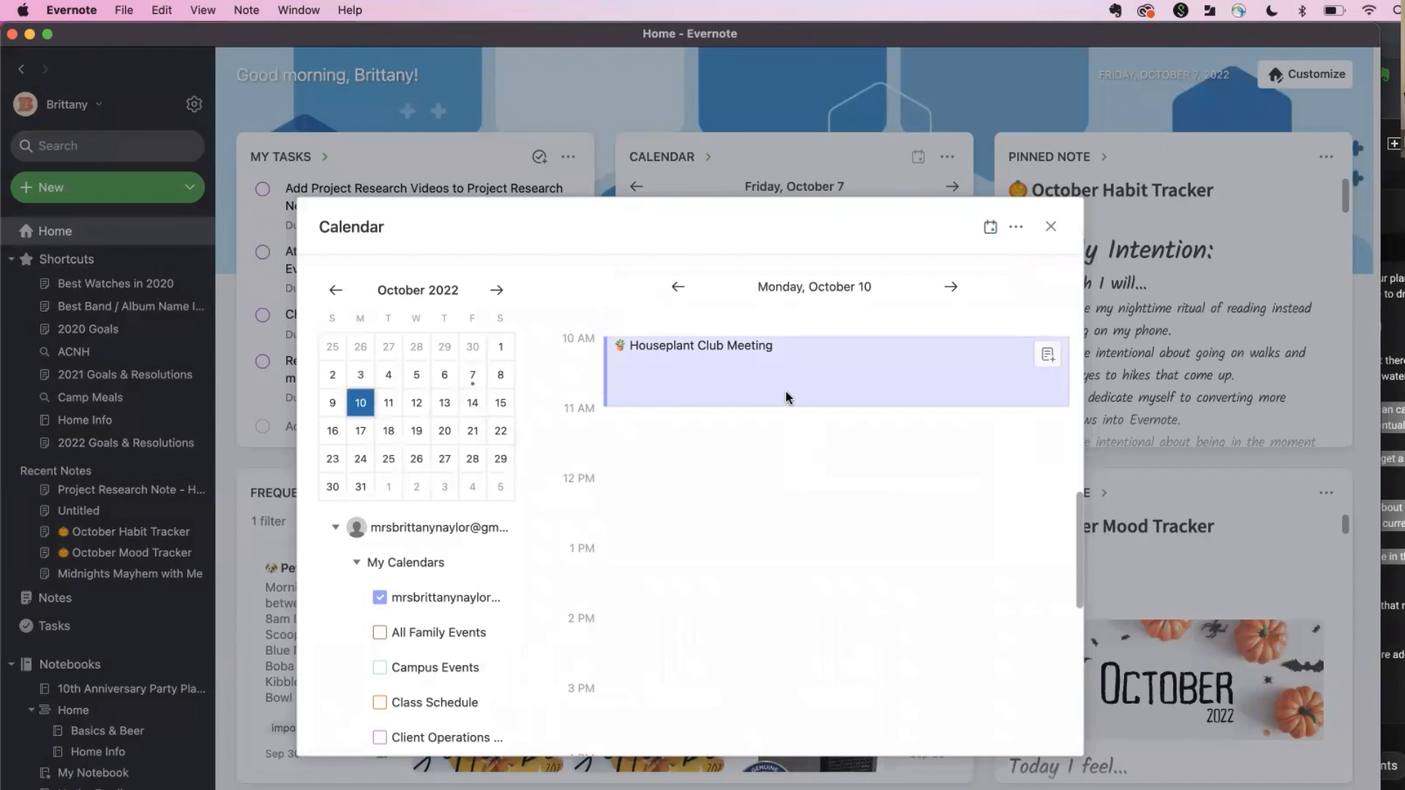
Link the note "Project Research Note - Houseplant Care" to the Houseplant Club Meeting event, finding it by searching for "project research".
click(833, 361)
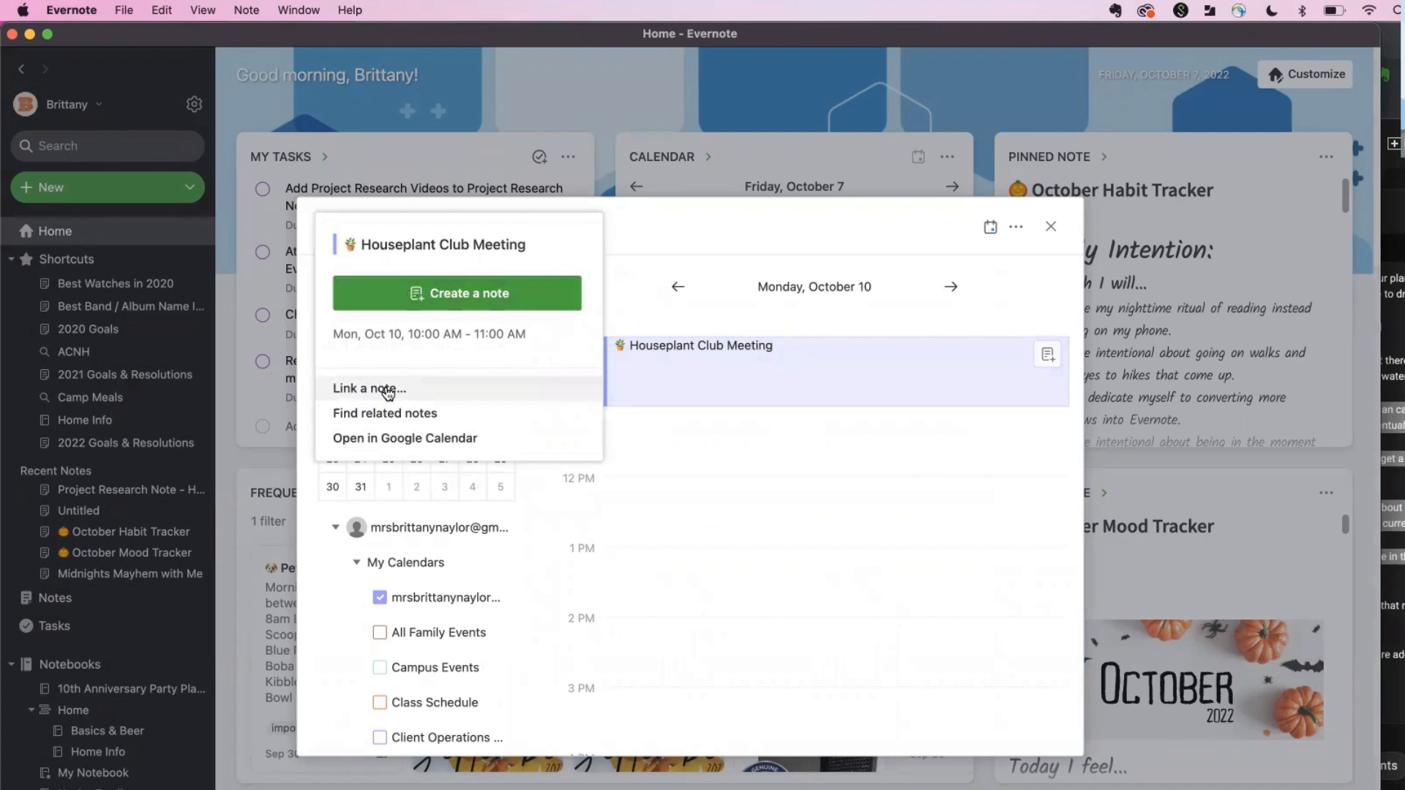
click(388, 392)
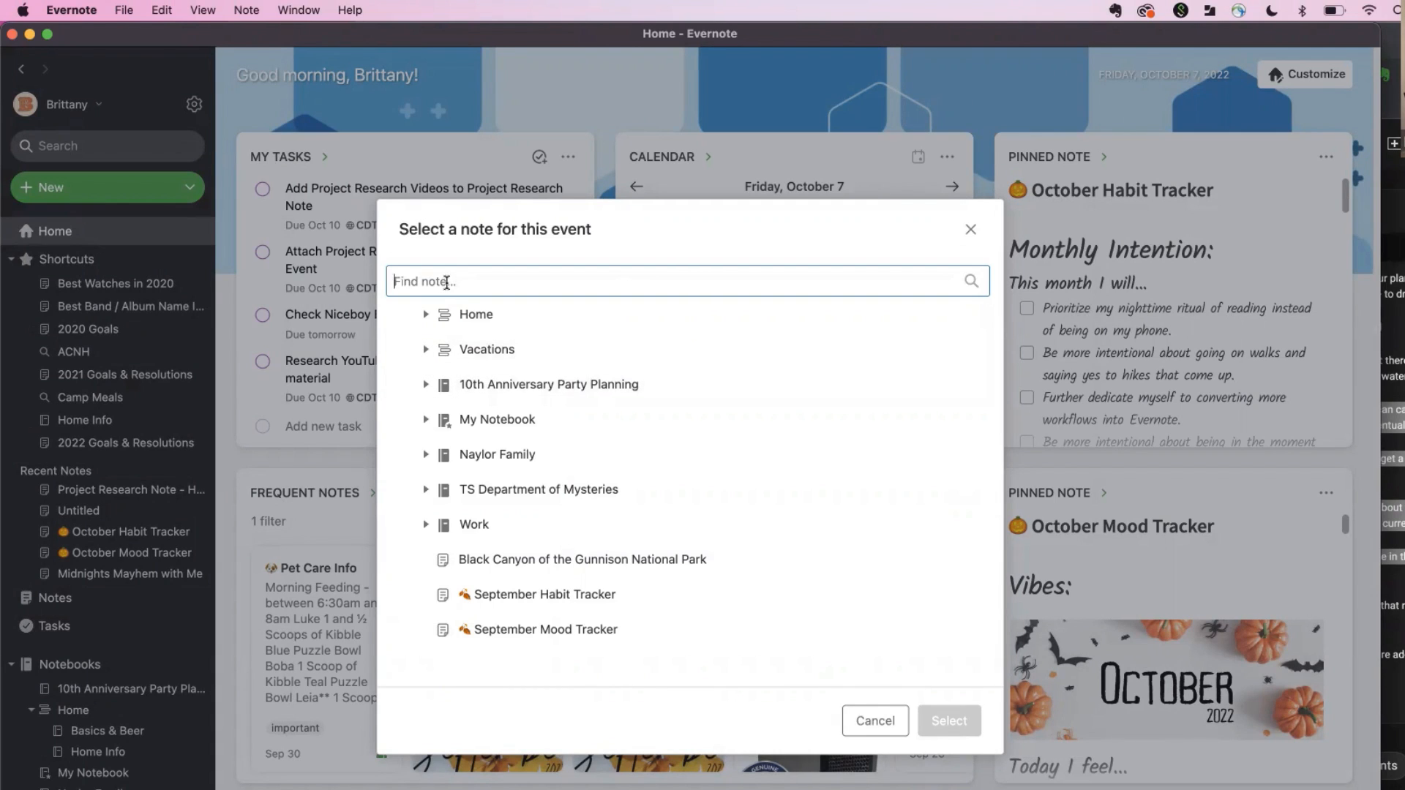
text(p)
key(BackSpace)
text(p)
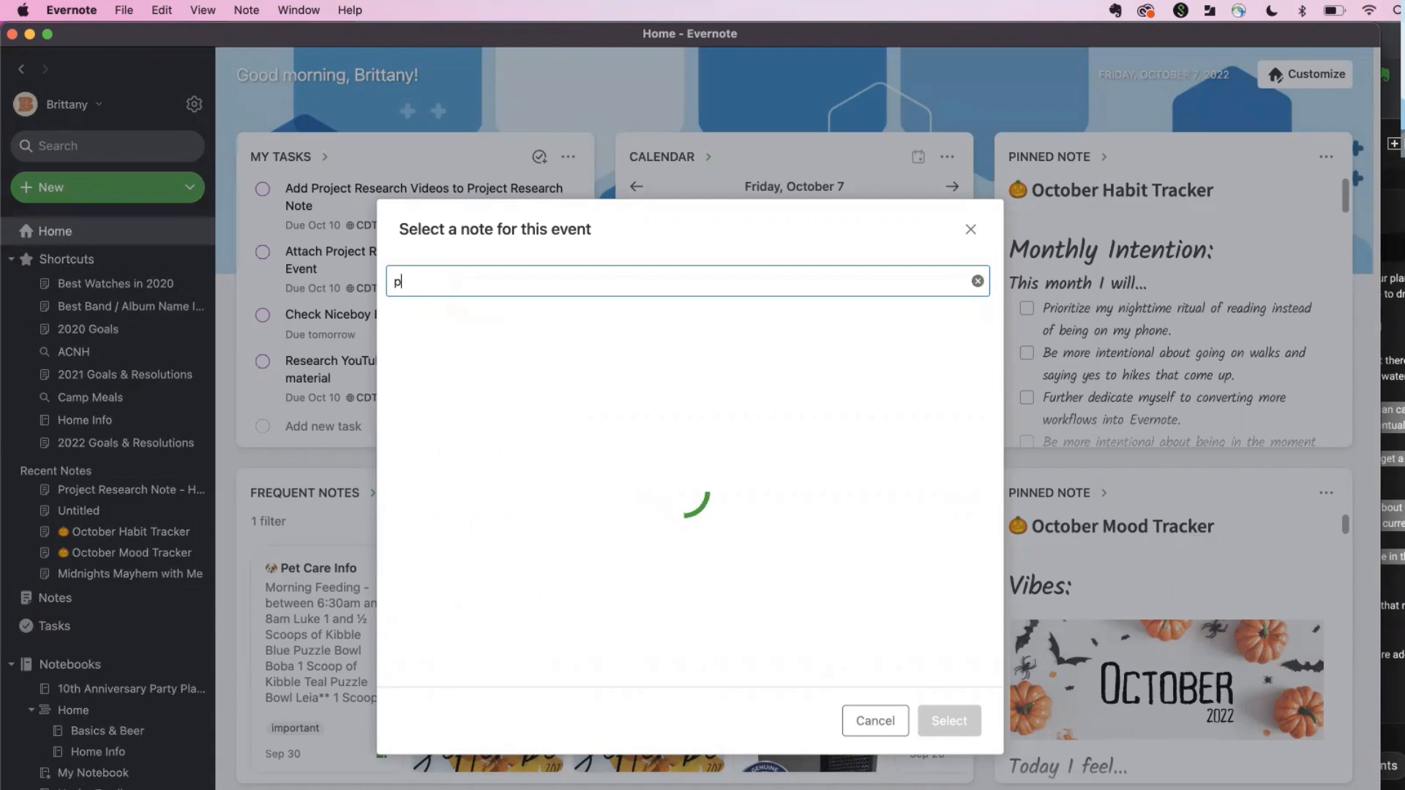
text(roject research)
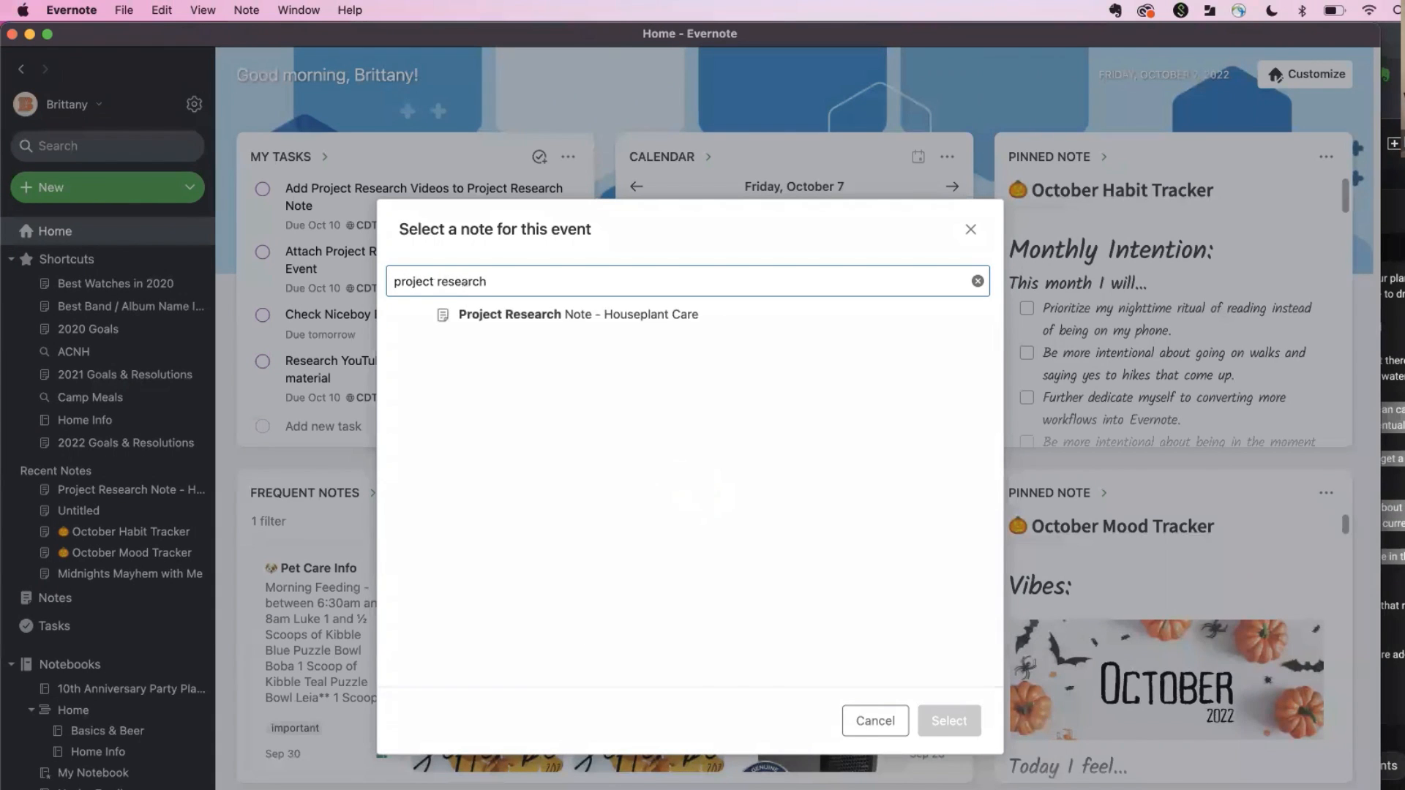
click(620, 314)
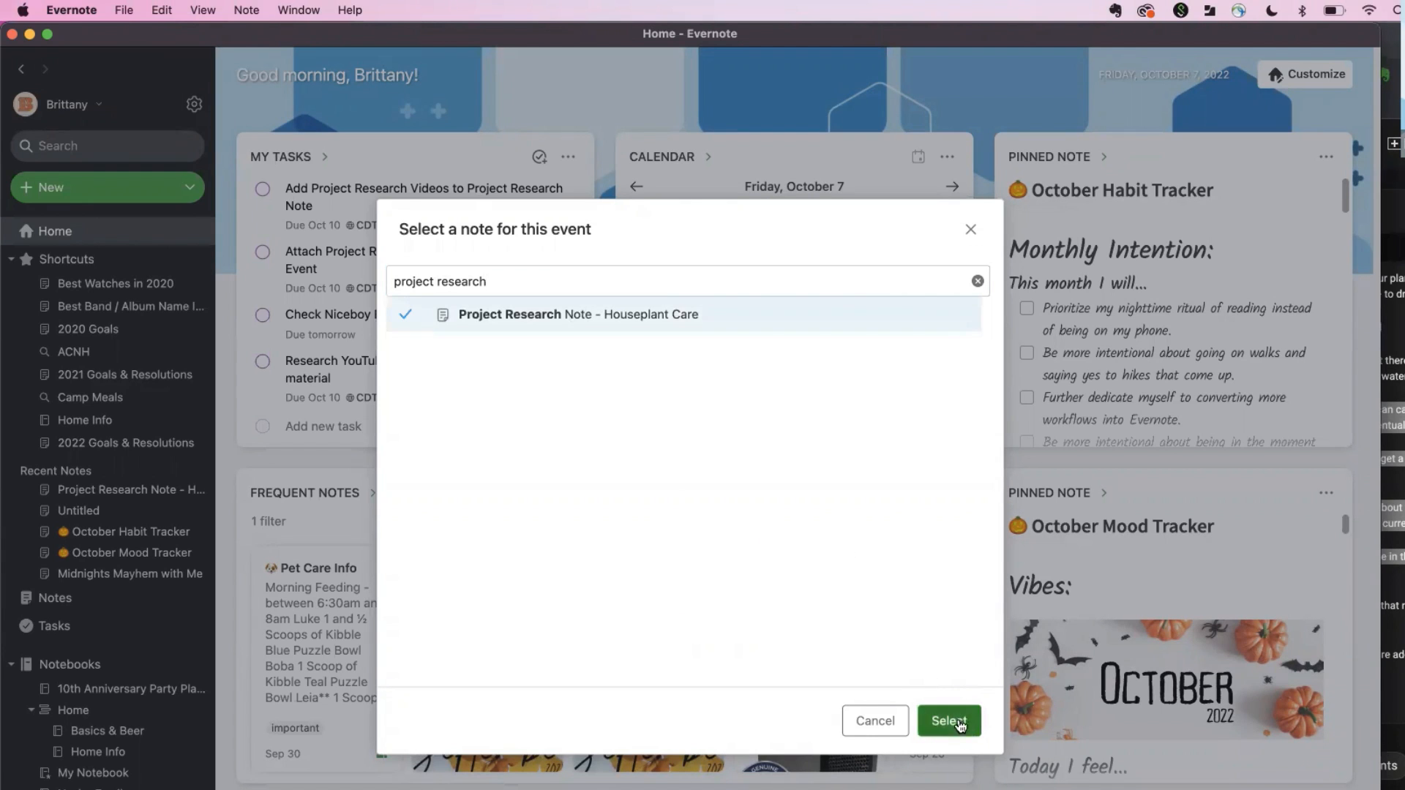
click(949, 721)
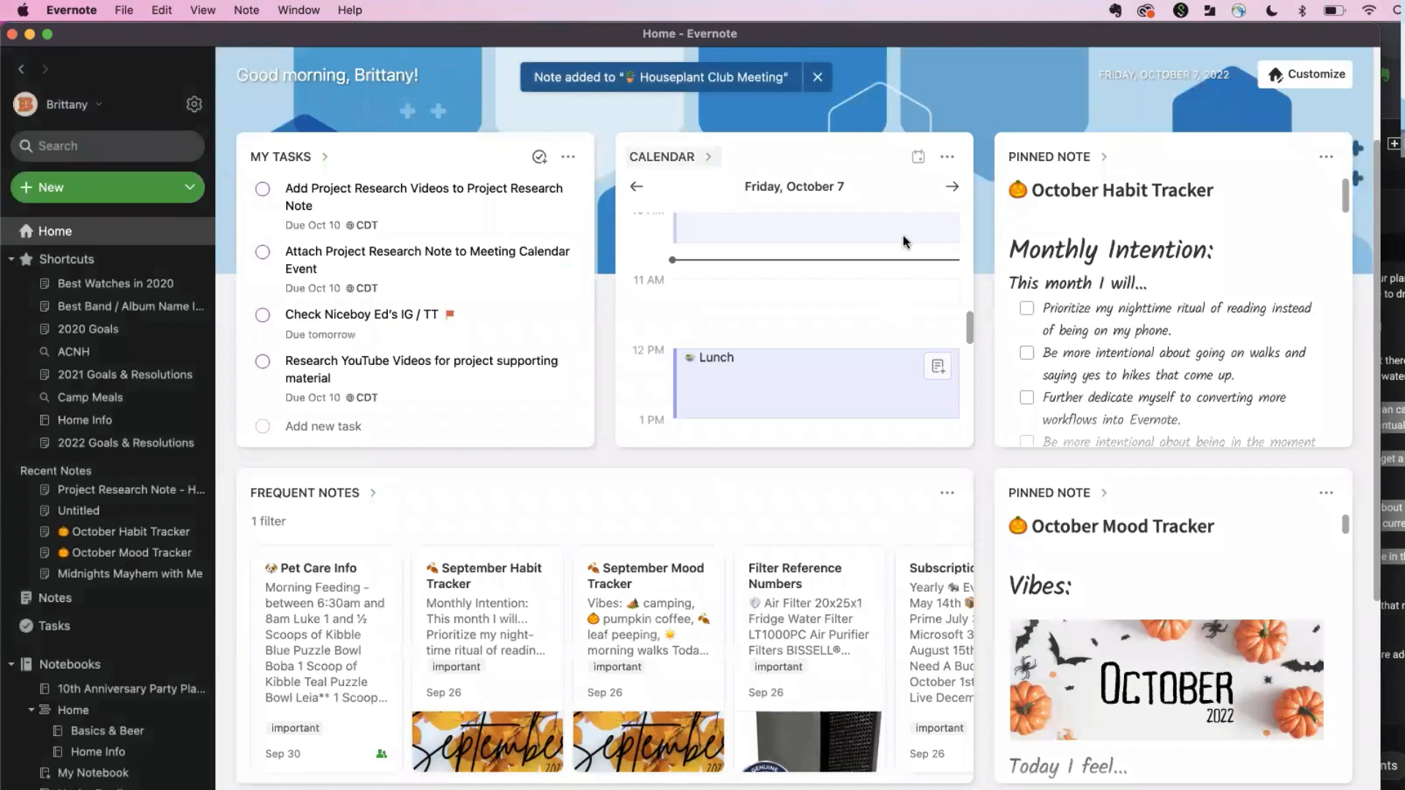
Show Monday, October 10 in the Home calendar, open the note linked to Houseplant Club Meeting and view its event details and tasks.
click(951, 189)
click(952, 188)
click(951, 189)
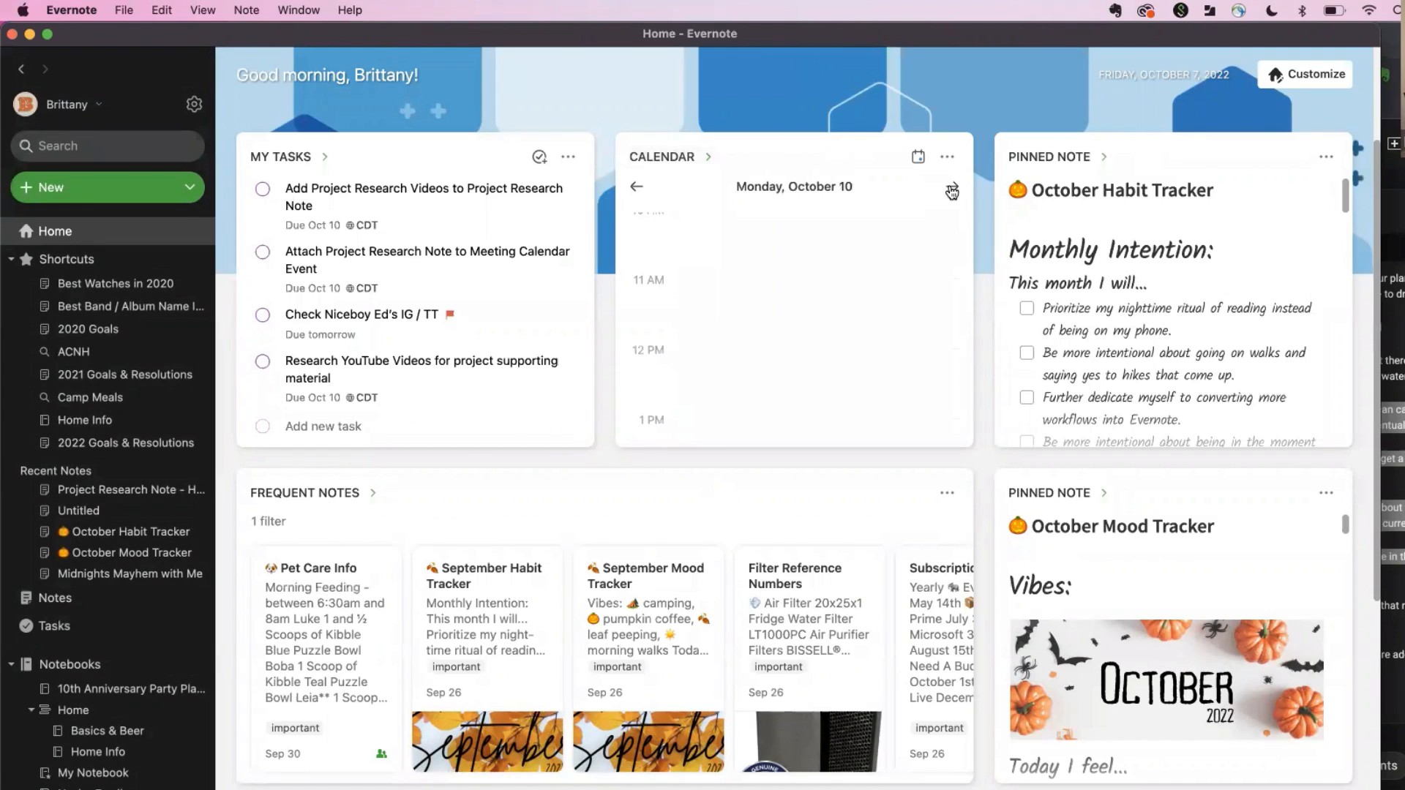
scroll(895, 361, up, 3)
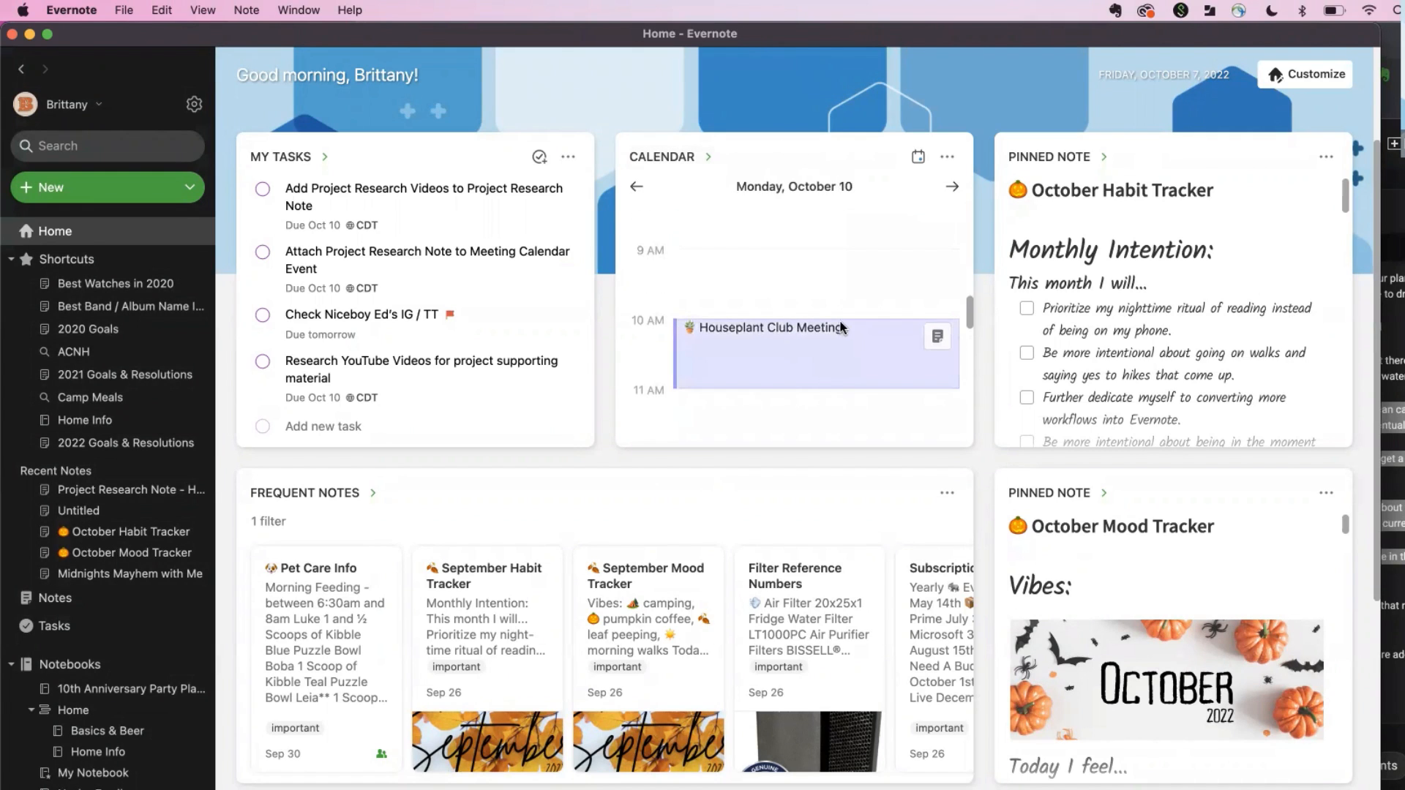
click(930, 334)
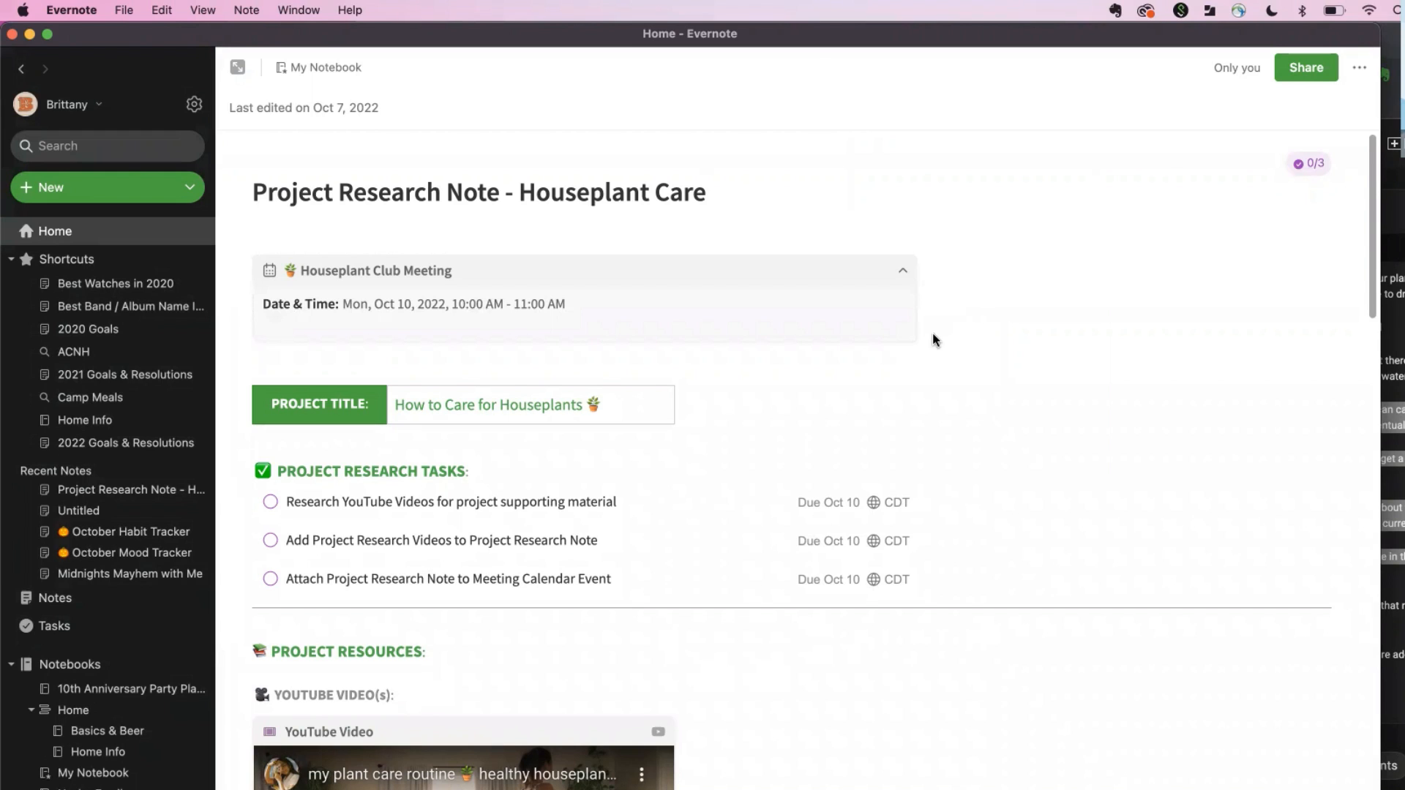
scroll(907, 363, down, 4)
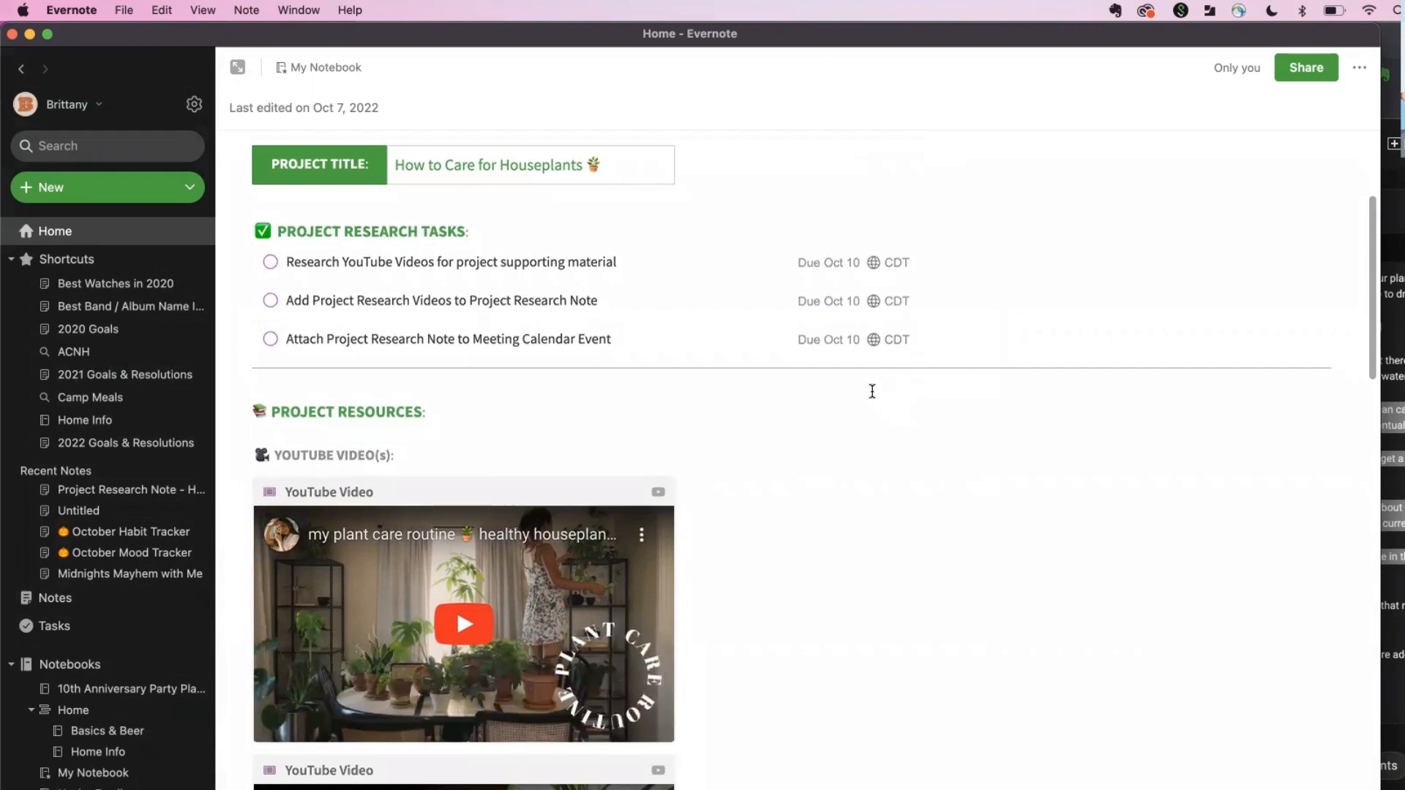
scroll(876, 393, up, 4)
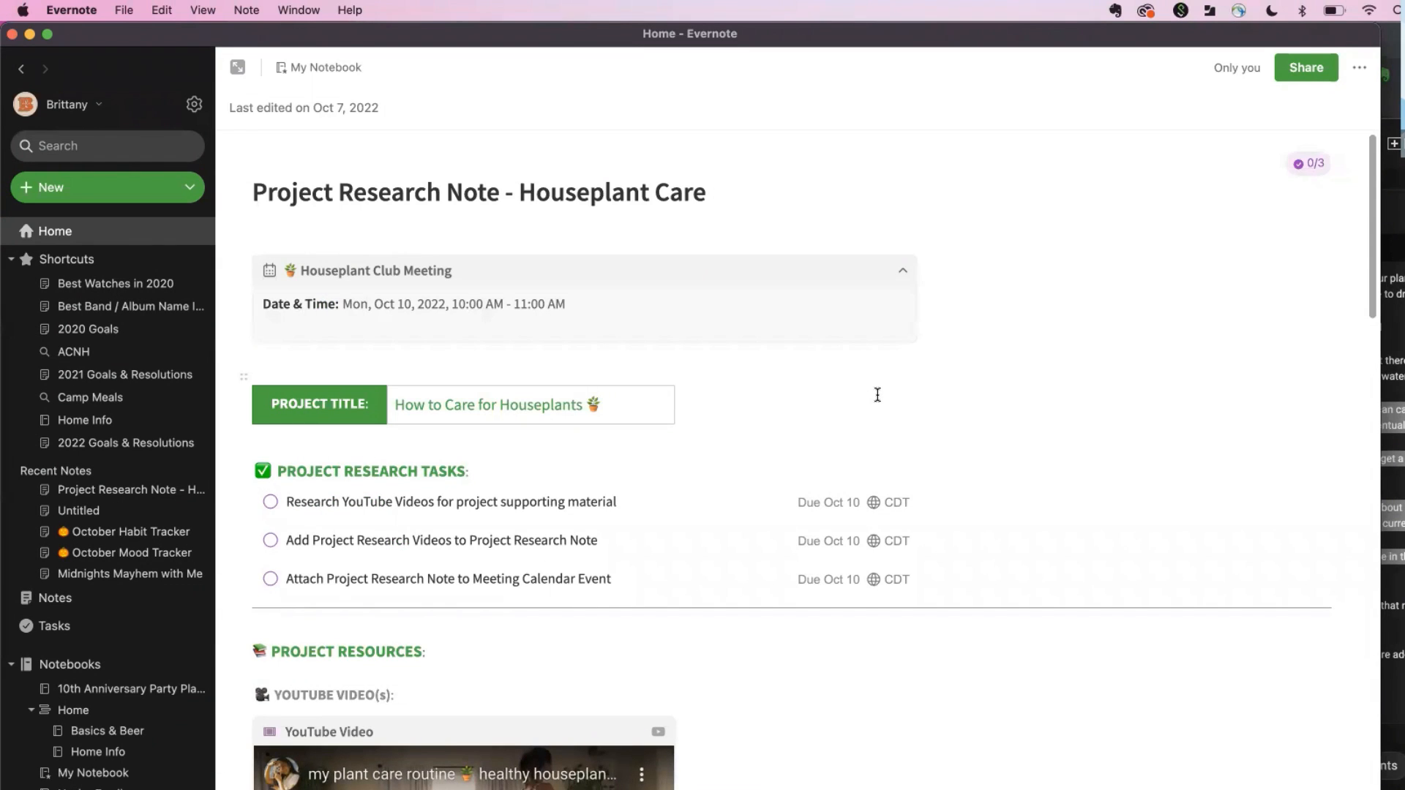
Enable the shareable link for the Houseplant Care project note and go to the field for inviting someone.
click(1324, 64)
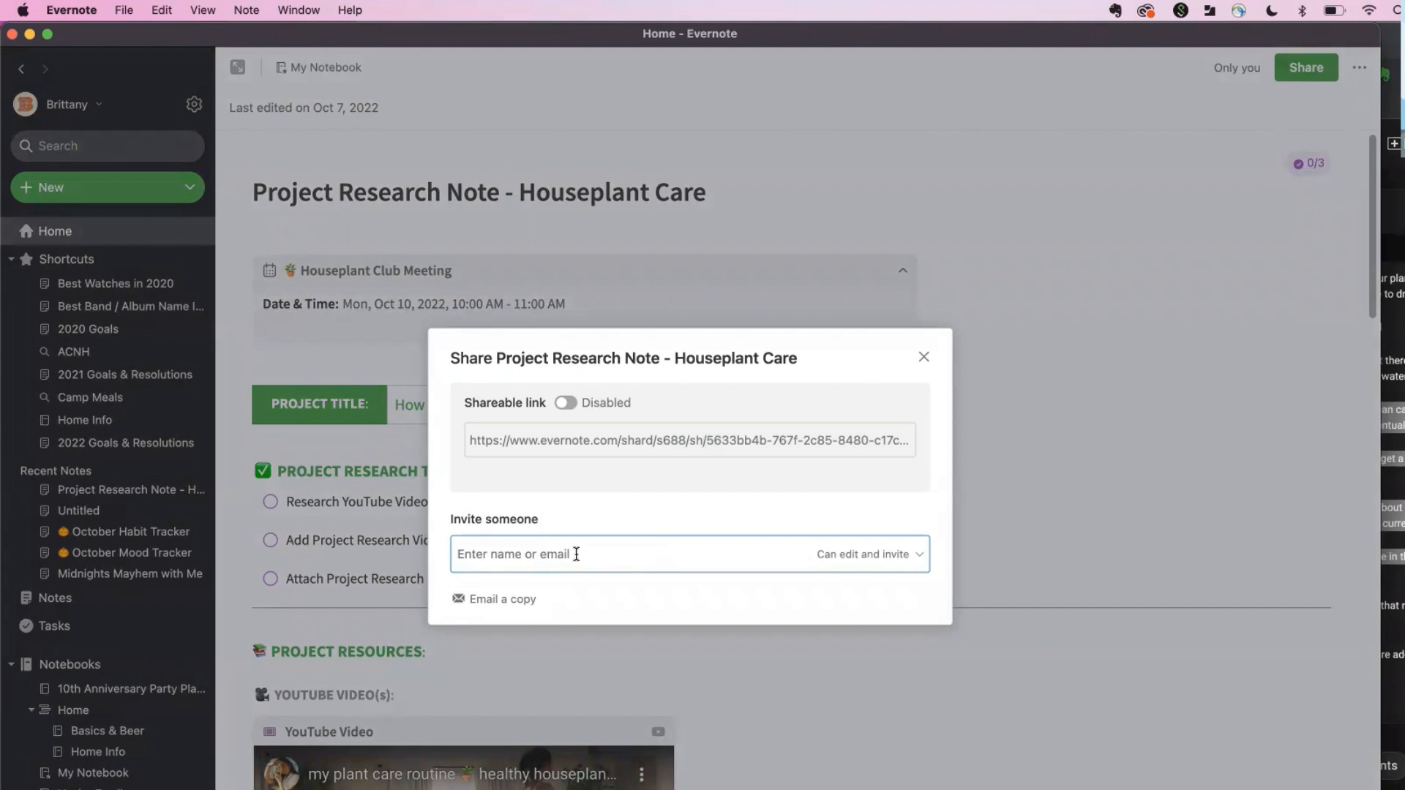
click(562, 403)
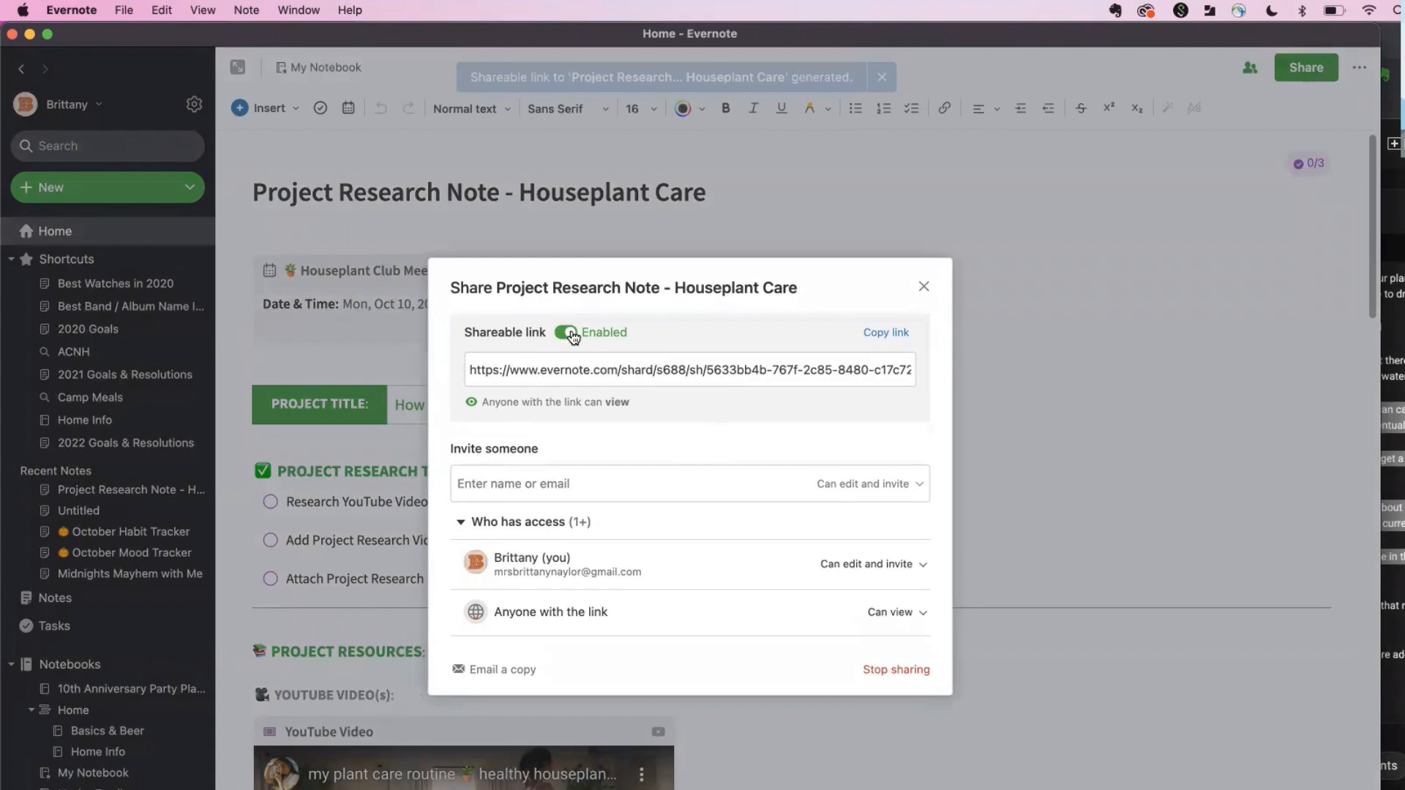
click(548, 479)
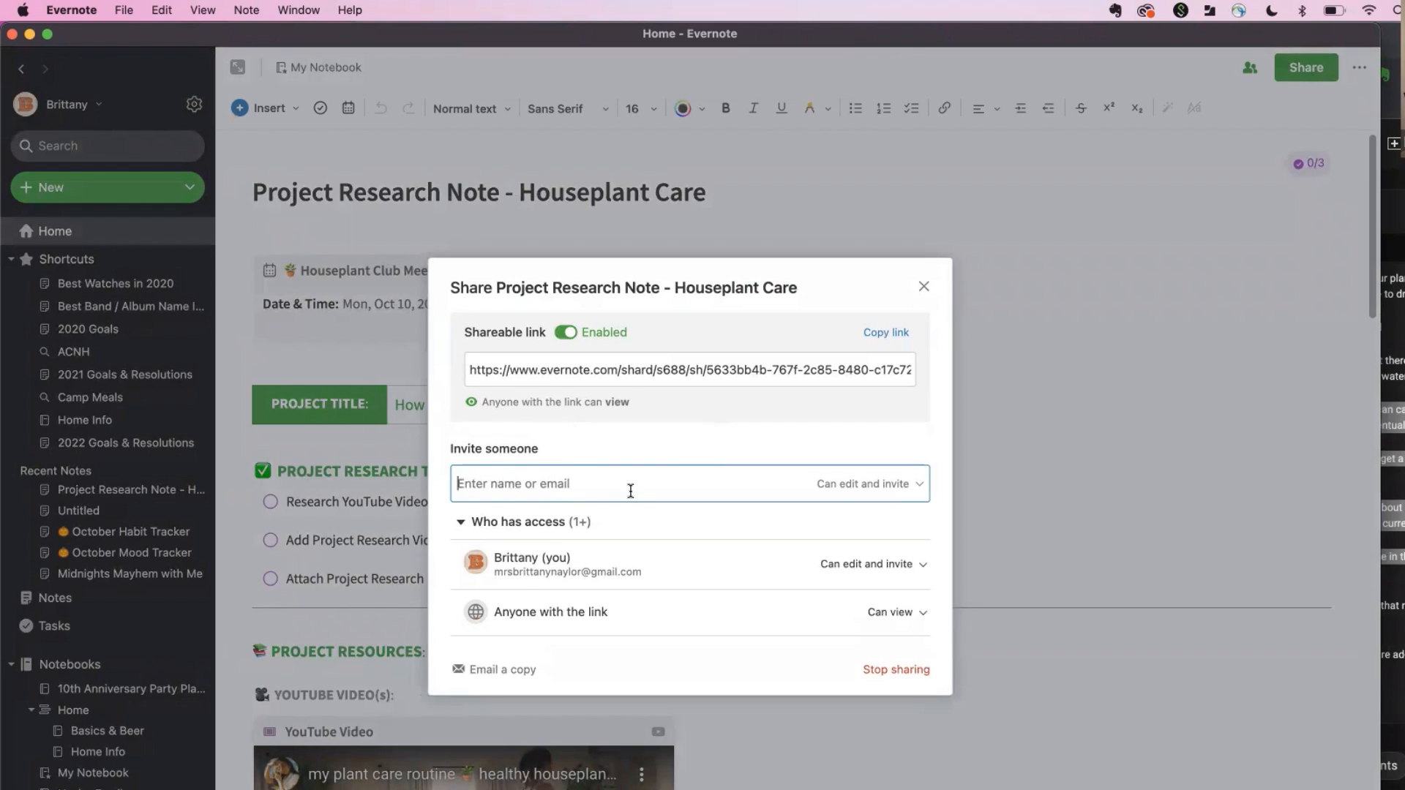
View the form for emailing a copy of the note, then close it and the sharing dialog without sending anything.
click(503, 671)
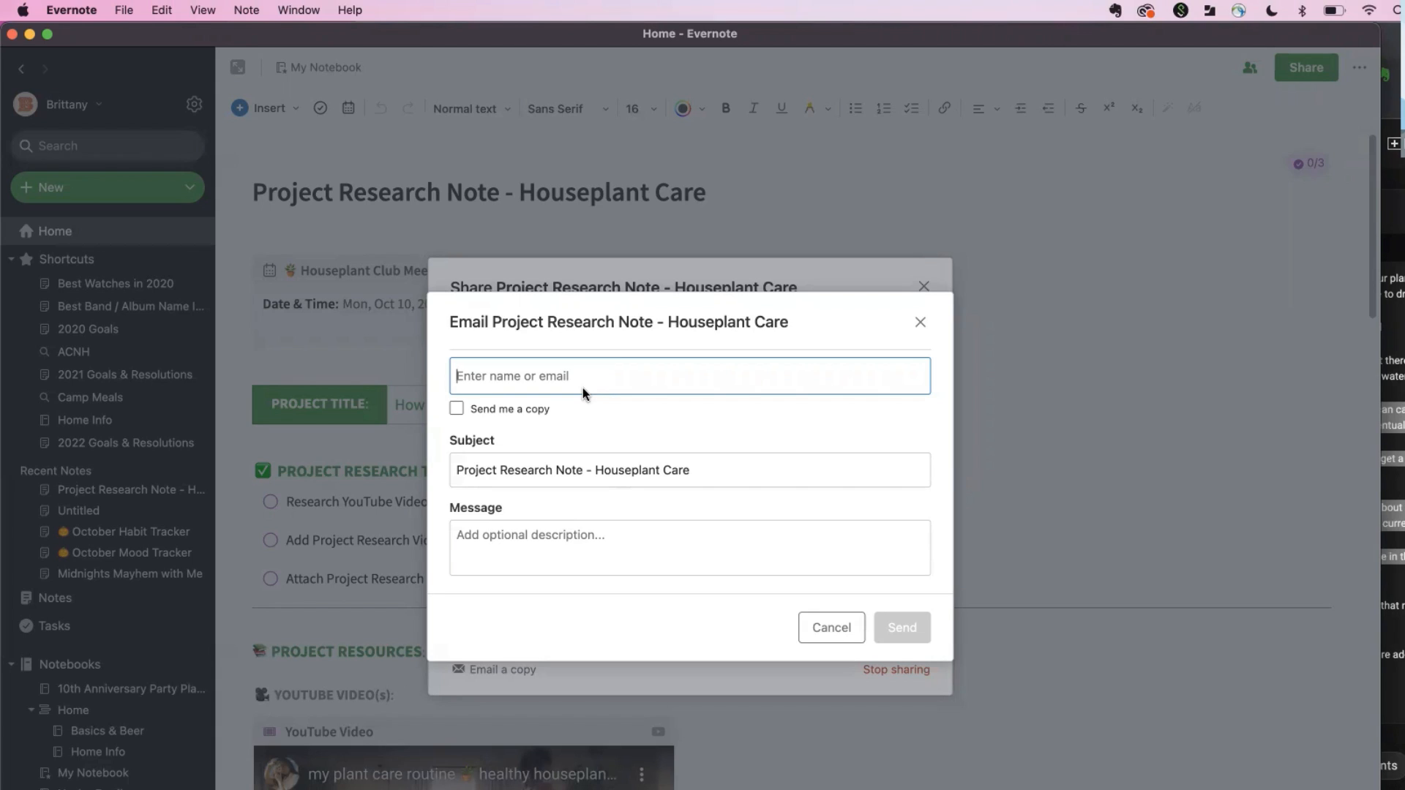
click(921, 326)
click(923, 287)
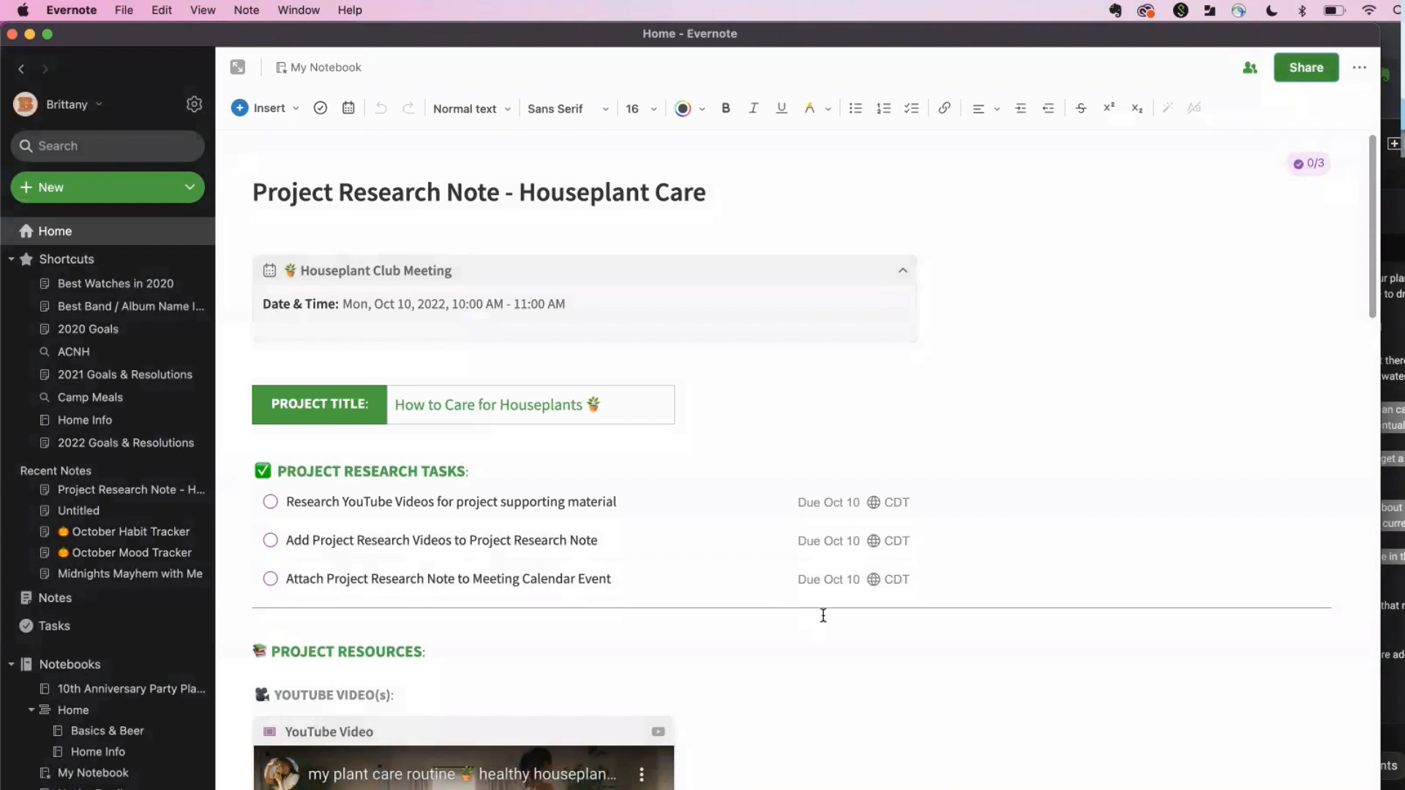
Review the whole Houseplant Care project note, from the linked event and tasks through videos, screenshots and file attachments to the research notes.
scroll(885, 642, down, 15)
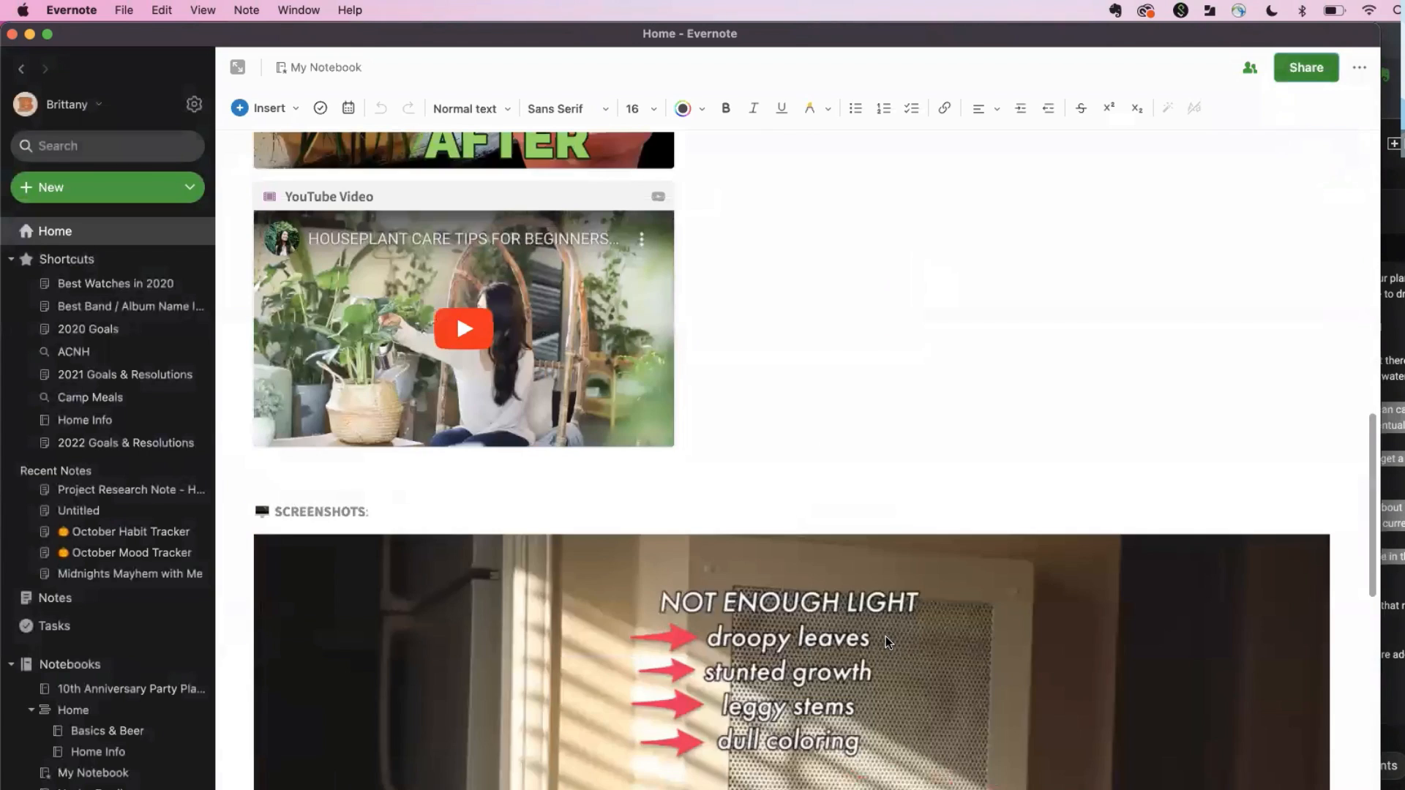
scroll(885, 641, down, 10)
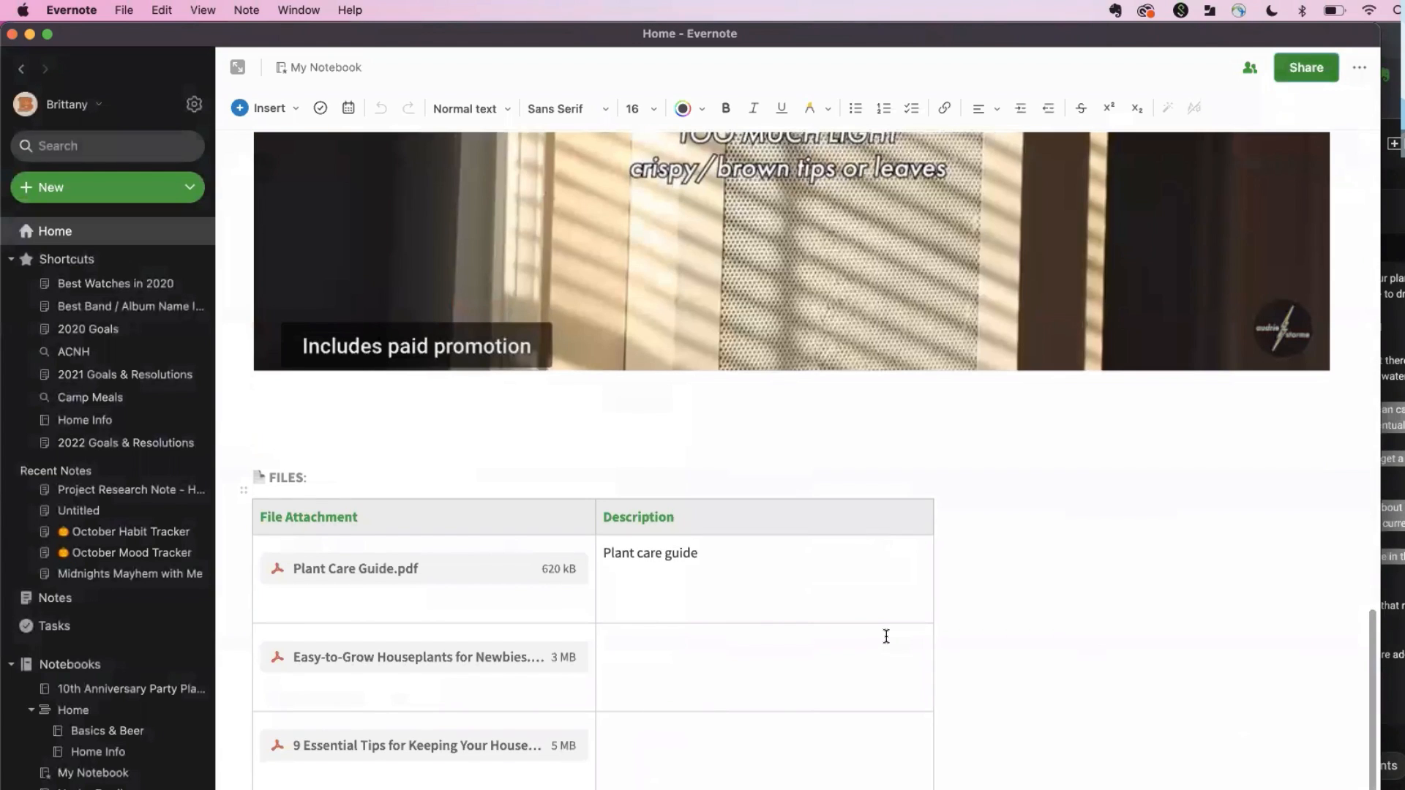
scroll(885, 636, down, 4)
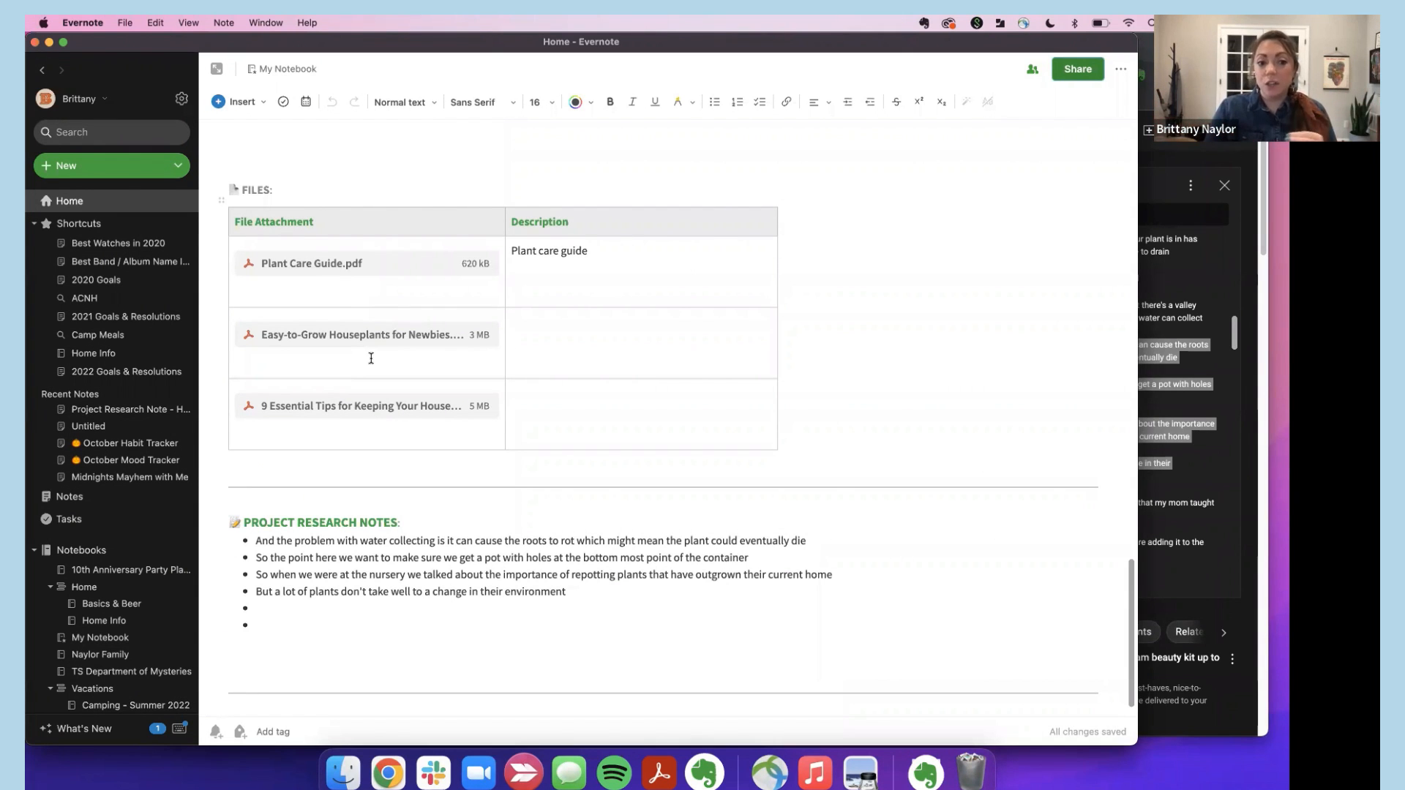
scroll(371, 358, up, 3)
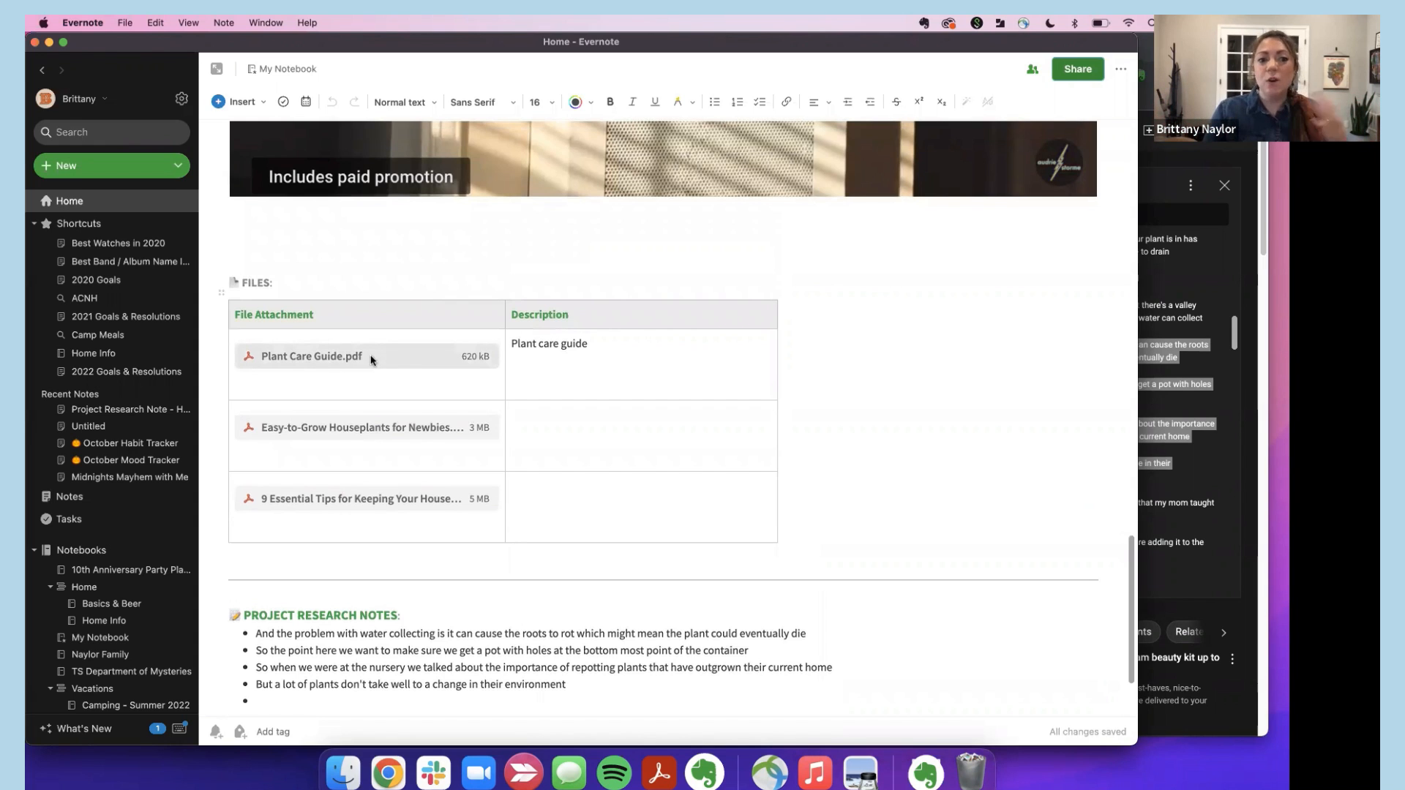
scroll(373, 362, up, 10)
scroll(669, 377, up, 4)
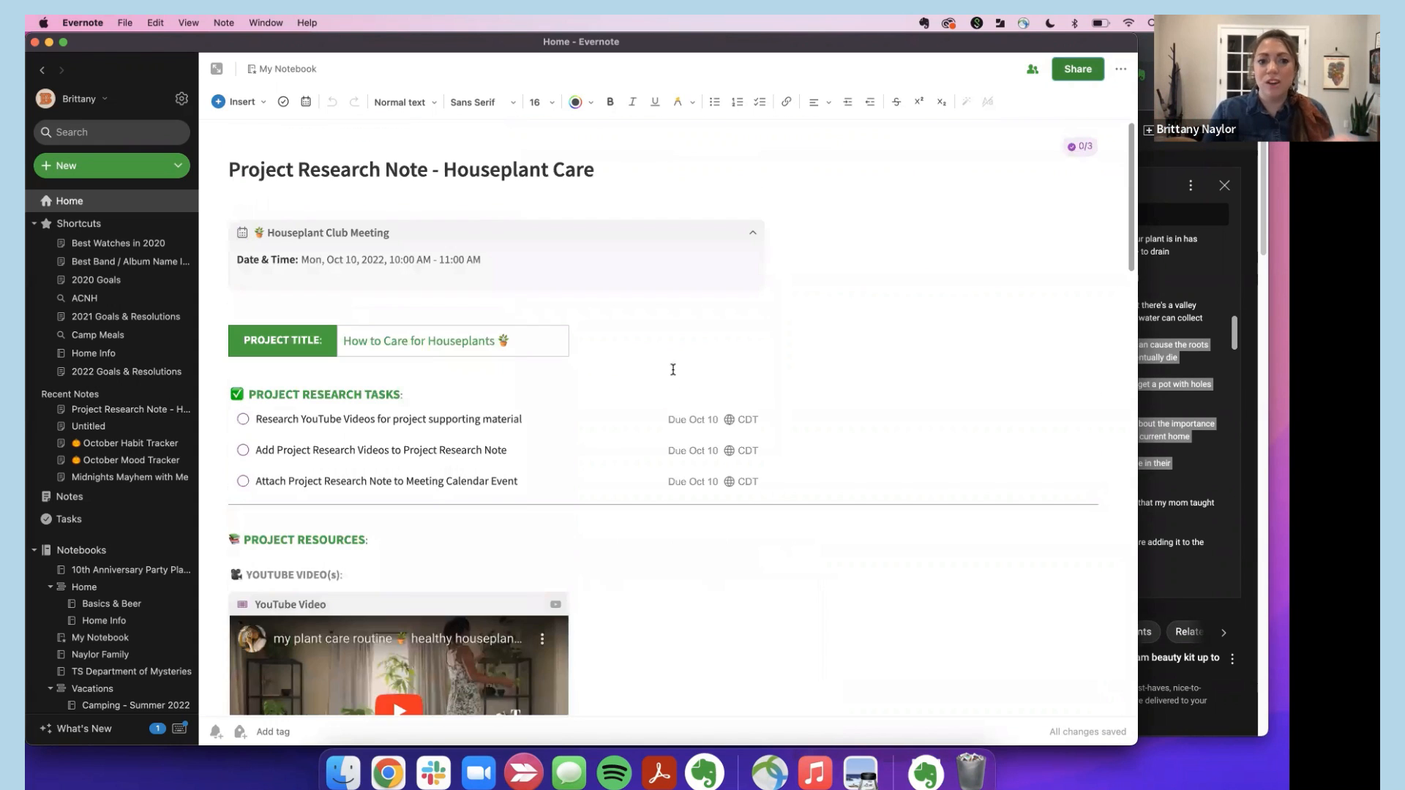
scroll(681, 439, down, 2)
scroll(682, 452, down, 3)
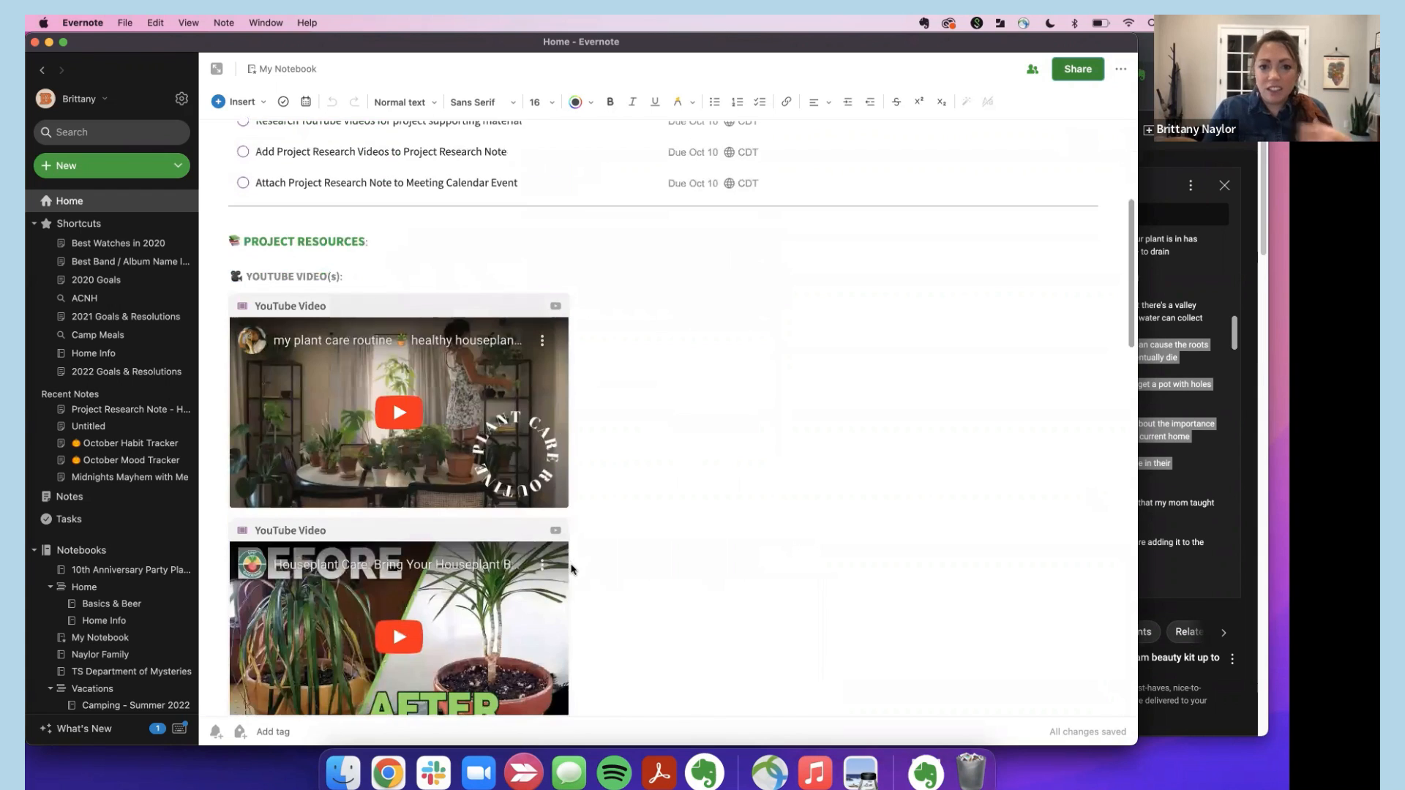
scroll(613, 455, down, 4)
scroll(724, 438, down, 10)
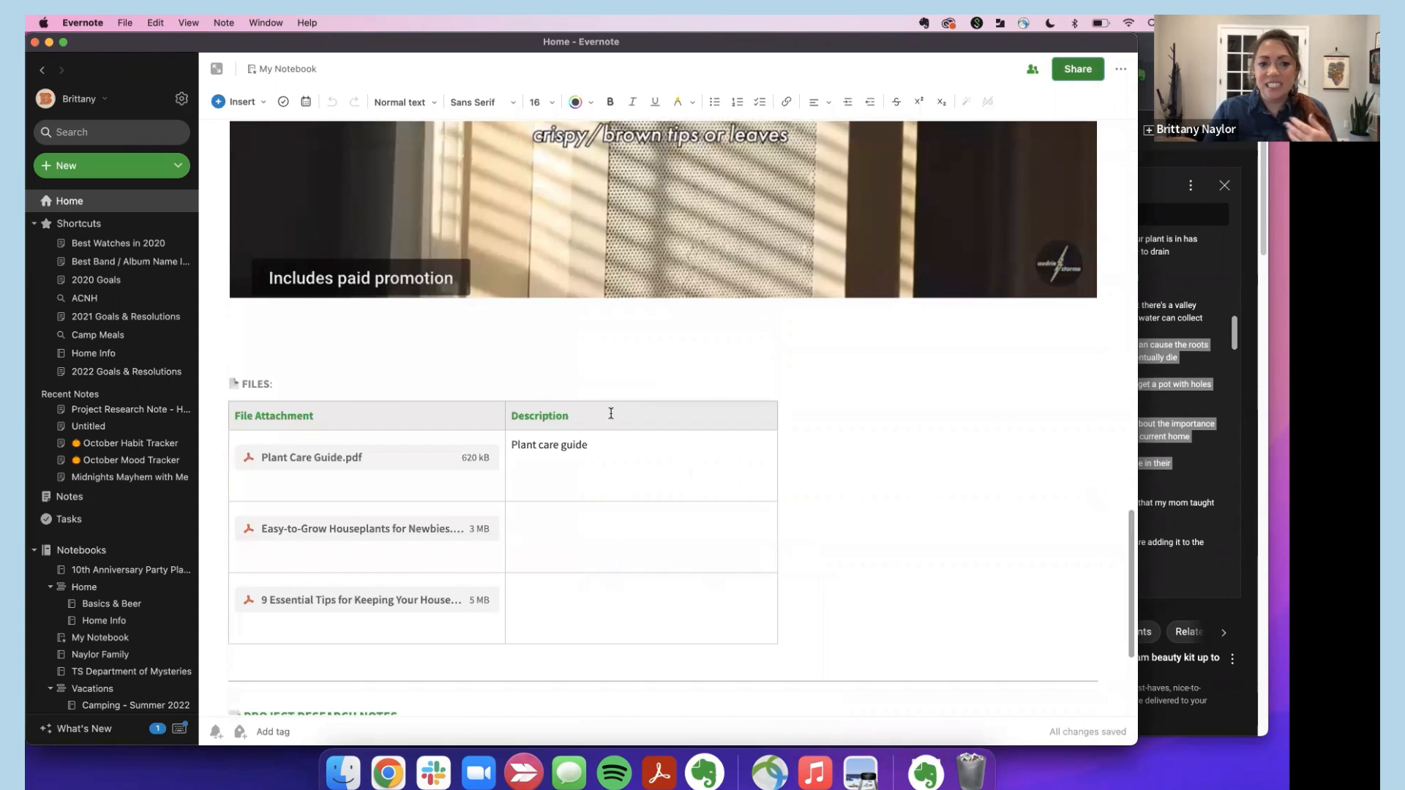
View the Houseplant Care note's info, including its size, and close it without saving any changes.
click(1120, 70)
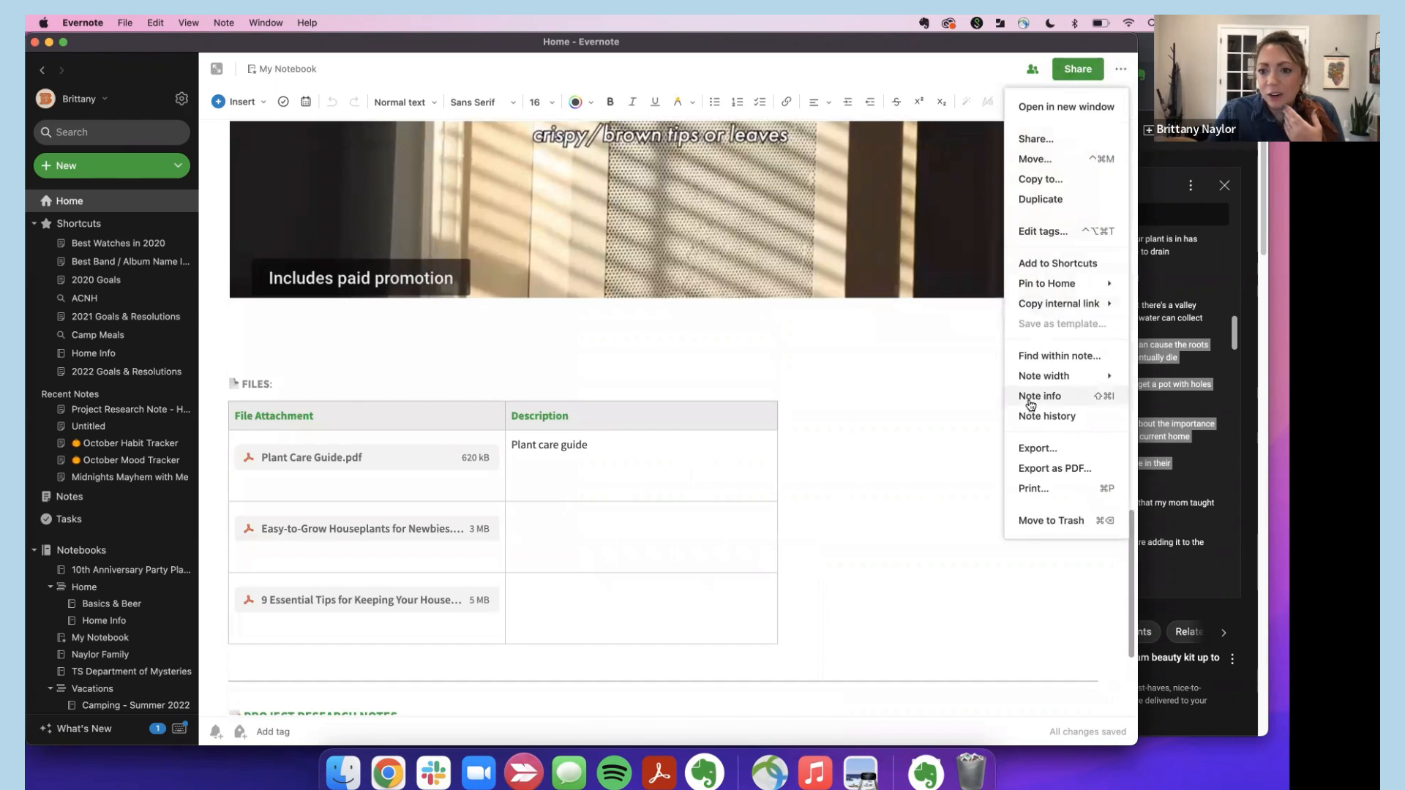
click(1037, 396)
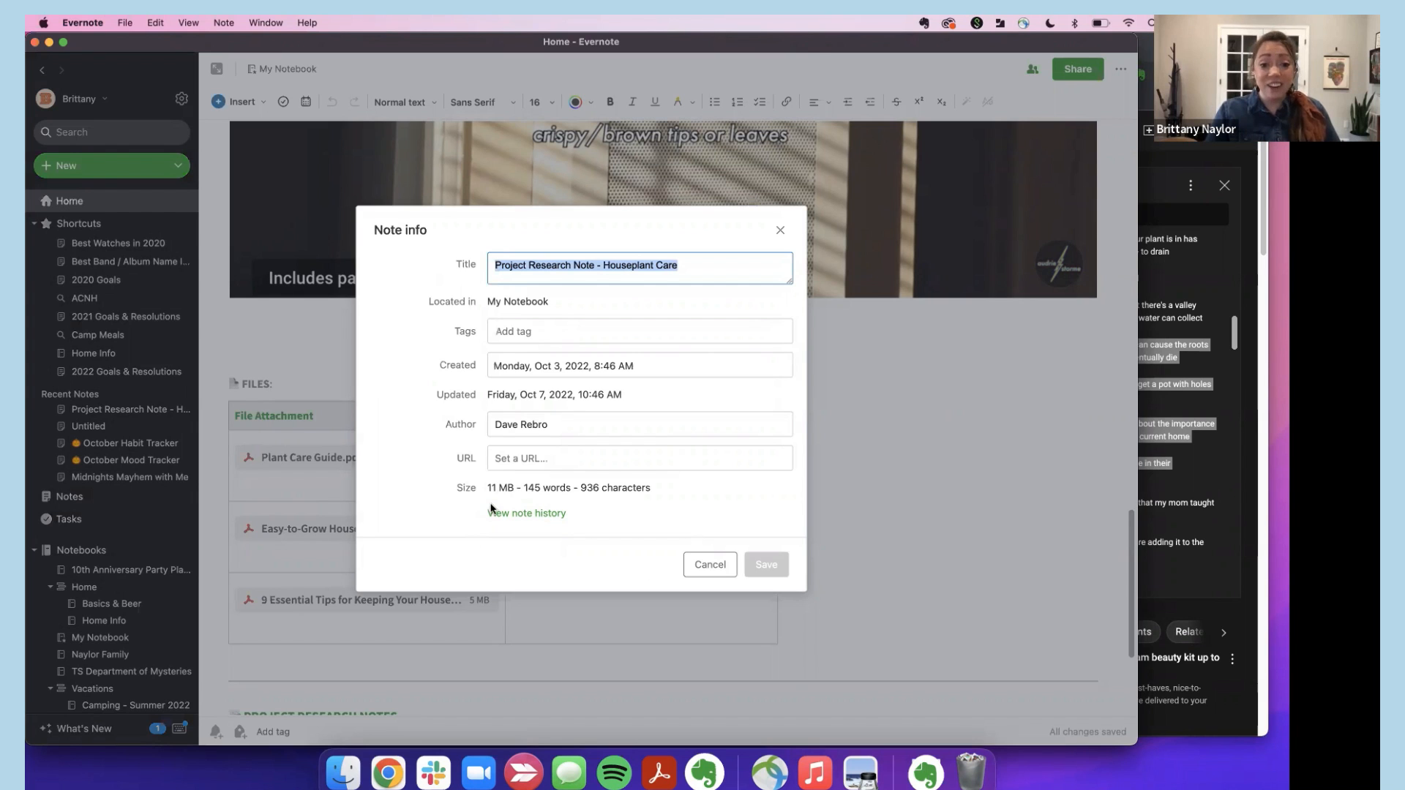
click(700, 567)
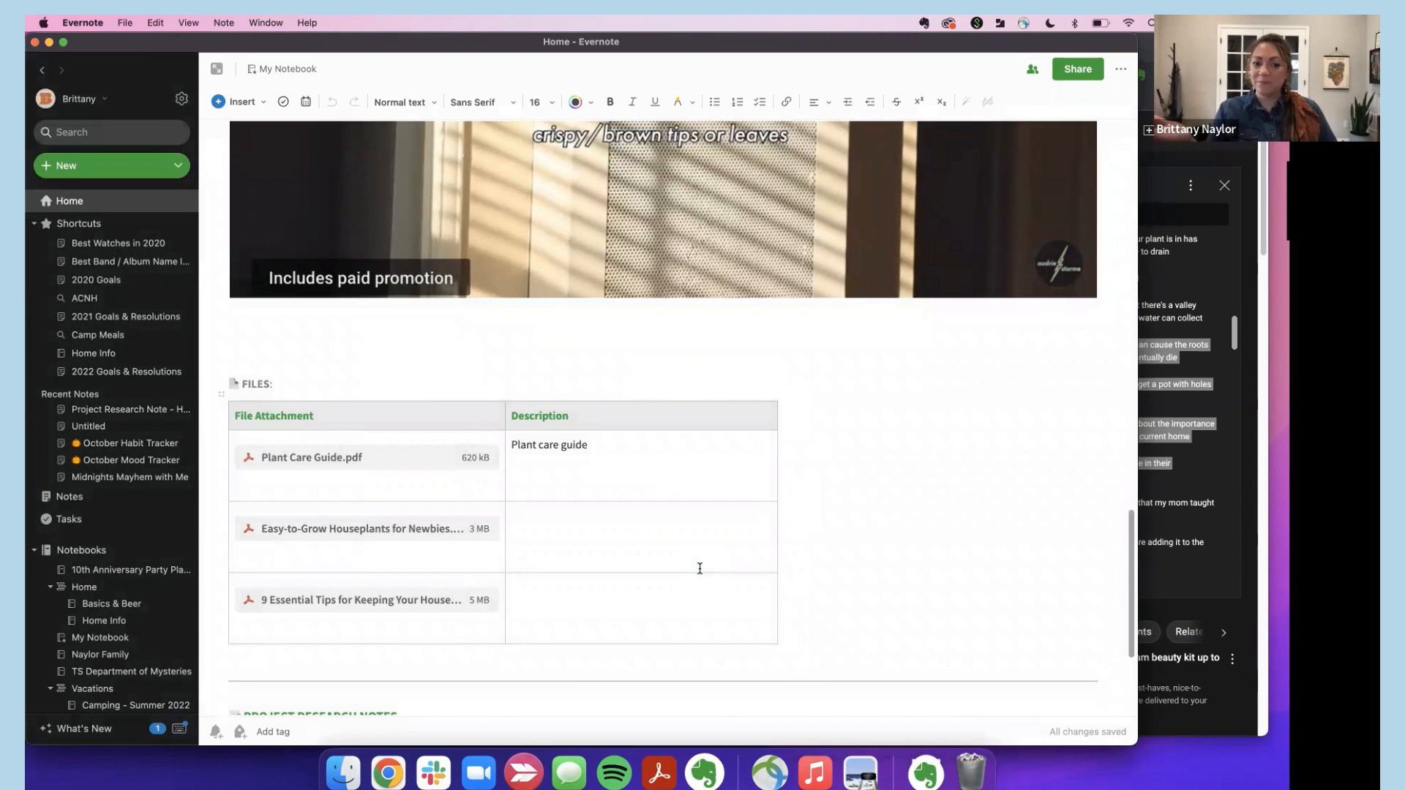
scroll(790, 535, down, 3)
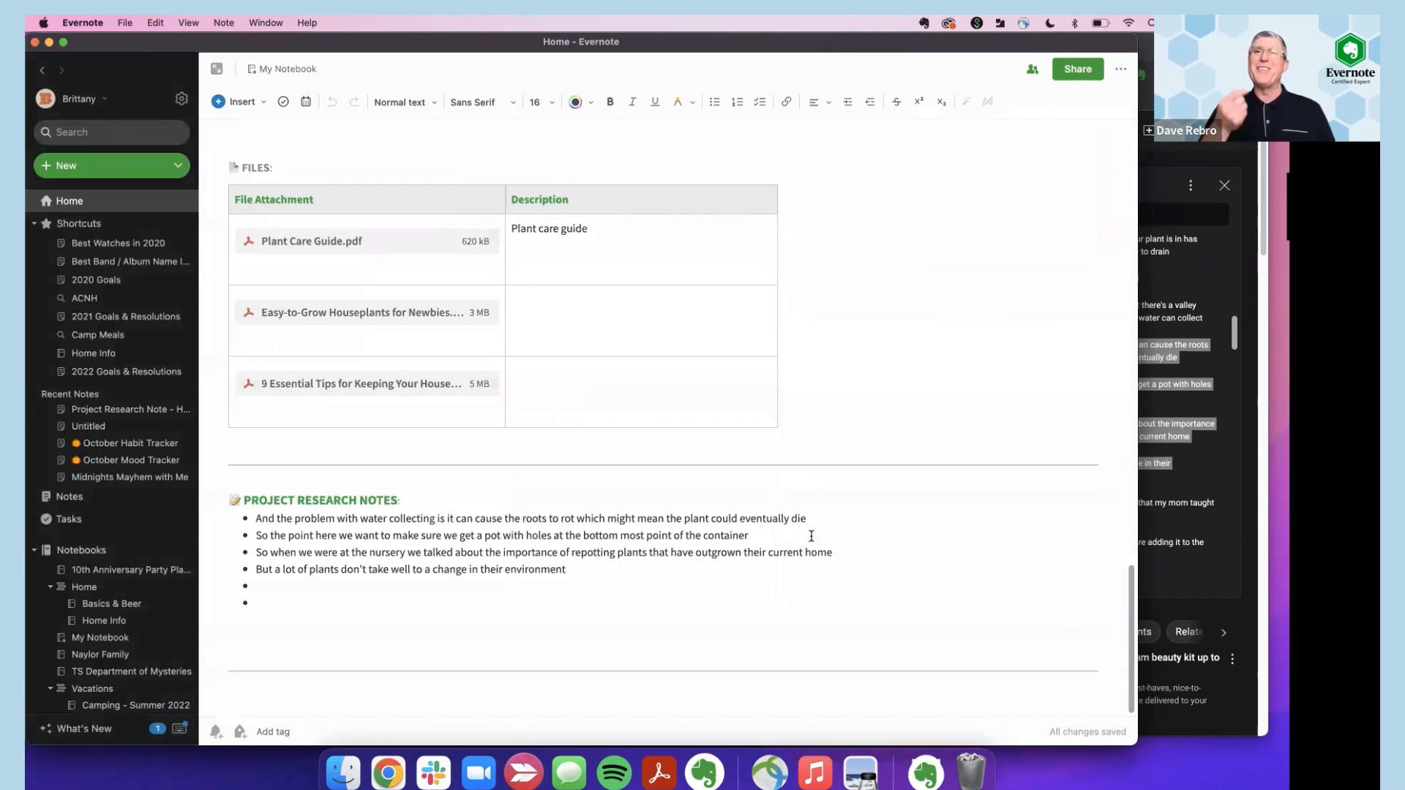
scroll(811, 536, up, 15)
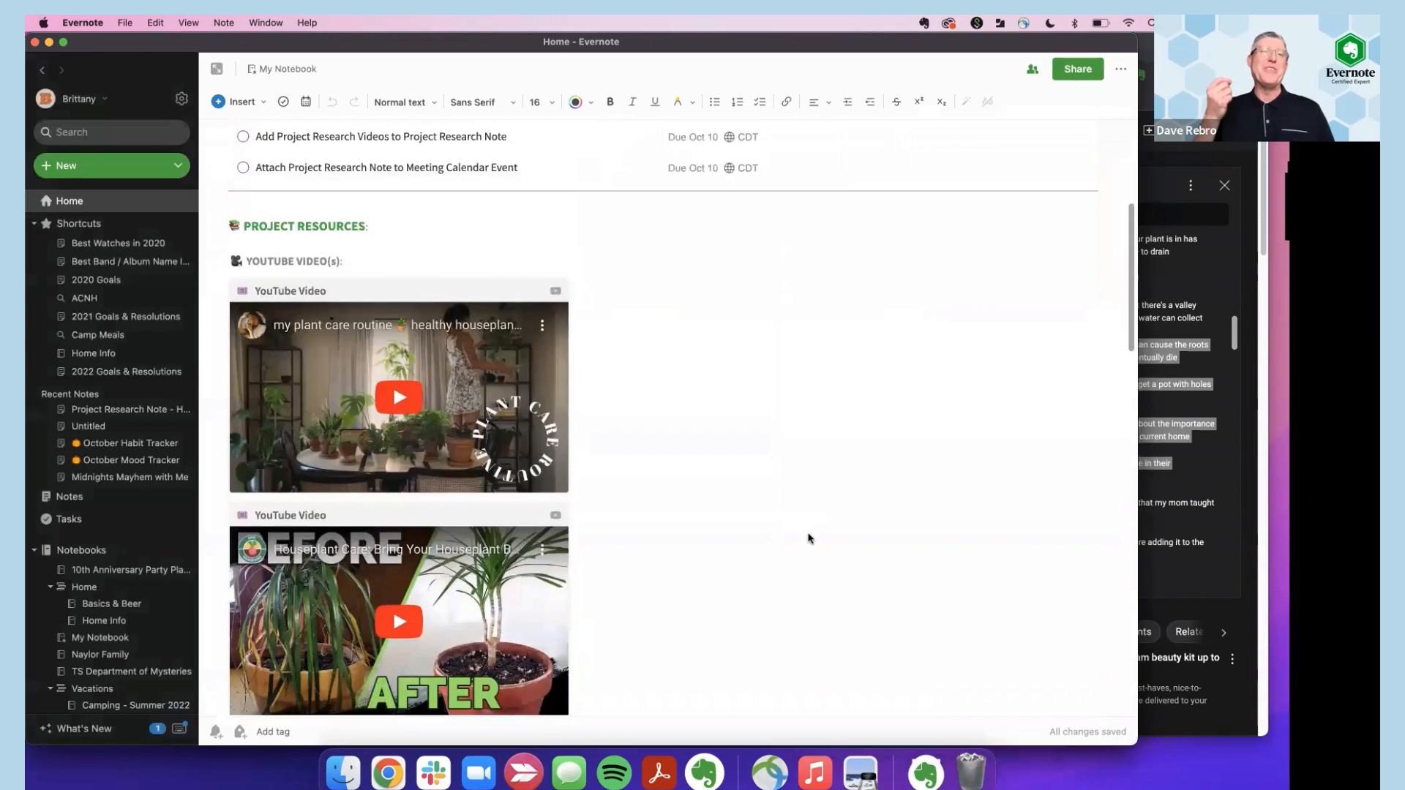
scroll(808, 538, up, 5)
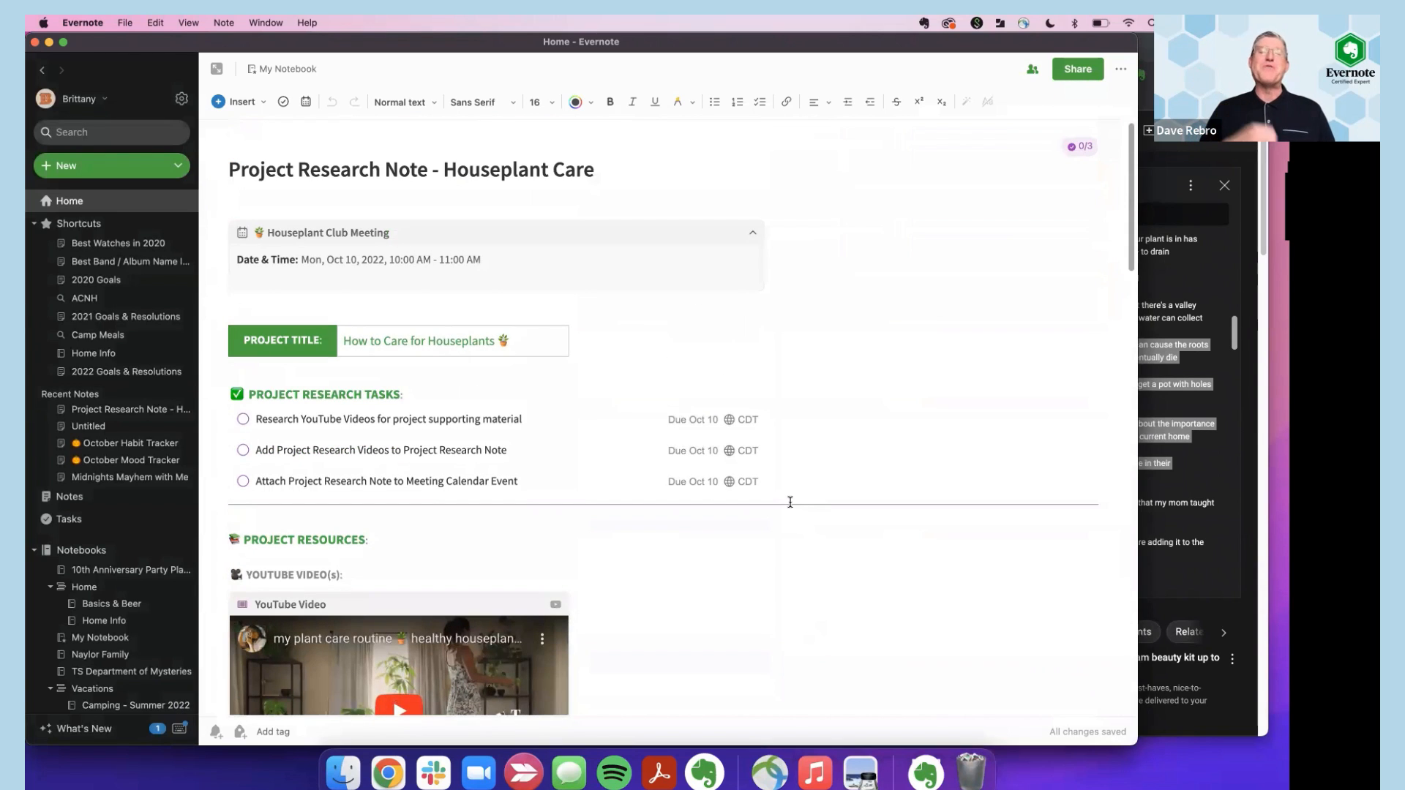
Open the recent untitled note and look through its embedded YouTube videos and the table with Videos and Notes columns.
click(88, 426)
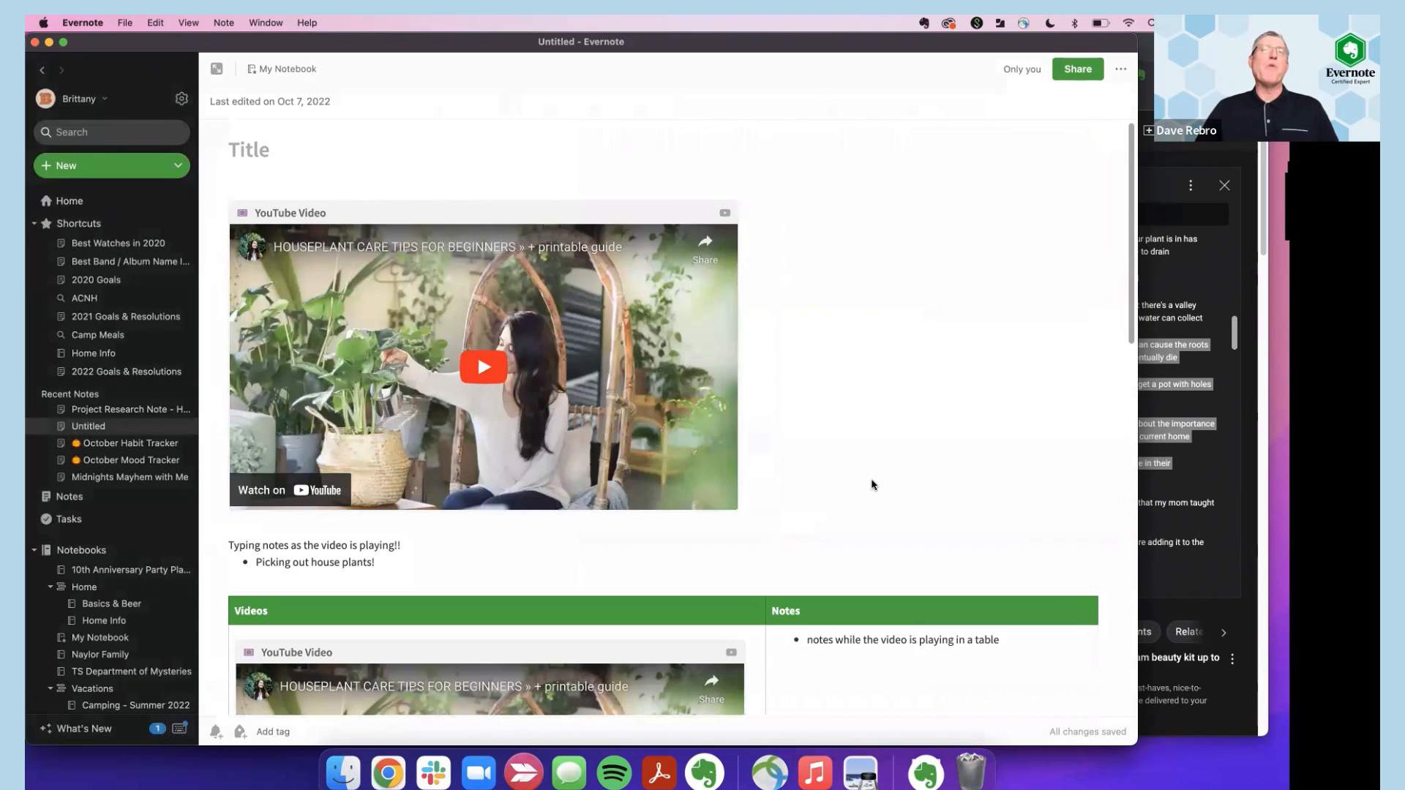
scroll(871, 483, down, 1)
scroll(872, 483, down, 10)
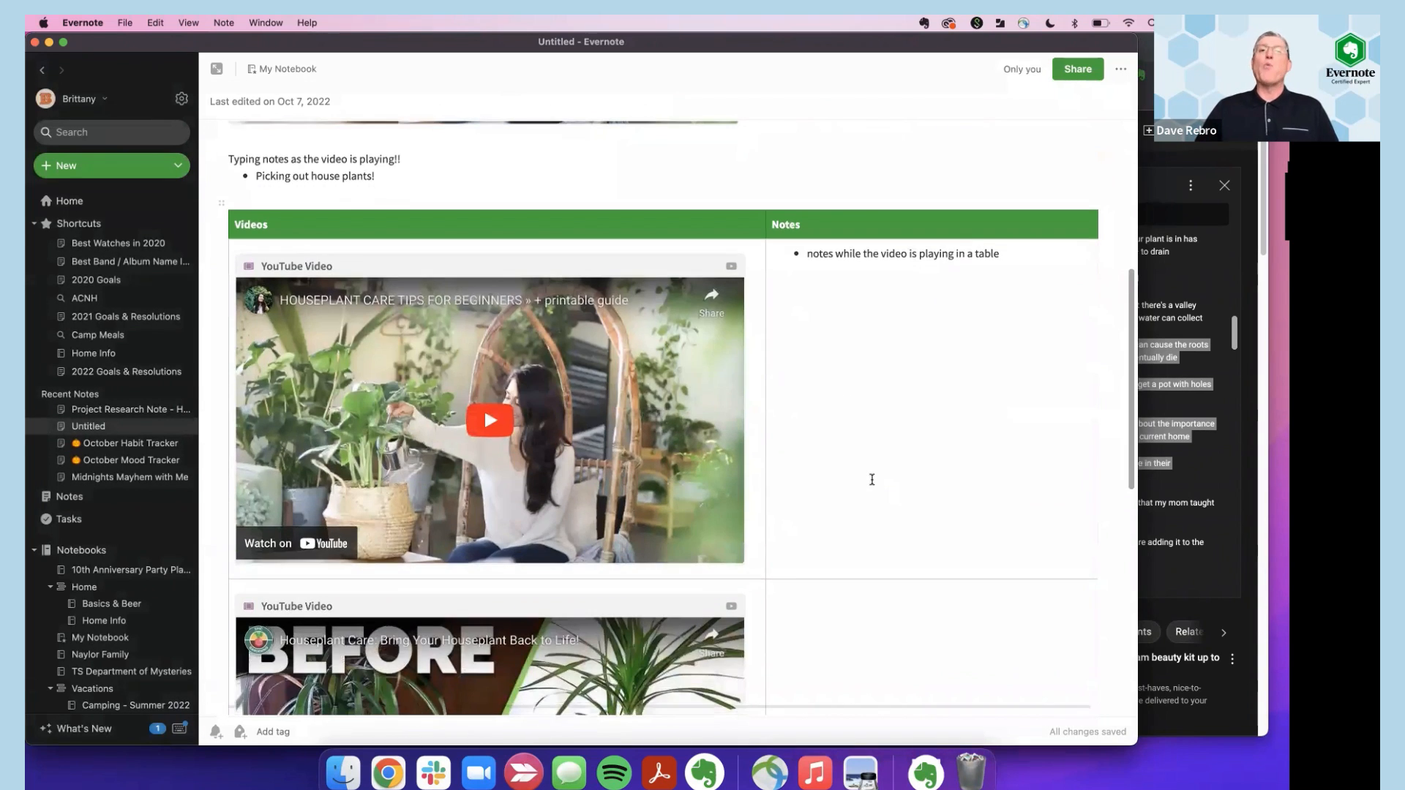
scroll(871, 479, down, 15)
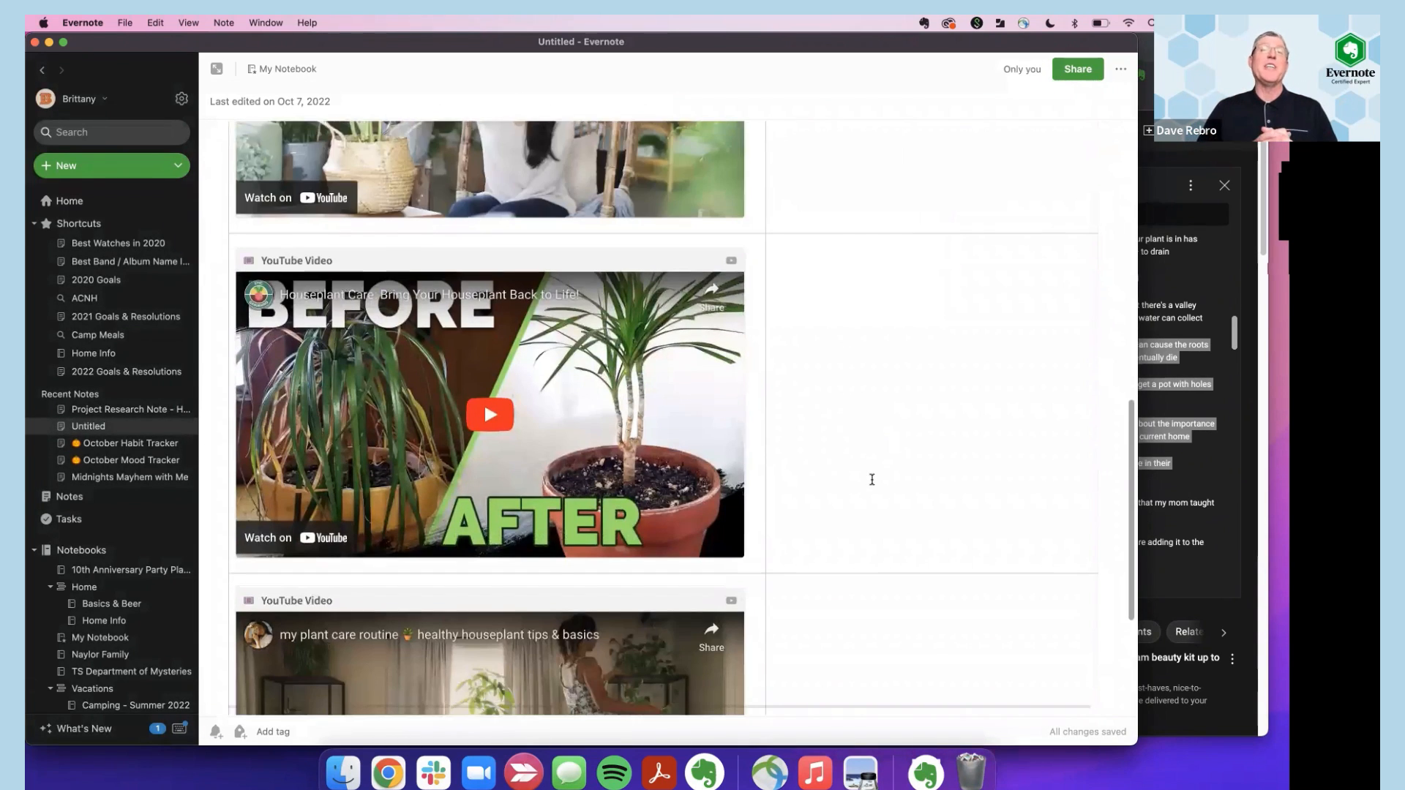
scroll(871, 480, up, 20)
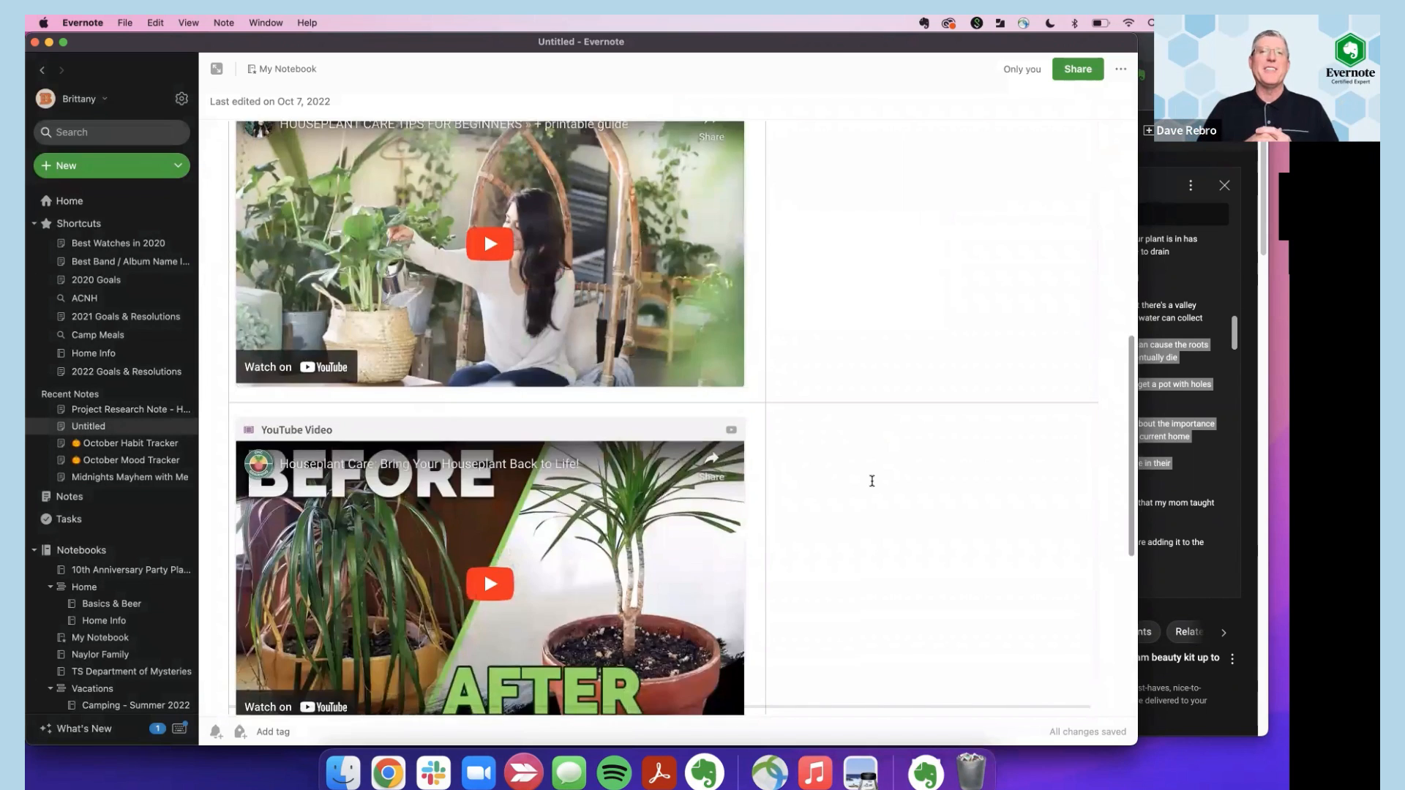
scroll(871, 483, up, 4)
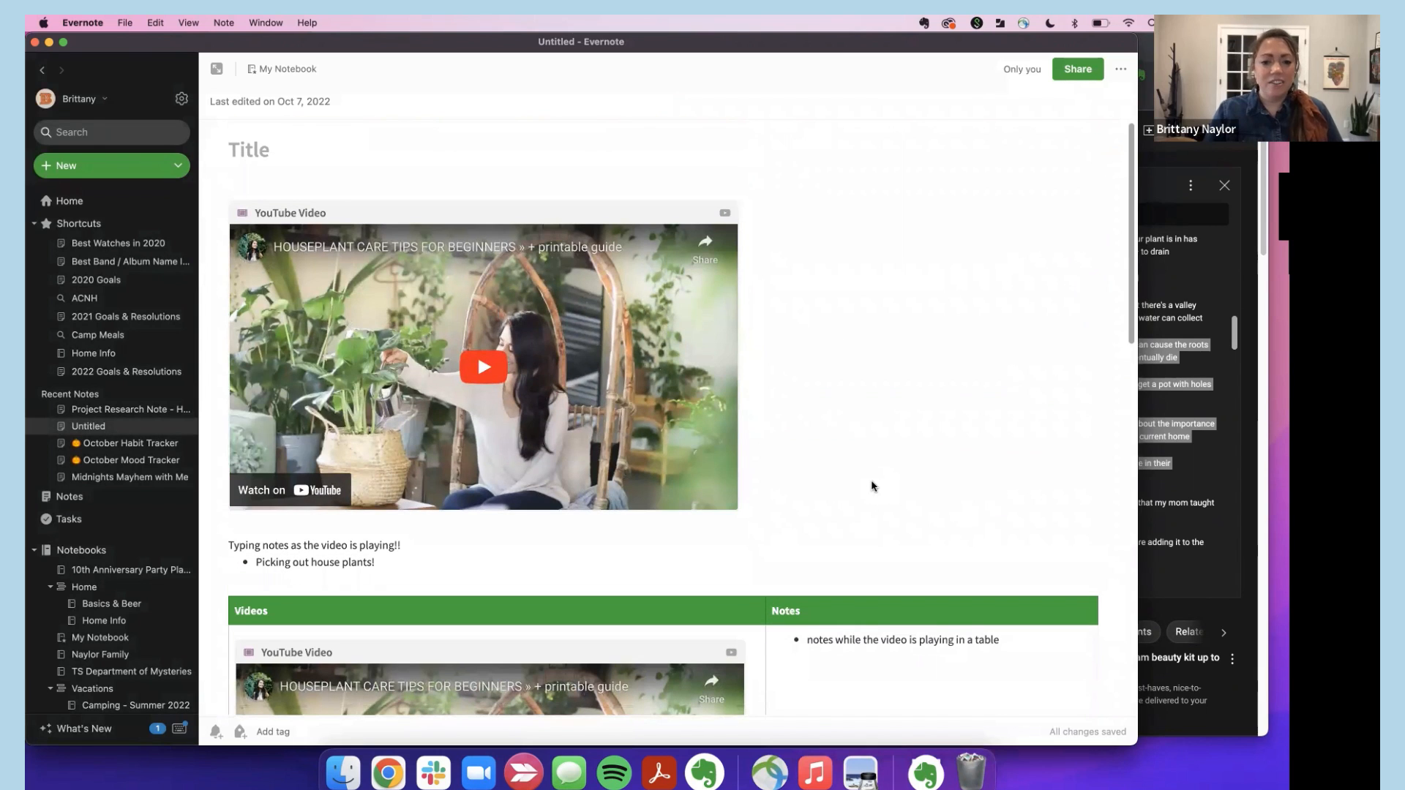